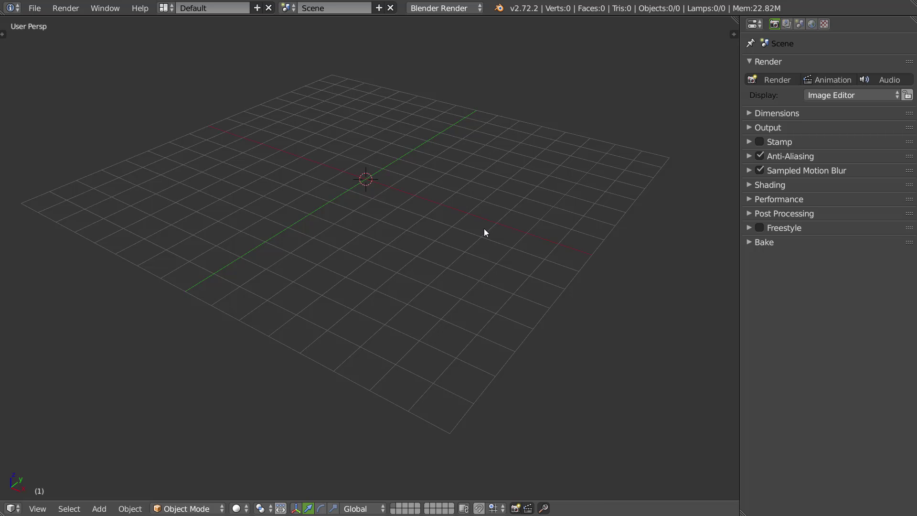
- Add a plane at the grid's centre and scale it up to cover most of the grid
{"action": "middle_click_drag", "start_coordinate": [331, 213], "coordinate": [365, 236]}
{"action": "right_click", "coordinate": [365, 236]}
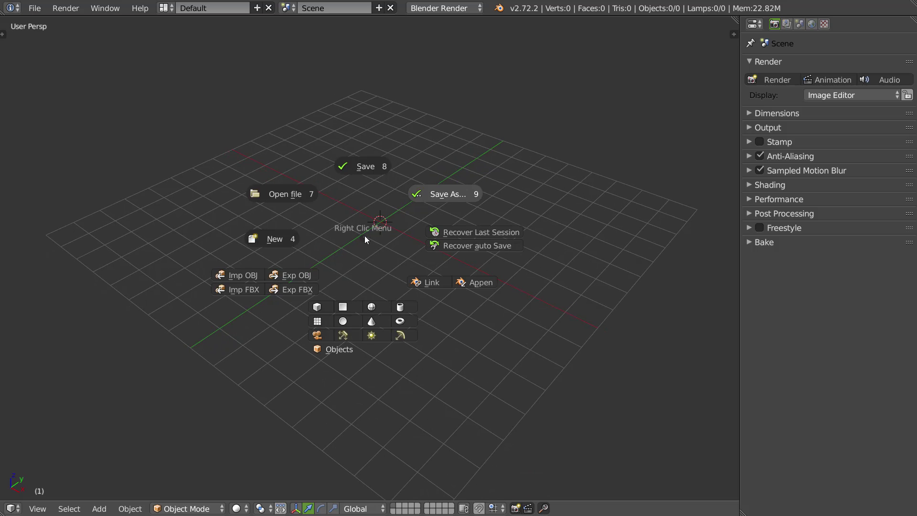
{"action": "left_click", "coordinate": [343, 307]}
{"action": "key", "text": "s"}
{"action": "left_click", "coordinate": [599, 295]}
{"action": "key", "text": "Tab"}
{"action": "middle_click_drag", "start_coordinate": [533, 263], "coordinate": [346, 137]}
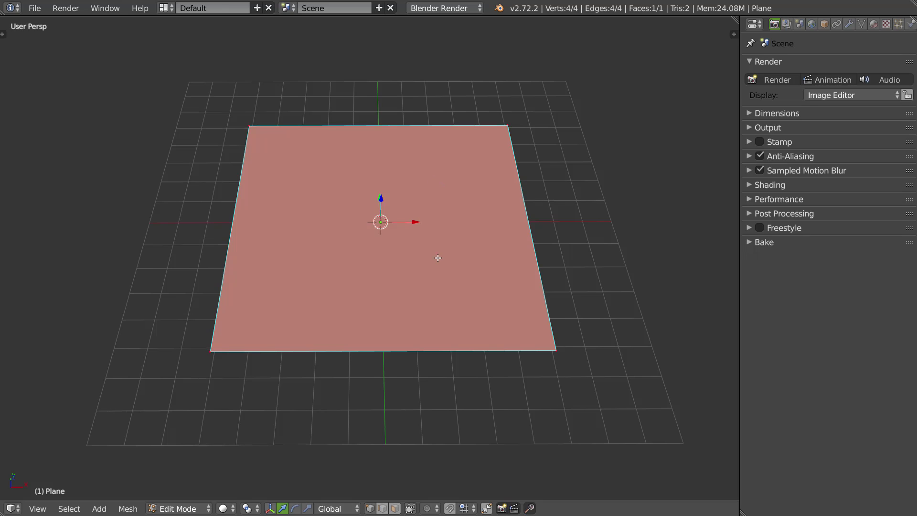
{"action": "key", "text": "Tab"}
{"action": "middle_click_drag", "start_coordinate": [426, 207], "coordinate": [432, 199]}
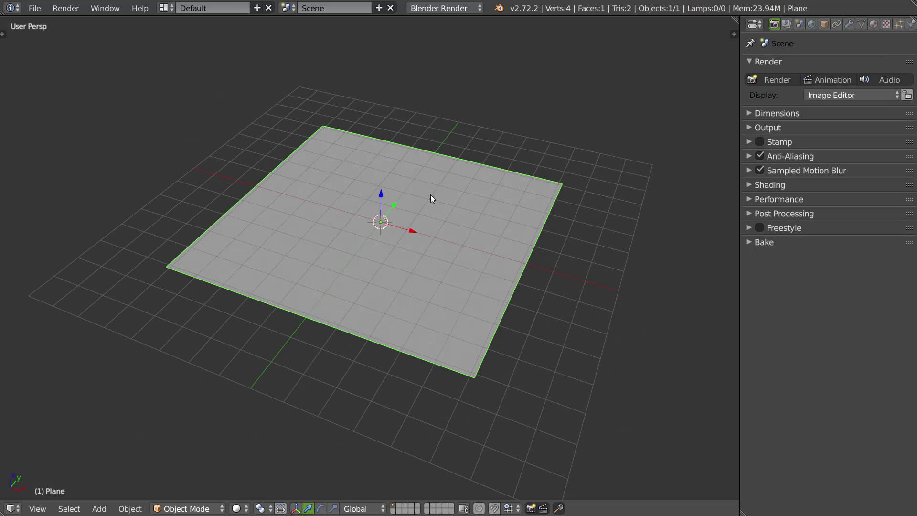
- Add a Hair particle system to the plane and set its hair length to 2.780
{"action": "left_click", "coordinate": [899, 24]}
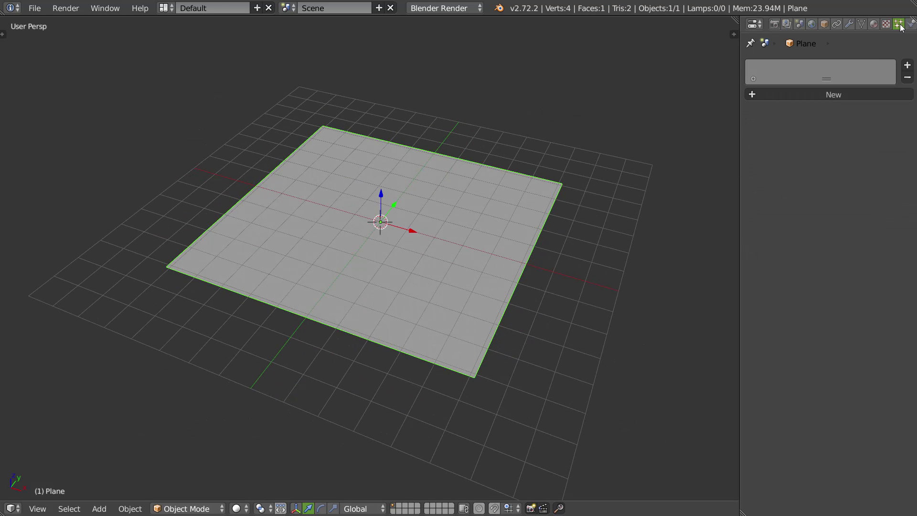
{"action": "left_click", "coordinate": [821, 94]}
{"action": "left_click", "coordinate": [818, 109]}
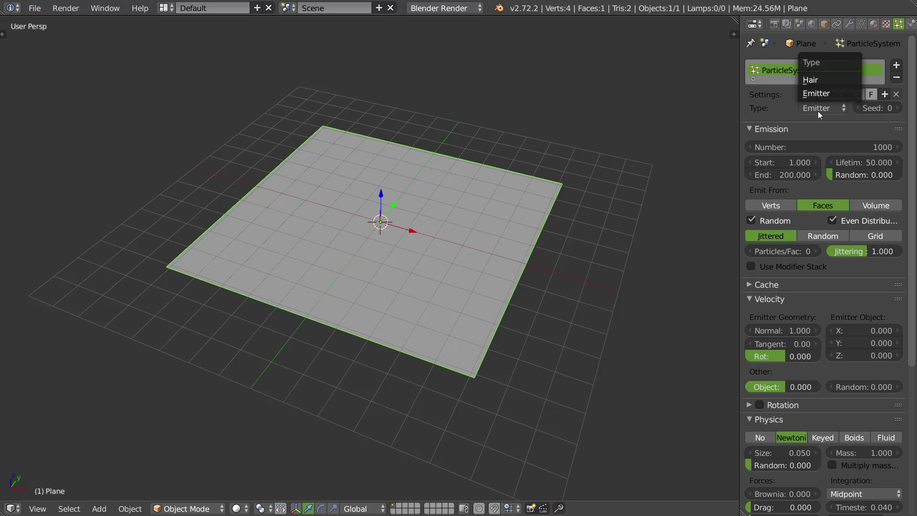
{"action": "left_click", "coordinate": [817, 80]}
{"action": "middle_click_drag", "start_coordinate": [619, 199], "coordinate": [478, 198]}
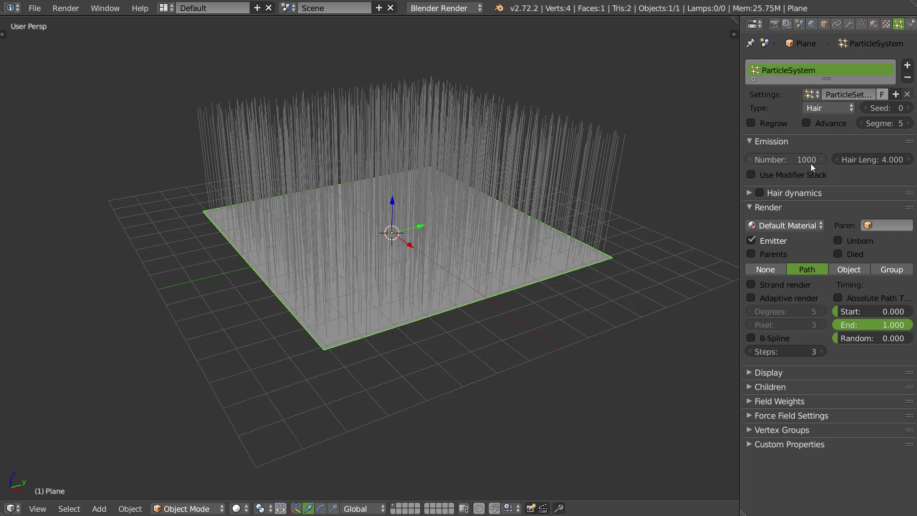
{"action": "left_click_drag", "start_coordinate": [888, 160], "coordinate": [822, 154]}
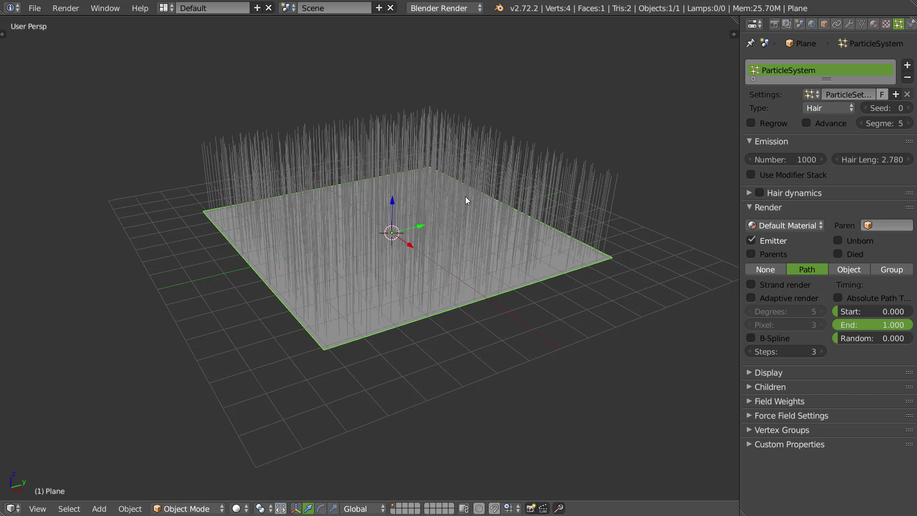
- Try several higher seed values for the hair distribution and return the seed to 0
{"action": "left_click", "coordinate": [909, 108]}
{"action": "left_click", "coordinate": [909, 108]}
{"action": "left_click", "coordinate": [909, 108]}
{"action": "left_click", "coordinate": [909, 108]}
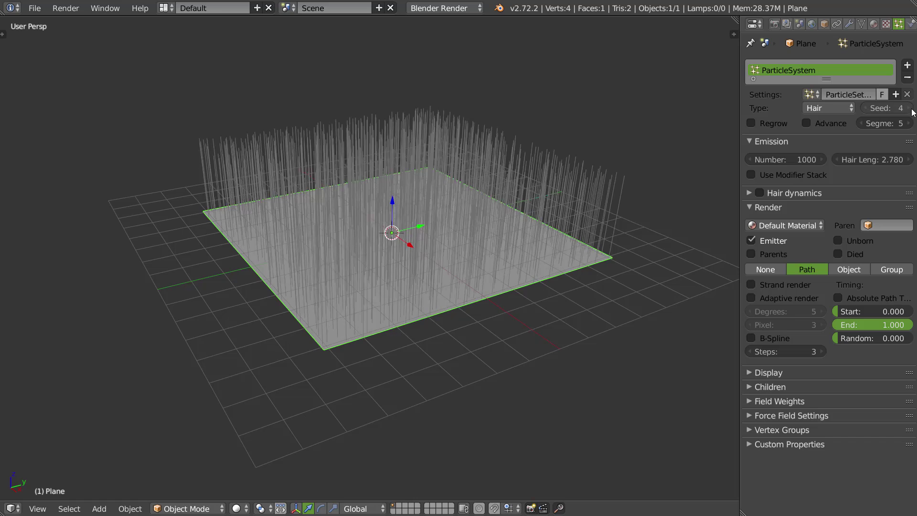
{"action": "left_click", "coordinate": [909, 108]}
{"action": "left_click_drag", "start_coordinate": [888, 108], "coordinate": [758, 111]}
{"action": "middle_click_drag", "start_coordinate": [482, 202], "coordinate": [449, 215]}
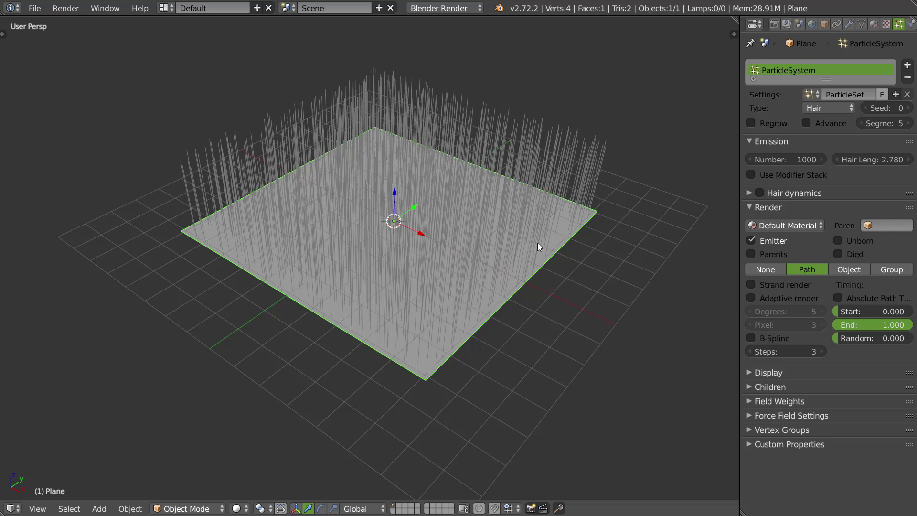
- Set the number of hairs to 10 and enable the particle system's advanced options
{"action": "left_click", "coordinate": [792, 158]}
{"action": "type", "text": "10"}
{"action": "key", "text": "Return"}
{"action": "middle_click_drag", "start_coordinate": [445, 216], "coordinate": [385, 214]}
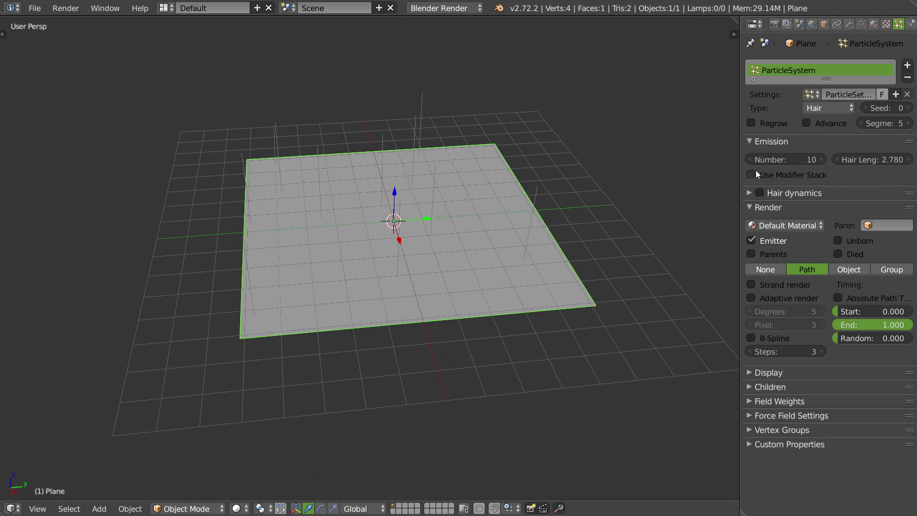
{"action": "left_click", "coordinate": [807, 124]}
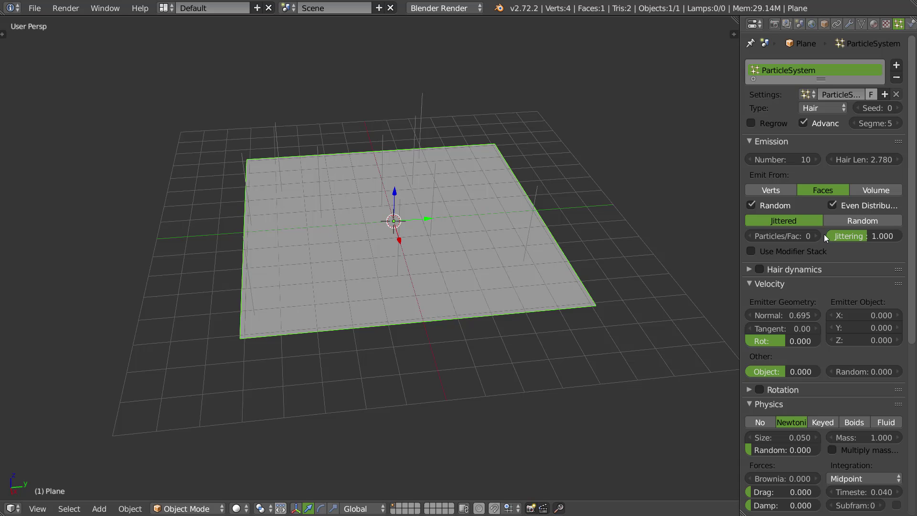
- Try emitting the hairs from the plane's vertices and switch the emission source back to Faces
{"action": "left_click", "coordinate": [753, 190]}
{"action": "middle_click_drag", "start_coordinate": [420, 182], "coordinate": [461, 178]}
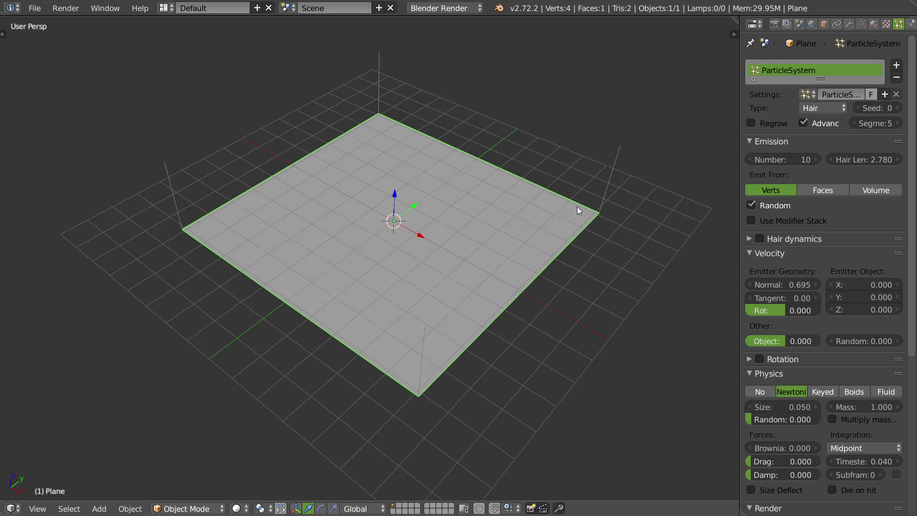
{"action": "left_click", "coordinate": [752, 206]}
{"action": "left_click", "coordinate": [823, 209]}
{"action": "left_click", "coordinate": [822, 191]}
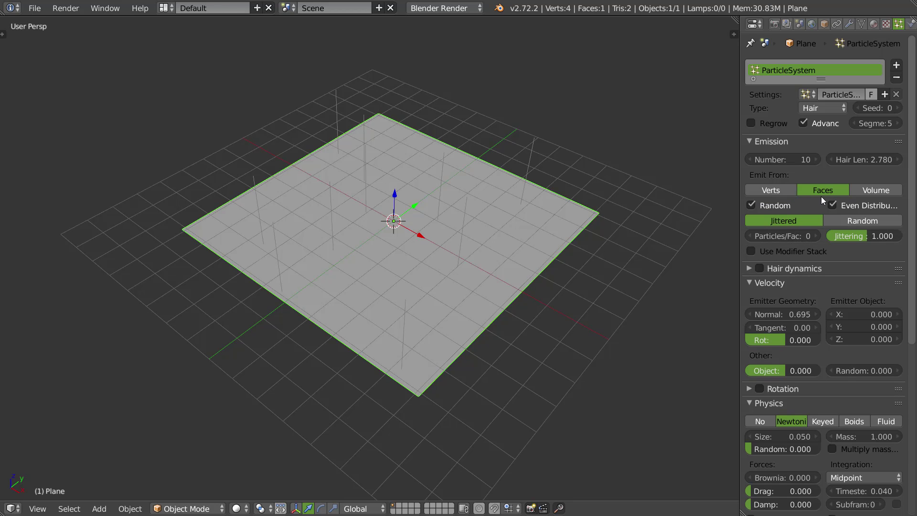
- Set the number of hairs emitted from the plane to 22
{"action": "middle_click_drag", "start_coordinate": [432, 268], "coordinate": [459, 261]}
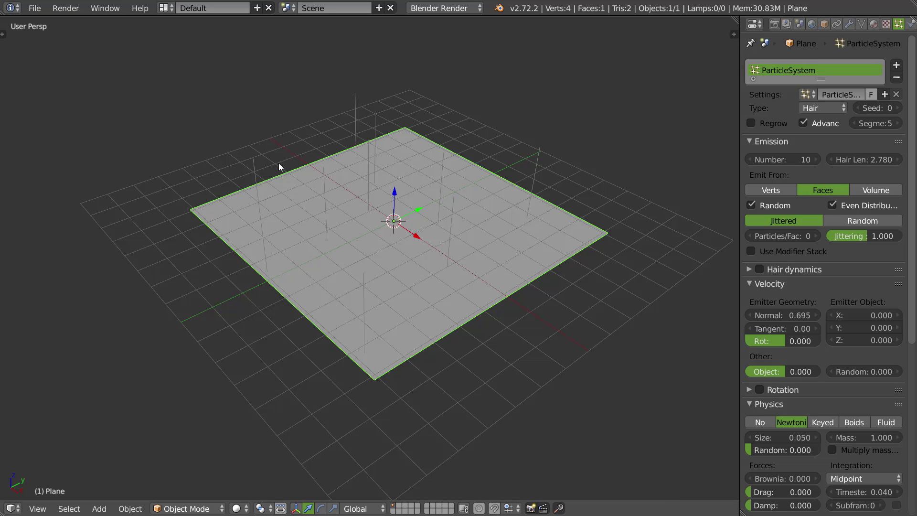
{"action": "mouse_move", "coordinate": [774, 159]}
{"action": "left_mouse_down"}
{"action": "mouse_move", "coordinate": [796, 163]}
{"action": "mouse_move", "coordinate": [784, 161]}
{"action": "left_mouse_up"}
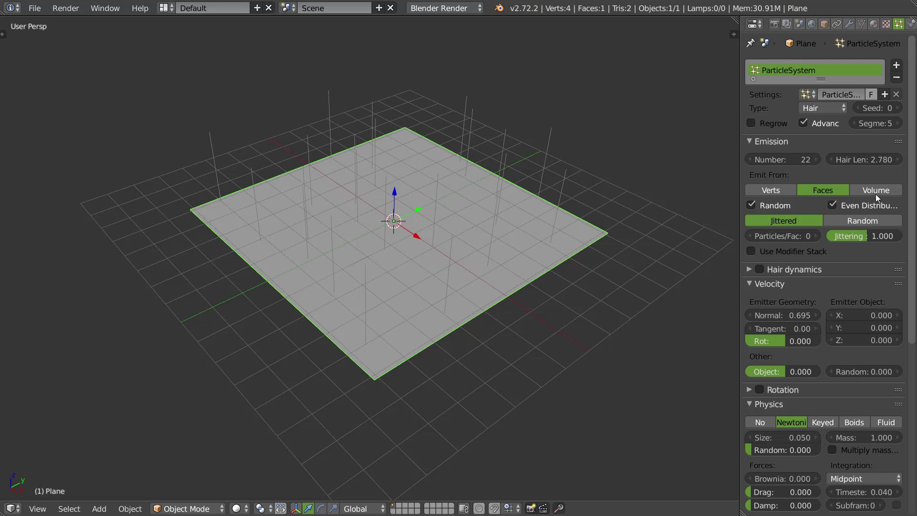
- Try Volume emission and uneven distribution for the hairs, restoring Faces emission and even distribution
{"action": "left_click", "coordinate": [874, 190]}
{"action": "left_click", "coordinate": [834, 193]}
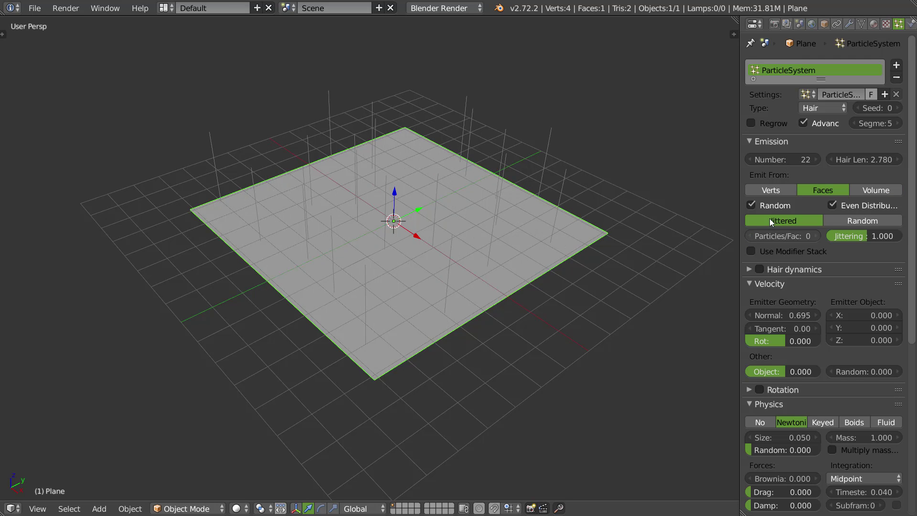
{"action": "left_click", "coordinate": [876, 208]}
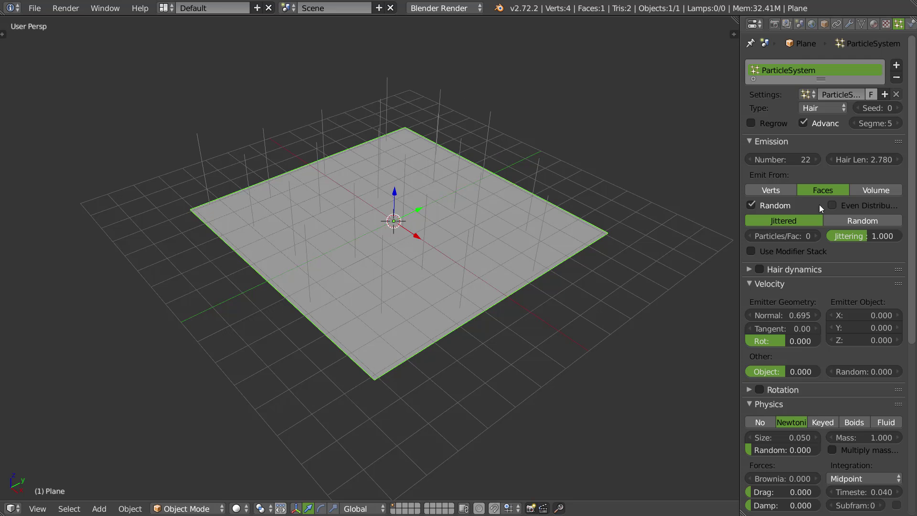
{"action": "left_click", "coordinate": [838, 205]}
{"action": "left_click_drag", "start_coordinate": [787, 231], "coordinate": [679, 245]}
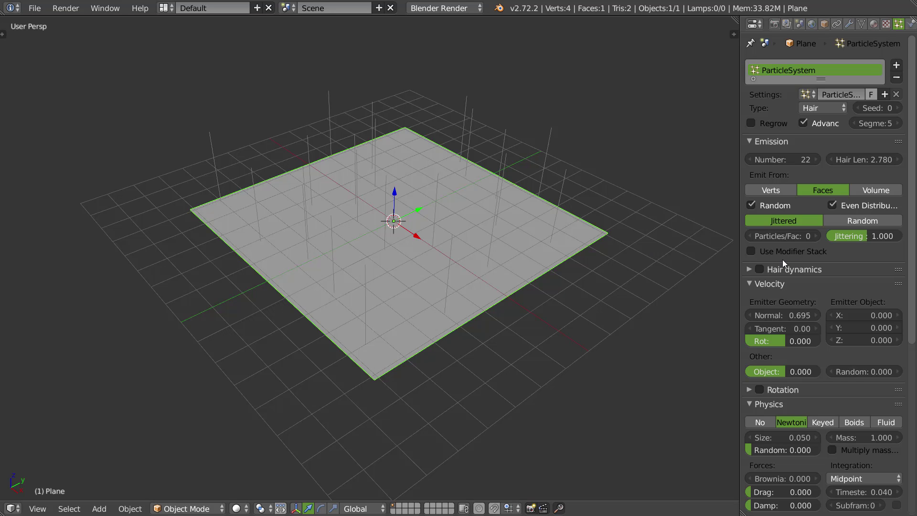
- Collapse the particle system's Velocity and Physics settings and review the remaining hair options
{"action": "left_click", "coordinate": [774, 282]}
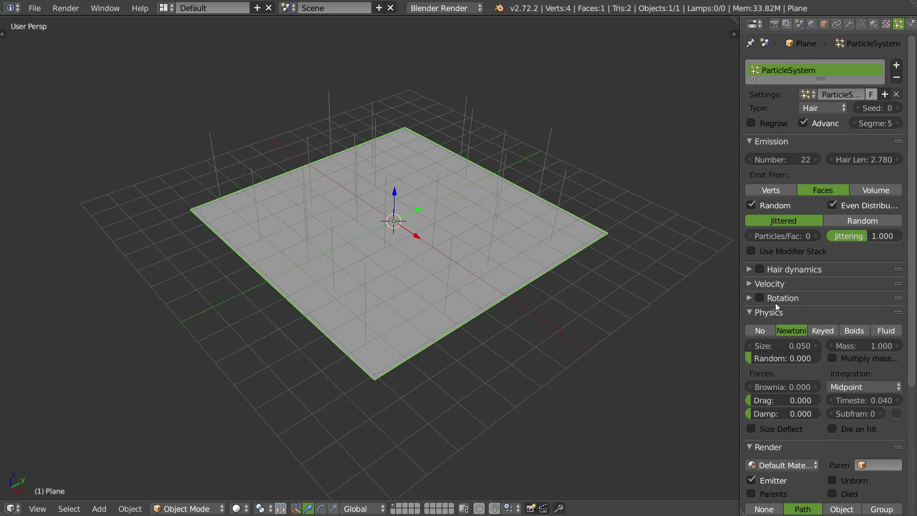
{"action": "left_click", "coordinate": [765, 313]}
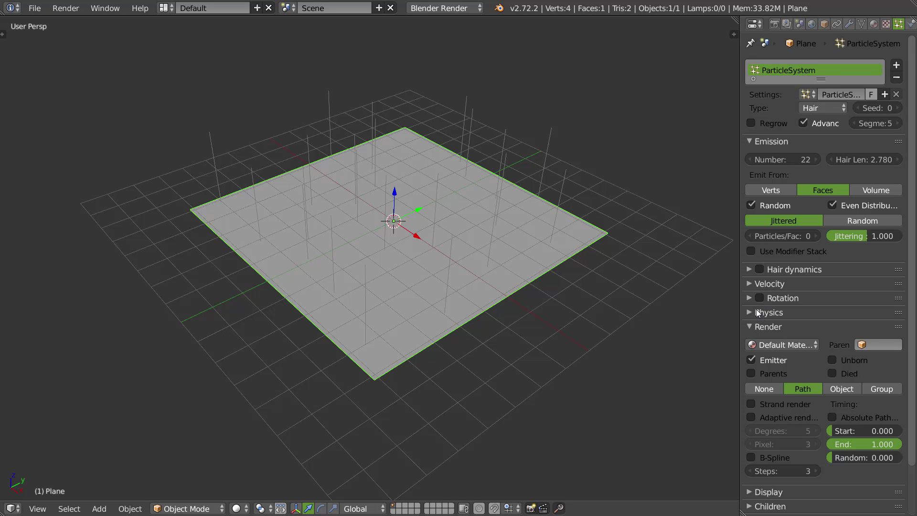
{"action": "scroll", "coordinate": [775, 302], "scroll_direction": "down", "scroll_amount": 3}
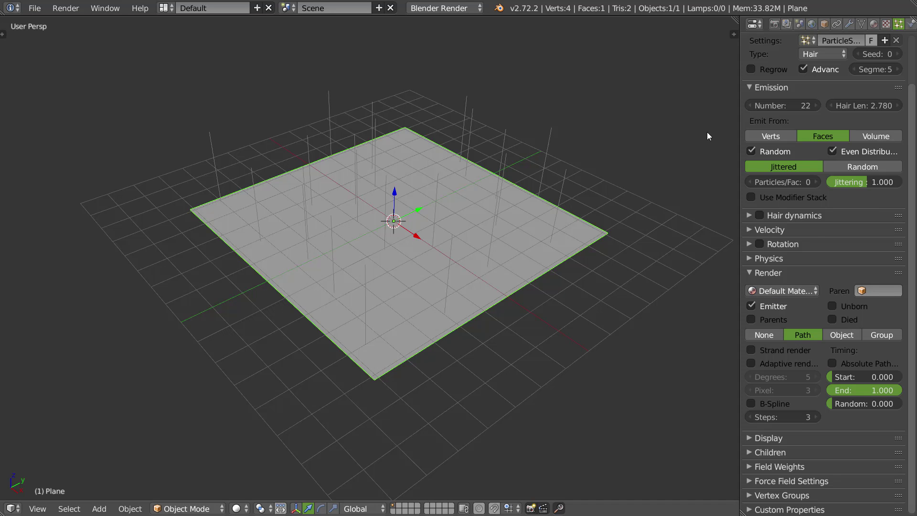
{"action": "scroll", "coordinate": [821, 86], "scroll_direction": "up", "scroll_amount": 3}
- Switch the render engine to Cycles Render and create a new material for the plane
{"action": "left_click", "coordinate": [874, 23]}
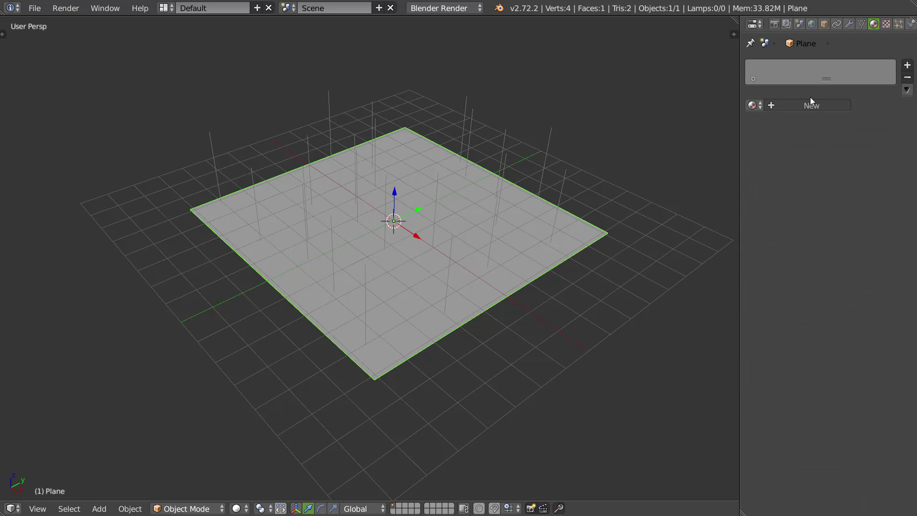
{"action": "left_click", "coordinate": [440, 8]}
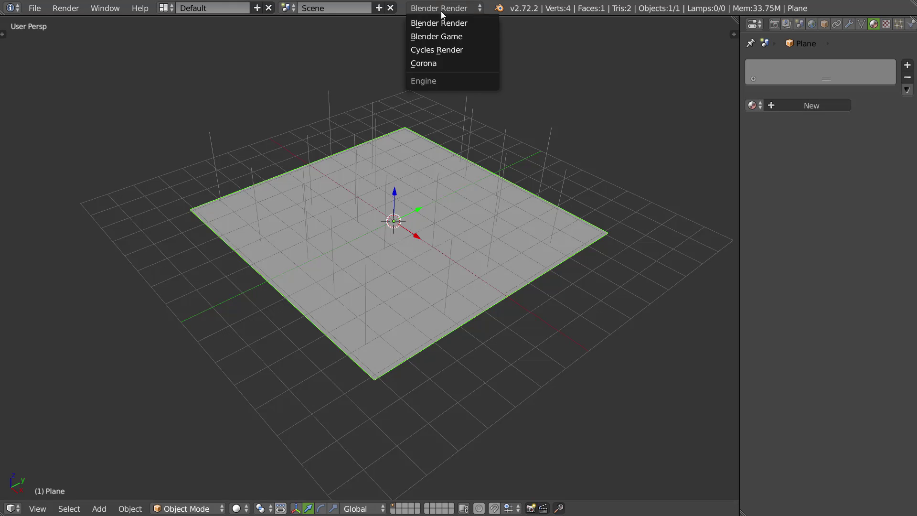
{"action": "left_click", "coordinate": [440, 51]}
{"action": "left_click", "coordinate": [811, 105]}
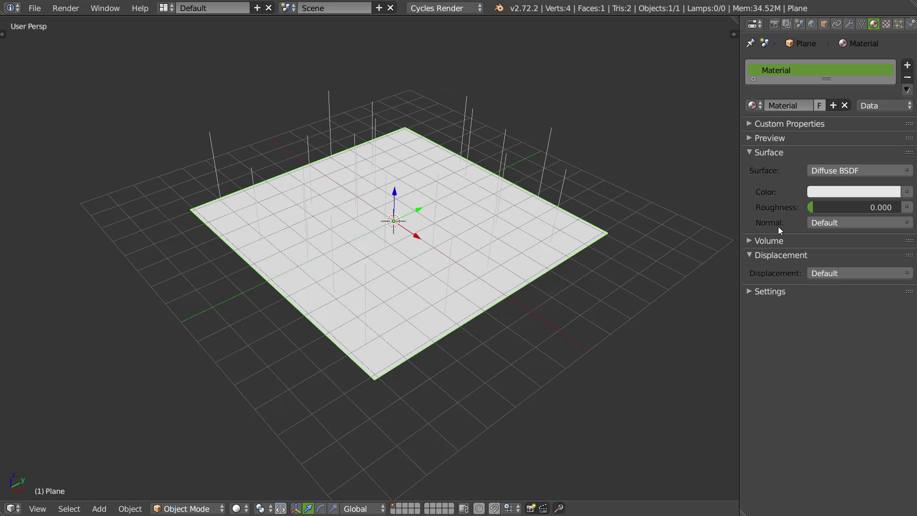
- Add a second material to the plane using the Hair BSDF shader, coloured dark red with hue 0.995, saturation 0.867 and value 0.451
{"action": "left_click", "coordinate": [907, 65]}
{"action": "left_click", "coordinate": [790, 108]}
{"action": "left_click", "coordinate": [843, 173]}
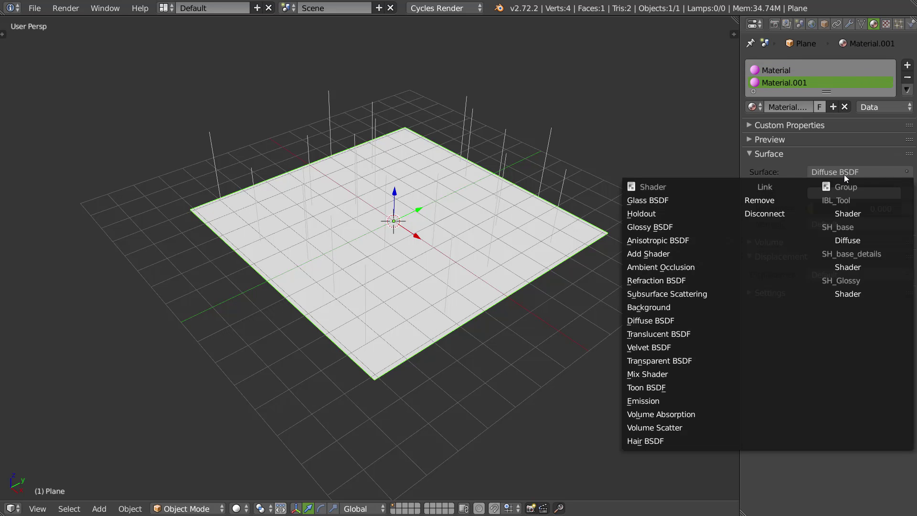
{"action": "left_click", "coordinate": [641, 439]}
{"action": "left_click", "coordinate": [840, 208]}
{"action": "left_click", "coordinate": [838, 115]}
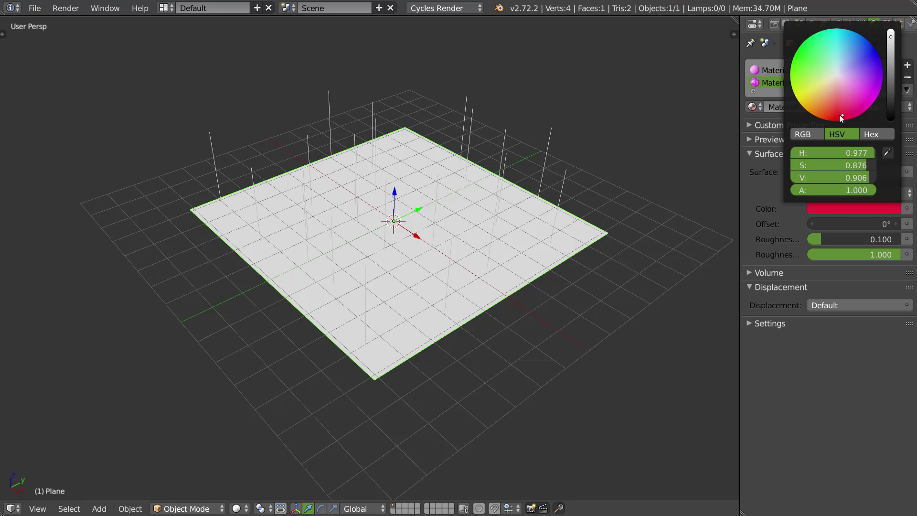
{"action": "left_click_drag", "start_coordinate": [893, 76], "coordinate": [892, 79]}
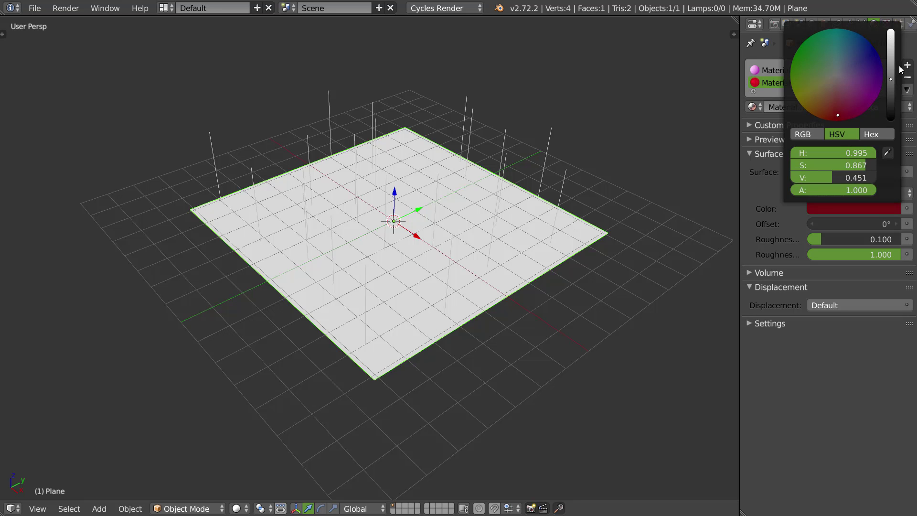
- Set the diffuse colour of the plane's first material to a light beige
{"action": "left_click", "coordinate": [778, 70]}
{"action": "left_click", "coordinate": [845, 193]}
{"action": "mouse_move", "coordinate": [833, 71]}
{"action": "left_mouse_down"}
{"action": "mouse_move", "coordinate": [824, 72]}
{"action": "mouse_move", "coordinate": [832, 68]}
{"action": "left_mouse_up"}
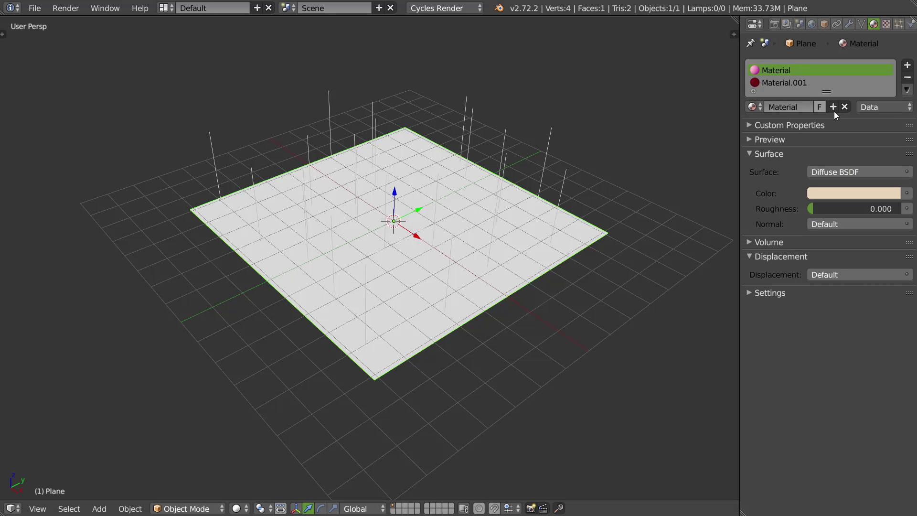
- Change the world's surface shader to Background
{"action": "left_click", "coordinate": [812, 24]}
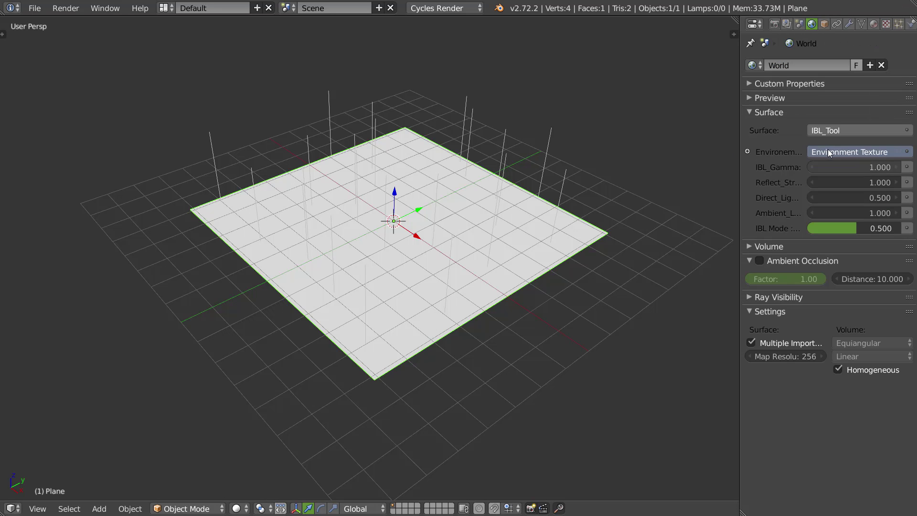
{"action": "left_click", "coordinate": [832, 128]}
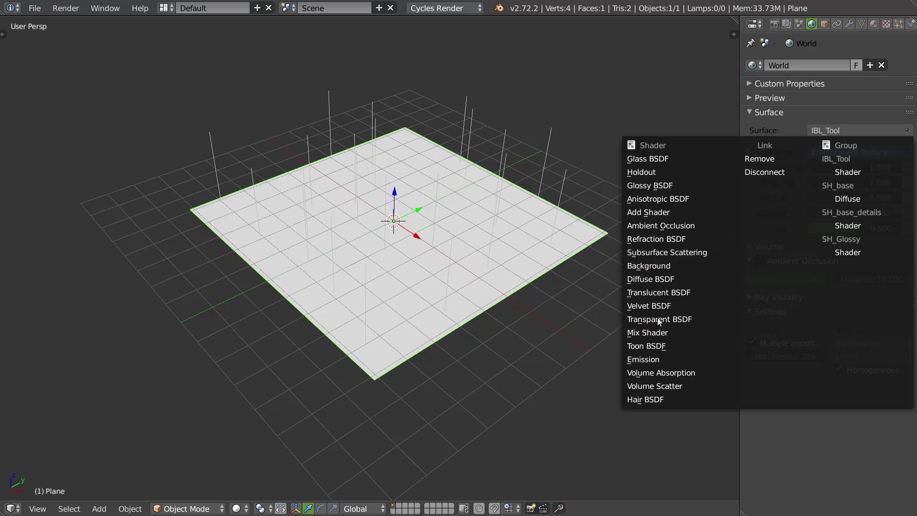
{"action": "left_click", "coordinate": [653, 264]}
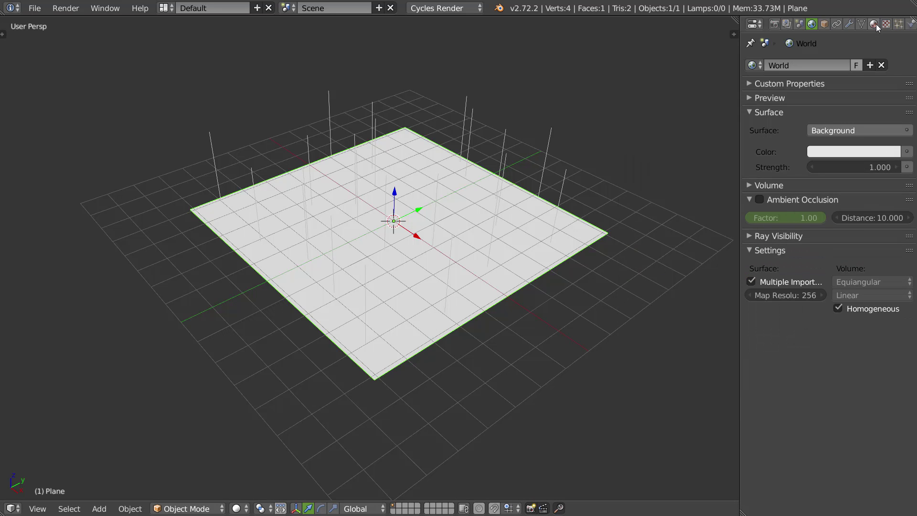
- Choose Material as the hair's render material slot and reopen the plane's material settings
{"action": "left_click", "coordinate": [898, 24]}
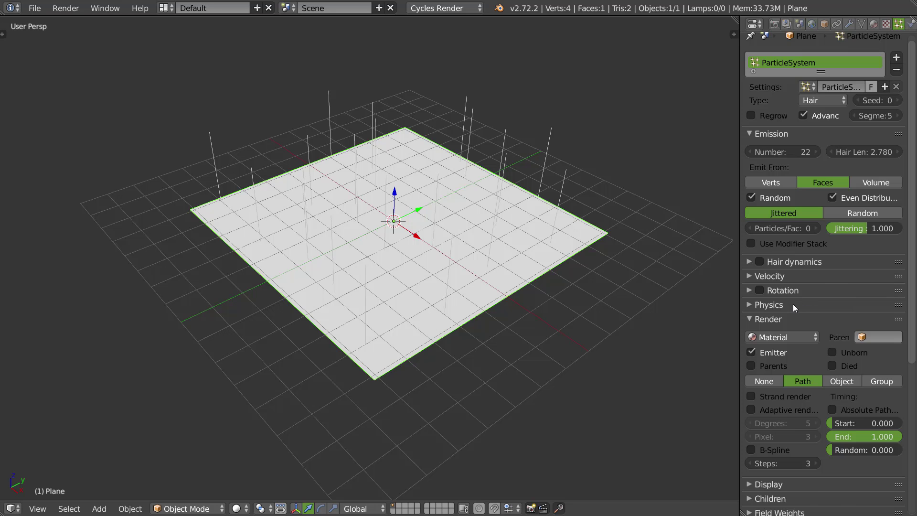
{"action": "scroll", "coordinate": [792, 303], "scroll_direction": "down", "scroll_amount": 8}
{"action": "left_click", "coordinate": [771, 159]}
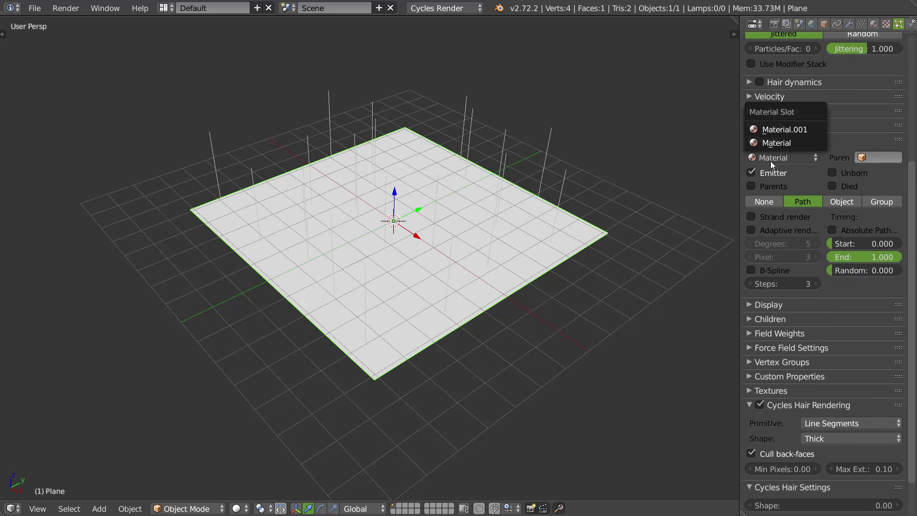
{"action": "left_click", "coordinate": [771, 143]}
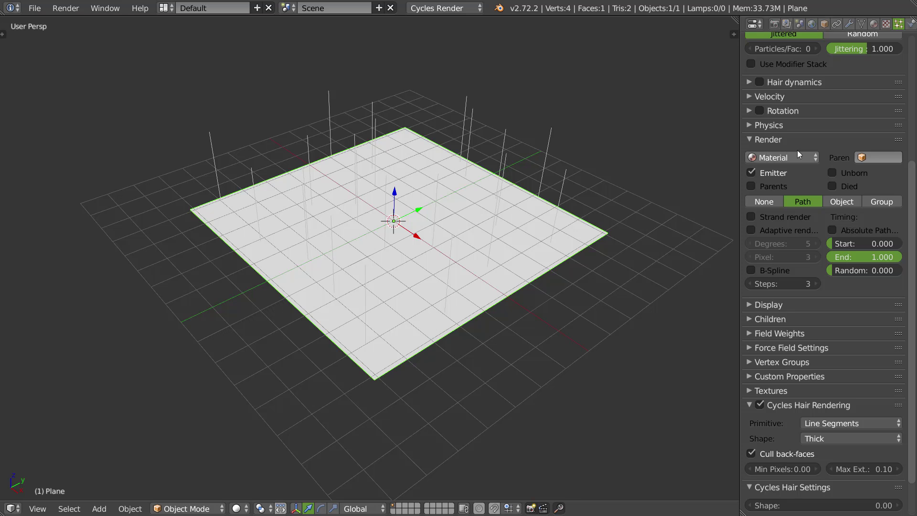
{"action": "left_click", "coordinate": [874, 24]}
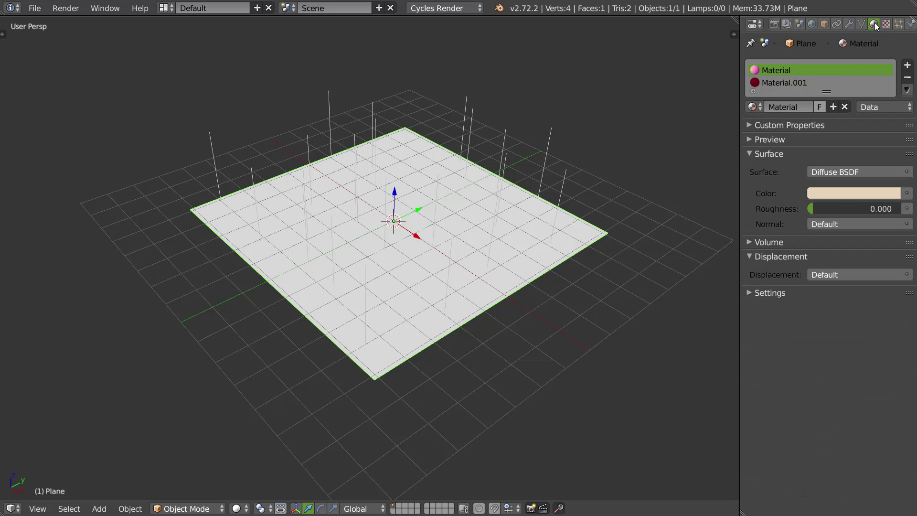
- Rename the plane's second material "hair" and assign it as the particle system's render material
{"action": "left_click", "coordinate": [766, 82]}
{"action": "type", "text": "hair"}
{"action": "key", "text": "Return"}
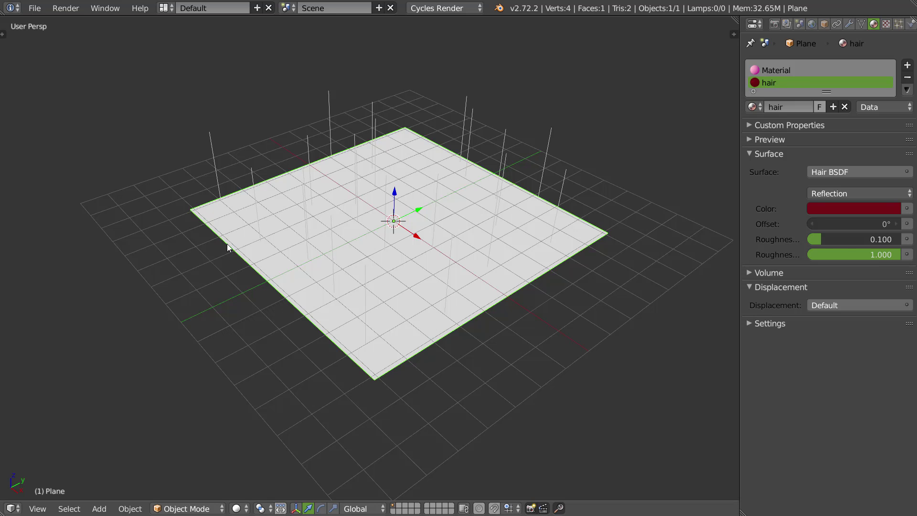
{"action": "left_click", "coordinate": [898, 24]}
{"action": "left_click", "coordinate": [782, 158]}
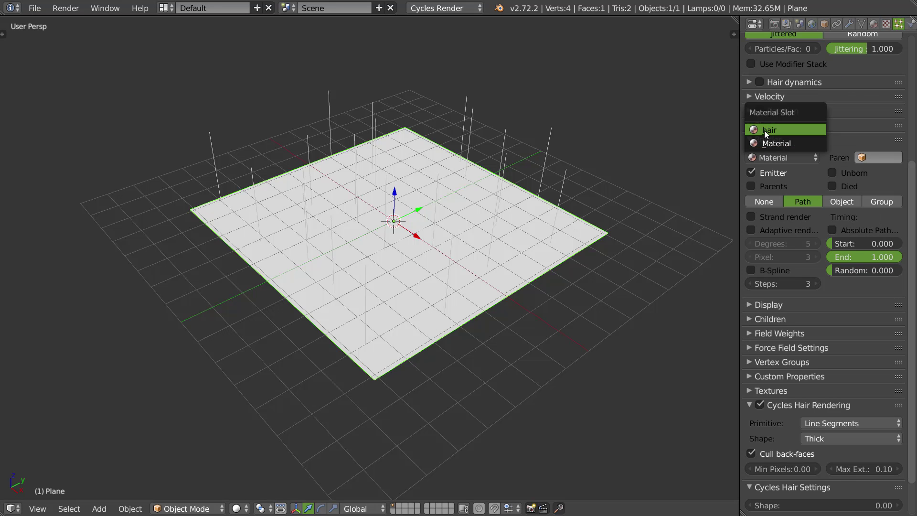
{"action": "left_click", "coordinate": [764, 130]}
- Rename the plane's first material "skin"
{"action": "left_click", "coordinate": [875, 25]}
{"action": "left_click", "coordinate": [767, 67]}
{"action": "double_click", "coordinate": [784, 103]}
{"action": "type", "text": "skin"}
{"action": "key", "text": "Return"}
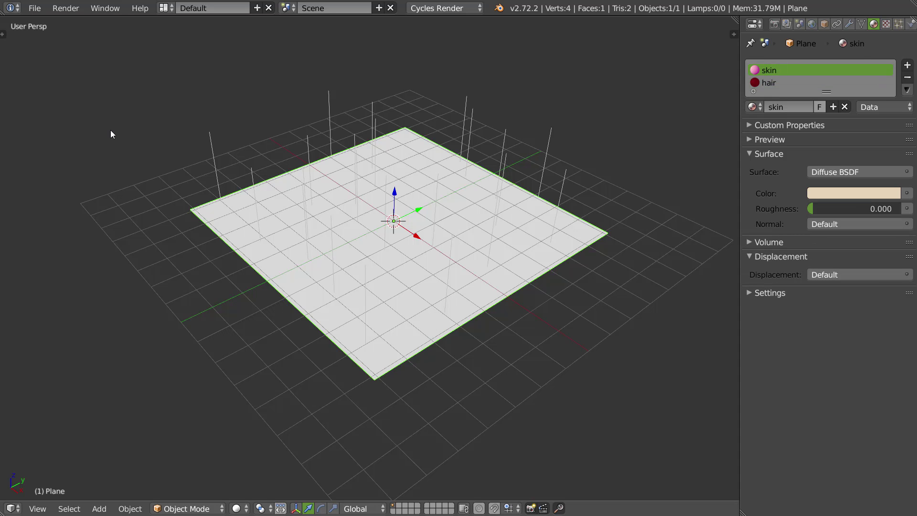
- Reduce the particle system's number of emitted hairs to roughly half
{"action": "left_click", "coordinate": [898, 24]}
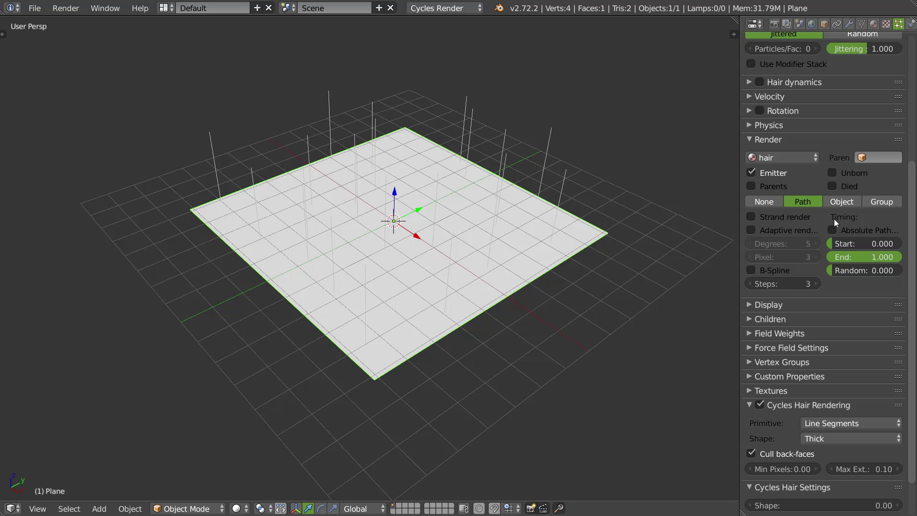
{"action": "left_click", "coordinate": [751, 172]}
{"action": "left_click", "coordinate": [751, 172]}
{"action": "scroll", "coordinate": [787, 167], "scroll_direction": "up", "scroll_amount": 8}
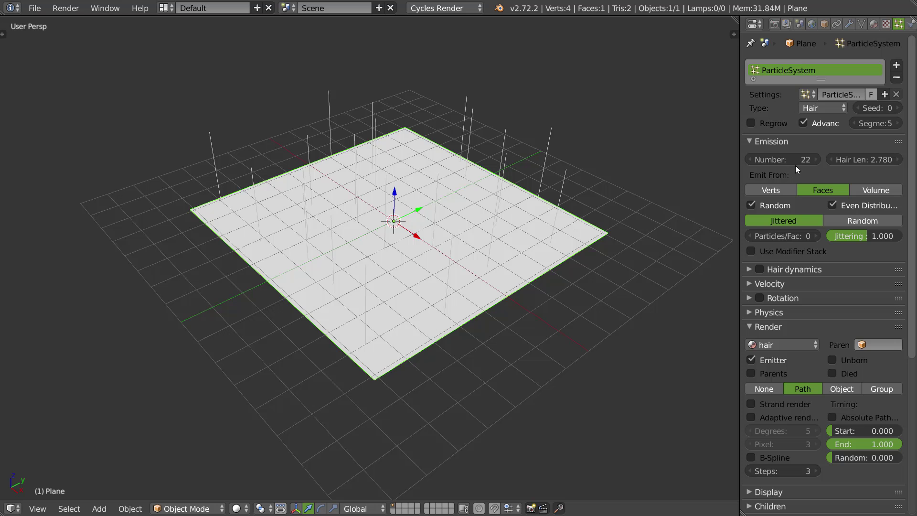
{"action": "mouse_move", "coordinate": [786, 159]}
{"action": "left_mouse_down"}
{"action": "mouse_move", "coordinate": [757, 157]}
{"action": "mouse_move", "coordinate": [782, 161]}
{"action": "left_mouse_up"}
- Set the hair particle system's children type to Simple, comparing it with None
{"action": "scroll", "coordinate": [809, 284], "scroll_direction": "down", "scroll_amount": 10}
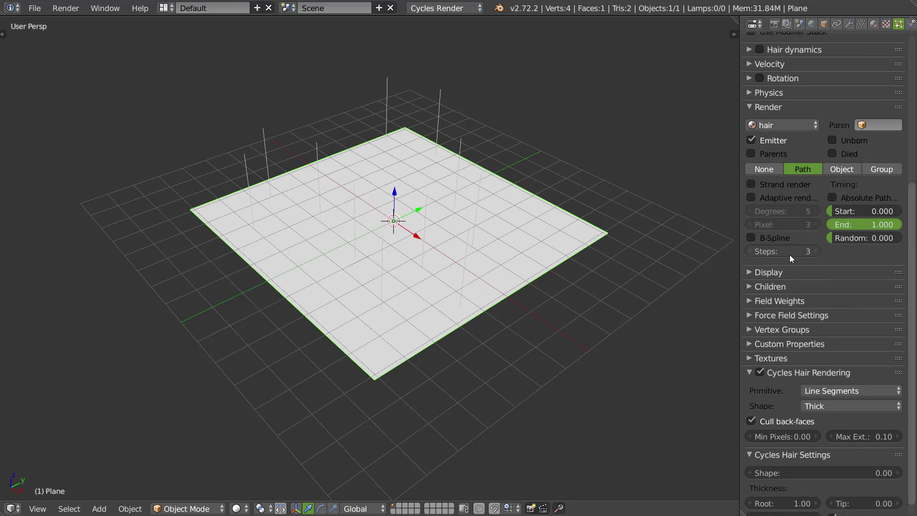
{"action": "left_click", "coordinate": [761, 287]}
{"action": "scroll", "coordinate": [772, 268], "scroll_direction": "down", "scroll_amount": 2}
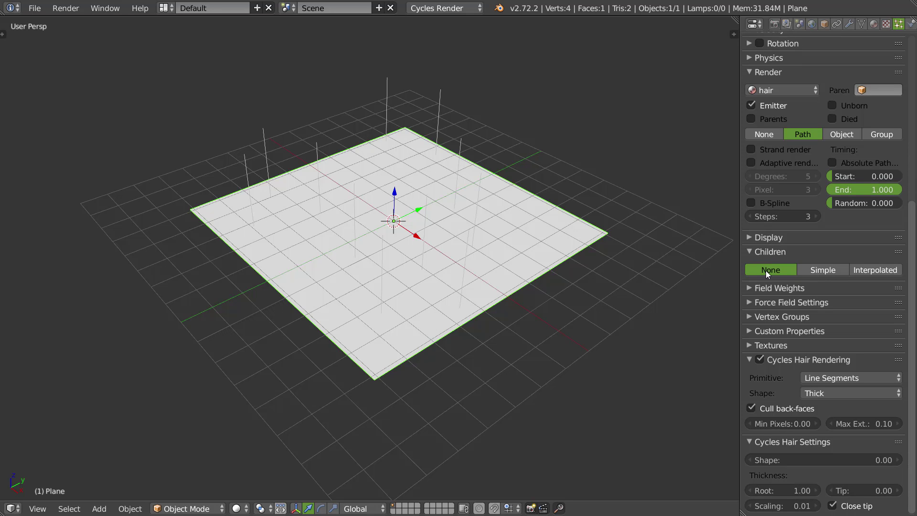
{"action": "left_click", "coordinate": [822, 268]}
{"action": "middle_click_drag", "start_coordinate": [549, 225], "coordinate": [473, 223]}
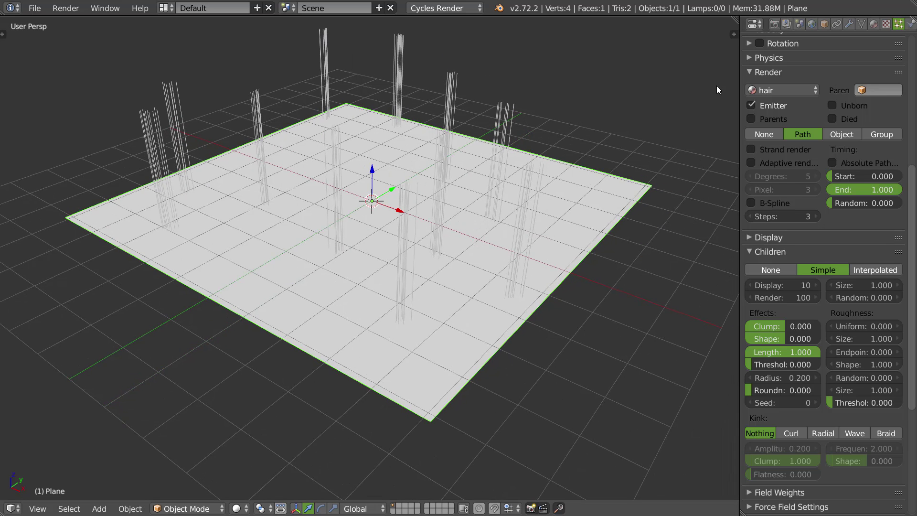
{"action": "left_click", "coordinate": [772, 270]}
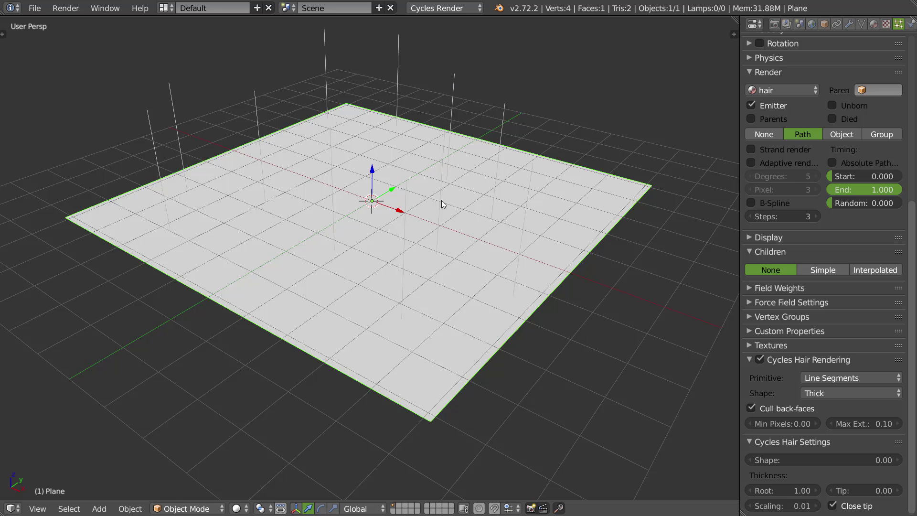
{"action": "left_click", "coordinate": [817, 271]}
- Hide the grid floor and its axis lines in the 3D view
{"action": "key", "text": "z"}
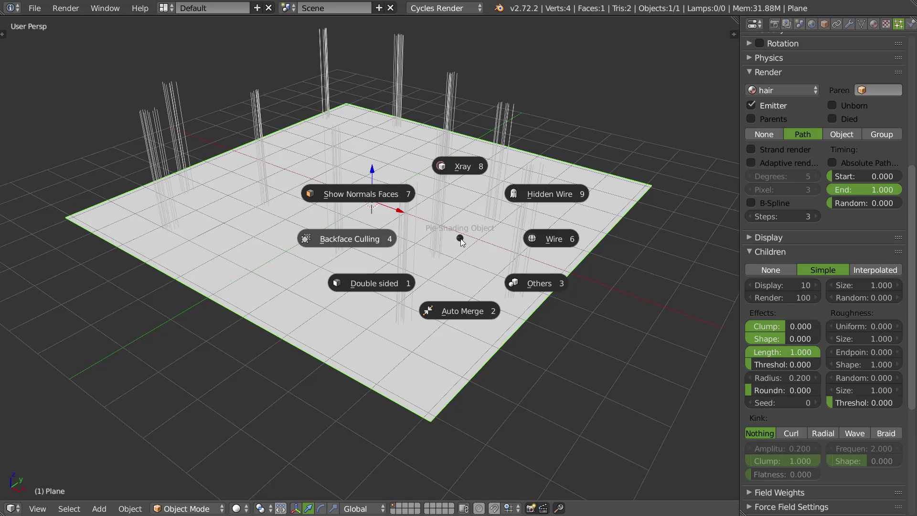
{"action": "left_click", "coordinate": [529, 283]}
{"action": "left_click", "coordinate": [618, 287]}
{"action": "mouse_move", "coordinate": [422, 256]}
{"action": "middle_mouse_down"}
{"action": "mouse_move", "coordinate": [410, 247]}
{"action": "mouse_move", "coordinate": [433, 246]}
{"action": "middle_mouse_up"}
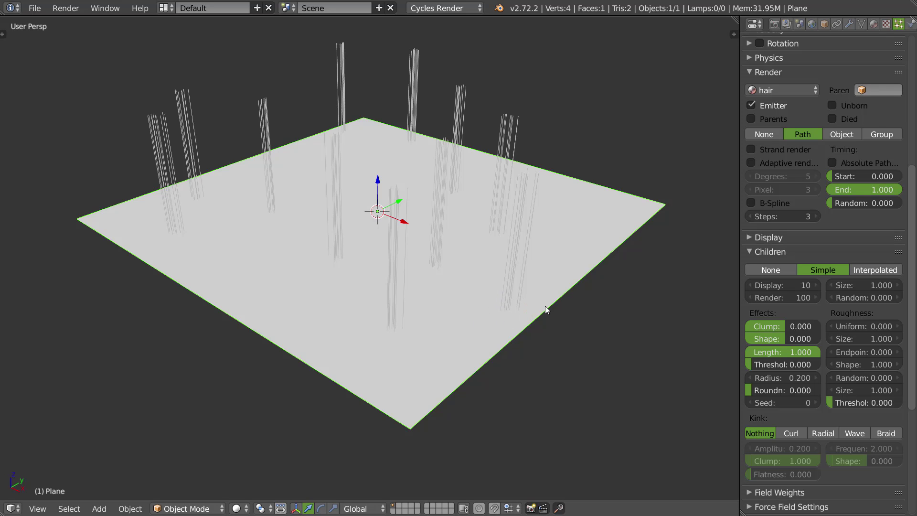
- Set the simple children's radius to 0.400, and change the children type to Interpolated
{"action": "mouse_move", "coordinate": [781, 378]}
{"action": "left_mouse_down"}
{"action": "mouse_move", "coordinate": [793, 381]}
{"action": "mouse_move", "coordinate": [775, 379]}
{"action": "left_mouse_up"}
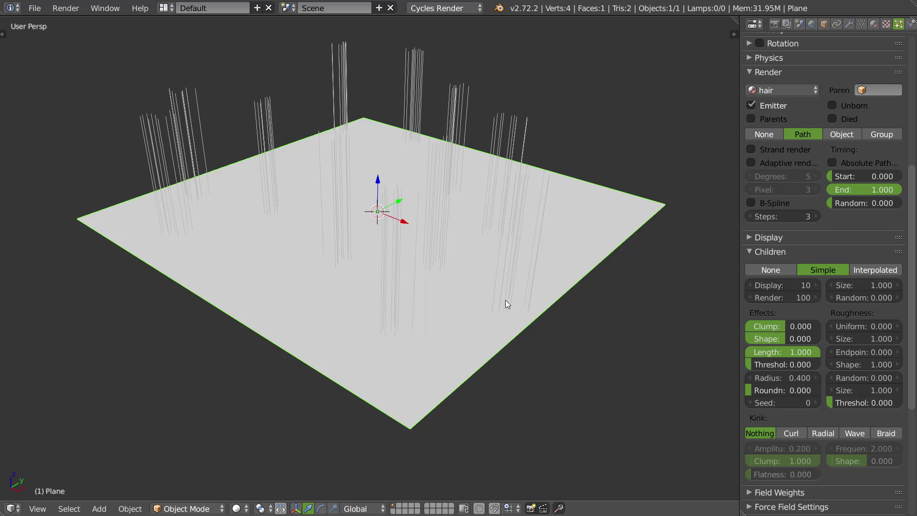
{"action": "left_click", "coordinate": [873, 271]}
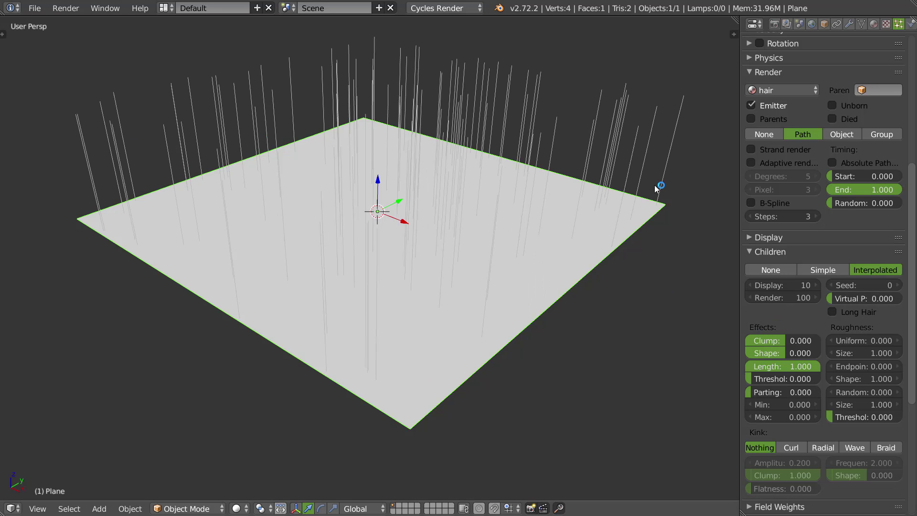
{"action": "middle_click_drag", "start_coordinate": [563, 239], "coordinate": [502, 240]}
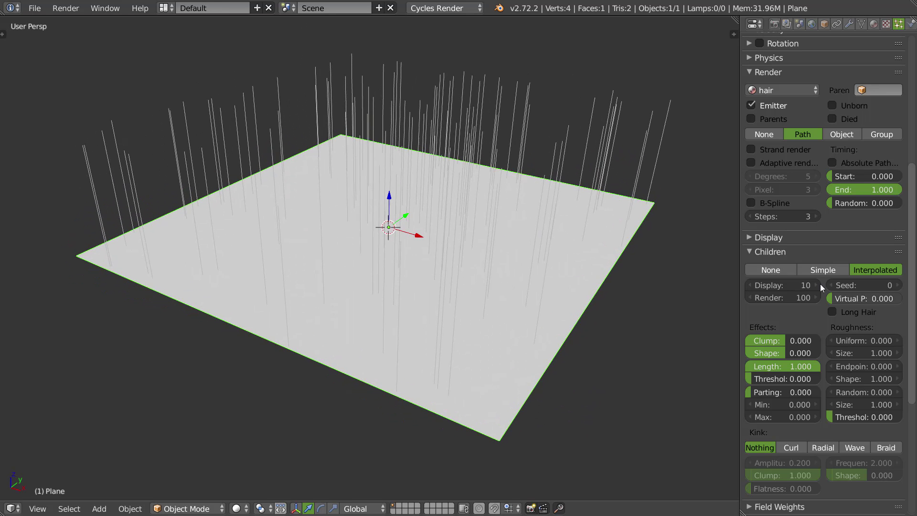
{"action": "left_click", "coordinate": [788, 270]}
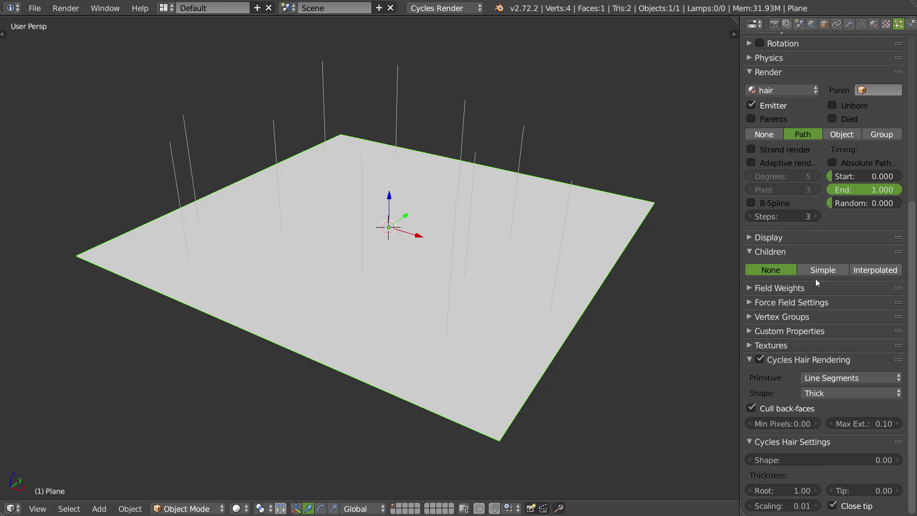
{"action": "left_click", "coordinate": [870, 270]}
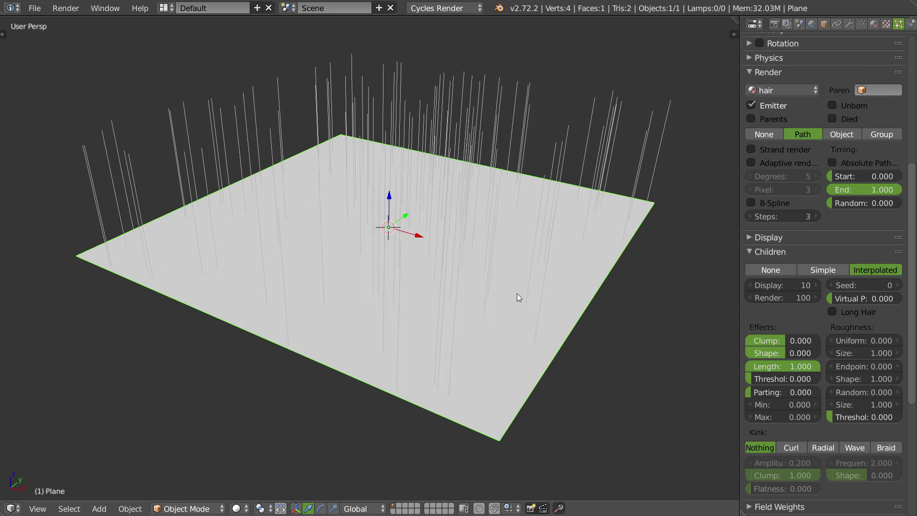
{"action": "middle_click_drag", "start_coordinate": [399, 141], "coordinate": [434, 180]}
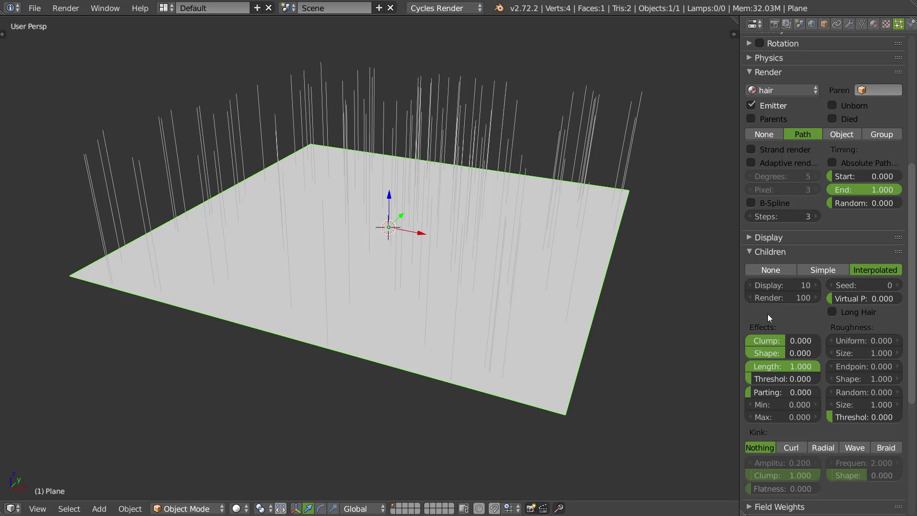
{"action": "scroll", "coordinate": [757, 312], "scroll_direction": "down", "scroll_amount": 3}
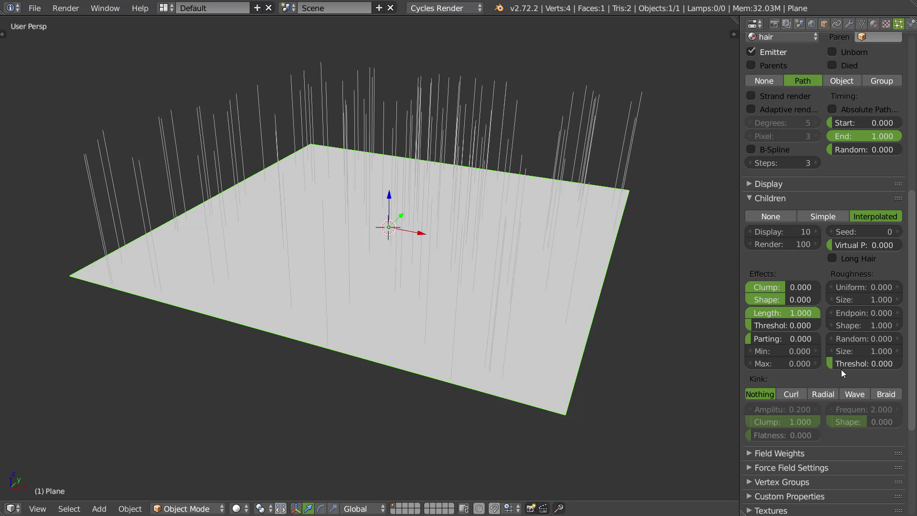
{"action": "middle_click_drag", "start_coordinate": [506, 244], "coordinate": [426, 240]}
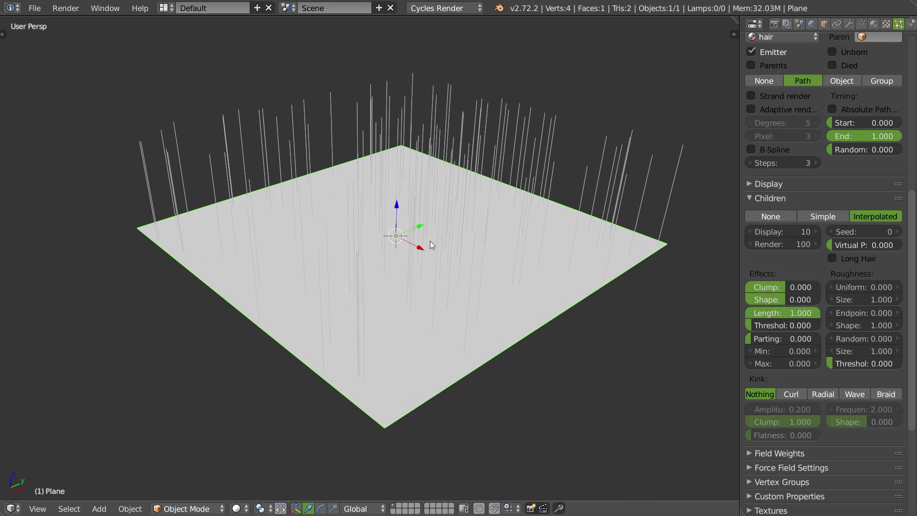
- Switch the plane to Particle Edit mode and show the particle brush and option tools
{"action": "left_click", "coordinate": [189, 508]}
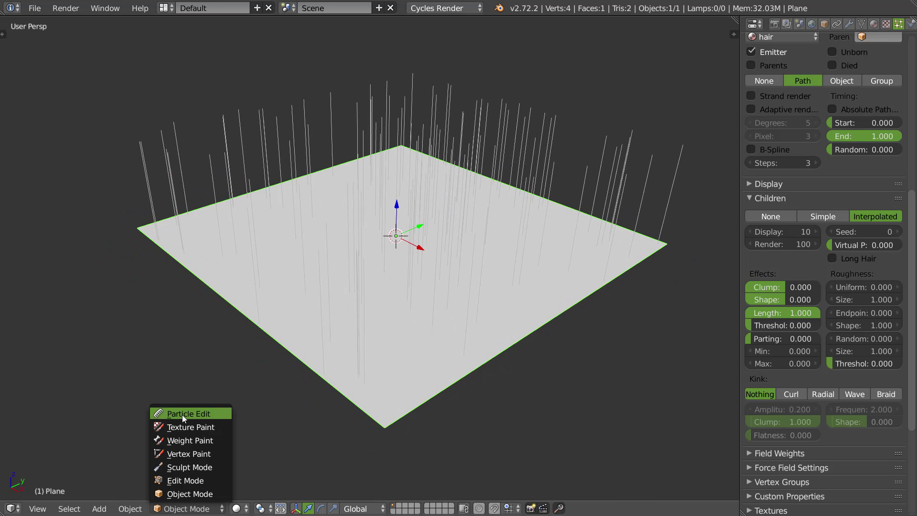
{"action": "left_click", "coordinate": [182, 414]}
{"action": "mouse_move", "coordinate": [414, 202]}
{"action": "middle_mouse_down"}
{"action": "mouse_move", "coordinate": [439, 207]}
{"action": "mouse_move", "coordinate": [412, 201]}
{"action": "mouse_move", "coordinate": [413, 171]}
{"action": "mouse_move", "coordinate": [408, 188]}
{"action": "middle_mouse_up"}
{"action": "key", "text": "t"}
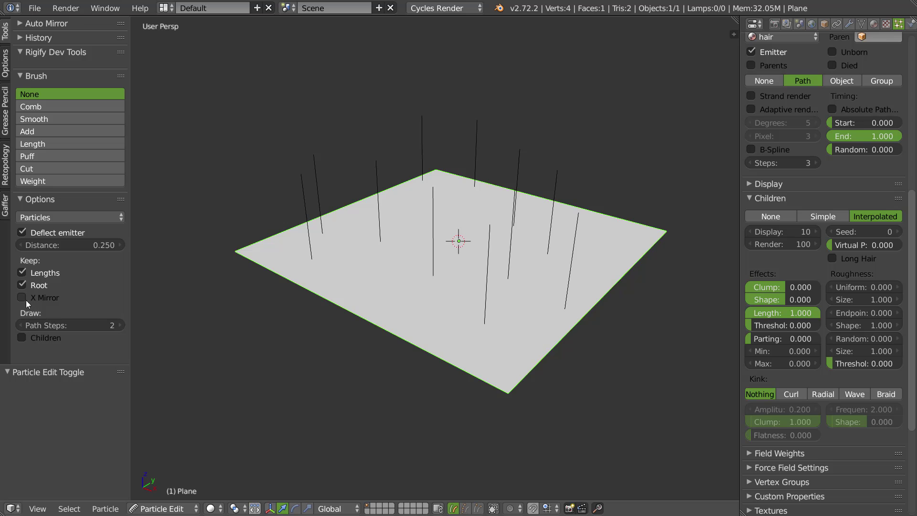
- Preview the child hairs in Particle Edit mode and turn their display back off
{"action": "left_click", "coordinate": [25, 338]}
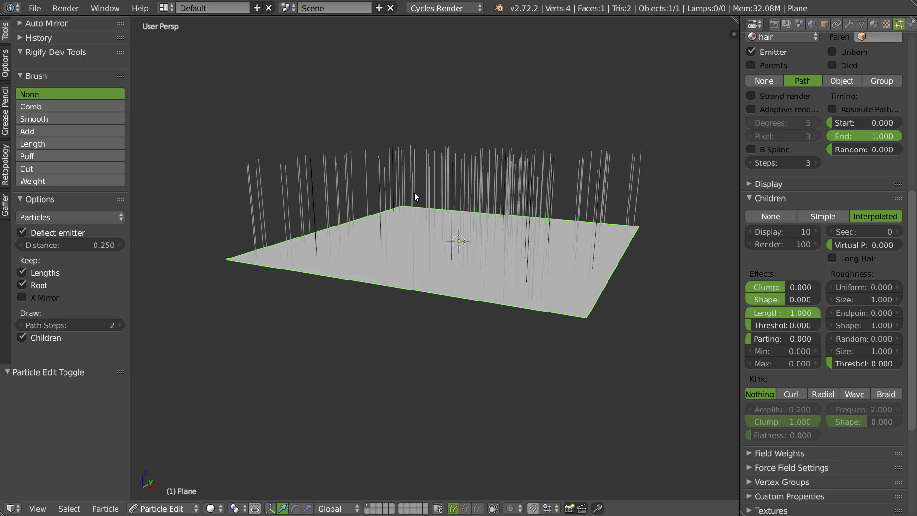
{"action": "middle_click_drag", "start_coordinate": [403, 202], "coordinate": [436, 173]}
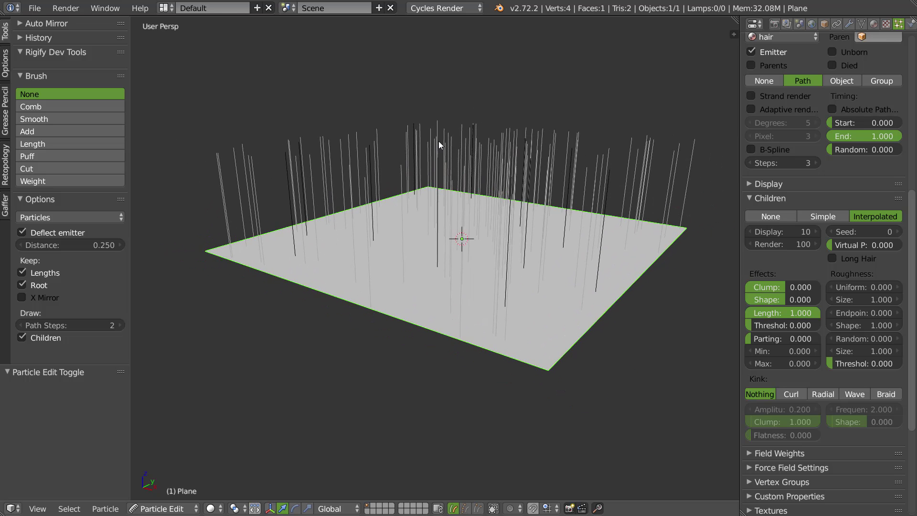
{"action": "left_click", "coordinate": [30, 337]}
{"action": "middle_click_drag", "start_coordinate": [437, 206], "coordinate": [445, 199]}
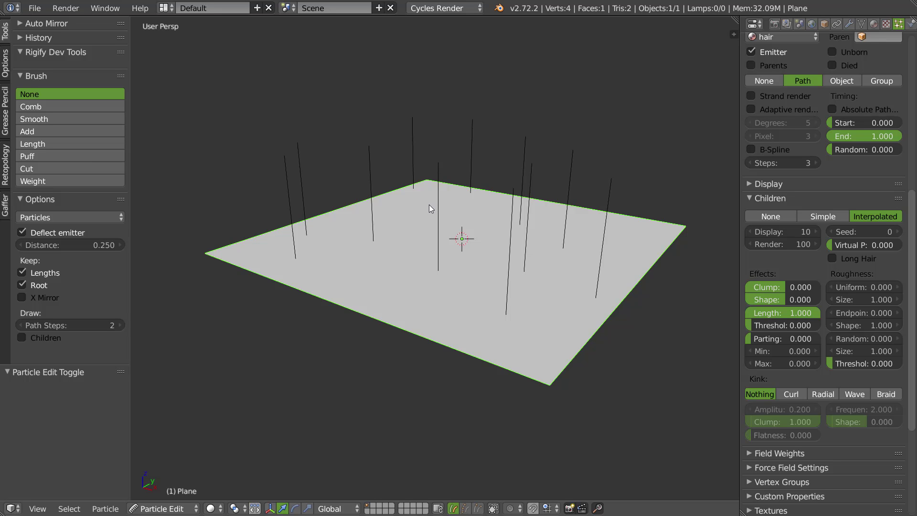
- Examine the particle brush, keep length and root, path steps, selection mode and interpolation choices available for hair editing
{"action": "right_click", "coordinate": [454, 205]}
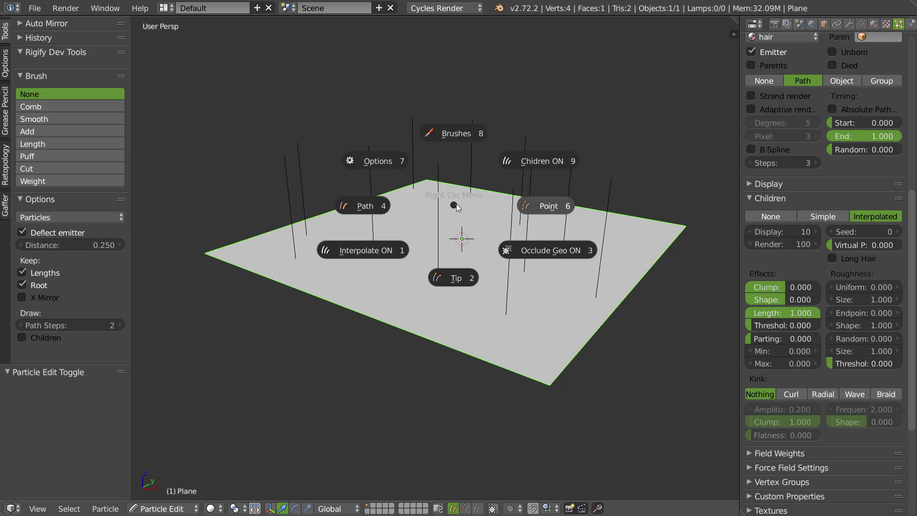
{"action": "left_click", "coordinate": [457, 133]}
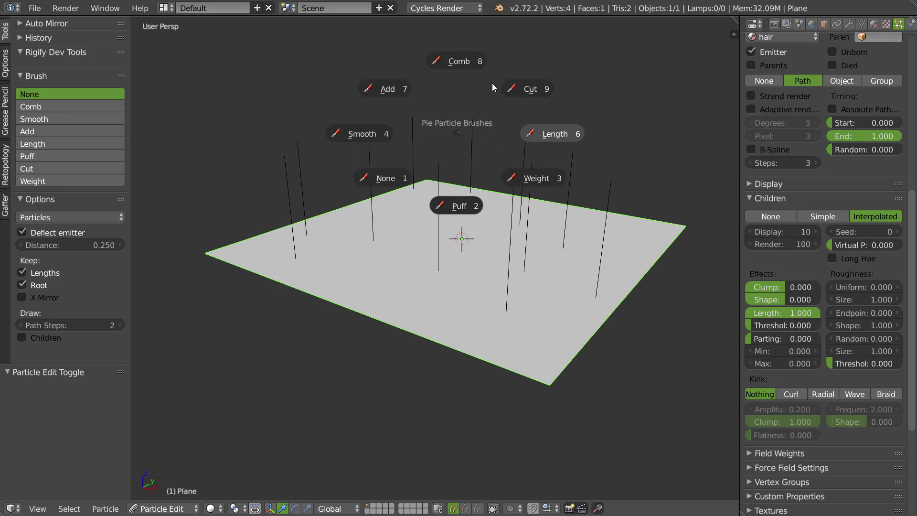
{"action": "right_click", "coordinate": [472, 165]}
{"action": "right_click", "coordinate": [474, 165]}
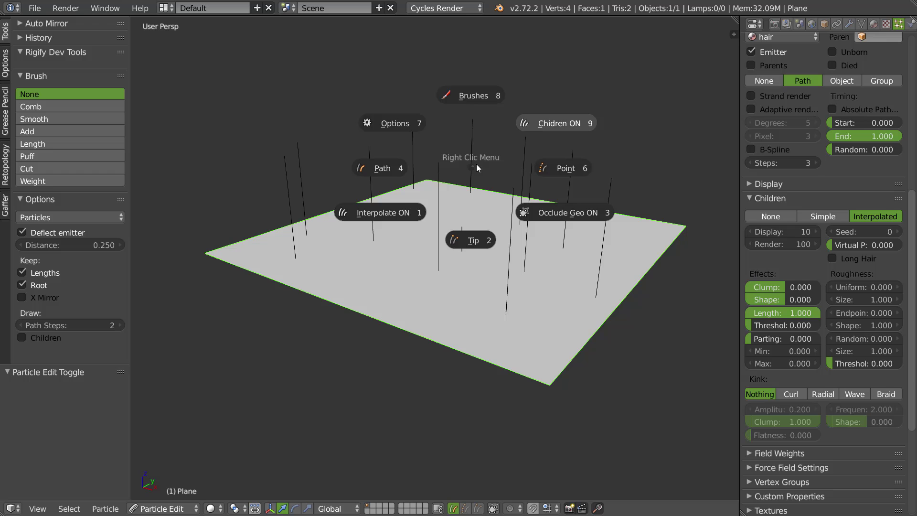
{"action": "left_click", "coordinate": [398, 127]}
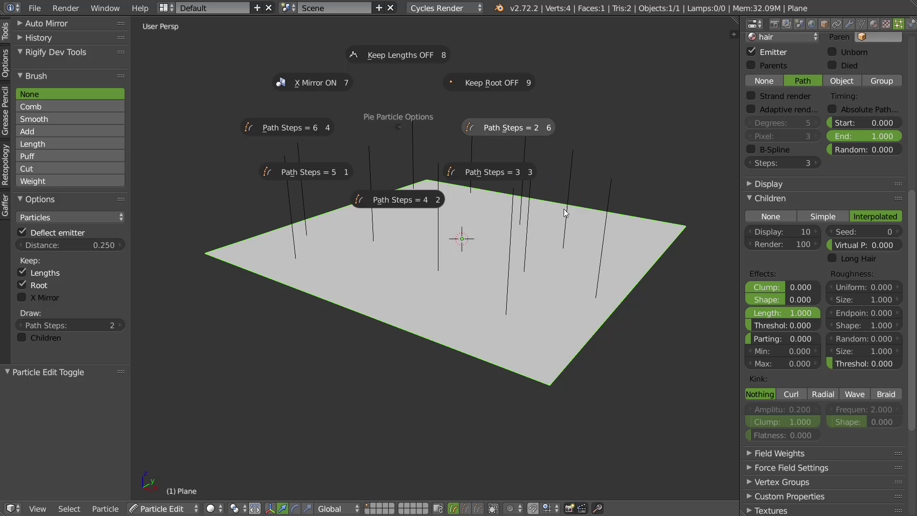
{"action": "left_click", "coordinate": [422, 258]}
{"action": "right_click", "coordinate": [429, 214]}
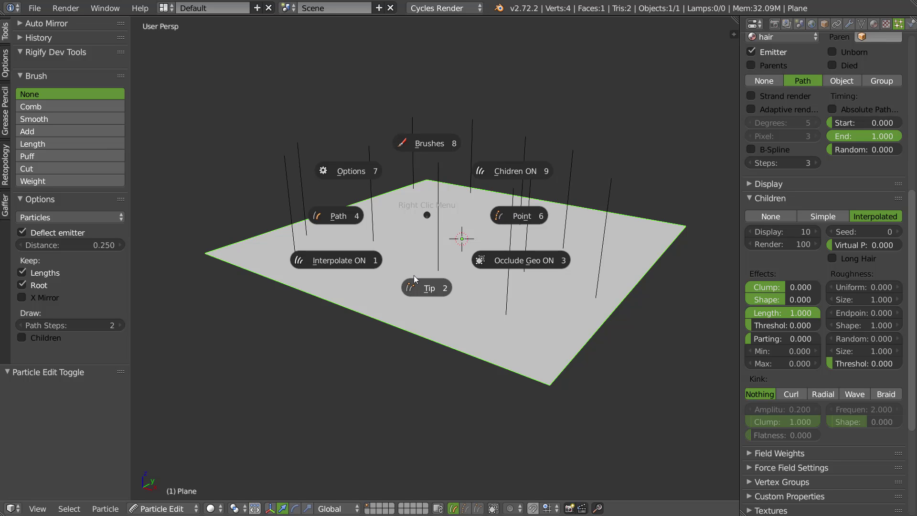
{"action": "left_click", "coordinate": [341, 218]}
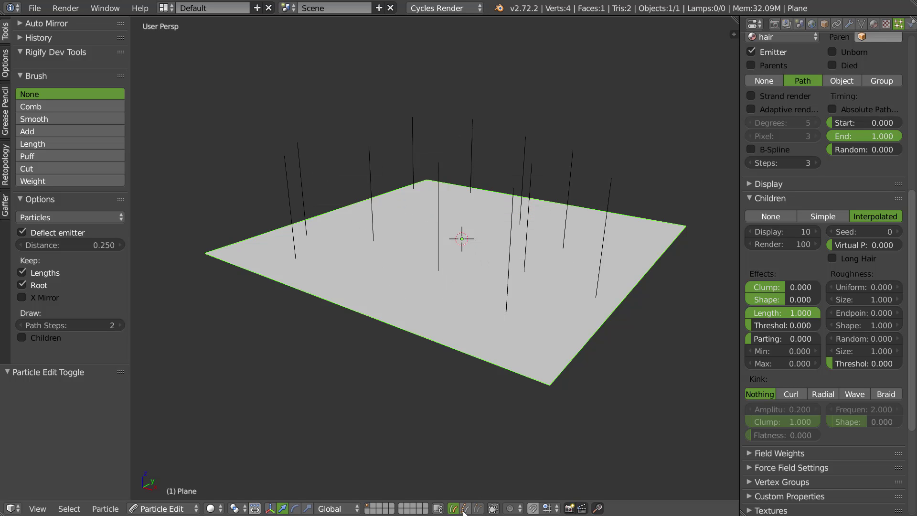
{"action": "right_click", "coordinate": [460, 257]}
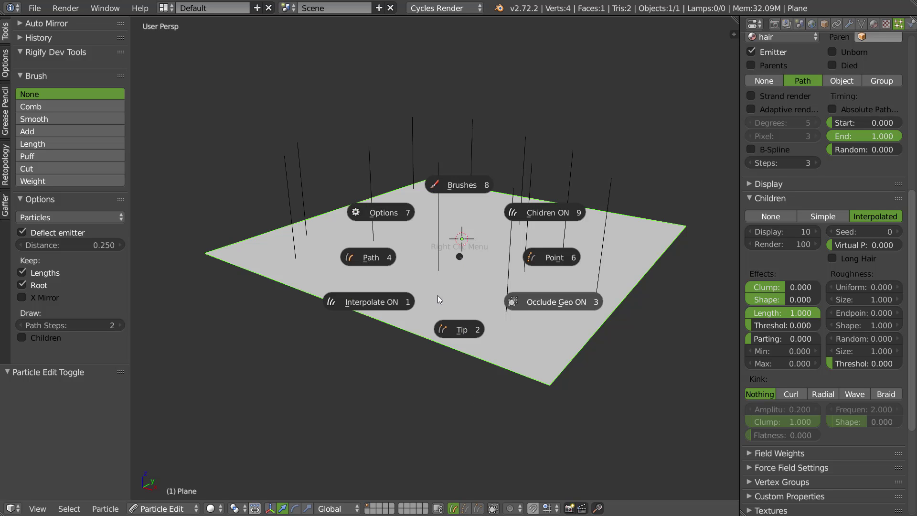
{"action": "left_click", "coordinate": [357, 302]}
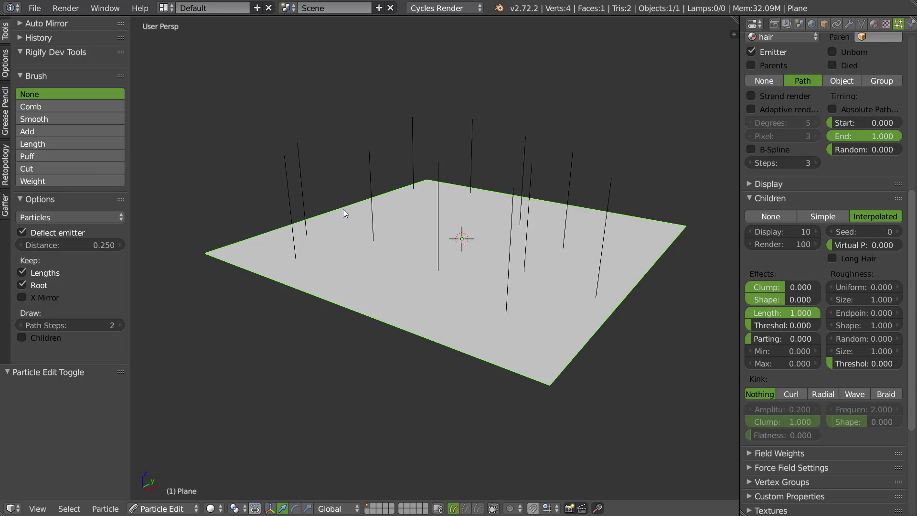
- Set the particle selection and display mode to Point for the hairs
{"action": "middle_click_drag", "start_coordinate": [485, 264], "coordinate": [401, 234]}
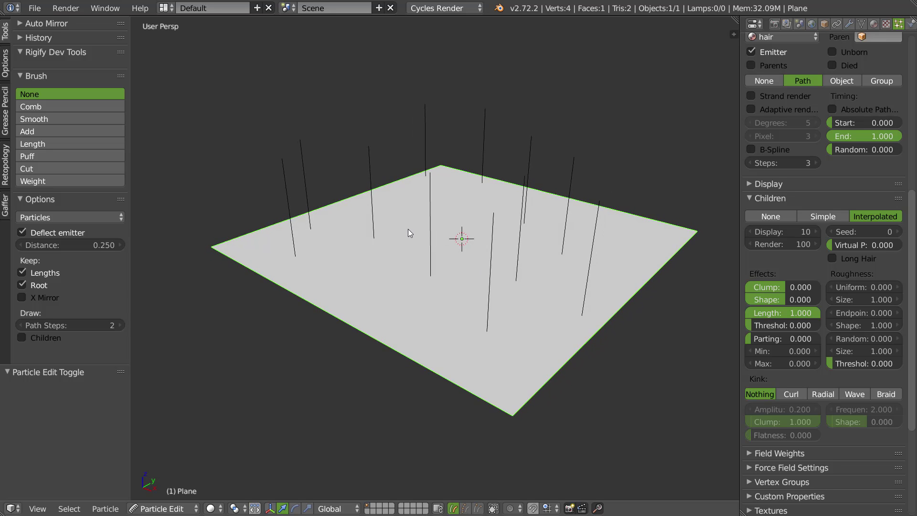
{"action": "right_click", "coordinate": [405, 230]}
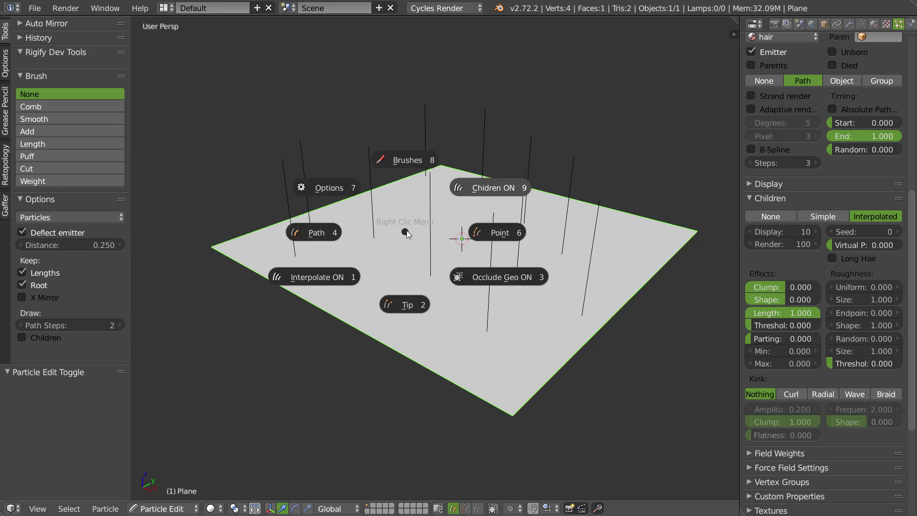
{"action": "left_click", "coordinate": [498, 232]}
{"action": "middle_click_drag", "start_coordinate": [498, 232], "coordinate": [374, 167]}
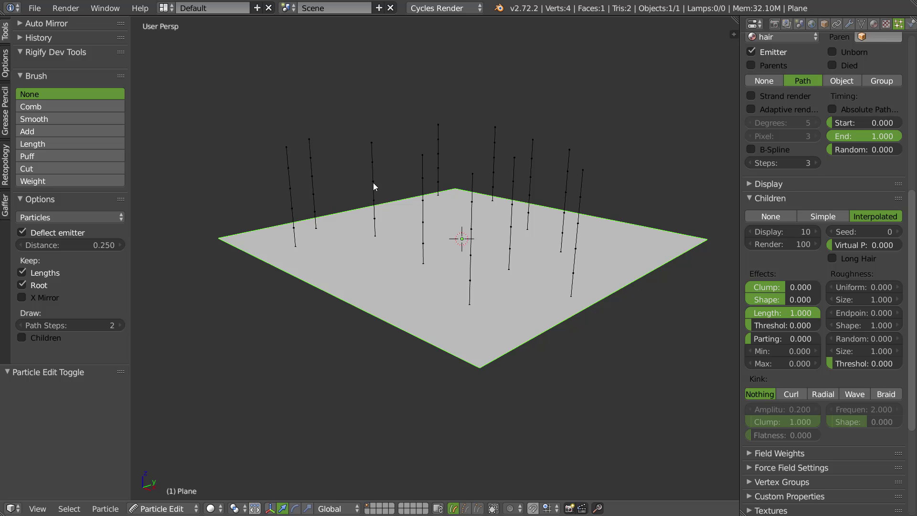
- Choose the Comb brush and bend a single hair near the plane's far edge into a strong curve
{"action": "scroll", "coordinate": [838, 95], "scroll_direction": "up", "scroll_amount": 10}
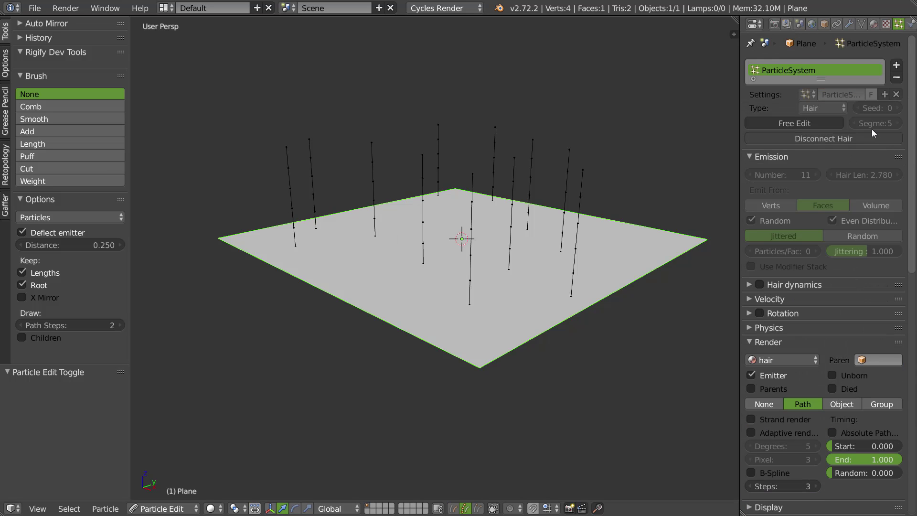
{"action": "middle_click_drag", "start_coordinate": [355, 225], "coordinate": [358, 190]}
{"action": "key", "text": "w"}
{"action": "left_click", "coordinate": [404, 142]}
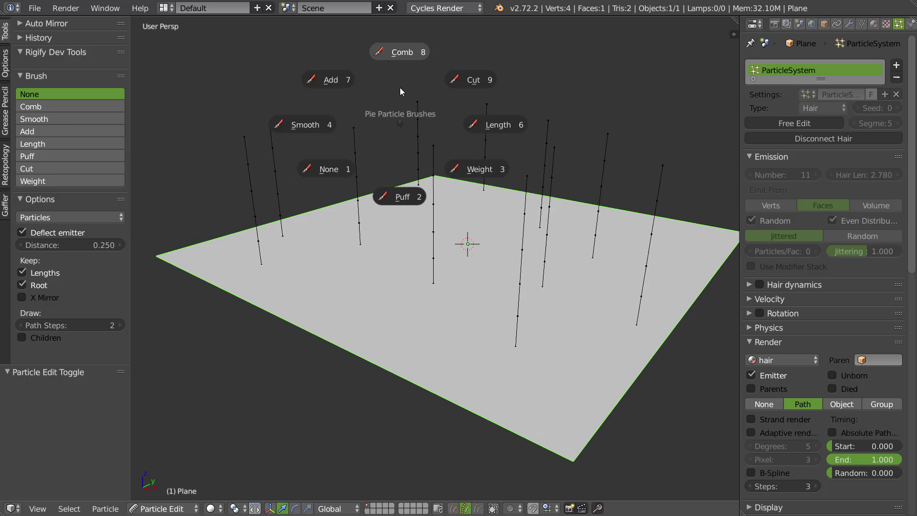
{"action": "left_click", "coordinate": [402, 53]}
{"action": "mouse_move", "coordinate": [337, 133]}
{"action": "left_mouse_down"}
{"action": "mouse_move", "coordinate": [344, 164]}
{"action": "mouse_move", "coordinate": [312, 145]}
{"action": "mouse_move", "coordinate": [344, 175]}
{"action": "mouse_move", "coordinate": [347, 191]}
{"action": "mouse_move", "coordinate": [301, 158]}
{"action": "left_mouse_up"}
{"action": "mouse_move", "coordinate": [302, 157]}
{"action": "middle_mouse_down"}
{"action": "mouse_move", "coordinate": [328, 204]}
{"action": "mouse_move", "coordinate": [355, 227]}
{"action": "middle_mouse_up"}
{"action": "mouse_move", "coordinate": [355, 227]}
{"action": "left_mouse_down"}
{"action": "mouse_move", "coordinate": [336, 183]}
{"action": "mouse_move", "coordinate": [337, 117]}
{"action": "mouse_move", "coordinate": [357, 136]}
{"action": "mouse_move", "coordinate": [339, 154]}
{"action": "mouse_move", "coordinate": [388, 133]}
{"action": "mouse_move", "coordinate": [375, 174]}
{"action": "left_mouse_up"}
{"action": "scroll", "coordinate": [361, 193], "scroll_direction": "up", "scroll_amount": 3}
{"action": "mouse_move", "coordinate": [368, 166]}
{"action": "middle_mouse_down"}
{"action": "mouse_move", "coordinate": [300, 152]}
{"action": "mouse_move", "coordinate": [370, 210]}
{"action": "mouse_move", "coordinate": [401, 184]}
{"action": "middle_mouse_up"}
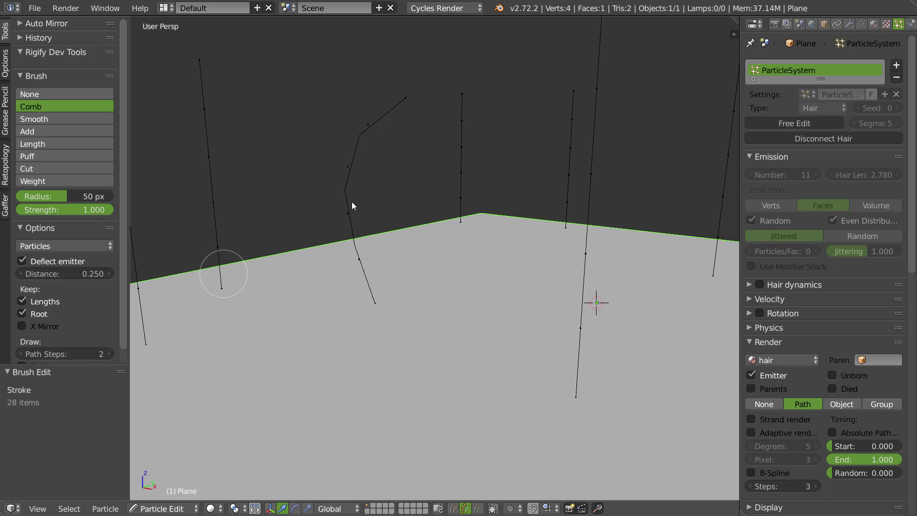
- Set the hair path steps to 4 and comb the bent hair back upward into a gentle wave
{"action": "key", "text": "w"}
{"action": "left_click", "coordinate": [297, 122]}
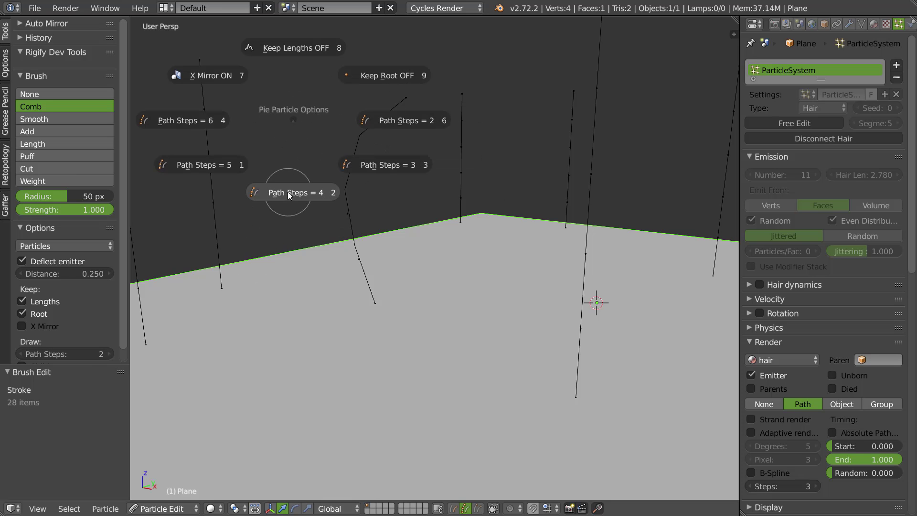
{"action": "left_click", "coordinate": [276, 191]}
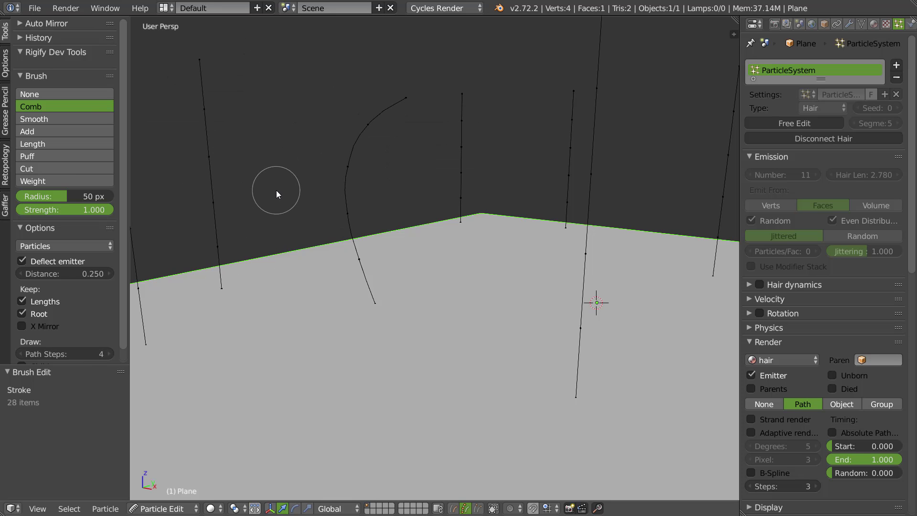
{"action": "mouse_move", "coordinate": [350, 243]}
{"action": "left_mouse_down"}
{"action": "mouse_move", "coordinate": [365, 130]}
{"action": "mouse_move", "coordinate": [353, 54]}
{"action": "left_mouse_up"}
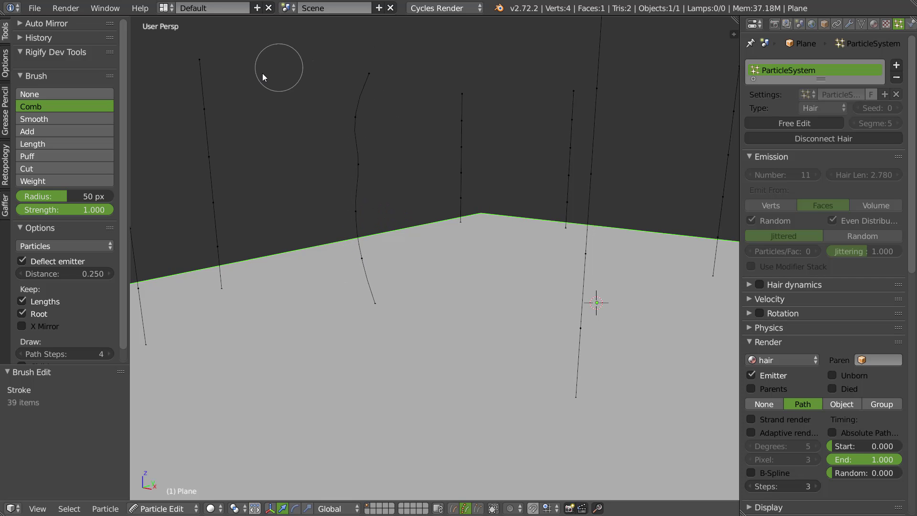
{"action": "mouse_move", "coordinate": [358, 87]}
{"action": "left_mouse_down"}
{"action": "mouse_move", "coordinate": [337, 76]}
{"action": "mouse_move", "coordinate": [315, 117]}
{"action": "mouse_move", "coordinate": [358, 155]}
{"action": "mouse_move", "coordinate": [270, 96]}
{"action": "mouse_move", "coordinate": [357, 257]}
{"action": "mouse_move", "coordinate": [354, 211]}
{"action": "left_mouse_up"}
{"action": "middle_click_drag", "start_coordinate": [354, 211], "coordinate": [340, 216]}
- Set the path steps to 6 and comb the same hair into a soft S-shaped curve
{"action": "left_click", "coordinate": [110, 354]}
{"action": "left_click", "coordinate": [110, 354]}
{"action": "mouse_move", "coordinate": [324, 160]}
{"action": "left_mouse_down"}
{"action": "mouse_move", "coordinate": [360, 168]}
{"action": "mouse_move", "coordinate": [362, 158]}
{"action": "mouse_move", "coordinate": [293, 88]}
{"action": "mouse_move", "coordinate": [362, 207]}
{"action": "left_mouse_up"}
{"action": "mouse_move", "coordinate": [337, 126]}
{"action": "left_mouse_down"}
{"action": "mouse_move", "coordinate": [299, 75]}
{"action": "mouse_move", "coordinate": [360, 79]}
{"action": "mouse_move", "coordinate": [299, 88]}
{"action": "mouse_move", "coordinate": [328, 47]}
{"action": "mouse_move", "coordinate": [363, 194]}
{"action": "mouse_move", "coordinate": [330, 88]}
{"action": "mouse_move", "coordinate": [350, 82]}
{"action": "mouse_move", "coordinate": [342, 135]}
{"action": "mouse_move", "coordinate": [310, 107]}
{"action": "mouse_move", "coordinate": [315, 61]}
{"action": "mouse_move", "coordinate": [343, 81]}
{"action": "mouse_move", "coordinate": [383, 179]}
{"action": "left_mouse_up"}
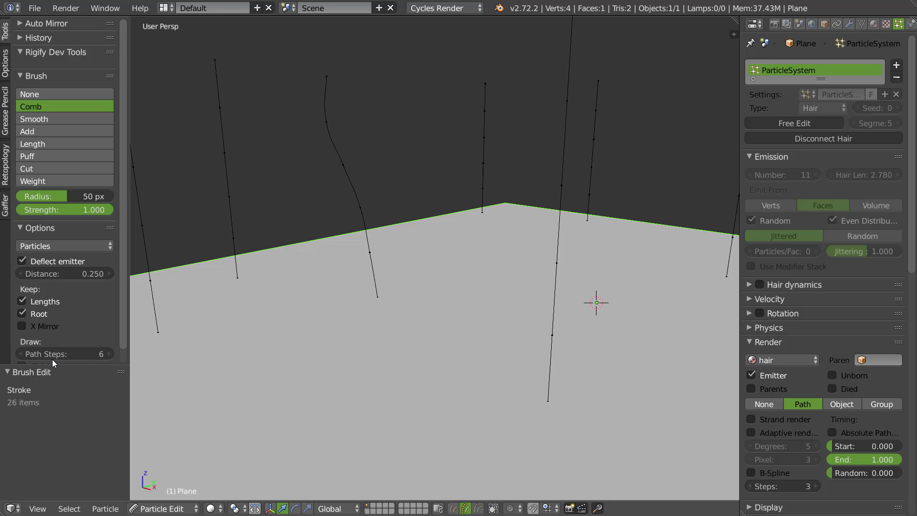
{"action": "scroll", "coordinate": [390, 224], "scroll_direction": "down", "scroll_amount": 4}
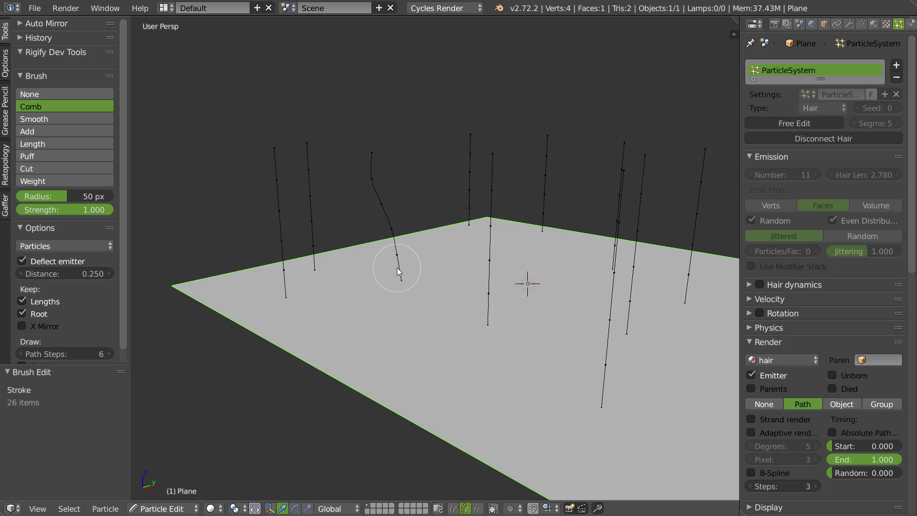
- Select all hairs and rekey them with 3 keys
{"action": "key", "text": "a"}
{"action": "middle_click_drag", "start_coordinate": [443, 245], "coordinate": [422, 218]}
{"action": "key", "text": "w"}
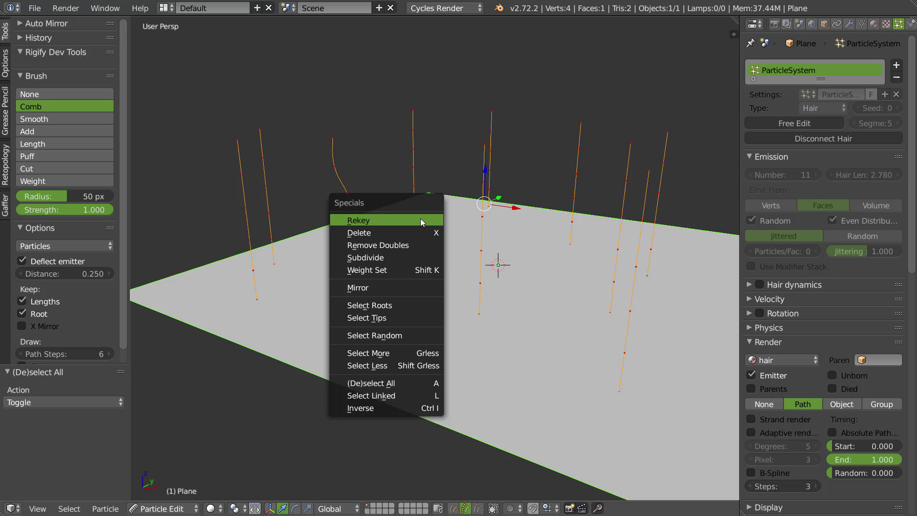
{"action": "left_click", "coordinate": [364, 220]}
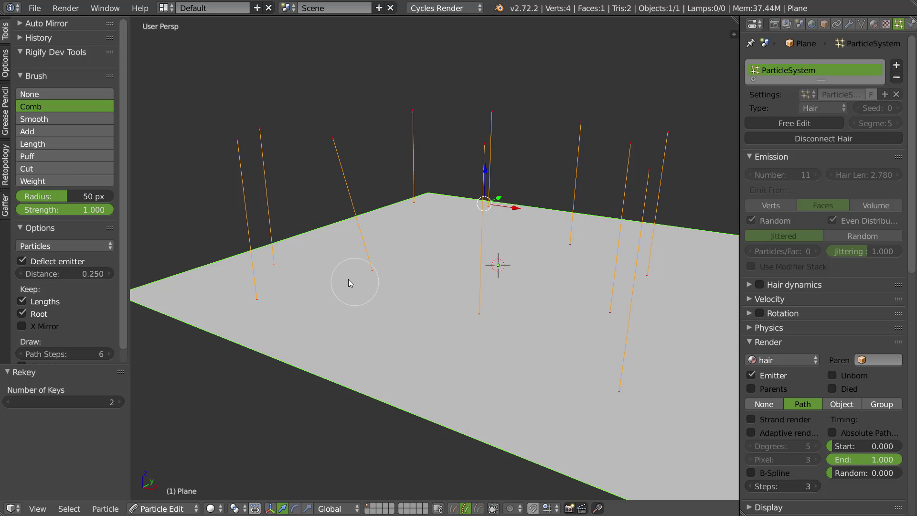
{"action": "left_click", "coordinate": [121, 402]}
- Comb all the rekeyed hairs so they curve over in one direction across the plane
{"action": "middle_click_drag", "start_coordinate": [304, 193], "coordinate": [324, 164]}
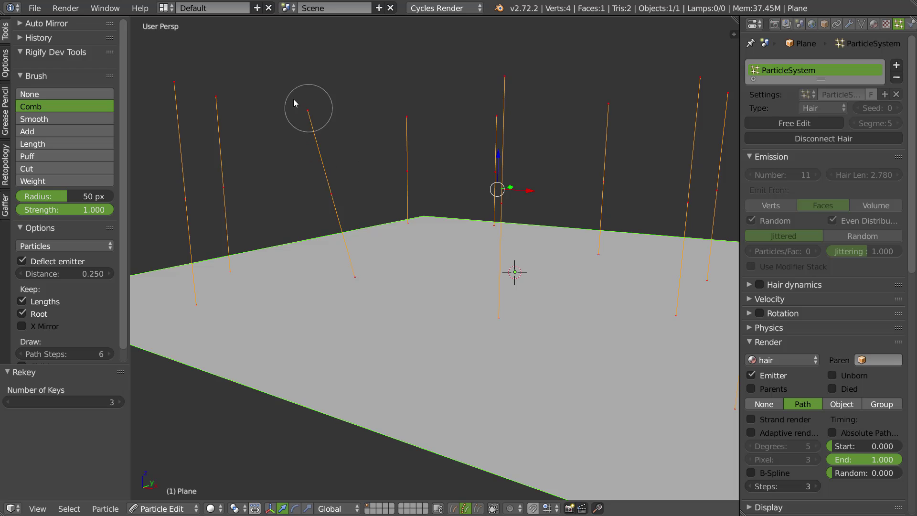
{"action": "mouse_move", "coordinate": [314, 106]}
{"action": "left_mouse_down"}
{"action": "mouse_move", "coordinate": [366, 96]}
{"action": "mouse_move", "coordinate": [265, 113]}
{"action": "mouse_move", "coordinate": [340, 191]}
{"action": "mouse_move", "coordinate": [389, 210]}
{"action": "mouse_move", "coordinate": [315, 182]}
{"action": "mouse_move", "coordinate": [310, 197]}
{"action": "mouse_move", "coordinate": [280, 137]}
{"action": "mouse_move", "coordinate": [379, 148]}
{"action": "mouse_move", "coordinate": [387, 191]}
{"action": "mouse_move", "coordinate": [354, 161]}
{"action": "mouse_move", "coordinate": [348, 122]}
{"action": "mouse_move", "coordinate": [327, 192]}
{"action": "mouse_move", "coordinate": [319, 103]}
{"action": "mouse_move", "coordinate": [352, 168]}
{"action": "mouse_move", "coordinate": [312, 171]}
{"action": "mouse_move", "coordinate": [356, 213]}
{"action": "mouse_move", "coordinate": [324, 196]}
{"action": "mouse_move", "coordinate": [380, 110]}
{"action": "mouse_move", "coordinate": [461, 76]}
{"action": "mouse_move", "coordinate": [480, 125]}
{"action": "mouse_move", "coordinate": [533, 80]}
{"action": "left_mouse_up"}
{"action": "scroll", "coordinate": [410, 186], "scroll_direction": "down", "scroll_amount": 4}
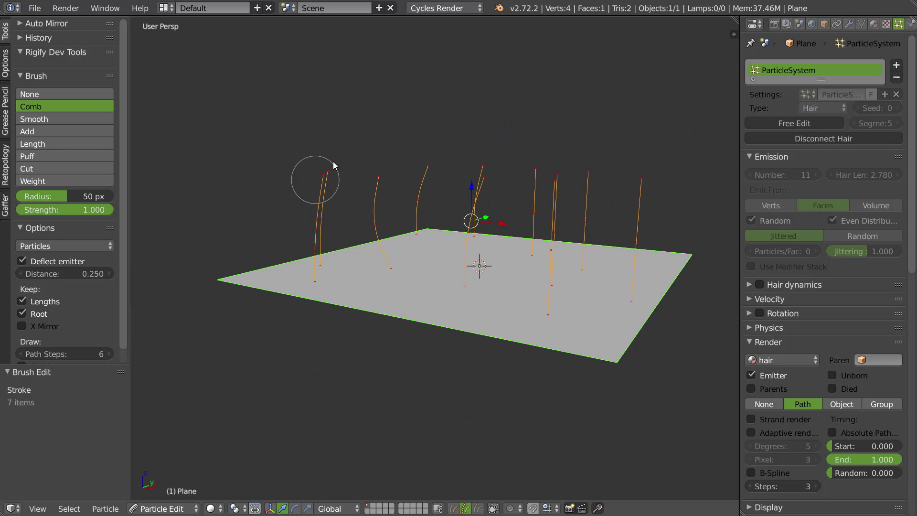
{"action": "mouse_move", "coordinate": [310, 189]}
{"action": "left_mouse_down"}
{"action": "mouse_move", "coordinate": [363, 179]}
{"action": "mouse_move", "coordinate": [397, 158]}
{"action": "mouse_move", "coordinate": [629, 144]}
{"action": "left_mouse_up"}
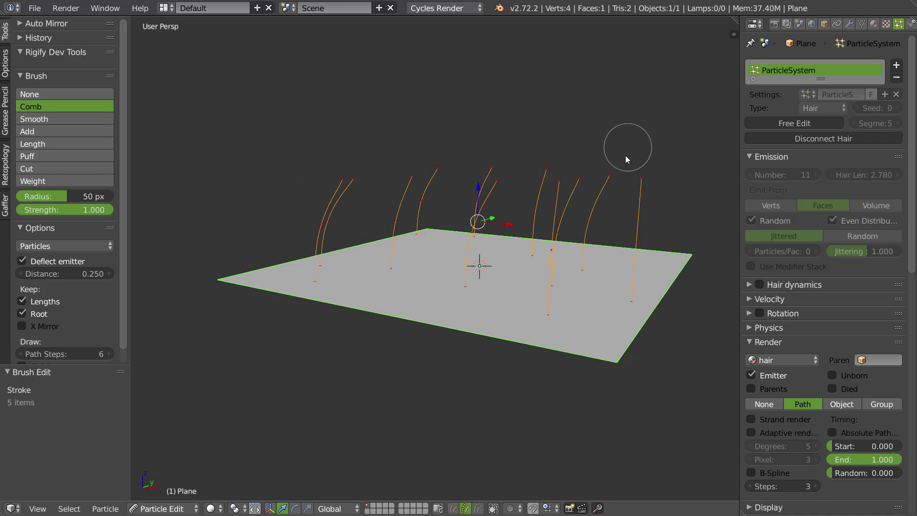
{"action": "mouse_move", "coordinate": [573, 174]}
{"action": "middle_mouse_down"}
{"action": "mouse_move", "coordinate": [524, 197]}
{"action": "mouse_move", "coordinate": [400, 200]}
{"action": "middle_mouse_up"}
{"action": "left_click_drag", "start_coordinate": [399, 201], "coordinate": [465, 139]}
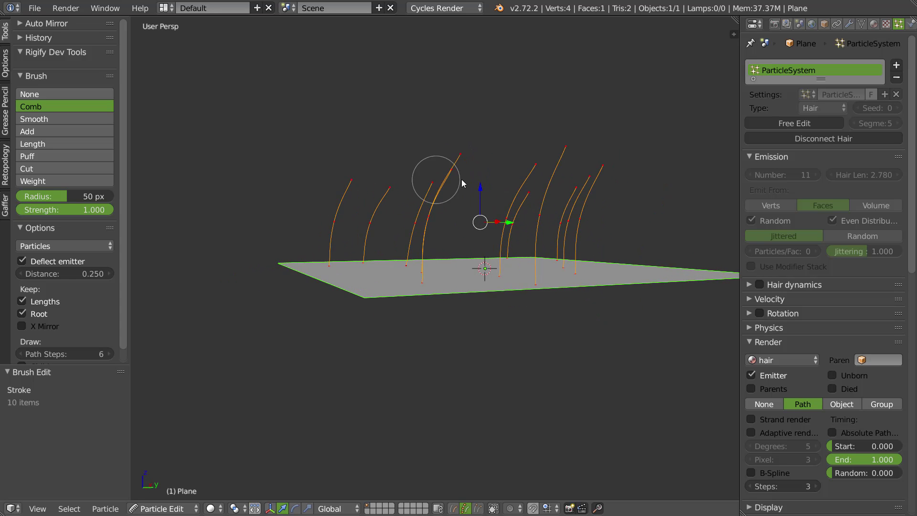
- Comb the hairs from other sides of the plane to even out their lean and curvature
{"action": "mouse_move", "coordinate": [436, 168]}
{"action": "middle_mouse_down"}
{"action": "mouse_move", "coordinate": [542, 180]}
{"action": "mouse_move", "coordinate": [508, 172]}
{"action": "middle_mouse_up"}
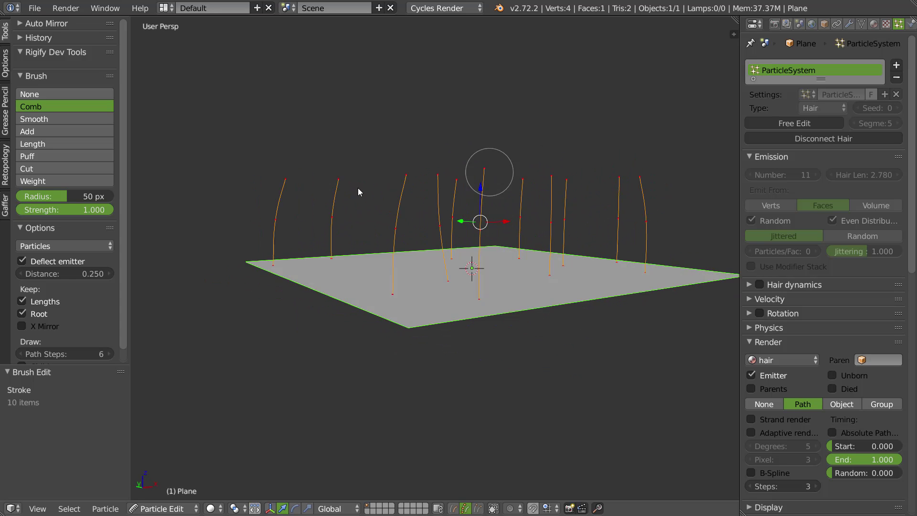
{"action": "mouse_move", "coordinate": [266, 204]}
{"action": "left_mouse_down"}
{"action": "mouse_move", "coordinate": [338, 164]}
{"action": "mouse_move", "coordinate": [497, 153]}
{"action": "left_mouse_up"}
{"action": "left_click_drag", "start_coordinate": [618, 147], "coordinate": [623, 160]}
{"action": "left_click_drag", "start_coordinate": [668, 186], "coordinate": [530, 145]}
{"action": "mouse_move", "coordinate": [529, 145]}
{"action": "middle_mouse_down"}
{"action": "mouse_move", "coordinate": [421, 186]}
{"action": "mouse_move", "coordinate": [486, 181]}
{"action": "mouse_move", "coordinate": [529, 227]}
{"action": "mouse_move", "coordinate": [407, 186]}
{"action": "middle_mouse_up"}
{"action": "mouse_move", "coordinate": [408, 186]}
{"action": "left_mouse_down"}
{"action": "mouse_move", "coordinate": [398, 148]}
{"action": "mouse_move", "coordinate": [458, 140]}
{"action": "mouse_move", "coordinate": [556, 169]}
{"action": "mouse_move", "coordinate": [621, 175]}
{"action": "mouse_move", "coordinate": [572, 207]}
{"action": "mouse_move", "coordinate": [583, 207]}
{"action": "mouse_move", "coordinate": [578, 172]}
{"action": "left_mouse_up"}
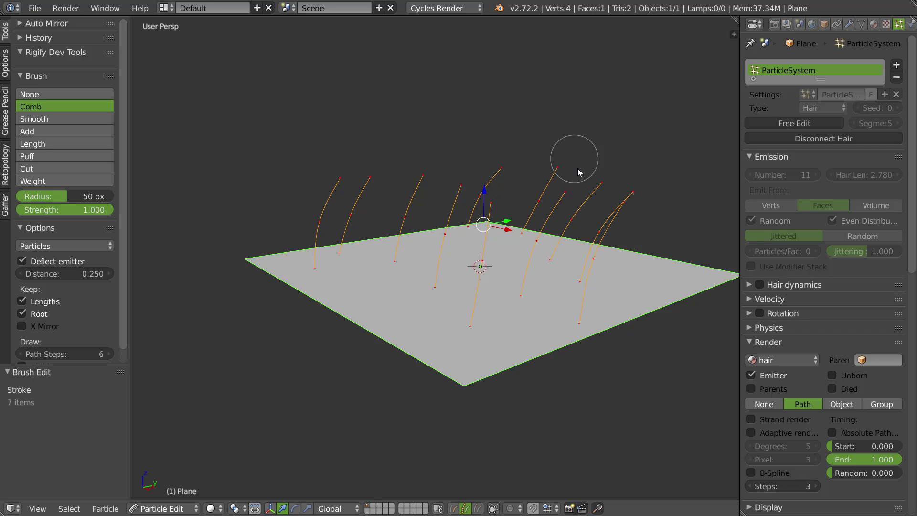
{"action": "key", "text": "KP_4"}
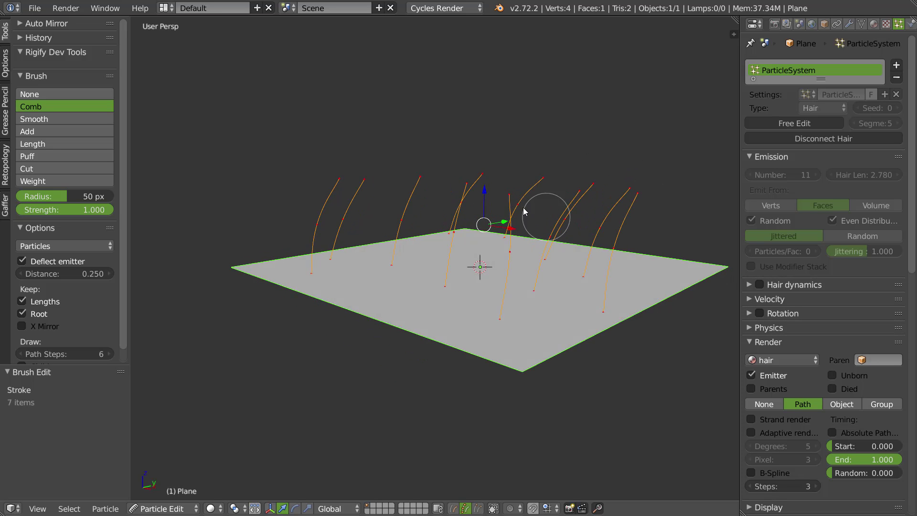
{"action": "middle_click_drag", "start_coordinate": [524, 212], "coordinate": [518, 158]}
- Try rekeying all hairs with 4 keys, then reduce the number of keys back to 3
{"action": "key", "text": "w"}
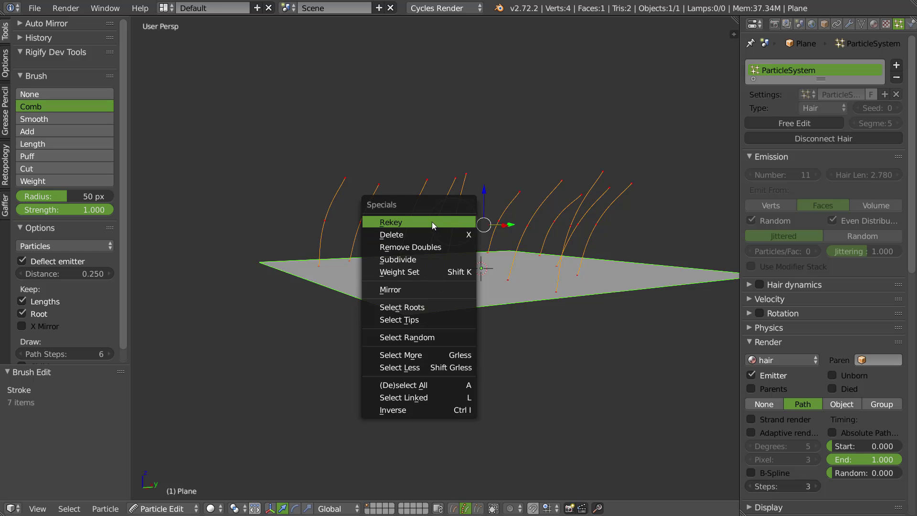
{"action": "left_click", "coordinate": [432, 222]}
{"action": "left_click", "coordinate": [122, 403]}
{"action": "middle_click_drag", "start_coordinate": [423, 200], "coordinate": [510, 172]}
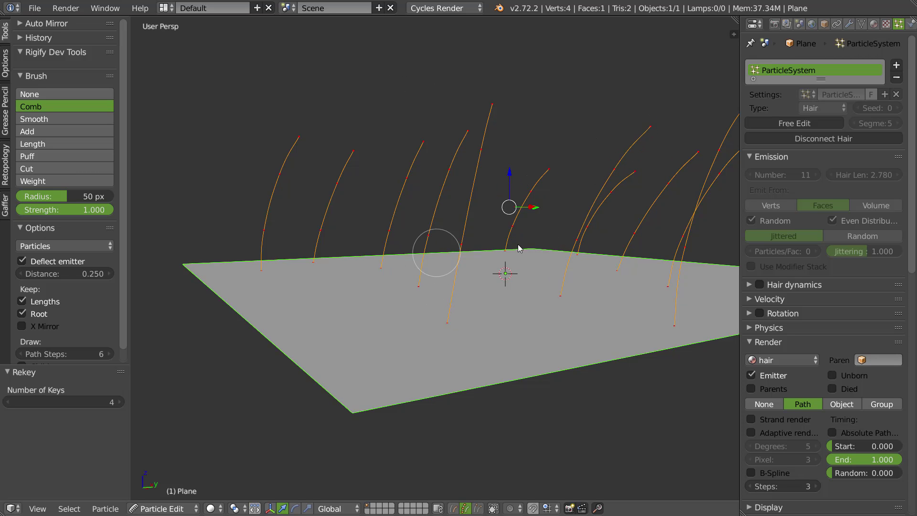
{"action": "left_click", "coordinate": [8, 402]}
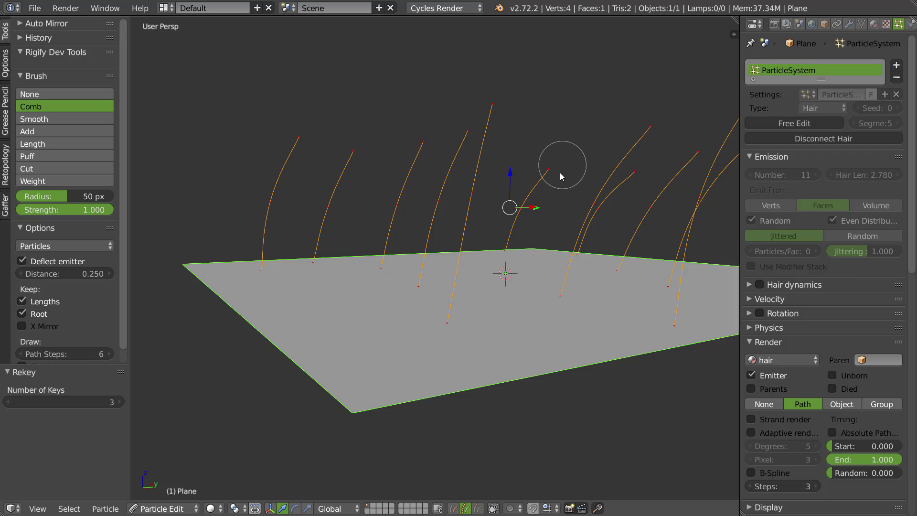
- Comb the 3-key hairs again from several sides so they bend over more strongly
{"action": "middle_click_drag", "start_coordinate": [561, 176], "coordinate": [466, 210]}
{"action": "mouse_move", "coordinate": [466, 210]}
{"action": "left_mouse_down"}
{"action": "mouse_move", "coordinate": [535, 109]}
{"action": "mouse_move", "coordinate": [525, 162]}
{"action": "left_mouse_up"}
{"action": "mouse_move", "coordinate": [525, 162]}
{"action": "middle_mouse_down"}
{"action": "mouse_move", "coordinate": [553, 176]}
{"action": "mouse_move", "coordinate": [601, 178]}
{"action": "mouse_move", "coordinate": [549, 194]}
{"action": "mouse_move", "coordinate": [607, 186]}
{"action": "middle_mouse_up"}
{"action": "left_click_drag", "start_coordinate": [608, 185], "coordinate": [553, 165]}
{"action": "mouse_move", "coordinate": [620, 170]}
{"action": "left_mouse_down"}
{"action": "mouse_move", "coordinate": [468, 164]}
{"action": "mouse_move", "coordinate": [438, 172]}
{"action": "mouse_move", "coordinate": [466, 163]}
{"action": "mouse_move", "coordinate": [315, 192]}
{"action": "mouse_move", "coordinate": [345, 148]}
{"action": "mouse_move", "coordinate": [337, 133]}
{"action": "mouse_move", "coordinate": [377, 144]}
{"action": "mouse_move", "coordinate": [367, 148]}
{"action": "left_mouse_up"}
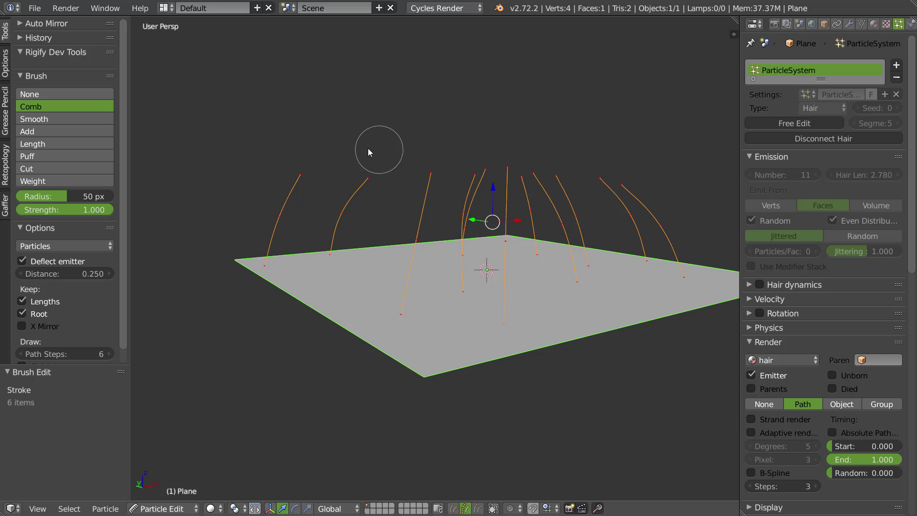
{"action": "middle_click_drag", "start_coordinate": [358, 153], "coordinate": [491, 163]}
{"action": "mouse_move", "coordinate": [491, 164]}
{"action": "left_mouse_down"}
{"action": "mouse_move", "coordinate": [285, 176]}
{"action": "mouse_move", "coordinate": [483, 165]}
{"action": "mouse_move", "coordinate": [508, 151]}
{"action": "mouse_move", "coordinate": [616, 139]}
{"action": "mouse_move", "coordinate": [635, 153]}
{"action": "left_mouse_up"}
{"action": "mouse_move", "coordinate": [635, 153]}
{"action": "middle_mouse_down"}
{"action": "mouse_move", "coordinate": [543, 173]}
{"action": "mouse_move", "coordinate": [428, 183]}
{"action": "mouse_move", "coordinate": [455, 190]}
{"action": "mouse_move", "coordinate": [463, 176]}
{"action": "mouse_move", "coordinate": [424, 154]}
{"action": "middle_mouse_up"}
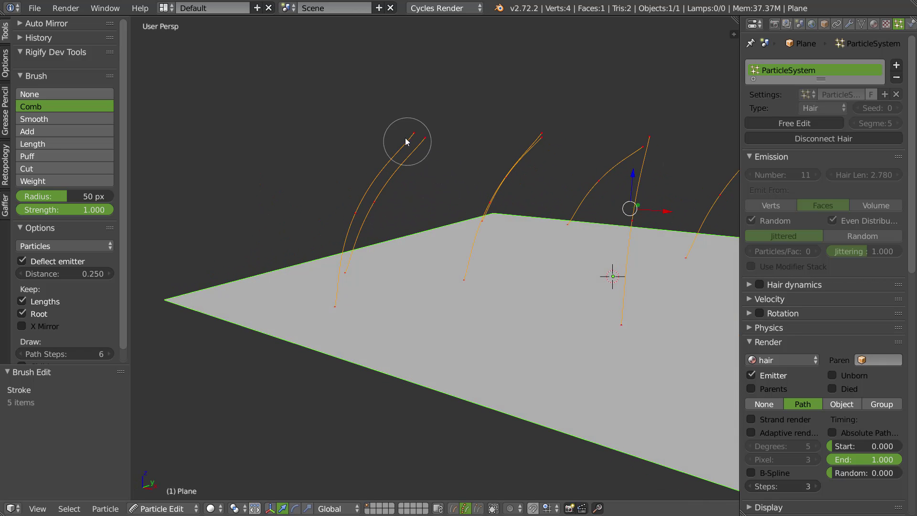
- Deselect all hairs, select only the two nearest the plane's outer corner completely, and rekey them with 5 keys
{"action": "key", "text": "w"}
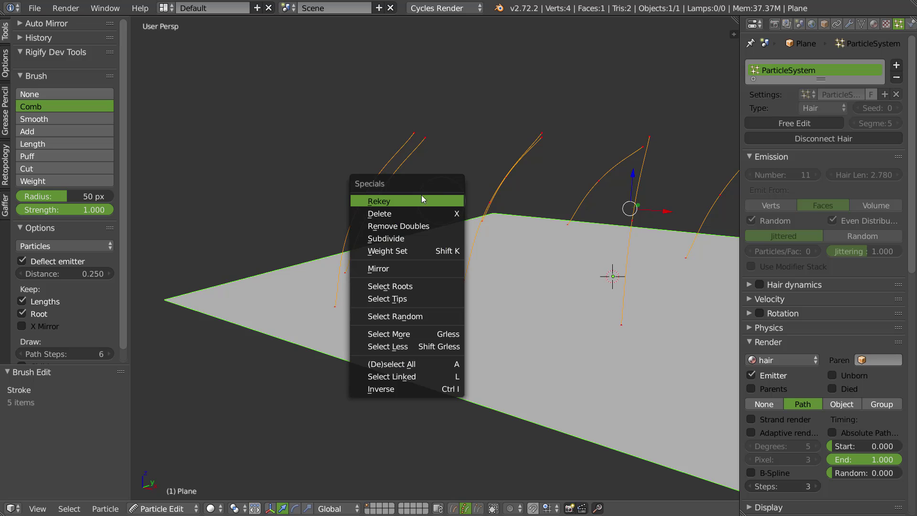
{"action": "left_click", "coordinate": [422, 198]}
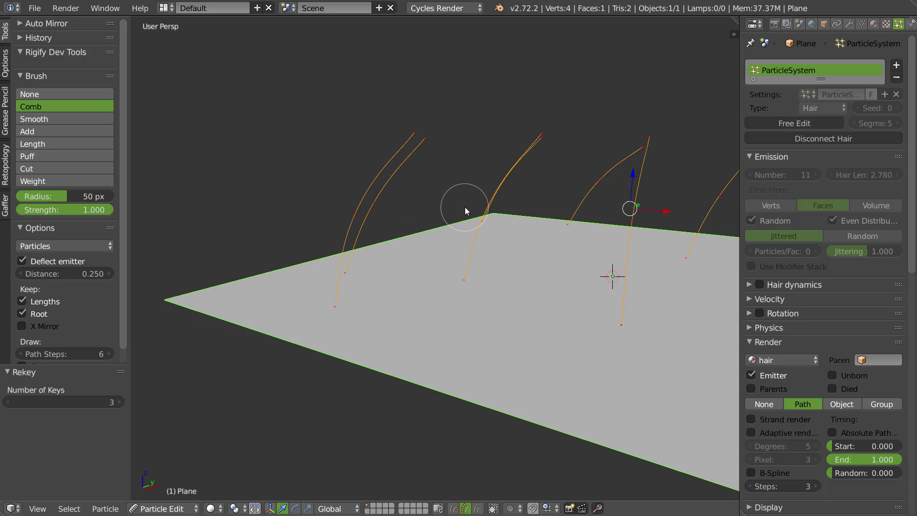
{"action": "key", "text": "a"}
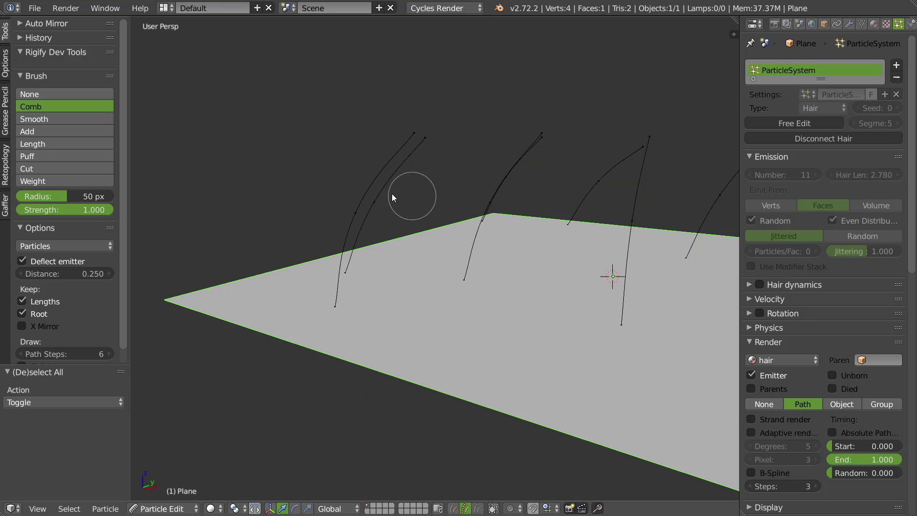
{"action": "mouse_move", "coordinate": [477, 133]}
{"action": "left_mouse_down", "text": "ctrl"}
{"action": "mouse_move", "coordinate": [286, 258]}
{"action": "mouse_move", "coordinate": [306, 268]}
{"action": "left_mouse_up", "text": "ctrl"}
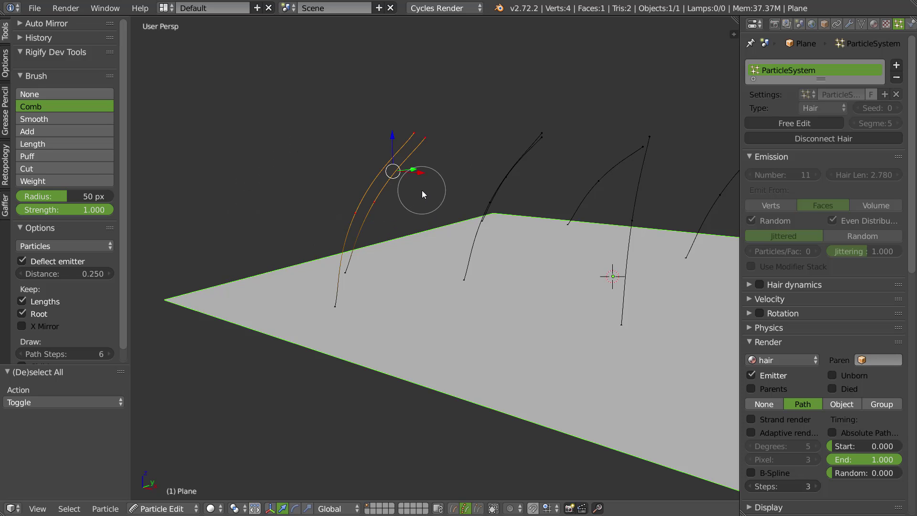
{"action": "key", "text": "ctrl+KP_Add"}
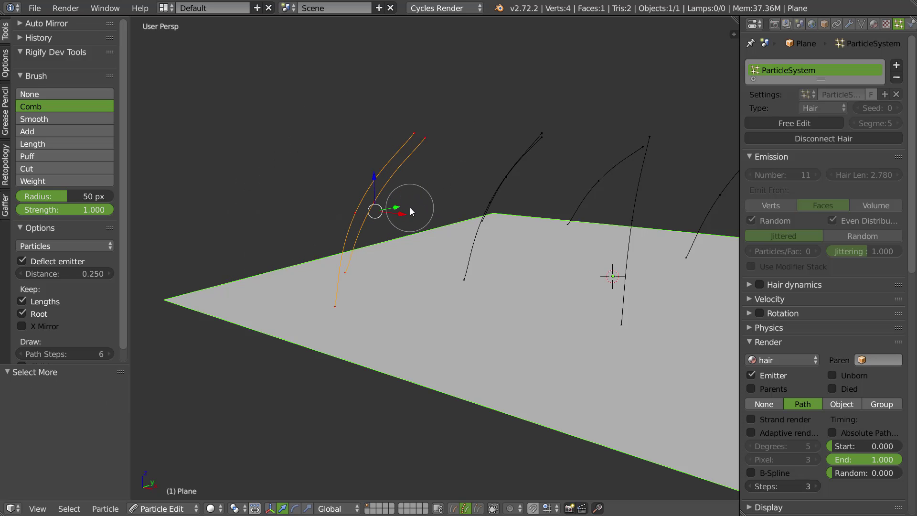
{"action": "key", "text": "w"}
{"action": "left_click", "coordinate": [386, 208]}
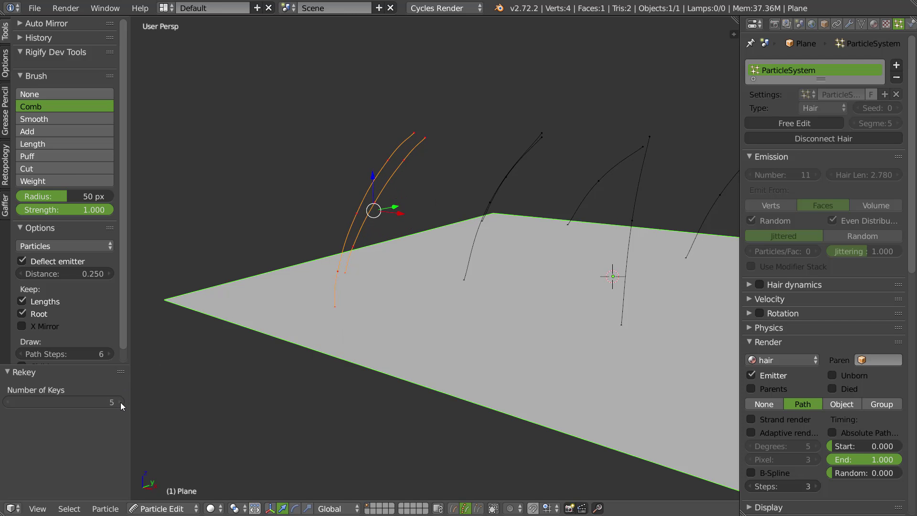
- Comb the two selected hairs into S-shaped curves and hide the transform manipulator
{"action": "mouse_move", "coordinate": [422, 135]}
{"action": "left_mouse_down"}
{"action": "mouse_move", "coordinate": [408, 119]}
{"action": "mouse_move", "coordinate": [397, 136]}
{"action": "mouse_move", "coordinate": [371, 81]}
{"action": "mouse_move", "coordinate": [342, 84]}
{"action": "mouse_move", "coordinate": [365, 73]}
{"action": "left_mouse_up"}
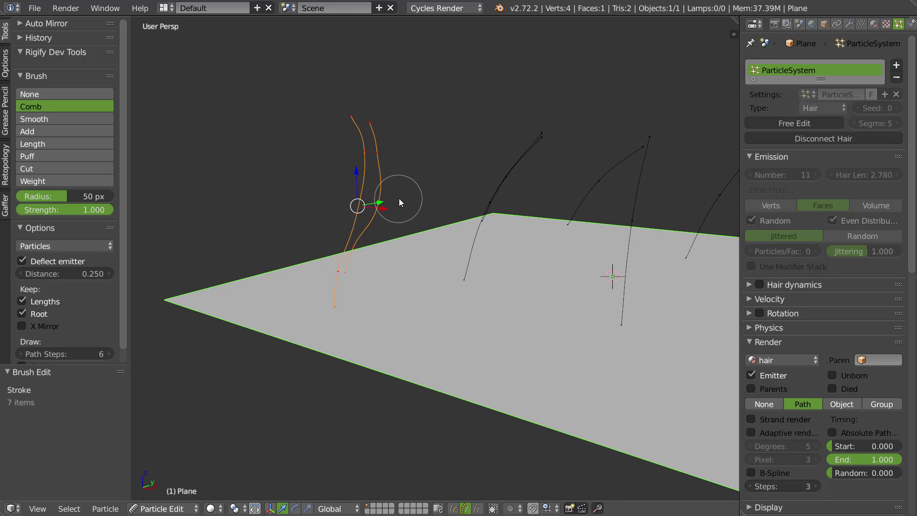
{"action": "mouse_move", "coordinate": [384, 153]}
{"action": "left_mouse_down"}
{"action": "mouse_move", "coordinate": [385, 164]}
{"action": "mouse_move", "coordinate": [400, 159]}
{"action": "left_mouse_up"}
{"action": "mouse_move", "coordinate": [401, 159]}
{"action": "middle_mouse_down"}
{"action": "mouse_move", "coordinate": [374, 203]}
{"action": "mouse_move", "coordinate": [384, 210]}
{"action": "middle_mouse_up"}
{"action": "left_click_drag", "start_coordinate": [385, 210], "coordinate": [401, 210]}
{"action": "middle_click_drag", "start_coordinate": [420, 199], "coordinate": [351, 190]}
{"action": "key", "text": "ctrl+space"}
{"action": "left_click", "coordinate": [422, 189]}
{"action": "left_click_drag", "start_coordinate": [342, 204], "coordinate": [356, 192]}
{"action": "mouse_move", "coordinate": [357, 192]}
{"action": "middle_mouse_down"}
{"action": "mouse_move", "coordinate": [340, 173]}
{"action": "mouse_move", "coordinate": [368, 185]}
{"action": "middle_mouse_up"}
- Point out the Mirror special, illustrate it with a temporary grease pencil line across the middle of the plane, and erase the sketch
{"action": "key", "text": "w"}
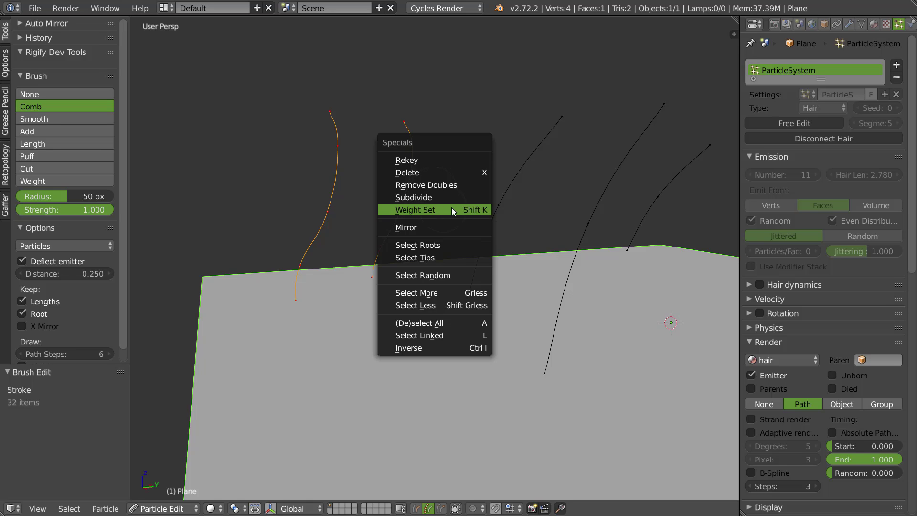
{"action": "left_click", "coordinate": [420, 226]}
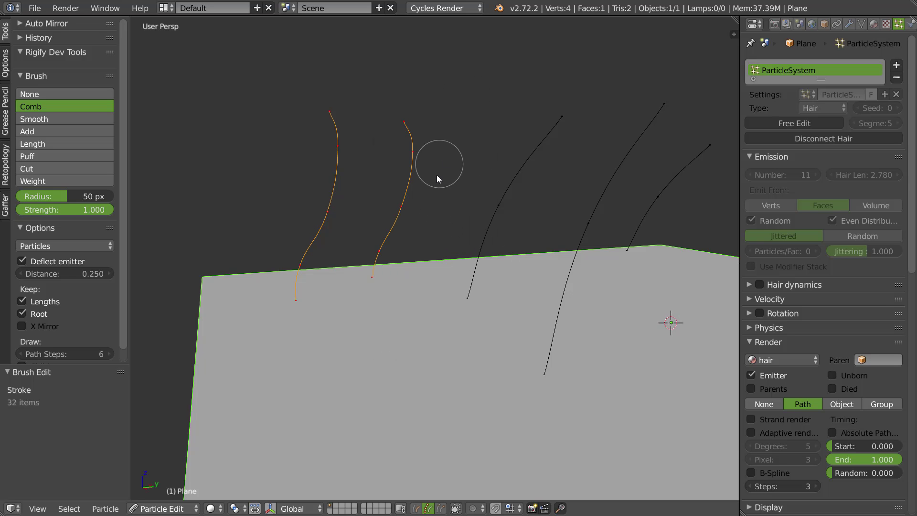
{"action": "scroll", "coordinate": [430, 258], "scroll_direction": "down", "scroll_amount": 5}
{"action": "mouse_move", "coordinate": [429, 259]}
{"action": "middle_mouse_down"}
{"action": "mouse_move", "coordinate": [498, 222]}
{"action": "mouse_move", "coordinate": [463, 208]}
{"action": "mouse_move", "coordinate": [500, 242]}
{"action": "middle_mouse_up"}
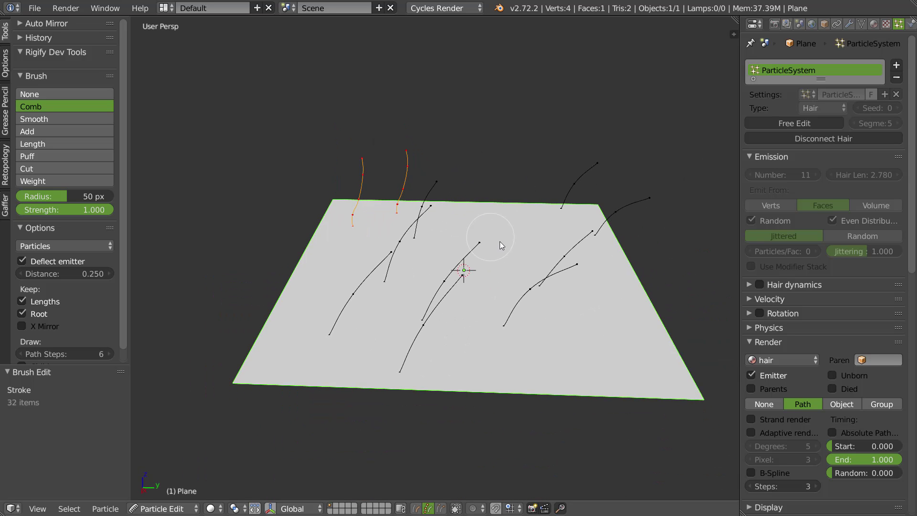
{"action": "mouse_move", "coordinate": [468, 172]}
{"action": "left_mouse_down"}
{"action": "mouse_move", "coordinate": [483, 389]}
{"action": "mouse_move", "coordinate": [474, 419]}
{"action": "left_mouse_up"}
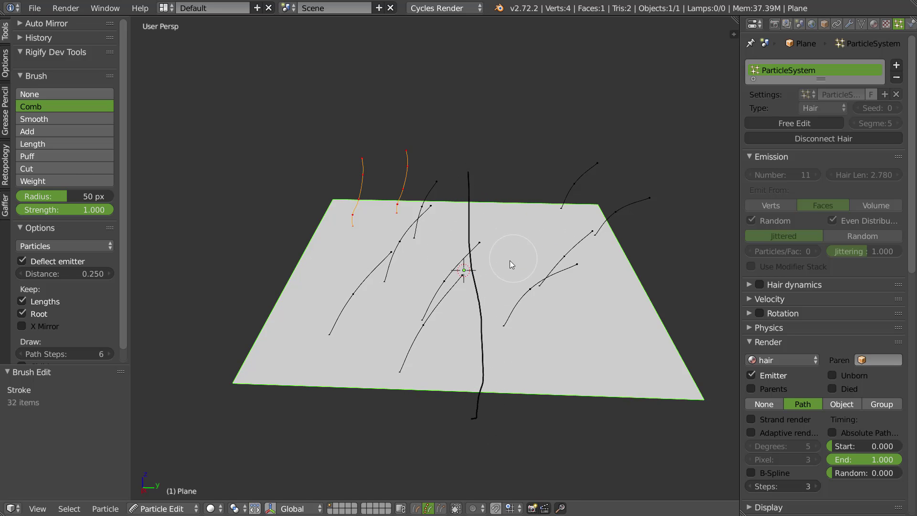
{"action": "left_click_drag", "start_coordinate": [511, 258], "coordinate": [545, 206]}
{"action": "left_click_drag", "start_coordinate": [430, 244], "coordinate": [396, 206]}
{"action": "mouse_move", "coordinate": [533, 234]}
{"action": "middle_mouse_down"}
{"action": "mouse_move", "coordinate": [517, 253]}
{"action": "mouse_move", "coordinate": [533, 248]}
{"action": "middle_mouse_up"}
{"action": "left_click_drag", "start_coordinate": [471, 180], "coordinate": [462, 426]}
{"action": "mouse_move", "coordinate": [463, 426]}
{"action": "right_mouse_down"}
{"action": "mouse_move", "coordinate": [536, 217]}
{"action": "mouse_move", "coordinate": [416, 226]}
{"action": "mouse_move", "coordinate": [392, 200]}
{"action": "right_mouse_up"}
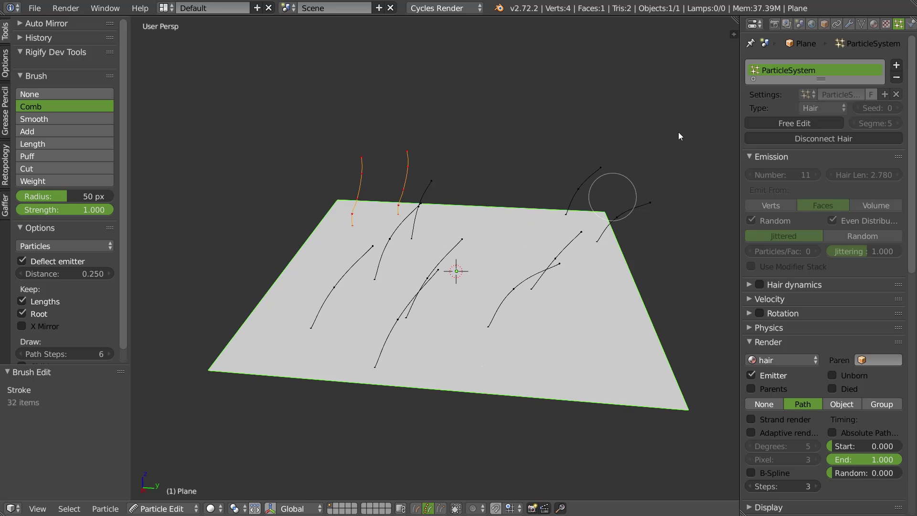
{"action": "mouse_move", "coordinate": [583, 170]}
{"action": "middle_mouse_down"}
{"action": "mouse_move", "coordinate": [432, 274]}
{"action": "mouse_move", "coordinate": [439, 281]}
{"action": "mouse_move", "coordinate": [411, 274]}
{"action": "mouse_move", "coordinate": [408, 251]}
{"action": "mouse_move", "coordinate": [414, 262]}
{"action": "mouse_move", "coordinate": [399, 256]}
{"action": "middle_mouse_up"}
{"action": "scroll", "coordinate": [400, 256], "scroll_direction": "up", "scroll_amount": 3}
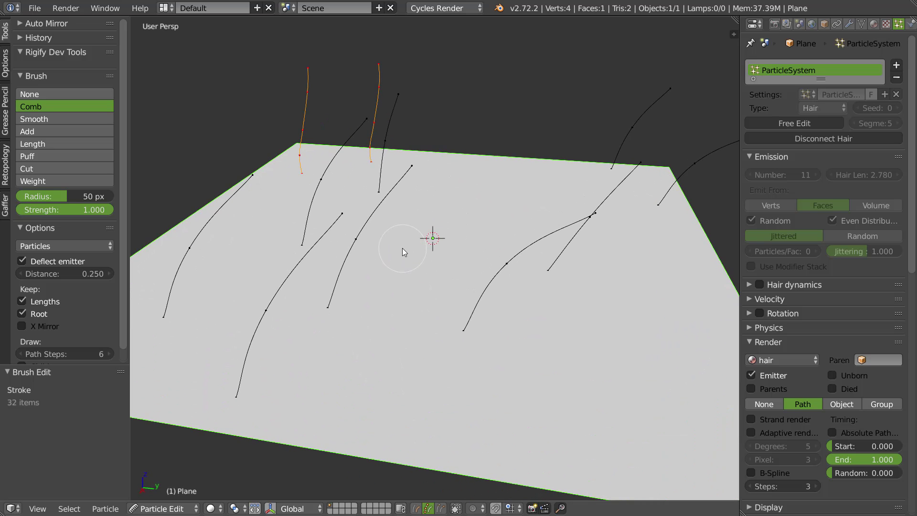
- Add the tips of all hairs to the selection and comb them farther in their bending direction
{"action": "key", "text": "w"}
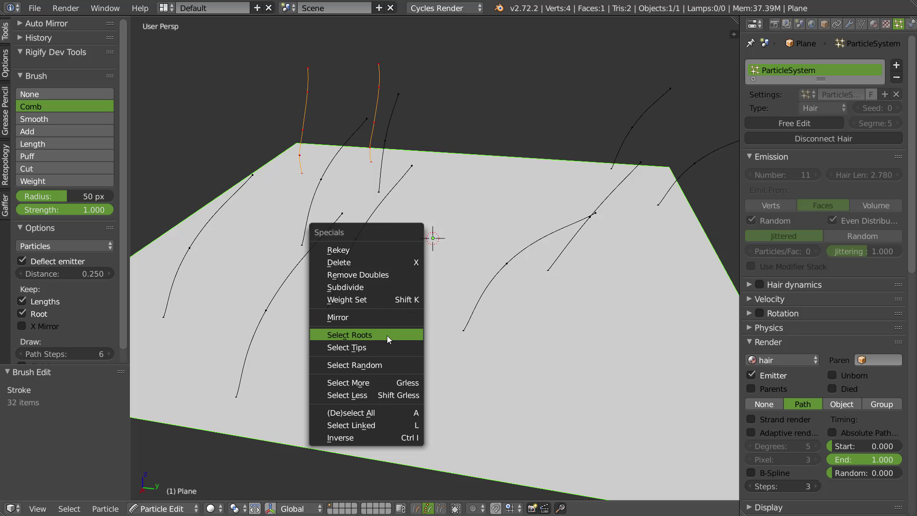
{"action": "left_click", "coordinate": [365, 348]}
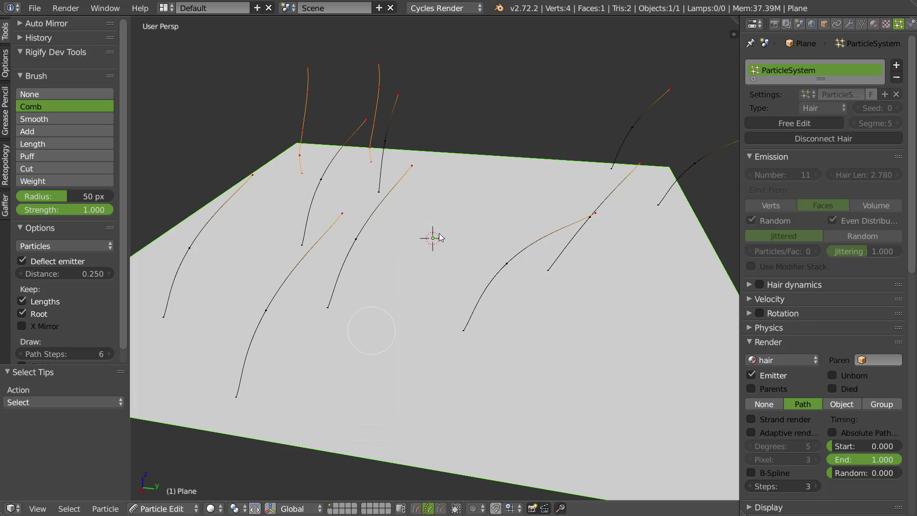
{"action": "mouse_move", "coordinate": [517, 165]}
{"action": "middle_mouse_down"}
{"action": "mouse_move", "coordinate": [503, 156]}
{"action": "mouse_move", "coordinate": [593, 118]}
{"action": "middle_mouse_up"}
{"action": "left_click_drag", "start_coordinate": [593, 118], "coordinate": [643, 95]}
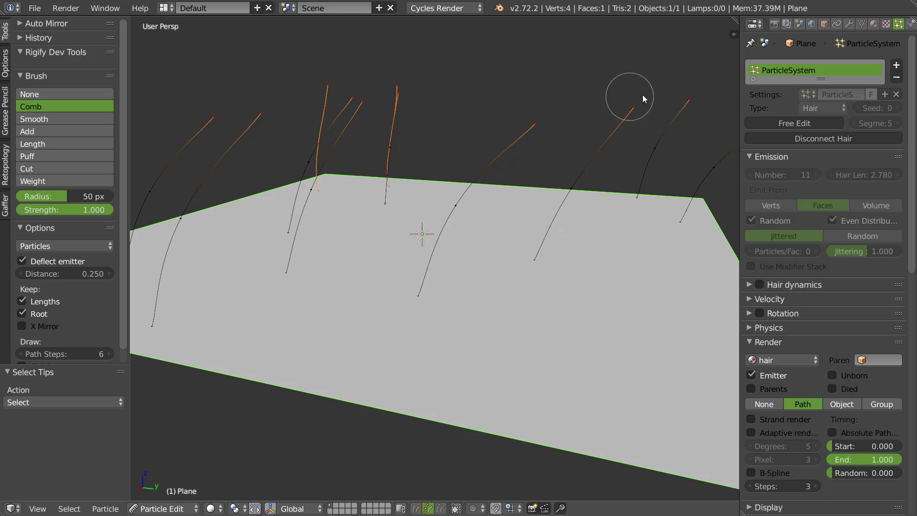
{"action": "left_click_drag", "start_coordinate": [557, 108], "coordinate": [702, 94]}
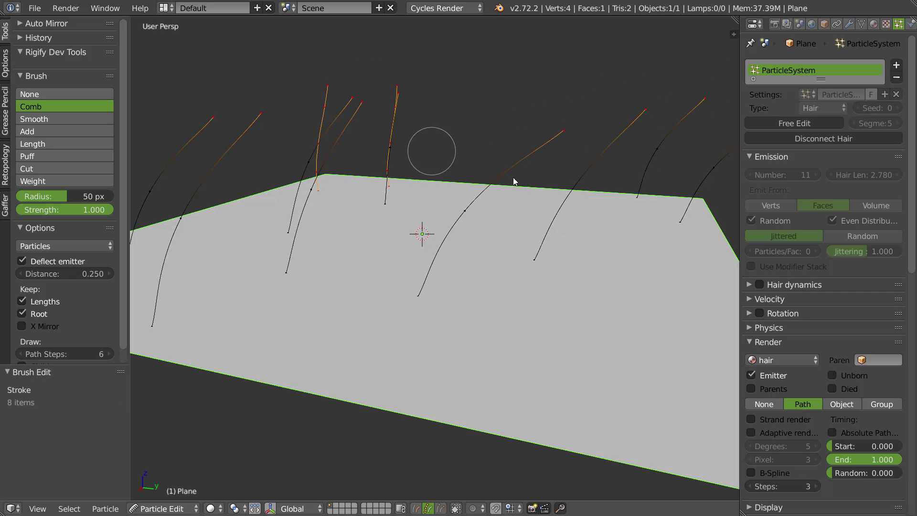
- Add the roots of all hairs to the selection and try to comb them with Keep Root enabled
{"action": "key", "text": "w"}
{"action": "left_click", "coordinate": [496, 175]}
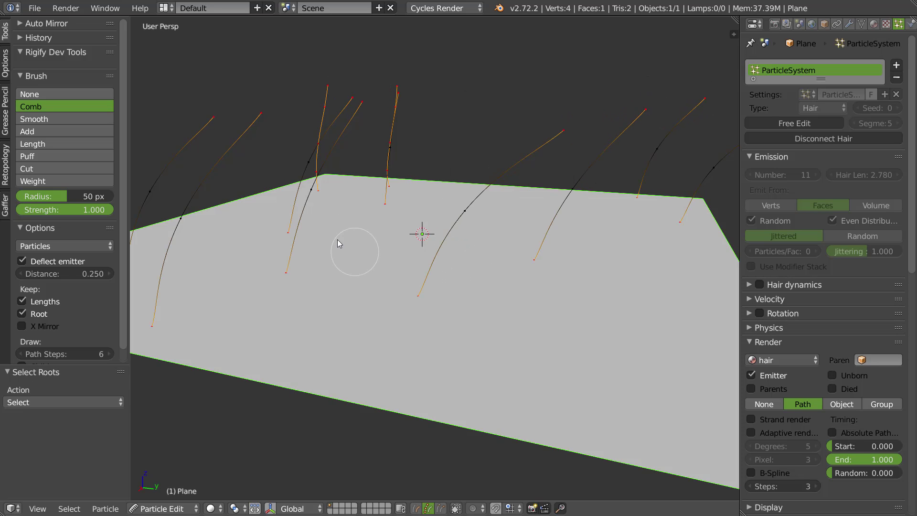
{"action": "mouse_move", "coordinate": [497, 276]}
{"action": "left_mouse_down"}
{"action": "mouse_move", "coordinate": [449, 270]}
{"action": "mouse_move", "coordinate": [421, 293]}
{"action": "mouse_move", "coordinate": [427, 284]}
{"action": "left_mouse_up"}
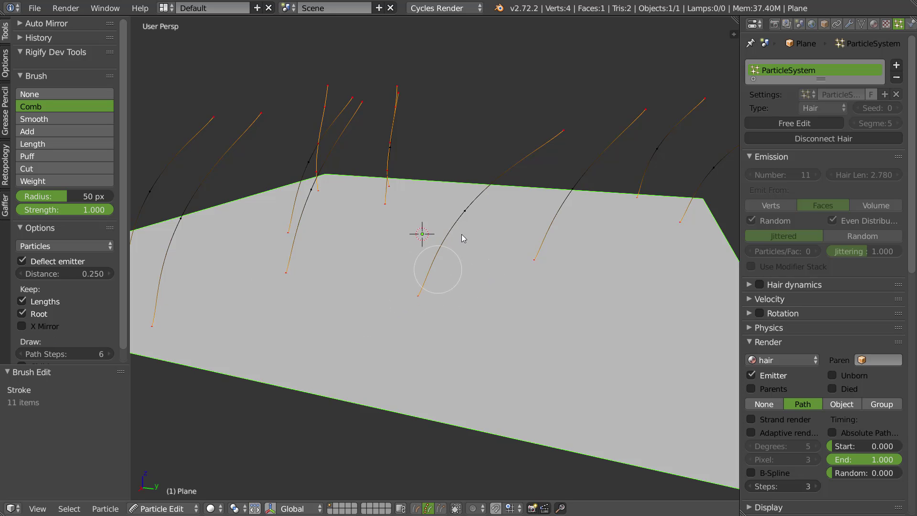
- Turn off Keep Root and comb the selected roots and tips from several sides
{"action": "left_click", "coordinate": [22, 314]}
{"action": "mouse_move", "coordinate": [400, 301]}
{"action": "left_mouse_down"}
{"action": "mouse_move", "coordinate": [417, 271]}
{"action": "mouse_move", "coordinate": [420, 325]}
{"action": "left_mouse_up"}
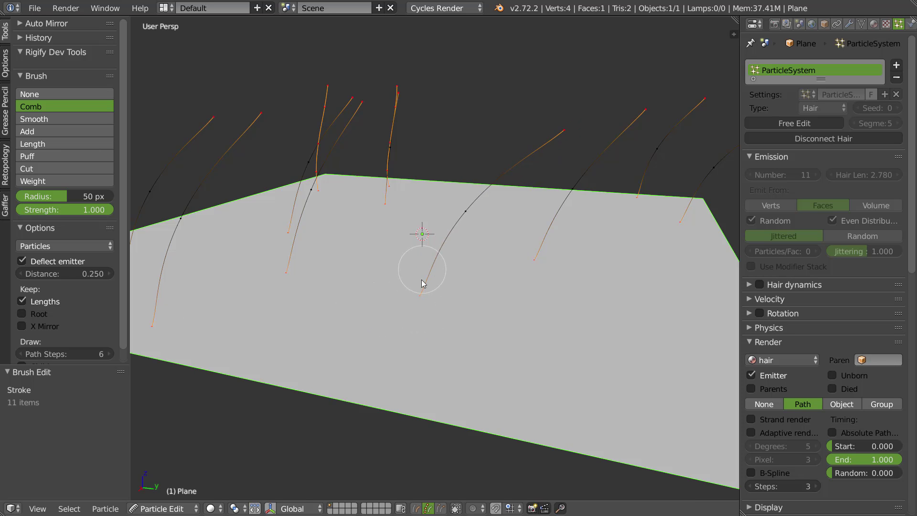
{"action": "mouse_move", "coordinate": [420, 231]}
{"action": "middle_mouse_down"}
{"action": "mouse_move", "coordinate": [438, 264]}
{"action": "mouse_move", "coordinate": [423, 220]}
{"action": "middle_mouse_up"}
{"action": "left_click_drag", "start_coordinate": [430, 215], "coordinate": [432, 234]}
{"action": "middle_click_drag", "start_coordinate": [433, 234], "coordinate": [409, 274]}
{"action": "mouse_move", "coordinate": [409, 274]}
{"action": "left_mouse_down"}
{"action": "mouse_move", "coordinate": [406, 282]}
{"action": "mouse_move", "coordinate": [420, 266]}
{"action": "left_mouse_up"}
{"action": "middle_click_drag", "start_coordinate": [421, 266], "coordinate": [404, 162]}
{"action": "left_click_drag", "start_coordinate": [403, 159], "coordinate": [414, 138]}
{"action": "middle_click_drag", "start_coordinate": [414, 138], "coordinate": [436, 228]}
{"action": "mouse_move", "coordinate": [435, 228]}
{"action": "left_mouse_down"}
{"action": "mouse_move", "coordinate": [415, 231]}
{"action": "mouse_move", "coordinate": [432, 221]}
{"action": "mouse_move", "coordinate": [424, 221]}
{"action": "left_mouse_up"}
{"action": "middle_click_drag", "start_coordinate": [424, 221], "coordinate": [435, 243]}
{"action": "scroll", "coordinate": [434, 240], "scroll_direction": "down", "scroll_amount": 6}
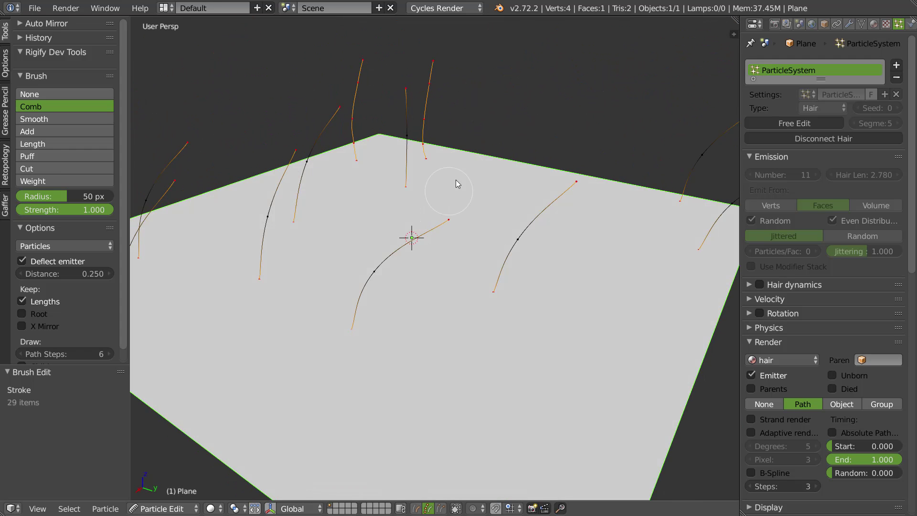
- Deselect everything and select only the hair nearest the plane's outer corner completely
{"action": "scroll", "coordinate": [405, 222], "scroll_direction": "up", "scroll_amount": 2}
{"action": "scroll", "coordinate": [420, 221], "scroll_direction": "up", "scroll_amount": 1}
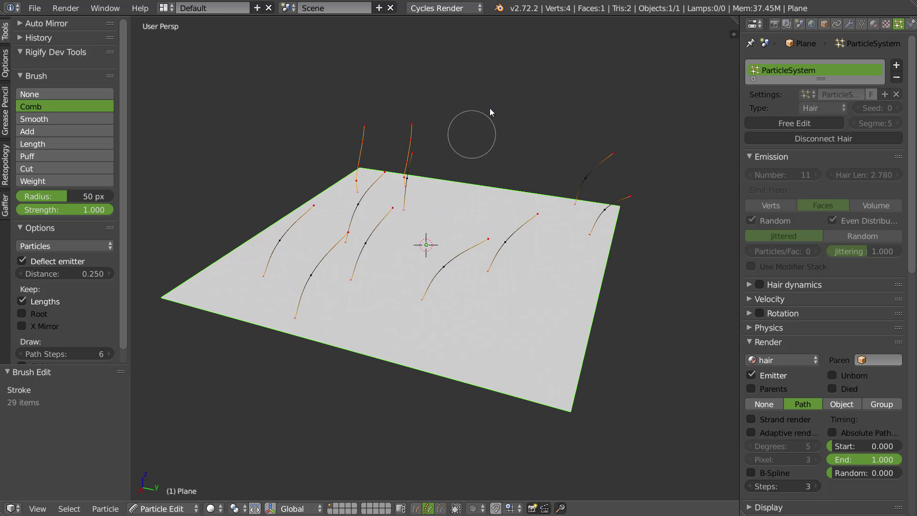
{"action": "mouse_move", "coordinate": [428, 246]}
{"action": "middle_mouse_down"}
{"action": "mouse_move", "coordinate": [377, 180]}
{"action": "mouse_move", "coordinate": [437, 167]}
{"action": "mouse_move", "coordinate": [420, 226]}
{"action": "mouse_move", "coordinate": [486, 127]}
{"action": "mouse_move", "coordinate": [551, 182]}
{"action": "middle_mouse_up"}
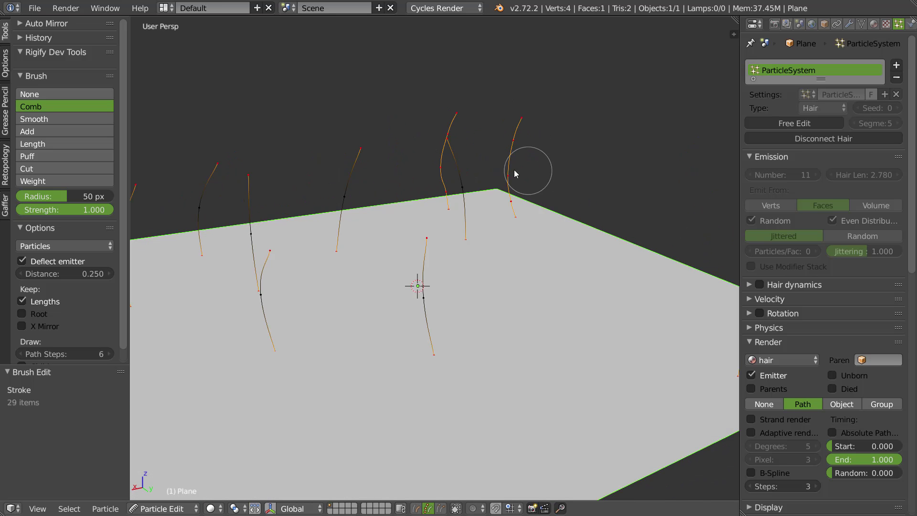
{"action": "key", "text": "a"}
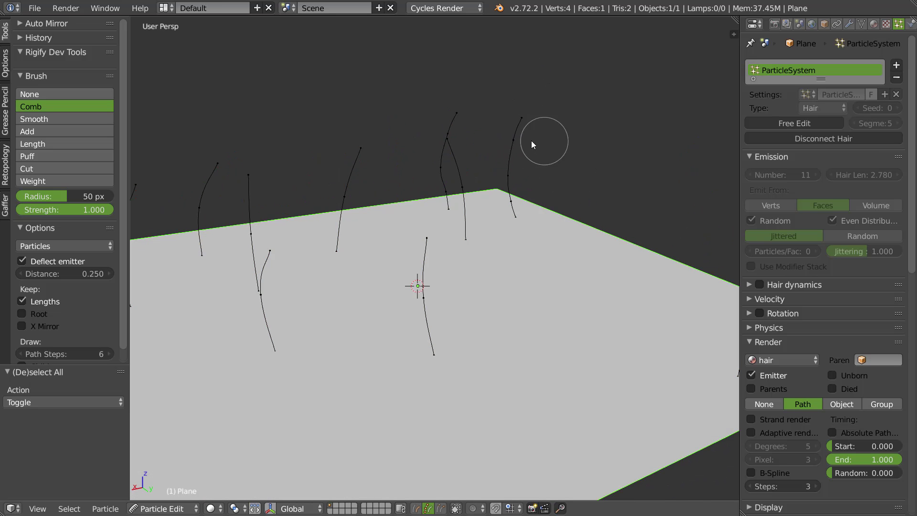
{"action": "key", "text": "l"}
{"action": "middle_click_drag", "start_coordinate": [512, 170], "coordinate": [531, 112]}
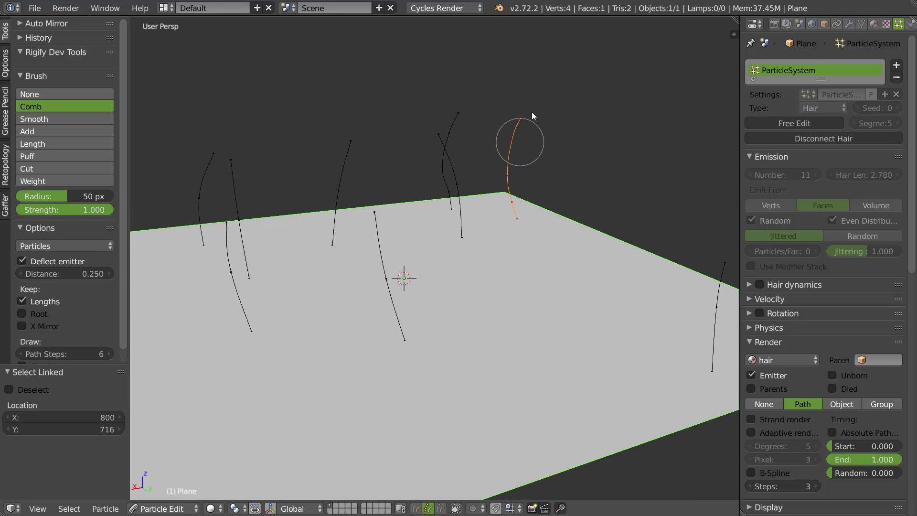
- Turn off Keep Lengths with Keep Root on, and comb the corner hair so it stretches into a longer S-curve
{"action": "left_click", "coordinate": [26, 303]}
{"action": "middle_click_drag", "start_coordinate": [520, 96], "coordinate": [529, 119]}
{"action": "mouse_move", "coordinate": [529, 120]}
{"action": "left_mouse_down"}
{"action": "mouse_move", "coordinate": [518, 82]}
{"action": "mouse_move", "coordinate": [507, 143]}
{"action": "mouse_move", "coordinate": [523, 119]}
{"action": "mouse_move", "coordinate": [504, 179]}
{"action": "mouse_move", "coordinate": [506, 159]}
{"action": "left_mouse_up"}
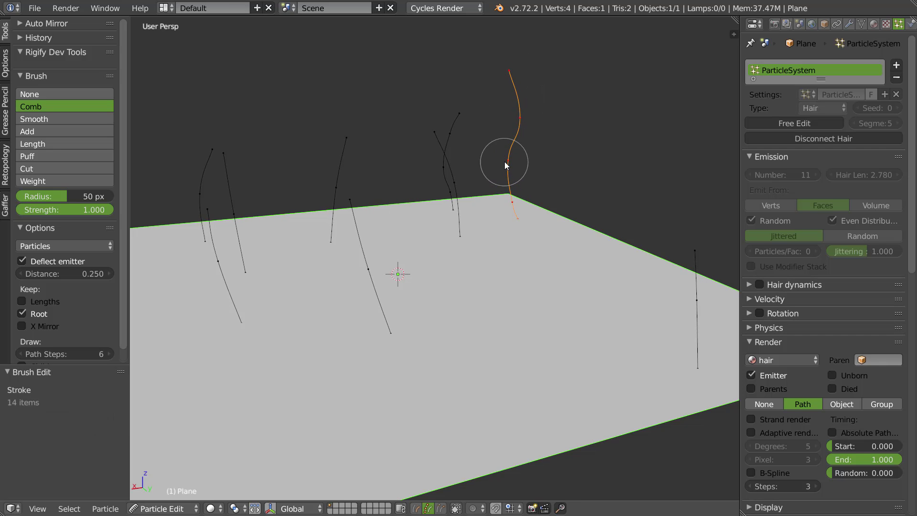
{"action": "mouse_move", "coordinate": [504, 198]}
{"action": "left_mouse_down"}
{"action": "mouse_move", "coordinate": [520, 117]}
{"action": "mouse_move", "coordinate": [505, 69]}
{"action": "left_mouse_up"}
{"action": "mouse_move", "coordinate": [536, 93]}
{"action": "middle_mouse_down"}
{"action": "mouse_move", "coordinate": [450, 122]}
{"action": "mouse_move", "coordinate": [386, 119]}
{"action": "mouse_move", "coordinate": [488, 123]}
{"action": "mouse_move", "coordinate": [518, 114]}
{"action": "mouse_move", "coordinate": [507, 146]}
{"action": "mouse_move", "coordinate": [529, 125]}
{"action": "mouse_move", "coordinate": [509, 170]}
{"action": "mouse_move", "coordinate": [512, 226]}
{"action": "middle_mouse_up"}
{"action": "mouse_move", "coordinate": [512, 226]}
{"action": "left_mouse_down"}
{"action": "mouse_move", "coordinate": [495, 183]}
{"action": "mouse_move", "coordinate": [529, 108]}
{"action": "left_mouse_up"}
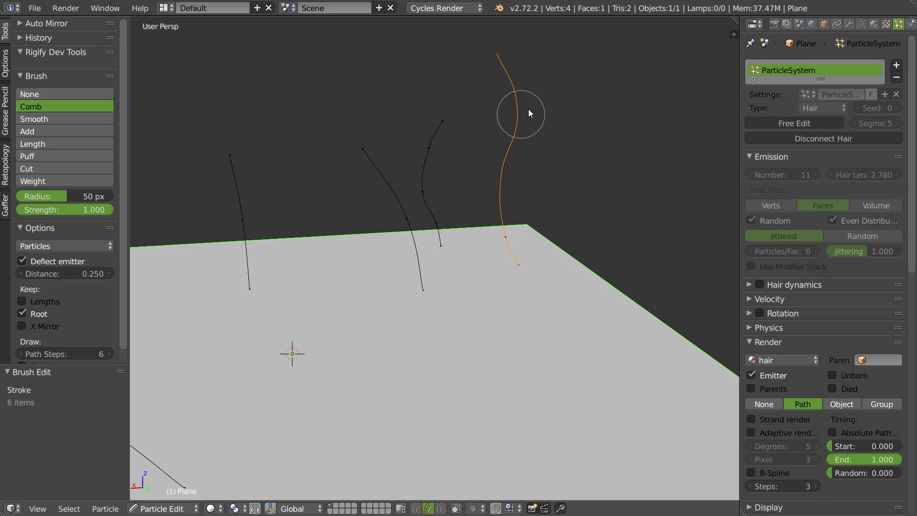
- Grow the corner hair with the Length brush, reselect it completely, and shrink it with the same brush
{"action": "left_click", "coordinate": [36, 145]}
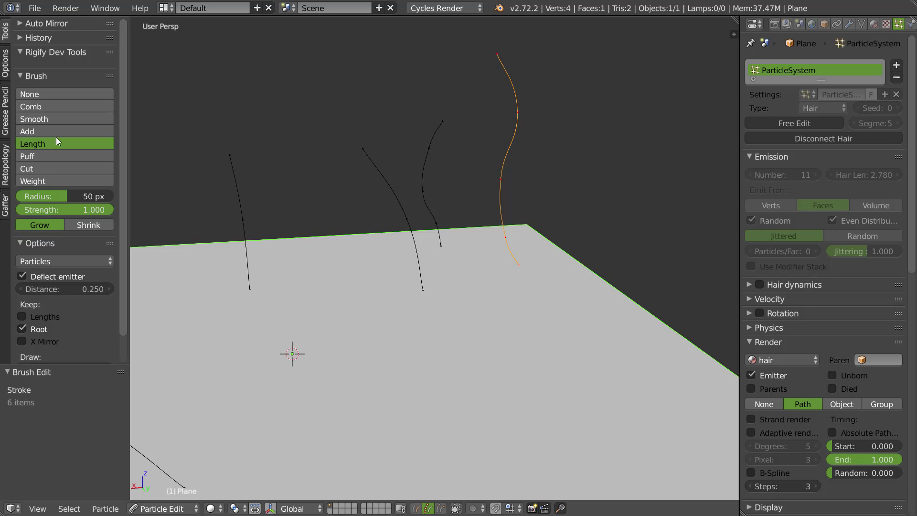
{"action": "middle_click_drag", "start_coordinate": [494, 110], "coordinate": [513, 164]}
{"action": "mouse_move", "coordinate": [506, 130]}
{"action": "left_mouse_down"}
{"action": "mouse_move", "coordinate": [515, 133]}
{"action": "mouse_move", "coordinate": [506, 168]}
{"action": "mouse_move", "coordinate": [512, 114]}
{"action": "mouse_move", "coordinate": [517, 121]}
{"action": "left_mouse_up"}
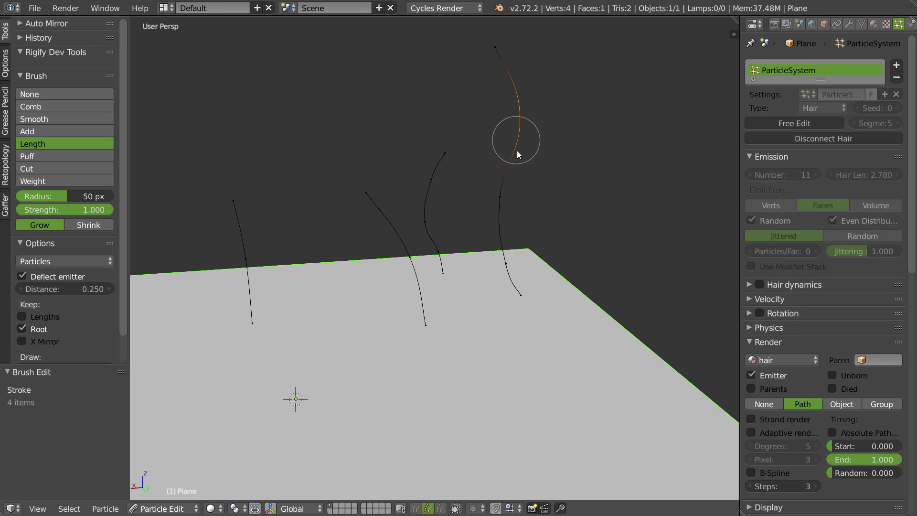
{"action": "key", "text": "l"}
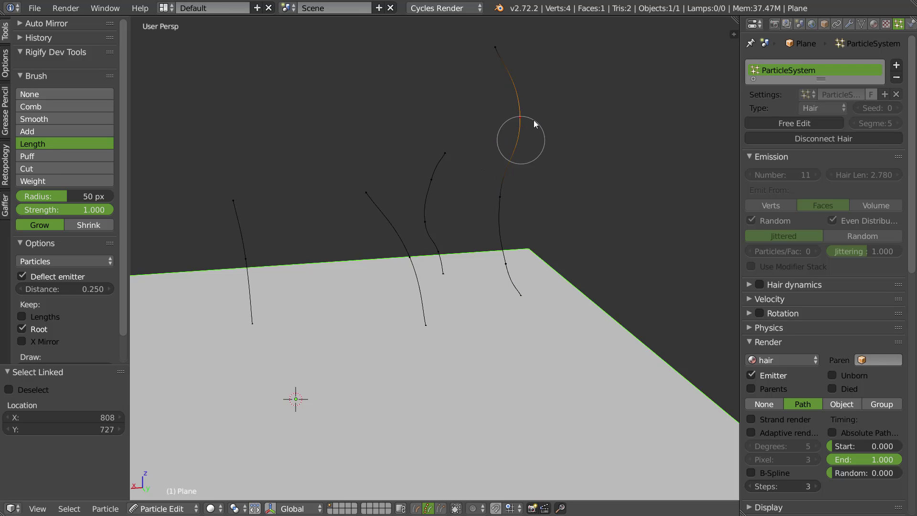
{"action": "key", "text": "l"}
{"action": "mouse_move", "coordinate": [519, 125]}
{"action": "left_mouse_down", "text": "shift"}
{"action": "mouse_move", "coordinate": [514, 188]}
{"action": "mouse_move", "coordinate": [502, 205]}
{"action": "mouse_move", "coordinate": [524, 298]}
{"action": "left_mouse_up", "text": "shift"}
{"action": "mouse_move", "coordinate": [516, 171]}
{"action": "left_mouse_down", "text": "shift"}
{"action": "mouse_move", "coordinate": [503, 242]}
{"action": "mouse_move", "coordinate": [528, 215]}
{"action": "mouse_move", "coordinate": [556, 62]}
{"action": "left_mouse_up", "text": "shift"}
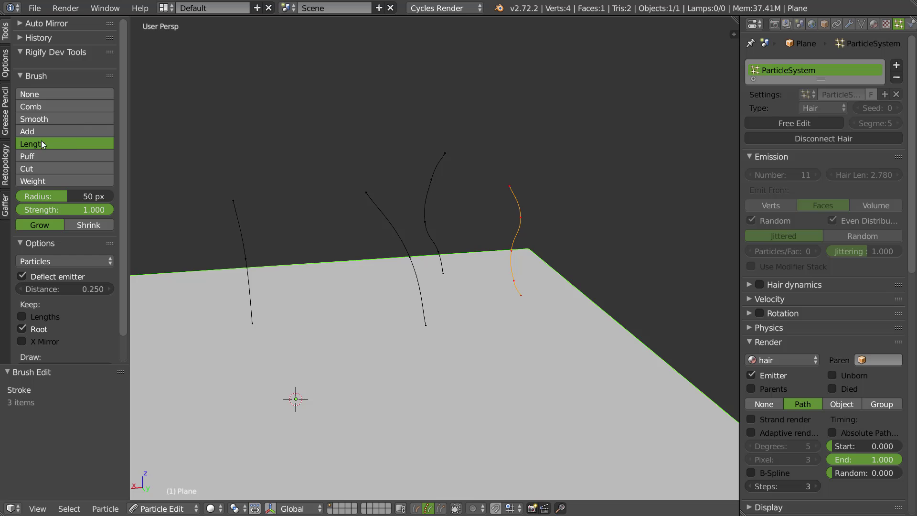
- Switch to the Comb brush and stretch the shortened corner hair with Keep Lengths off
{"action": "left_click", "coordinate": [67, 106]}
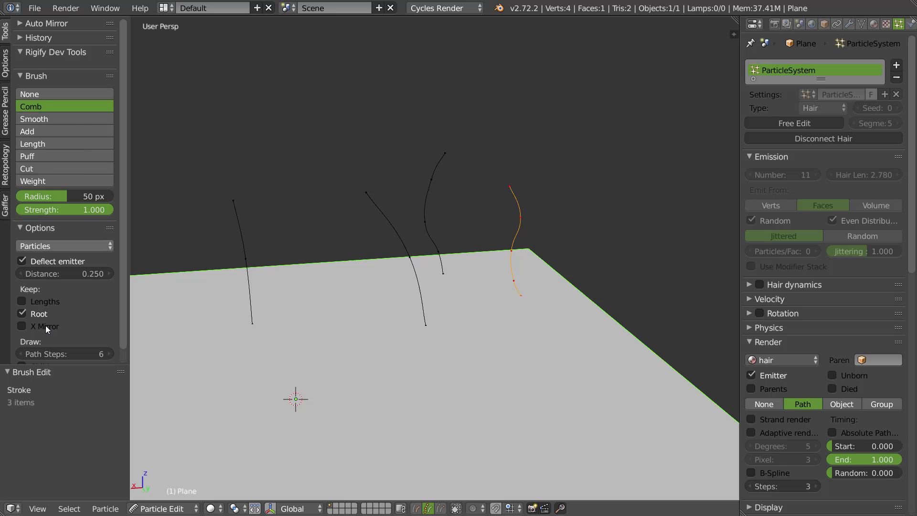
{"action": "left_click_drag", "start_coordinate": [508, 180], "coordinate": [509, 172]}
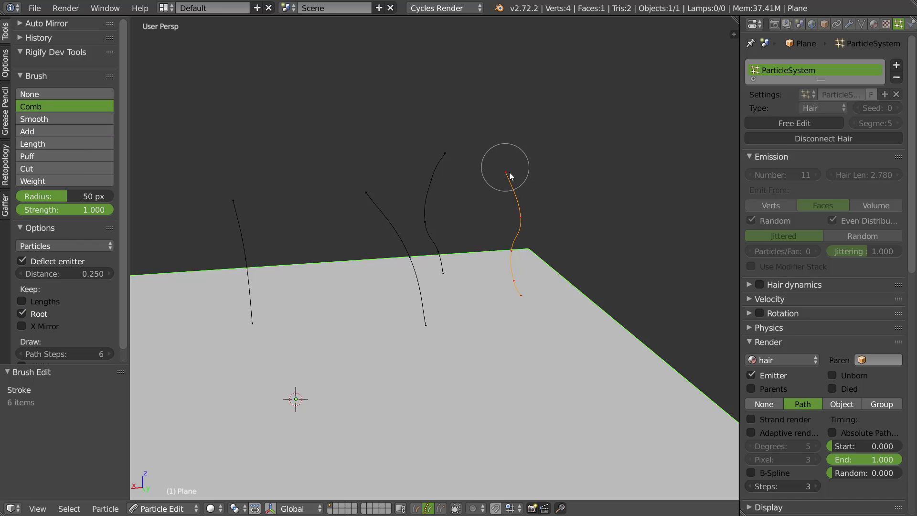
{"action": "mouse_move", "coordinate": [528, 210]}
{"action": "middle_mouse_down"}
{"action": "mouse_move", "coordinate": [494, 214]}
{"action": "mouse_move", "coordinate": [509, 243]}
{"action": "middle_mouse_up"}
{"action": "left_click_drag", "start_coordinate": [509, 243], "coordinate": [531, 240]}
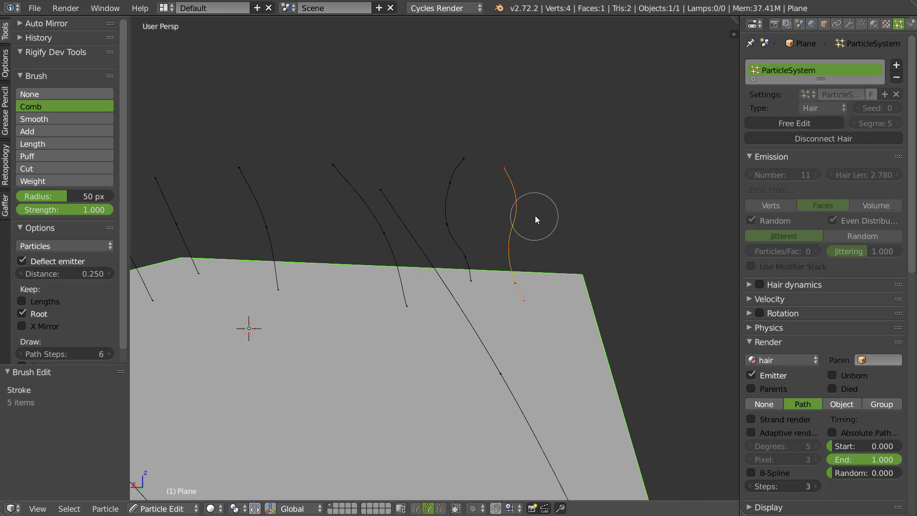
- Add the neighbouring S-shaped hair to the selection completely and comb both hairs into stronger bends
{"action": "mouse_move", "coordinate": [561, 113]}
{"action": "middle_mouse_down"}
{"action": "mouse_move", "coordinate": [475, 182]}
{"action": "mouse_move", "coordinate": [434, 190]}
{"action": "mouse_move", "coordinate": [503, 161]}
{"action": "mouse_move", "coordinate": [523, 172]}
{"action": "mouse_move", "coordinate": [533, 197]}
{"action": "middle_mouse_up"}
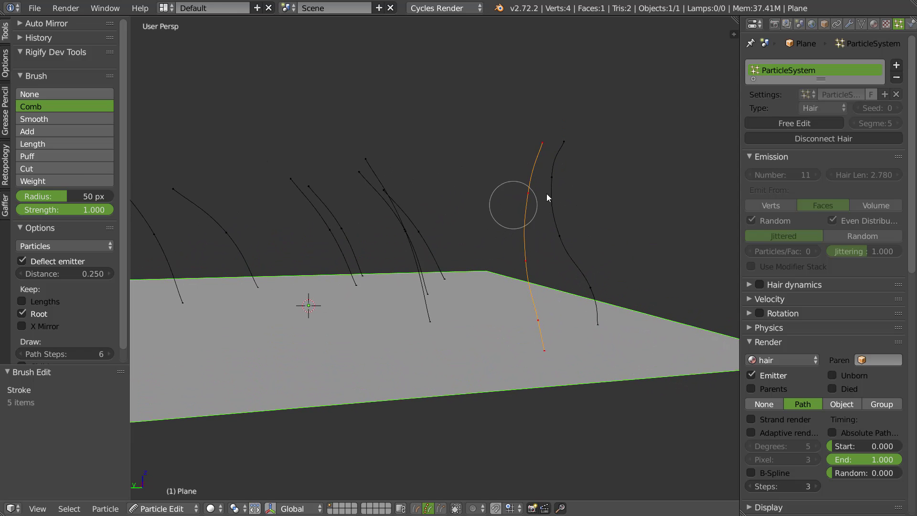
{"action": "key", "text": "l"}
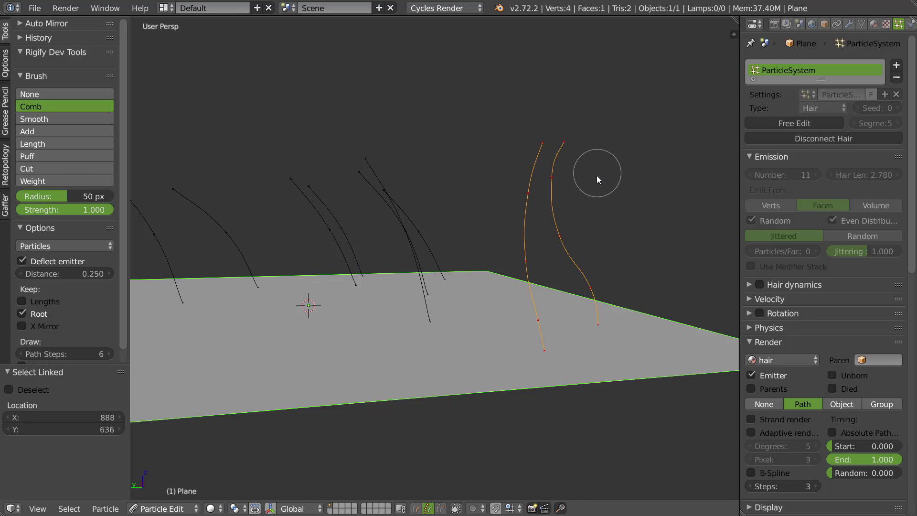
{"action": "middle_click_drag", "start_coordinate": [597, 176], "coordinate": [581, 176]}
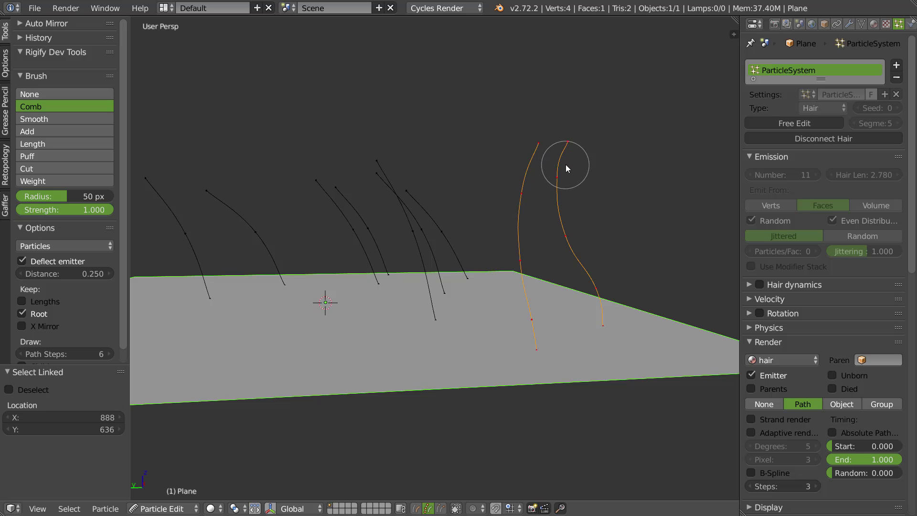
{"action": "mouse_move", "coordinate": [551, 137]}
{"action": "left_mouse_down"}
{"action": "mouse_move", "coordinate": [543, 136]}
{"action": "mouse_move", "coordinate": [593, 140]}
{"action": "mouse_move", "coordinate": [560, 147]}
{"action": "mouse_move", "coordinate": [520, 197]}
{"action": "mouse_move", "coordinate": [513, 190]}
{"action": "mouse_move", "coordinate": [526, 166]}
{"action": "mouse_move", "coordinate": [507, 156]}
{"action": "mouse_move", "coordinate": [554, 200]}
{"action": "left_mouse_up"}
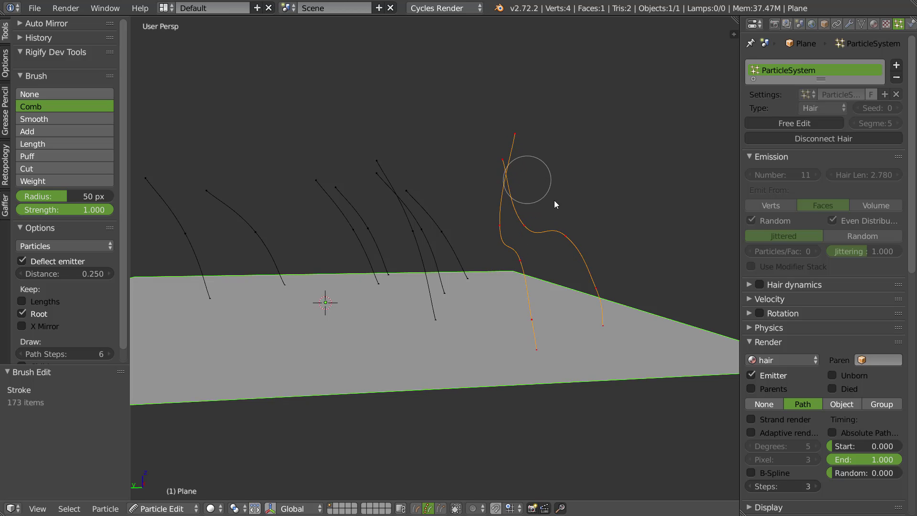
- Set the Comb brush radius to 100 px and comb the two selected hairs again
{"action": "key", "text": "f"}
{"action": "left_click", "coordinate": [669, 202]}
{"action": "scroll", "coordinate": [589, 225], "scroll_direction": "down", "scroll_amount": 1}
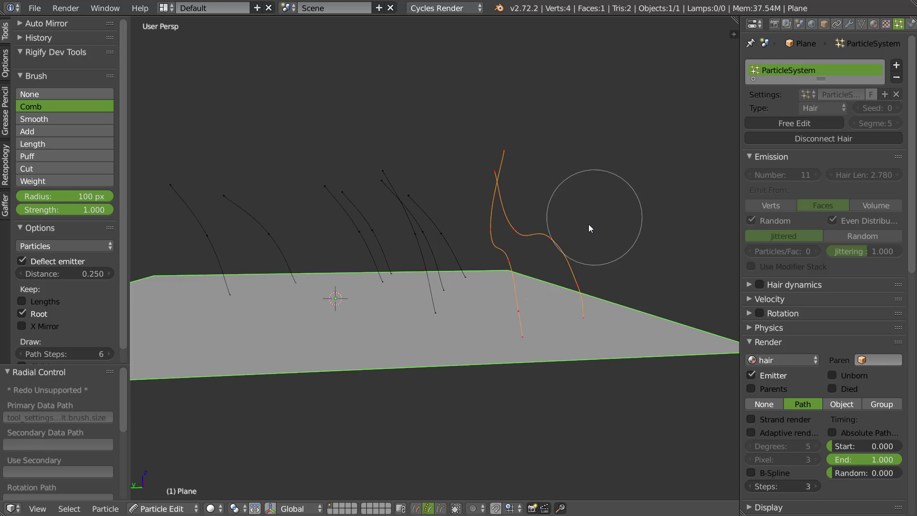
{"action": "scroll", "coordinate": [589, 225], "scroll_direction": "down", "scroll_amount": 2}
{"action": "mouse_move", "coordinate": [568, 235]}
{"action": "left_mouse_down"}
{"action": "mouse_move", "coordinate": [528, 239]}
{"action": "mouse_move", "coordinate": [493, 221]}
{"action": "mouse_move", "coordinate": [467, 231]}
{"action": "mouse_move", "coordinate": [474, 158]}
{"action": "mouse_move", "coordinate": [471, 213]}
{"action": "mouse_move", "coordinate": [506, 213]}
{"action": "mouse_move", "coordinate": [546, 185]}
{"action": "mouse_move", "coordinate": [495, 266]}
{"action": "mouse_move", "coordinate": [545, 173]}
{"action": "mouse_move", "coordinate": [544, 310]}
{"action": "mouse_move", "coordinate": [501, 297]}
{"action": "mouse_move", "coordinate": [544, 194]}
{"action": "left_mouse_up"}
- Straighten the two selected hairs with the Smooth brush and rekey them with 3 keys
{"action": "left_click", "coordinate": [40, 119]}
{"action": "mouse_move", "coordinate": [543, 194]}
{"action": "middle_mouse_down"}
{"action": "mouse_move", "coordinate": [579, 201]}
{"action": "mouse_move", "coordinate": [548, 234]}
{"action": "middle_mouse_up"}
{"action": "mouse_move", "coordinate": [549, 239]}
{"action": "left_mouse_down"}
{"action": "mouse_move", "coordinate": [529, 308]}
{"action": "mouse_move", "coordinate": [539, 258]}
{"action": "left_mouse_up"}
{"action": "middle_click_drag", "start_coordinate": [547, 243], "coordinate": [554, 211]}
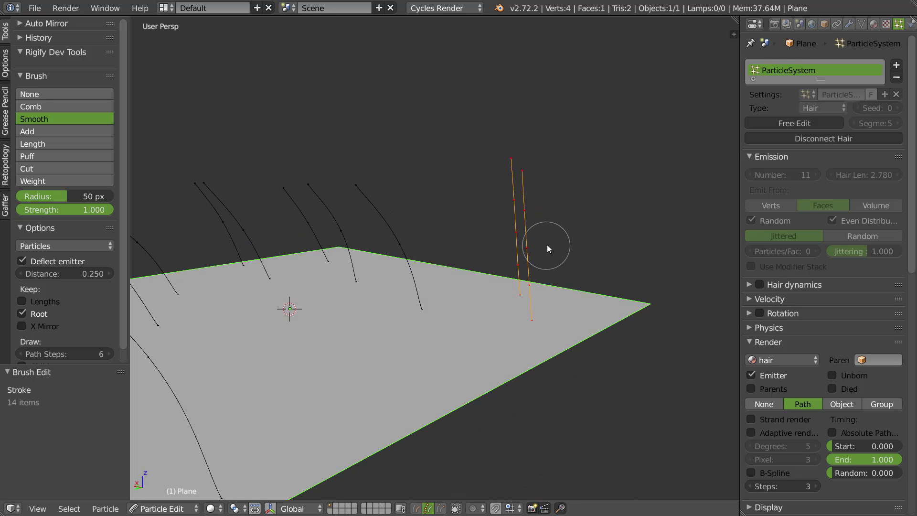
{"action": "key", "text": "w"}
{"action": "left_click", "coordinate": [511, 160]}
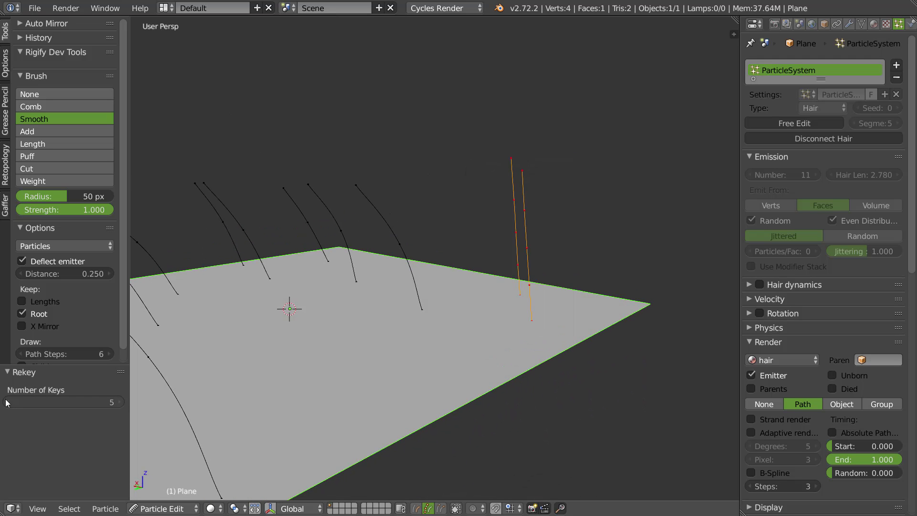
- Switch to the Comb brush, undo a trial stroke on the two hairs, and turn on Keep Lengths
{"action": "middle_click_drag", "start_coordinate": [545, 195], "coordinate": [534, 212]}
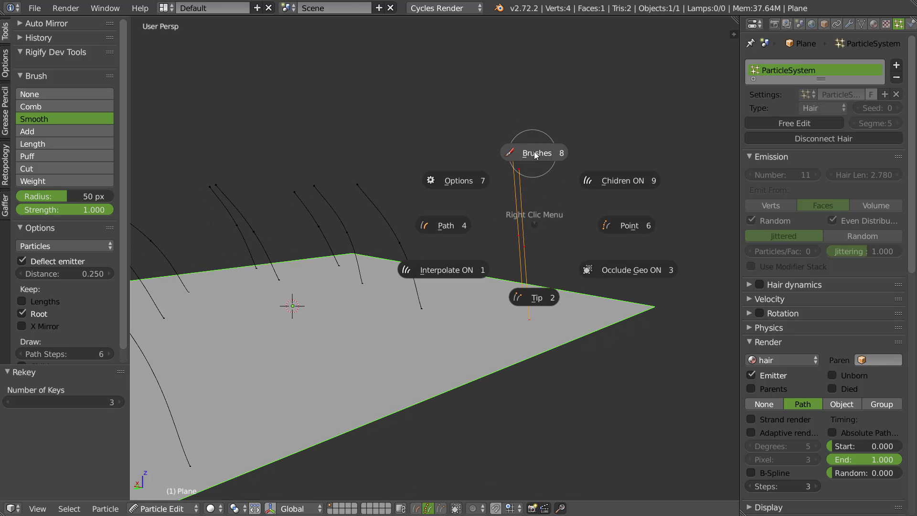
{"action": "left_click", "coordinate": [535, 153]}
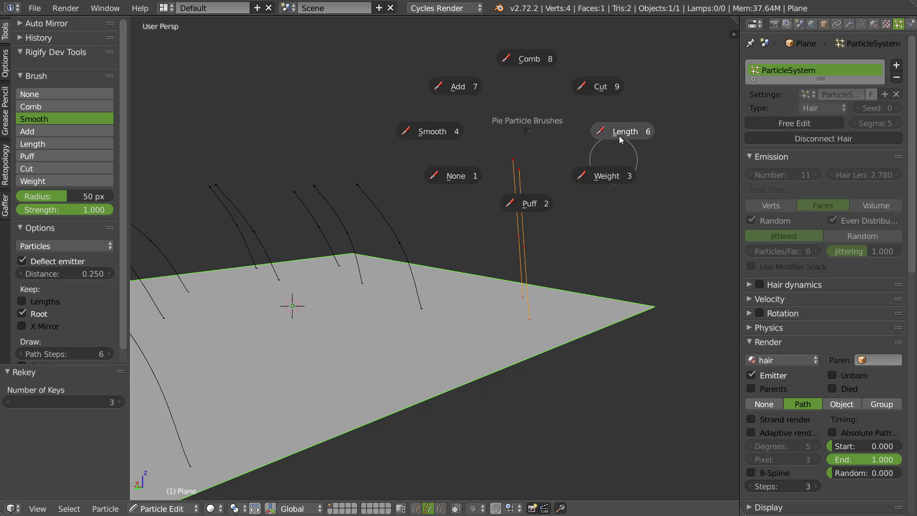
{"action": "left_click", "coordinate": [532, 59]}
{"action": "mouse_move", "coordinate": [530, 172]}
{"action": "left_mouse_down"}
{"action": "mouse_move", "coordinate": [491, 153]}
{"action": "mouse_move", "coordinate": [524, 201]}
{"action": "mouse_move", "coordinate": [467, 168]}
{"action": "mouse_move", "coordinate": [502, 197]}
{"action": "left_mouse_up"}
{"action": "key", "text": "ctrl+z"}
{"action": "left_click", "coordinate": [28, 302]}
- Comb the two 3-key hairs from several sides so they bend over like the neighbouring hairs
{"action": "middle_click_drag", "start_coordinate": [502, 197], "coordinate": [490, 238]}
{"action": "left_click_drag", "start_coordinate": [490, 239], "coordinate": [550, 240]}
{"action": "left_click_drag", "start_coordinate": [478, 160], "coordinate": [454, 165]}
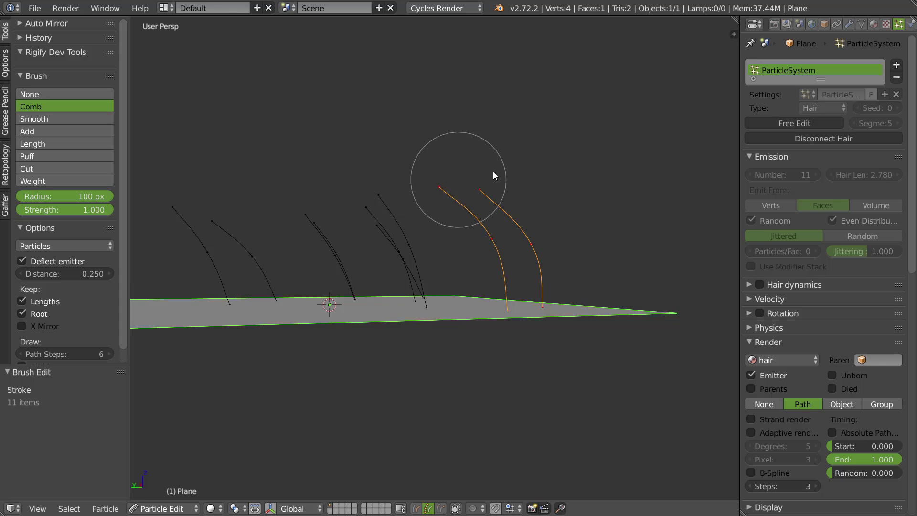
{"action": "middle_click_drag", "start_coordinate": [493, 171], "coordinate": [518, 262]}
{"action": "left_click_drag", "start_coordinate": [517, 262], "coordinate": [457, 180]}
{"action": "middle_click_drag", "start_coordinate": [457, 180], "coordinate": [478, 191]}
{"action": "left_click_drag", "start_coordinate": [477, 191], "coordinate": [460, 188]}
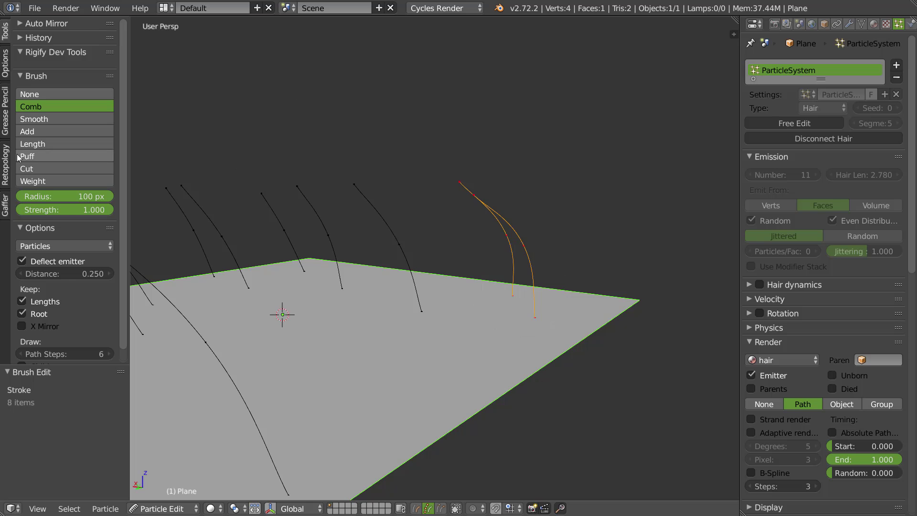
- Use the Add brush with count 1 and Interpolate off to place two new hairs beside the two combed hairs
{"action": "left_click", "coordinate": [31, 131]}
{"action": "mouse_move", "coordinate": [470, 223]}
{"action": "middle_mouse_down"}
{"action": "mouse_move", "coordinate": [455, 344]}
{"action": "mouse_move", "coordinate": [439, 313]}
{"action": "mouse_move", "coordinate": [464, 314]}
{"action": "mouse_move", "coordinate": [456, 321]}
{"action": "mouse_move", "coordinate": [460, 306]}
{"action": "middle_mouse_up"}
{"action": "left_click", "coordinate": [433, 330]}
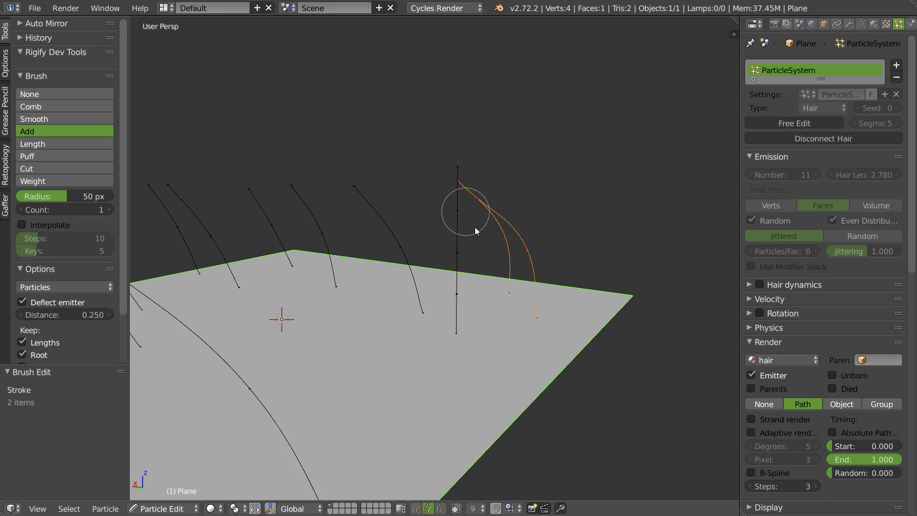
{"action": "middle_click_drag", "start_coordinate": [458, 213], "coordinate": [446, 201]}
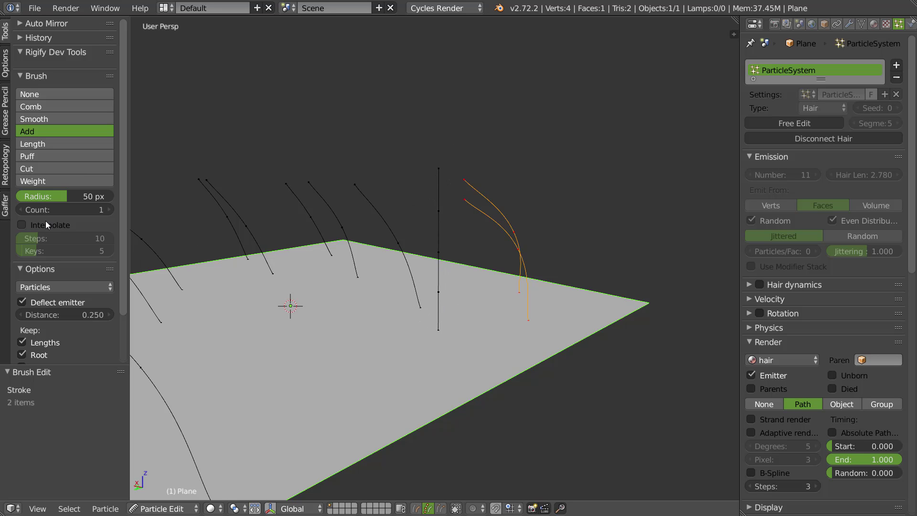
{"action": "mouse_move", "coordinate": [523, 254]}
{"action": "middle_mouse_down"}
{"action": "mouse_move", "coordinate": [473, 260]}
{"action": "mouse_move", "coordinate": [489, 261]}
{"action": "mouse_move", "coordinate": [446, 223]}
{"action": "middle_mouse_up"}
{"action": "left_click", "coordinate": [523, 299]}
- Select one of the straight added hairs near the plane's corner and bend it toward its neighbours with the Comb brush
{"action": "middle_click_drag", "start_coordinate": [522, 299], "coordinate": [542, 251]}
{"action": "mouse_move", "coordinate": [520, 182]}
{"action": "middle_mouse_down"}
{"action": "mouse_move", "coordinate": [525, 224]}
{"action": "mouse_move", "coordinate": [506, 120]}
{"action": "mouse_move", "coordinate": [523, 236]}
{"action": "mouse_move", "coordinate": [542, 225]}
{"action": "middle_mouse_up"}
{"action": "key", "text": "a"}
{"action": "key", "text": "l"}
{"action": "key", "text": "w"}
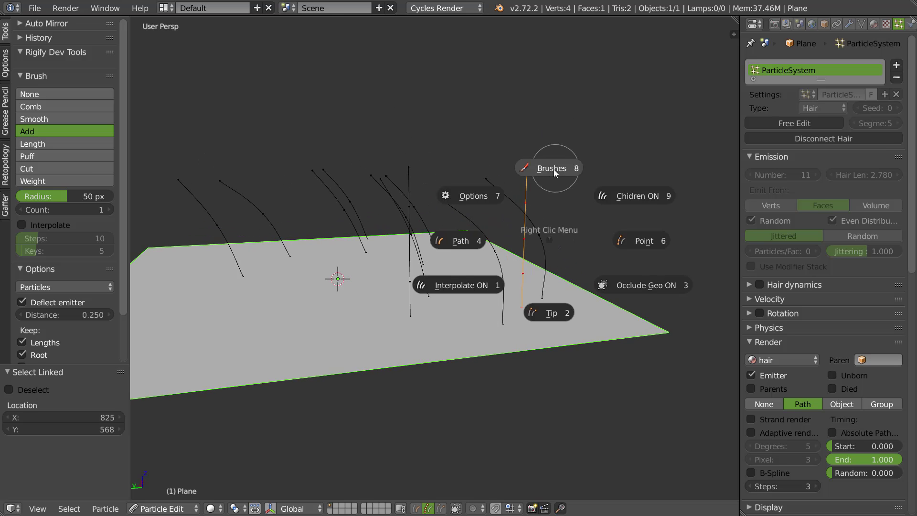
{"action": "left_click", "coordinate": [554, 169]}
{"action": "left_click", "coordinate": [551, 102]}
{"action": "middle_click_drag", "start_coordinate": [550, 143], "coordinate": [520, 185]}
{"action": "mouse_move", "coordinate": [521, 185]}
{"action": "left_mouse_down"}
{"action": "mouse_move", "coordinate": [475, 156]}
{"action": "mouse_move", "coordinate": [471, 177]}
{"action": "left_mouse_up"}
{"action": "mouse_move", "coordinate": [505, 228]}
{"action": "left_mouse_down"}
{"action": "mouse_move", "coordinate": [515, 234]}
{"action": "mouse_move", "coordinate": [509, 241]}
{"action": "mouse_move", "coordinate": [497, 210]}
{"action": "left_mouse_up"}
{"action": "middle_click_drag", "start_coordinate": [485, 224], "coordinate": [476, 223]}
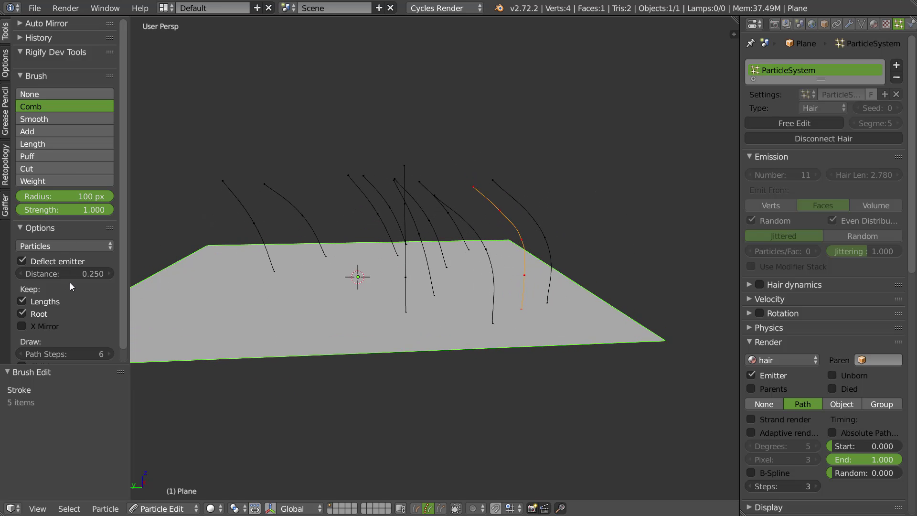
- Set the Add brush to 3 keys with Interpolate off and place a straight hair beside the combed hairs
{"action": "left_click", "coordinate": [57, 132]}
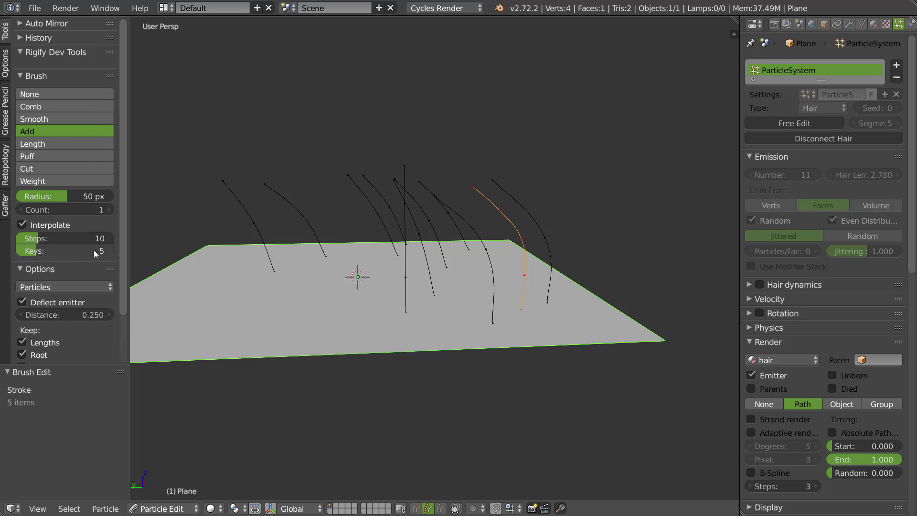
{"action": "left_click", "coordinate": [68, 250]}
{"action": "type", "text": "3"}
{"action": "key", "text": "Return"}
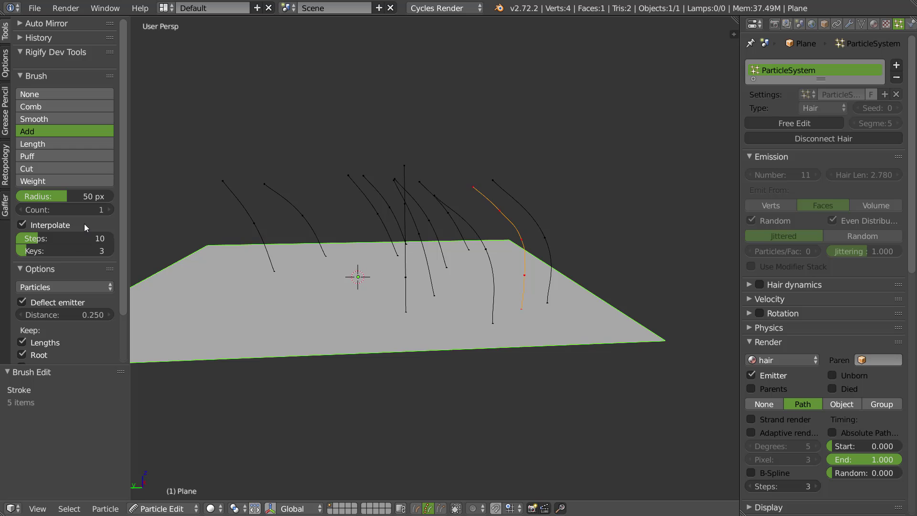
{"action": "left_click", "coordinate": [21, 224]}
{"action": "middle_click_drag", "start_coordinate": [459, 253], "coordinate": [575, 185]}
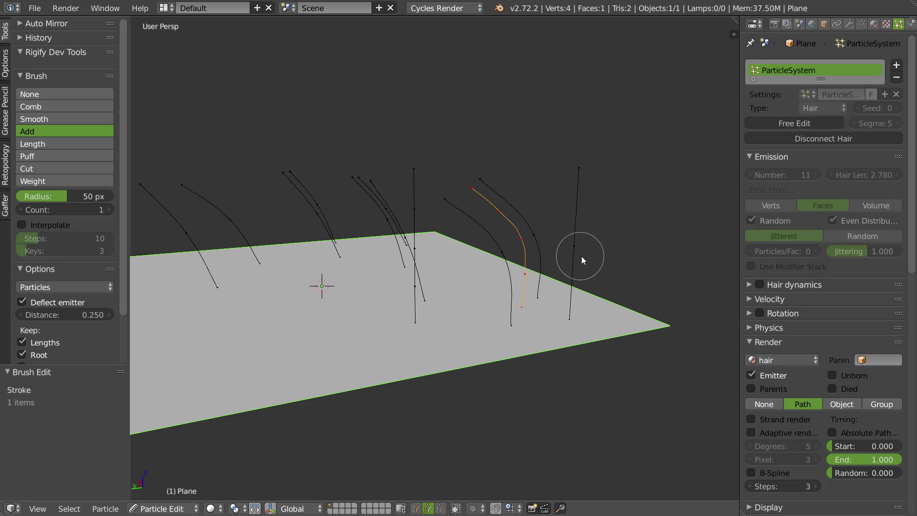
- Remove the recently added combed hair and straight hair with the Cut brush, and turn on Interpolate for the Add brush
{"action": "left_click", "coordinate": [52, 169]}
{"action": "mouse_move", "coordinate": [161, 181]}
{"action": "middle_mouse_down"}
{"action": "mouse_move", "coordinate": [498, 276]}
{"action": "mouse_move", "coordinate": [520, 306]}
{"action": "middle_mouse_up"}
{"action": "key", "text": "w"}
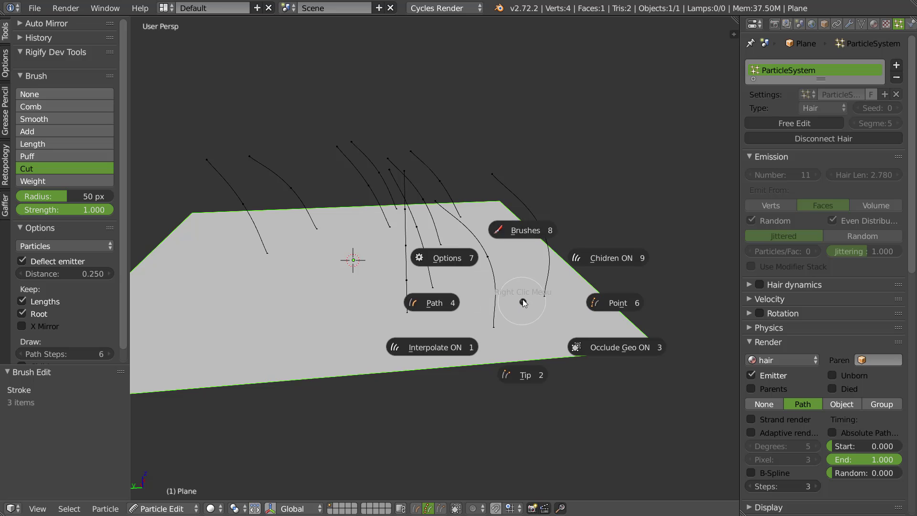
{"action": "left_click", "coordinate": [522, 229]}
{"action": "left_click", "coordinate": [467, 124]}
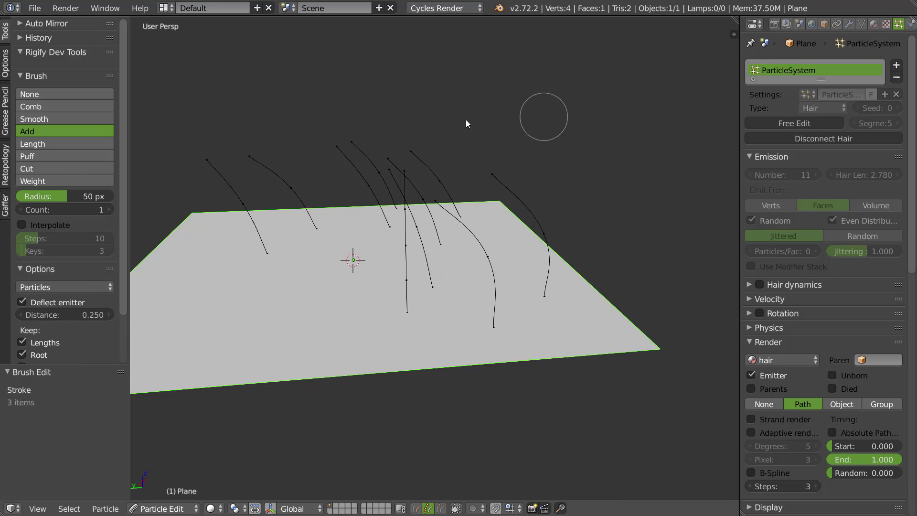
{"action": "left_click", "coordinate": [22, 224]}
{"action": "key", "text": "w"}
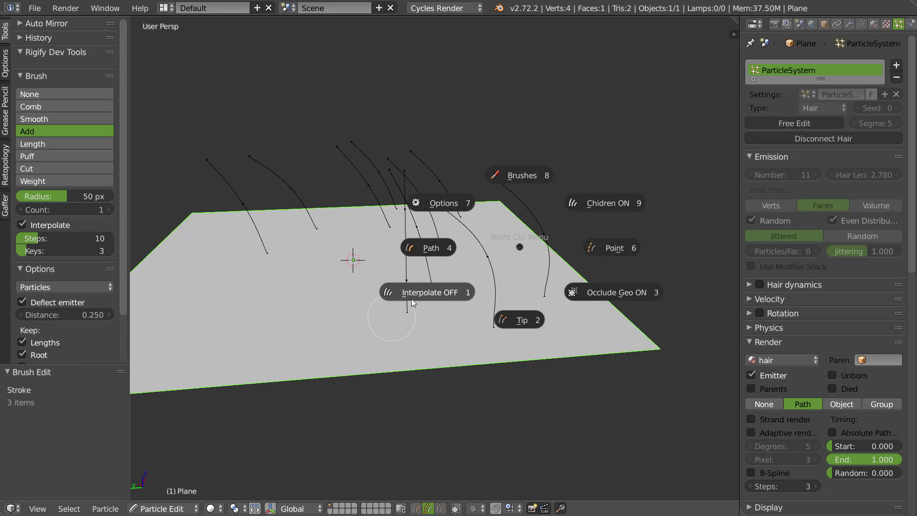
{"action": "left_click", "coordinate": [420, 294]}
{"action": "key", "text": "ctrl+z"}
{"action": "middle_click_drag", "start_coordinate": [437, 292], "coordinate": [519, 308]}
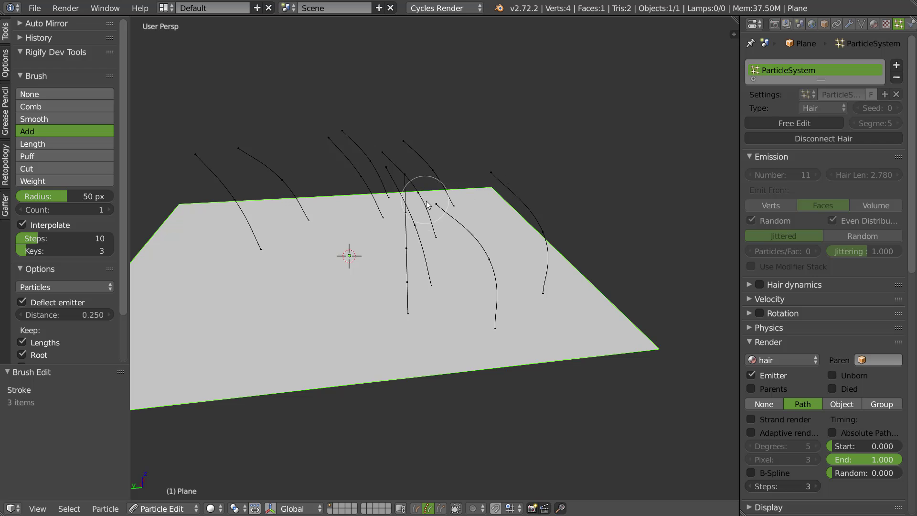
- Place an interpolated hair between the two bent corner hairs, select it and adjust its bend with the Comb brush
{"action": "left_click", "coordinate": [521, 307]}
{"action": "middle_click_drag", "start_coordinate": [552, 311], "coordinate": [534, 180]}
{"action": "middle_click_drag", "start_coordinate": [515, 276], "coordinate": [515, 234]}
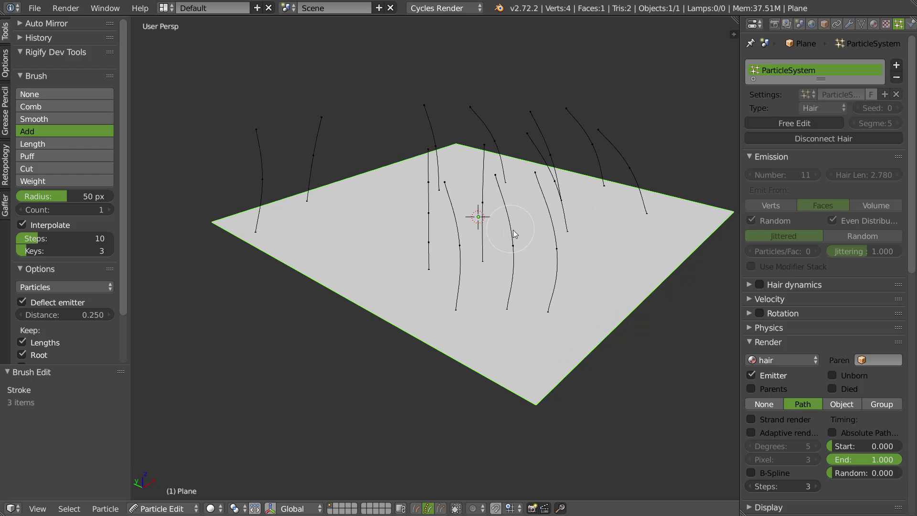
{"action": "key", "text": "l"}
{"action": "key", "text": "q"}
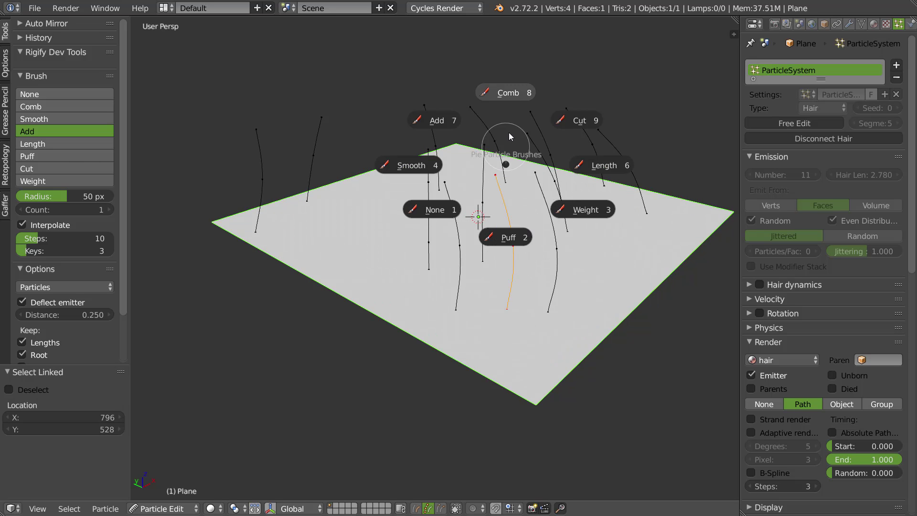
{"action": "left_click", "coordinate": [506, 90]}
{"action": "left_click_drag", "start_coordinate": [503, 199], "coordinate": [524, 180]}
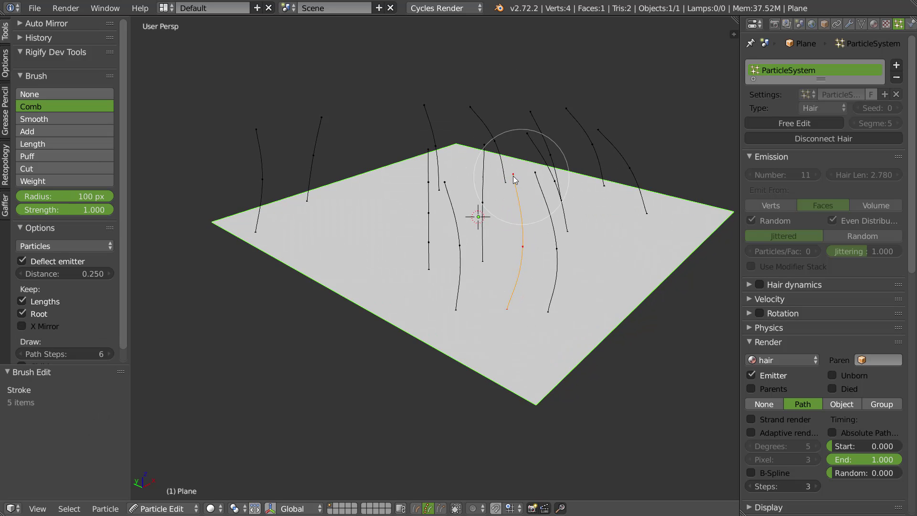
{"action": "middle_click_drag", "start_coordinate": [523, 242], "coordinate": [511, 262]}
- Add another interpolated hair beside the previous one, select only that hair and comb it into line with its neighbours
{"action": "key", "text": "q"}
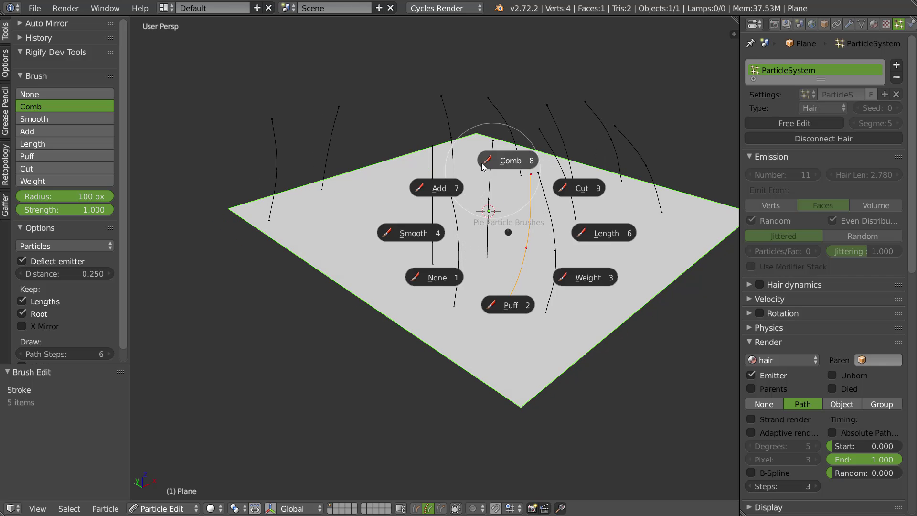
{"action": "left_click", "coordinate": [440, 188]}
{"action": "key", "text": "a"}
{"action": "key", "text": "l"}
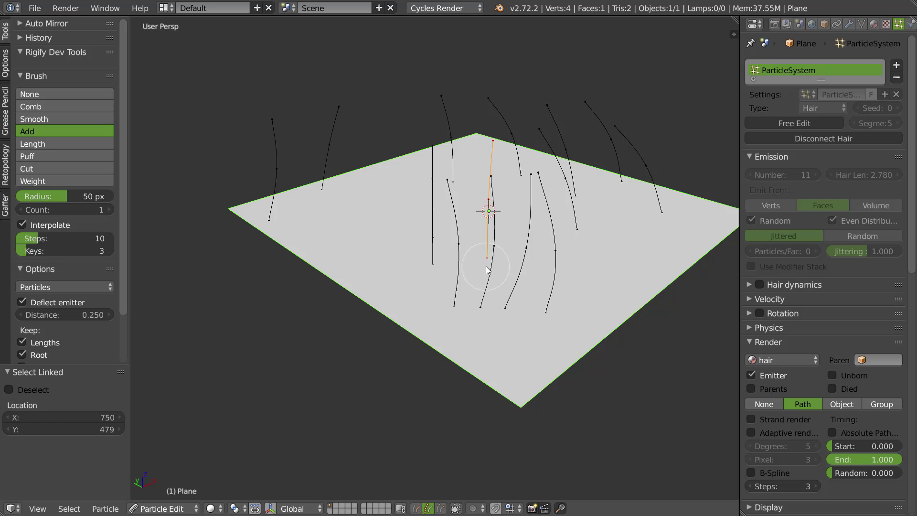
{"action": "key", "text": "a"}
{"action": "key", "text": "l"}
{"action": "key", "text": "w"}
{"action": "left_click", "coordinate": [492, 134]}
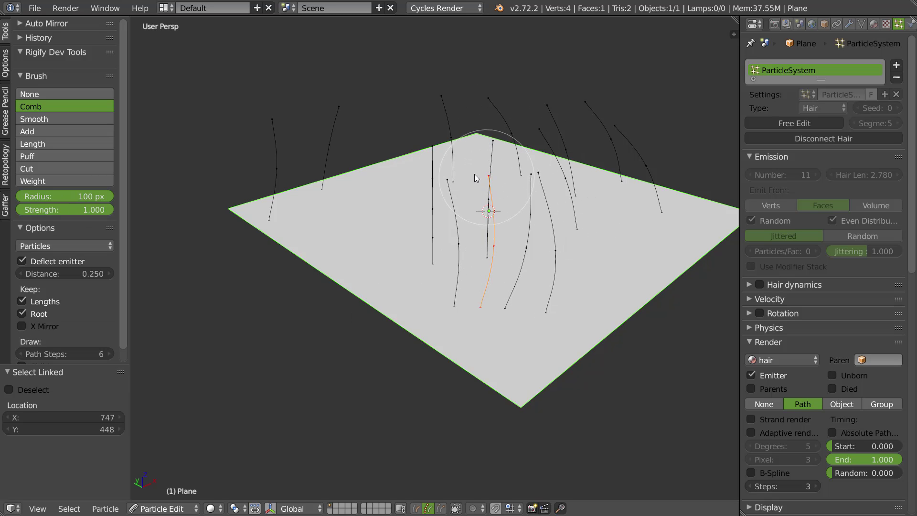
{"action": "left_click_drag", "start_coordinate": [451, 177], "coordinate": [561, 223]}
{"action": "middle_click_drag", "start_coordinate": [561, 223], "coordinate": [489, 209]}
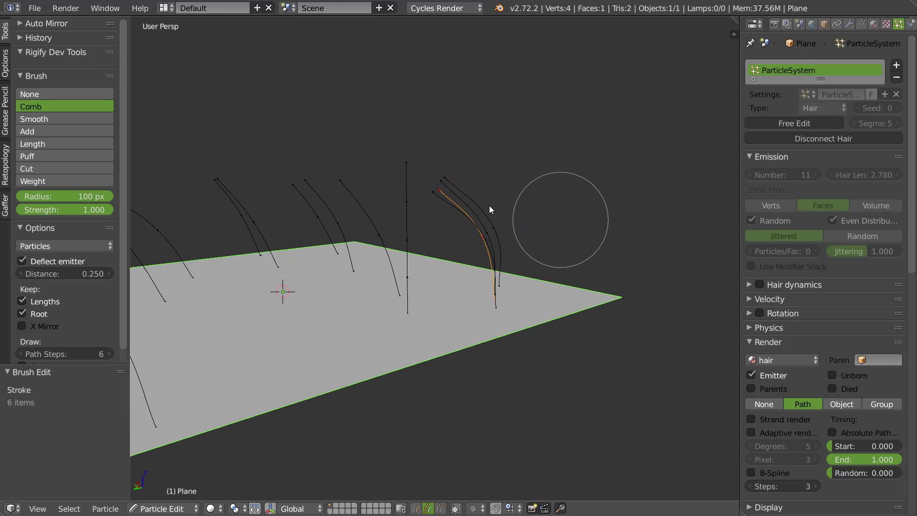
{"action": "left_click_drag", "start_coordinate": [439, 193], "coordinate": [510, 248]}
- Switch back to the Add brush and place one more interpolated hair near the plane's corner
{"action": "mouse_move", "coordinate": [509, 248]}
{"action": "middle_mouse_down"}
{"action": "mouse_move", "coordinate": [478, 274]}
{"action": "mouse_move", "coordinate": [534, 246]}
{"action": "middle_mouse_up"}
{"action": "right_click", "coordinate": [535, 245]}
{"action": "left_click", "coordinate": [464, 184]}
{"action": "left_click", "coordinate": [532, 299]}
- Switch to Object Mode to view the child hairs on the plane, and return to Particle Edit
{"action": "key", "text": "Tab"}
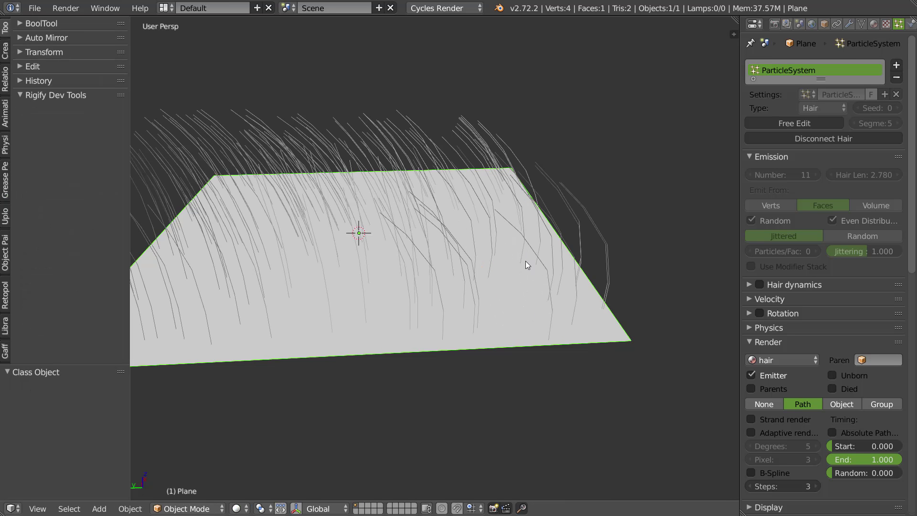
{"action": "key", "text": "Tab"}
{"action": "left_click", "coordinate": [454, 309]}
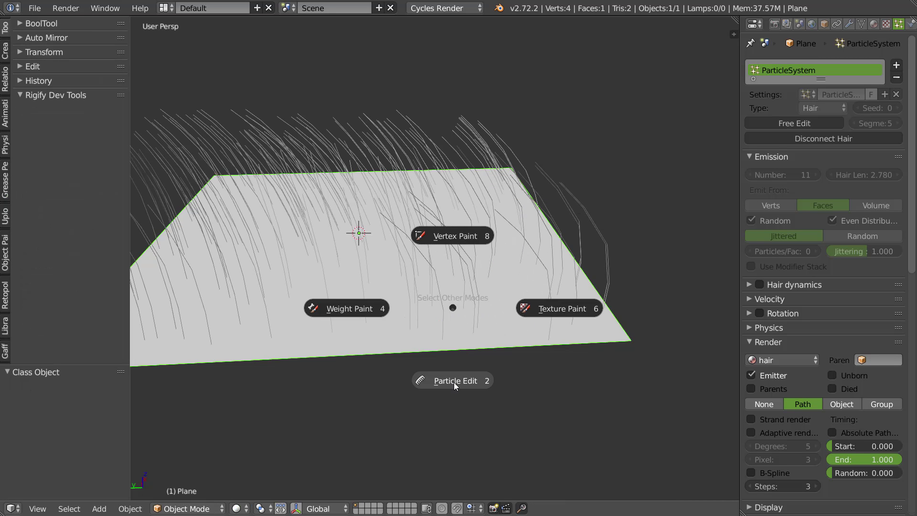
{"action": "left_click", "coordinate": [454, 382]}
- Select the newest hair, comb it toward the bent neighbours, turn off Keep Lengths, and hide the tool shelf
{"action": "mouse_move", "coordinate": [499, 249]}
{"action": "middle_mouse_down"}
{"action": "mouse_move", "coordinate": [515, 287]}
{"action": "mouse_move", "coordinate": [517, 264]}
{"action": "middle_mouse_up"}
{"action": "key", "text": "a"}
{"action": "key", "text": "l"}
{"action": "key", "text": "w"}
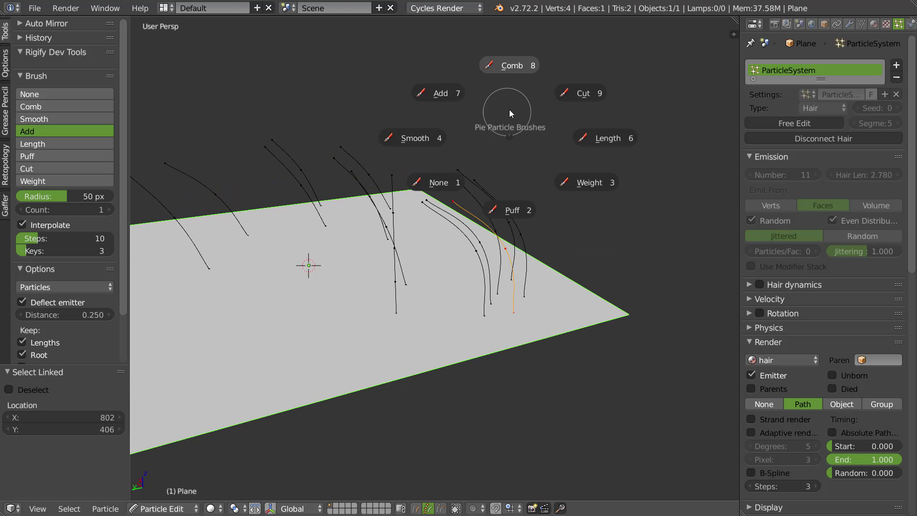
{"action": "left_click", "coordinate": [505, 82]}
{"action": "middle_click_drag", "start_coordinate": [473, 167], "coordinate": [460, 200]}
{"action": "mouse_move", "coordinate": [460, 201]}
{"action": "left_mouse_down"}
{"action": "mouse_move", "coordinate": [431, 197]}
{"action": "mouse_move", "coordinate": [449, 191]}
{"action": "mouse_move", "coordinate": [438, 181]}
{"action": "mouse_move", "coordinate": [436, 205]}
{"action": "left_mouse_up"}
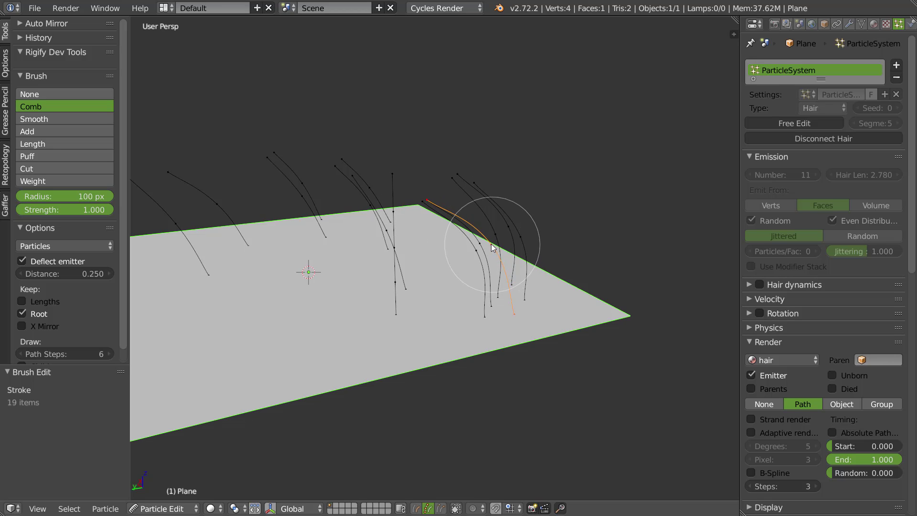
{"action": "key", "text": "t"}
{"action": "middle_click_drag", "start_coordinate": [489, 247], "coordinate": [429, 244]}
- Examine the available particle brushes and the particle options such as Keep Lengths, Keep Root, X Mirror and Path Steps
{"action": "key", "text": "w"}
{"action": "key", "text": "Escape"}
{"action": "key", "text": "w"}
{"action": "key", "text": "Escape"}
{"action": "key", "text": "shift+w"}
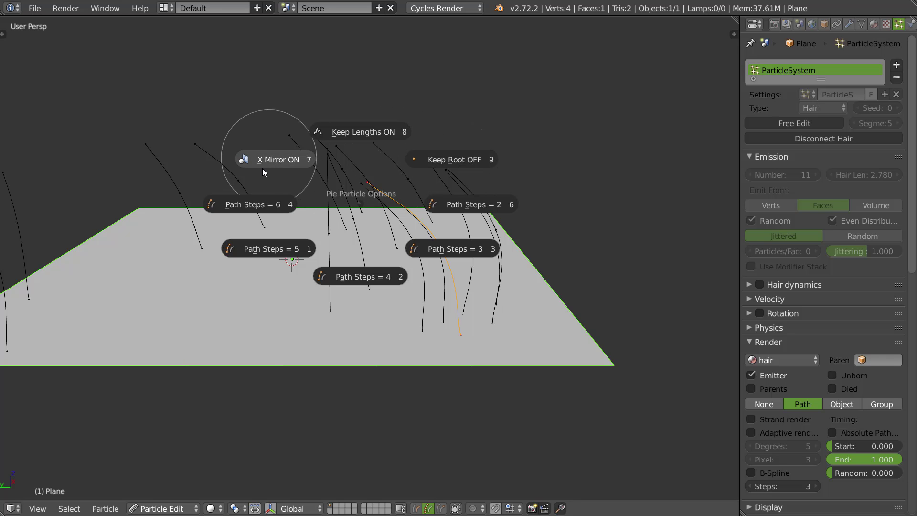
{"action": "left_click", "coordinate": [444, 204]}
{"action": "middle_click_drag", "start_coordinate": [444, 204], "coordinate": [492, 236]}
{"action": "right_click", "coordinate": [491, 236]}
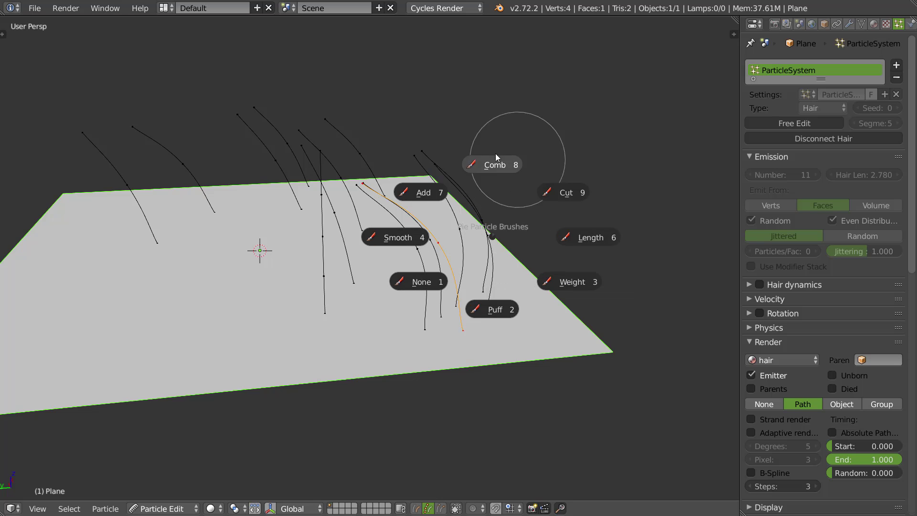
{"action": "left_click", "coordinate": [486, 219]}
{"action": "right_click", "coordinate": [471, 191]}
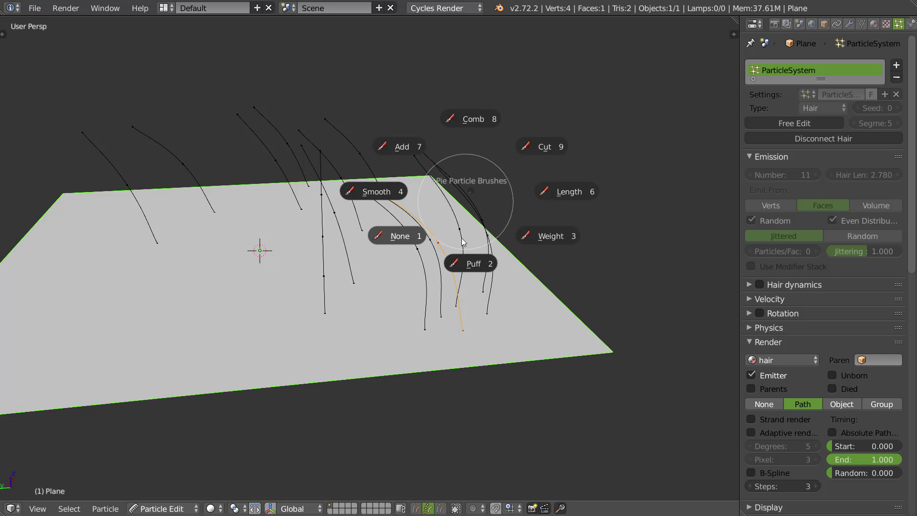
{"action": "left_click", "coordinate": [466, 254]}
{"action": "mouse_move", "coordinate": [451, 180]}
{"action": "middle_mouse_down"}
{"action": "mouse_move", "coordinate": [438, 221]}
{"action": "mouse_move", "coordinate": [336, 225]}
{"action": "mouse_move", "coordinate": [379, 258]}
{"action": "mouse_move", "coordinate": [422, 227]}
{"action": "mouse_move", "coordinate": [389, 241]}
{"action": "mouse_move", "coordinate": [371, 294]}
{"action": "mouse_move", "coordinate": [441, 299]}
{"action": "mouse_move", "coordinate": [497, 258]}
{"action": "middle_mouse_up"}
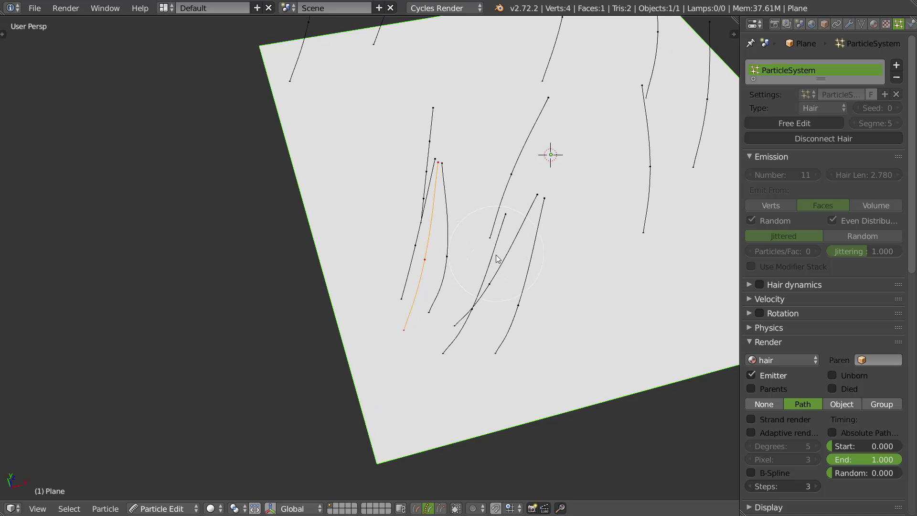
- Add another interpolated hair in the corner group, select it and comb it from several sides to follow its neighbours
{"action": "key", "text": "a"}
{"action": "key", "text": "w"}
{"action": "mouse_move", "coordinate": [474, 312]}
{"action": "middle_mouse_down"}
{"action": "mouse_move", "coordinate": [485, 294]}
{"action": "mouse_move", "coordinate": [545, 267]}
{"action": "mouse_move", "coordinate": [481, 304]}
{"action": "mouse_move", "coordinate": [532, 241]}
{"action": "mouse_move", "coordinate": [493, 237]}
{"action": "mouse_move", "coordinate": [478, 205]}
{"action": "middle_mouse_up"}
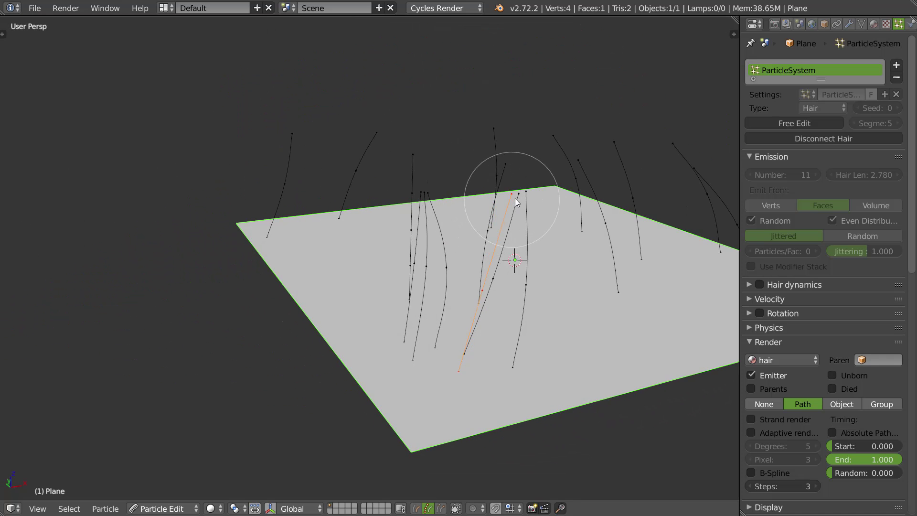
{"action": "mouse_move", "coordinate": [470, 247]}
{"action": "middle_mouse_down"}
{"action": "mouse_move", "coordinate": [545, 229]}
{"action": "mouse_move", "coordinate": [440, 211]}
{"action": "middle_mouse_up"}
{"action": "mouse_move", "coordinate": [420, 210]}
{"action": "left_mouse_down"}
{"action": "mouse_move", "coordinate": [496, 282]}
{"action": "mouse_move", "coordinate": [416, 213]}
{"action": "mouse_move", "coordinate": [455, 253]}
{"action": "left_mouse_up"}
{"action": "mouse_move", "coordinate": [454, 253]}
{"action": "middle_mouse_down"}
{"action": "mouse_move", "coordinate": [315, 254]}
{"action": "mouse_move", "coordinate": [520, 229]}
{"action": "middle_mouse_up"}
{"action": "mouse_move", "coordinate": [519, 230]}
{"action": "left_mouse_down"}
{"action": "mouse_move", "coordinate": [534, 219]}
{"action": "mouse_move", "coordinate": [446, 221]}
{"action": "left_mouse_up"}
{"action": "mouse_move", "coordinate": [446, 221]}
{"action": "middle_mouse_down"}
{"action": "mouse_move", "coordinate": [548, 241]}
{"action": "mouse_move", "coordinate": [470, 221]}
{"action": "middle_mouse_up"}
- Turn on the display of child hairs in Particle Edit and inspect them around the plane
{"action": "right_click", "coordinate": [539, 227]}
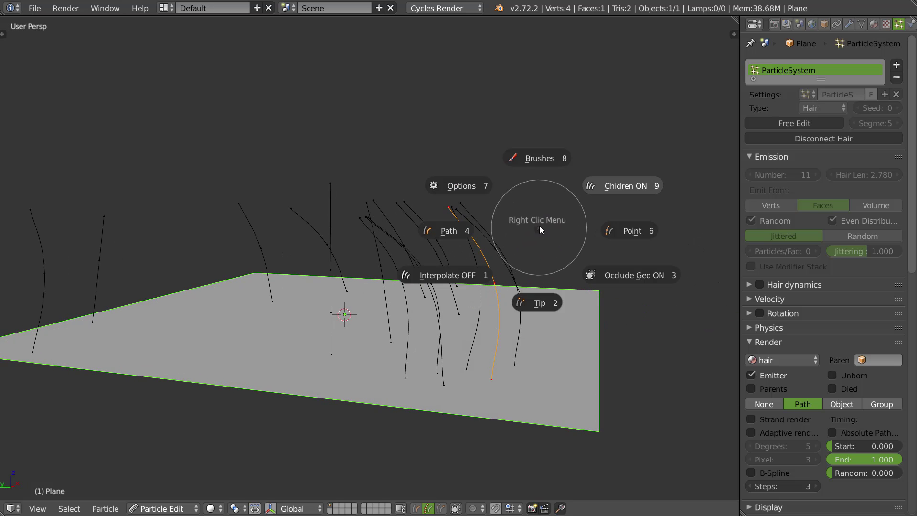
{"action": "left_click", "coordinate": [619, 186]}
{"action": "middle_click_drag", "start_coordinate": [529, 211], "coordinate": [472, 233]}
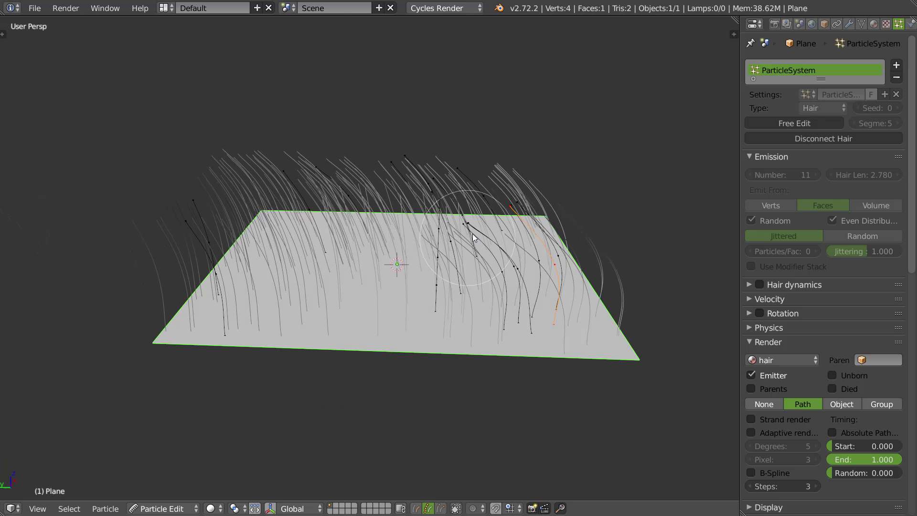
{"action": "middle_click_drag", "start_coordinate": [368, 309], "coordinate": [549, 274]}
{"action": "middle_click_drag", "start_coordinate": [514, 228], "coordinate": [466, 131]}
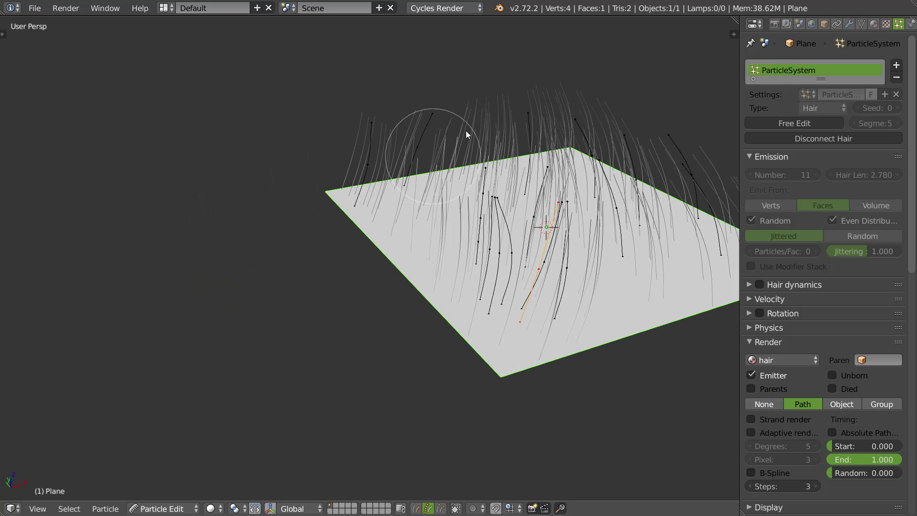
- Set the number of displayed interpolated children to 73
{"action": "scroll", "coordinate": [821, 340], "scroll_direction": "down", "scroll_amount": 10}
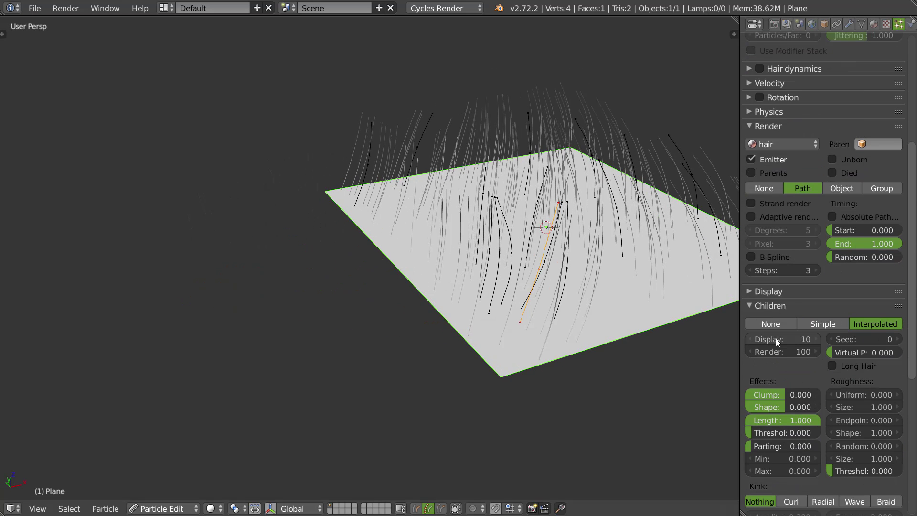
{"action": "left_click_drag", "start_coordinate": [779, 341], "coordinate": [807, 340]}
{"action": "mouse_move", "coordinate": [502, 248]}
{"action": "middle_mouse_down"}
{"action": "mouse_move", "coordinate": [446, 258]}
{"action": "mouse_move", "coordinate": [474, 273]}
{"action": "mouse_move", "coordinate": [363, 264]}
{"action": "mouse_move", "coordinate": [427, 237]}
{"action": "middle_mouse_up"}
{"action": "scroll", "coordinate": [427, 237], "scroll_direction": "down", "scroll_amount": 4}
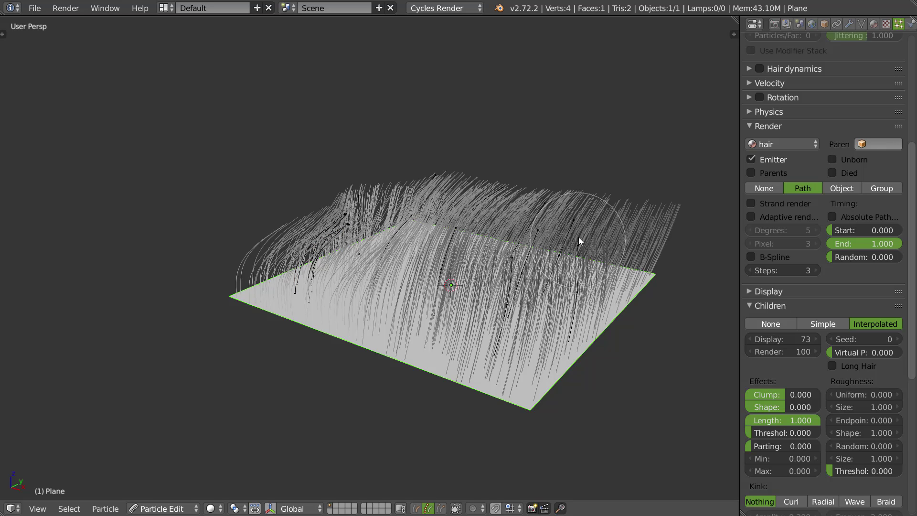
- Select a single parent hair among the dense children and comb it with the Comb brush
{"action": "key", "text": "w"}
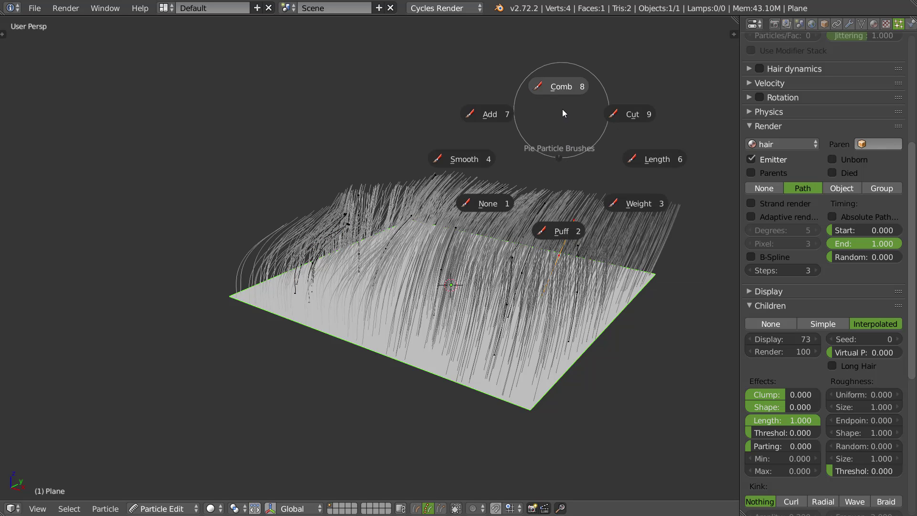
{"action": "left_click", "coordinate": [569, 89]}
{"action": "mouse_move", "coordinate": [569, 89]}
{"action": "middle_mouse_down"}
{"action": "mouse_move", "coordinate": [536, 186]}
{"action": "mouse_move", "coordinate": [590, 228]}
{"action": "middle_mouse_up"}
{"action": "mouse_move", "coordinate": [589, 227]}
{"action": "left_mouse_down"}
{"action": "mouse_move", "coordinate": [567, 211]}
{"action": "mouse_move", "coordinate": [614, 222]}
{"action": "mouse_move", "coordinate": [537, 240]}
{"action": "mouse_move", "coordinate": [549, 254]}
{"action": "mouse_move", "coordinate": [551, 240]}
{"action": "mouse_move", "coordinate": [601, 203]}
{"action": "mouse_move", "coordinate": [555, 256]}
{"action": "mouse_move", "coordinate": [581, 254]}
{"action": "left_mouse_up"}
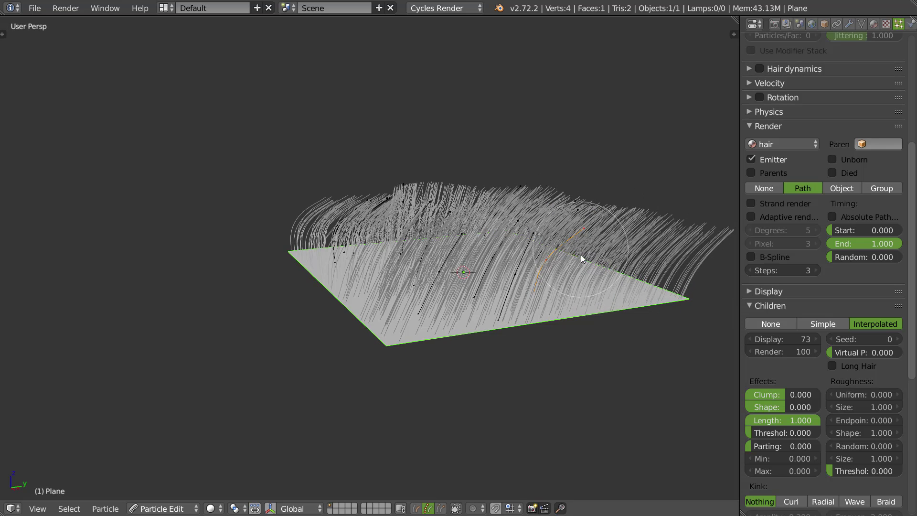
- Turn on Keep Lengths and comb the selected parent hair upward with several strokes from different views
{"action": "key", "text": "w"}
{"action": "key", "text": "Escape"}
{"action": "key", "text": "alt+w"}
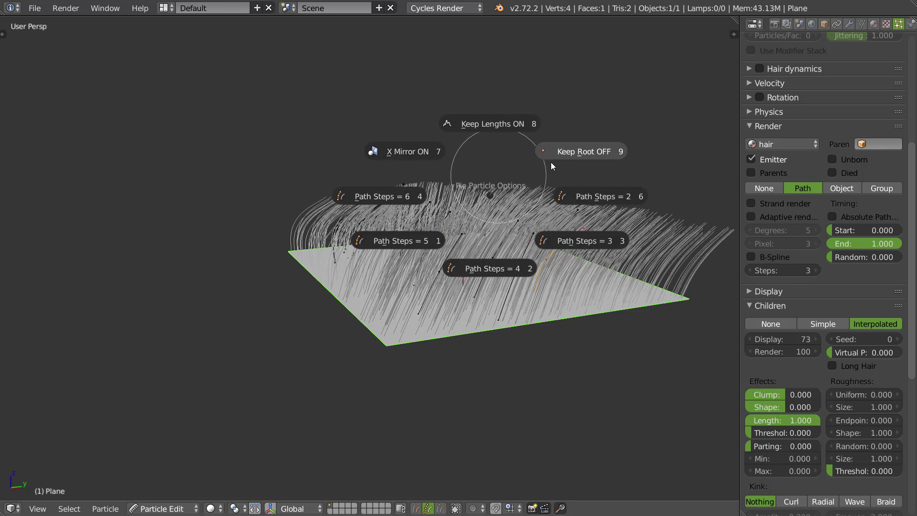
{"action": "left_click", "coordinate": [503, 127]}
{"action": "middle_click_drag", "start_coordinate": [563, 220], "coordinate": [598, 237]}
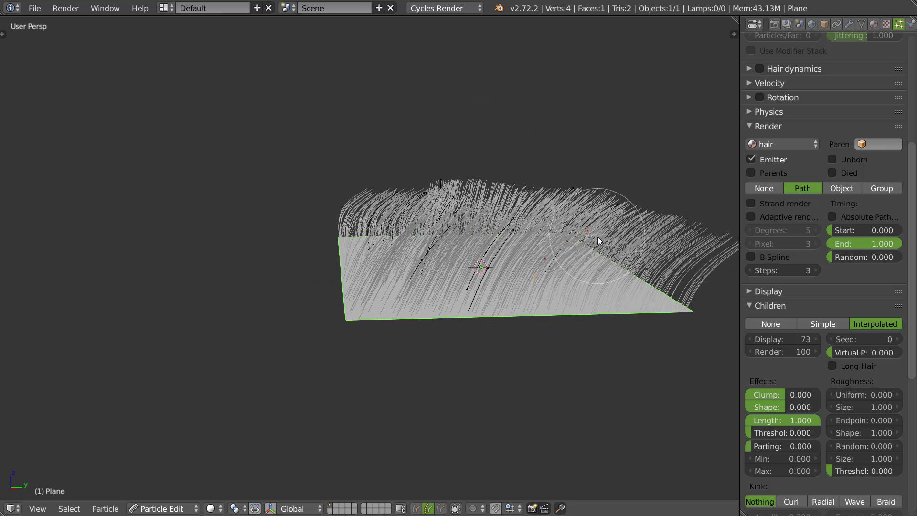
{"action": "left_click_drag", "start_coordinate": [588, 222], "coordinate": [589, 229]}
{"action": "middle_click_drag", "start_coordinate": [589, 228], "coordinate": [557, 262]}
{"action": "mouse_move", "coordinate": [557, 262]}
{"action": "left_mouse_down"}
{"action": "mouse_move", "coordinate": [566, 222]}
{"action": "mouse_move", "coordinate": [580, 224]}
{"action": "left_mouse_up"}
{"action": "mouse_move", "coordinate": [537, 260]}
{"action": "left_mouse_down"}
{"action": "mouse_move", "coordinate": [591, 222]}
{"action": "mouse_move", "coordinate": [587, 204]}
{"action": "left_mouse_up"}
{"action": "mouse_move", "coordinate": [549, 266]}
{"action": "left_mouse_down"}
{"action": "mouse_move", "coordinate": [571, 214]}
{"action": "mouse_move", "coordinate": [551, 215]}
{"action": "mouse_move", "coordinate": [575, 217]}
{"action": "left_mouse_up"}
{"action": "mouse_move", "coordinate": [575, 216]}
{"action": "middle_mouse_down"}
{"action": "mouse_move", "coordinate": [538, 260]}
{"action": "mouse_move", "coordinate": [483, 231]}
{"action": "mouse_move", "coordinate": [489, 210]}
{"action": "mouse_move", "coordinate": [426, 223]}
{"action": "mouse_move", "coordinate": [401, 242]}
{"action": "mouse_move", "coordinate": [514, 237]}
{"action": "mouse_move", "coordinate": [455, 208]}
{"action": "mouse_move", "coordinate": [462, 196]}
{"action": "mouse_move", "coordinate": [449, 206]}
{"action": "mouse_move", "coordinate": [449, 219]}
{"action": "mouse_move", "coordinate": [497, 243]}
{"action": "mouse_move", "coordinate": [479, 234]}
{"action": "mouse_move", "coordinate": [510, 224]}
{"action": "mouse_move", "coordinate": [466, 214]}
{"action": "middle_mouse_up"}
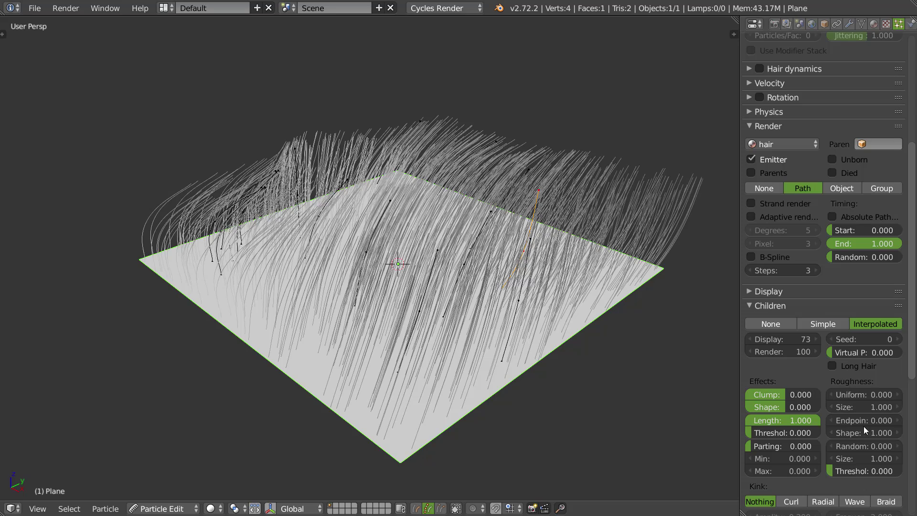
- Set the interpolated children's clump to 0.612, clump shape to 0.122 and length to 0.850
{"action": "left_click_drag", "start_coordinate": [792, 394], "coordinate": [813, 396]}
{"action": "middle_click_drag", "start_coordinate": [509, 253], "coordinate": [411, 240]}
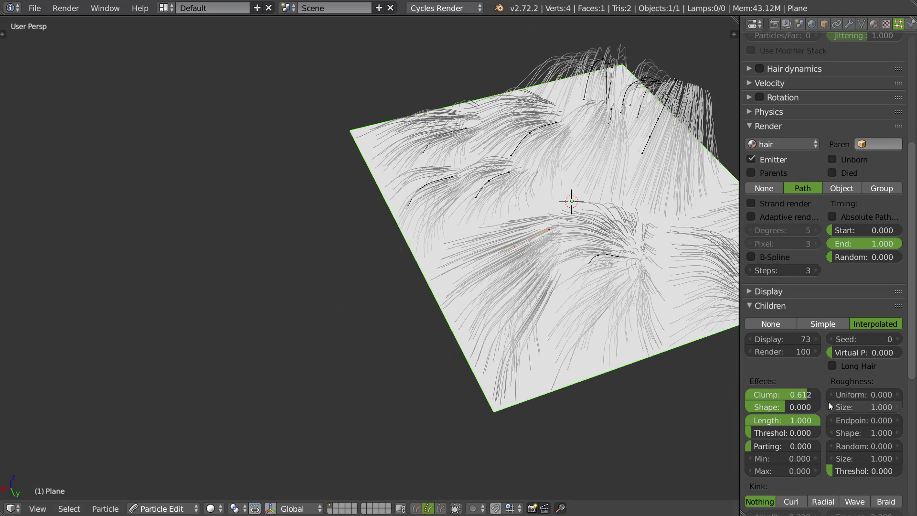
{"action": "left_click_drag", "start_coordinate": [778, 408], "coordinate": [798, 426]}
{"action": "middle_click_drag", "start_coordinate": [592, 261], "coordinate": [591, 228]}
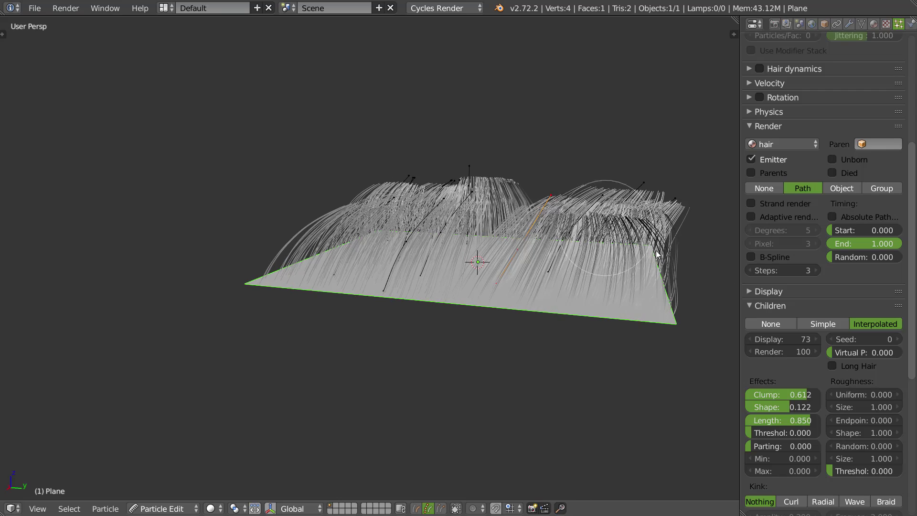
- Set the children's length threshold to 0.252 and inspect the hair tips from several views
{"action": "left_click_drag", "start_coordinate": [769, 432], "coordinate": [780, 435]}
{"action": "middle_click_drag", "start_coordinate": [724, 351], "coordinate": [429, 305]}
{"action": "scroll", "coordinate": [575, 215], "scroll_direction": "up", "scroll_amount": 5}
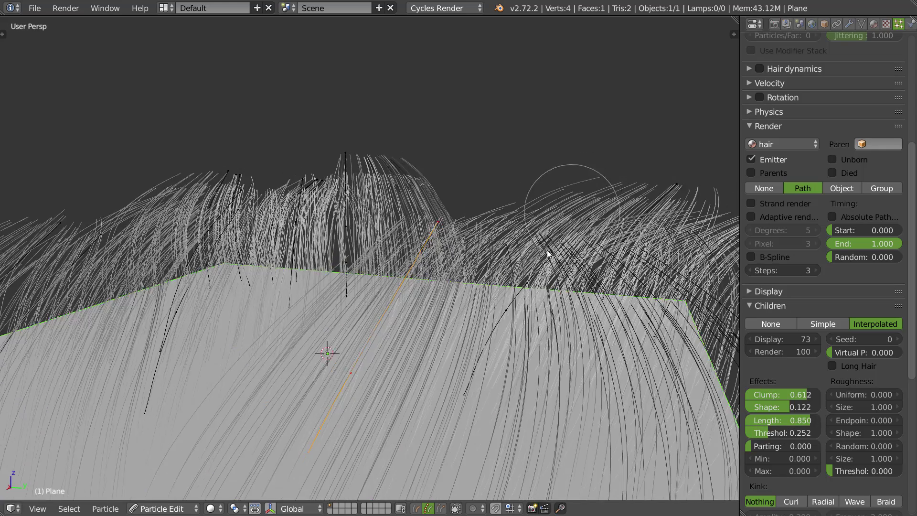
{"action": "mouse_move", "coordinate": [496, 257]}
{"action": "middle_mouse_down"}
{"action": "mouse_move", "coordinate": [511, 218]}
{"action": "mouse_move", "coordinate": [483, 234]}
{"action": "mouse_move", "coordinate": [496, 236]}
{"action": "middle_mouse_up"}
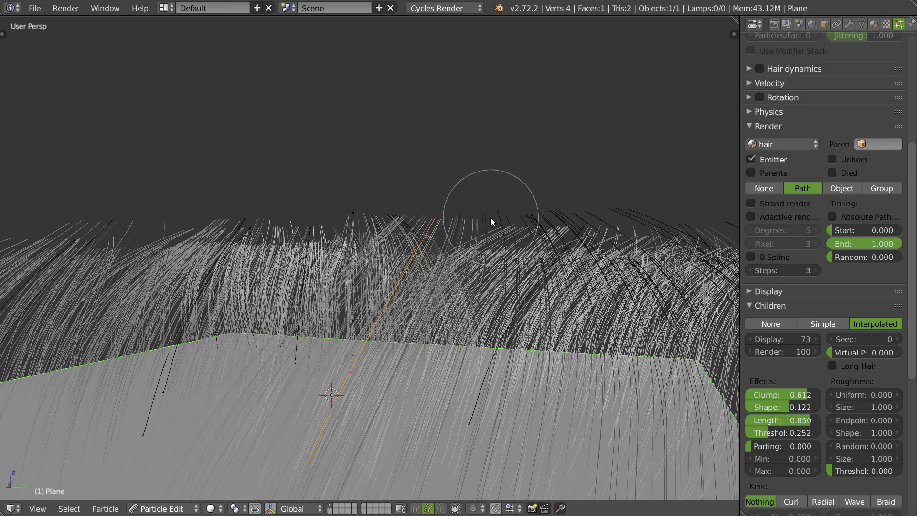
{"action": "mouse_move", "coordinate": [571, 263]}
{"action": "middle_mouse_down"}
{"action": "mouse_move", "coordinate": [593, 285]}
{"action": "mouse_move", "coordinate": [626, 281]}
{"action": "mouse_move", "coordinate": [606, 277]}
{"action": "middle_mouse_up"}
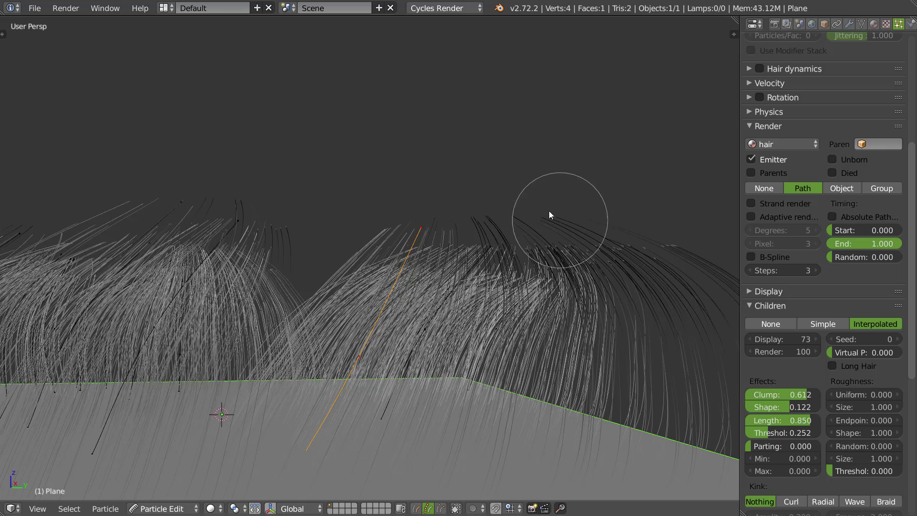
{"action": "middle_click_drag", "start_coordinate": [587, 224], "coordinate": [716, 405]}
- Set the children's length threshold to 0.612, clump shape to 0.041, endpoint roughness to 0.026 and random roughness to 0.055
{"action": "left_click_drag", "start_coordinate": [774, 433], "coordinate": [795, 434]}
{"action": "left_click_drag", "start_coordinate": [858, 420], "coordinate": [883, 449]}
{"action": "middle_click_drag", "start_coordinate": [475, 272], "coordinate": [444, 282]}
{"action": "mouse_move", "coordinate": [790, 411]}
{"action": "left_mouse_down"}
{"action": "mouse_move", "coordinate": [775, 408]}
{"action": "mouse_move", "coordinate": [786, 408]}
{"action": "mouse_move", "coordinate": [792, 434]}
{"action": "left_mouse_up"}
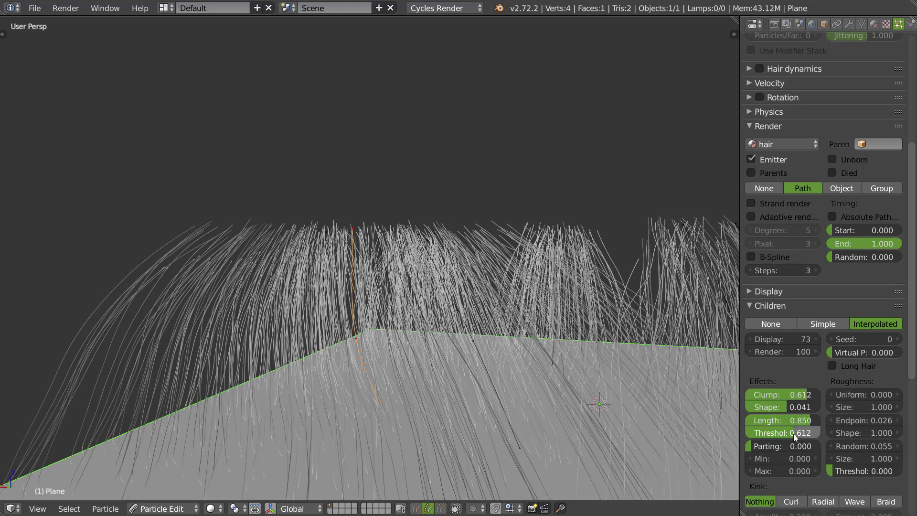
{"action": "mouse_move", "coordinate": [383, 277]}
{"action": "middle_mouse_down"}
{"action": "mouse_move", "coordinate": [516, 293]}
{"action": "mouse_move", "coordinate": [466, 308]}
{"action": "mouse_move", "coordinate": [522, 294]}
{"action": "mouse_move", "coordinate": [434, 260]}
{"action": "mouse_move", "coordinate": [442, 225]}
{"action": "mouse_move", "coordinate": [436, 265]}
{"action": "mouse_move", "coordinate": [446, 261]}
{"action": "middle_mouse_up"}
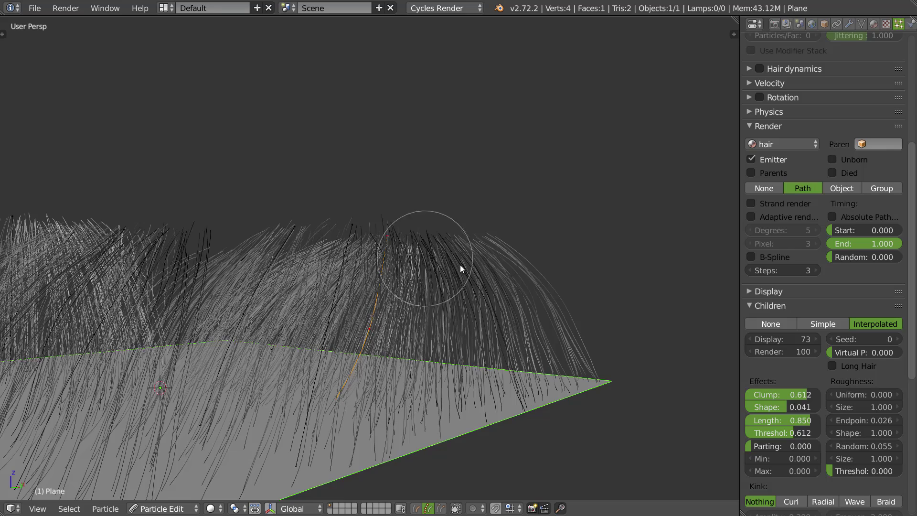
{"action": "middle_click_drag", "start_coordinate": [563, 306], "coordinate": [526, 306]}
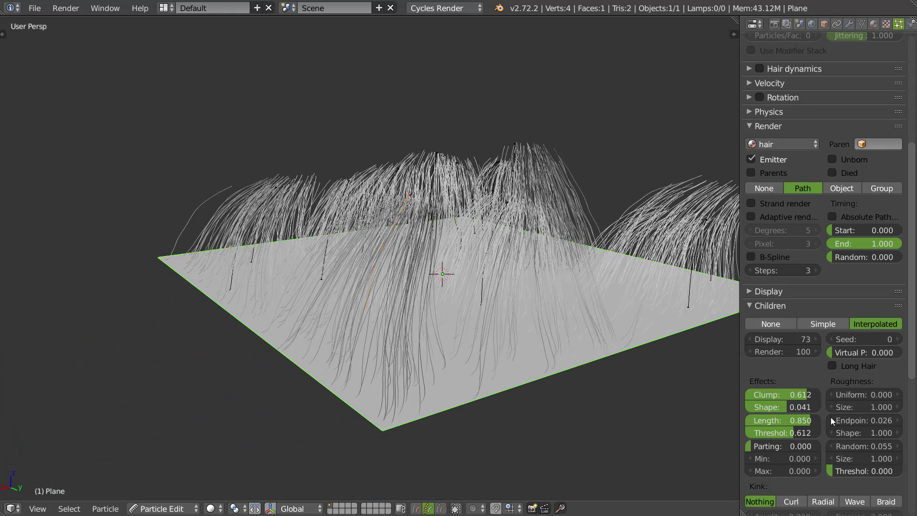
- Turn on Long Hair for the interpolated children and inspect the hairs around the plane
{"action": "left_click", "coordinate": [832, 366]}
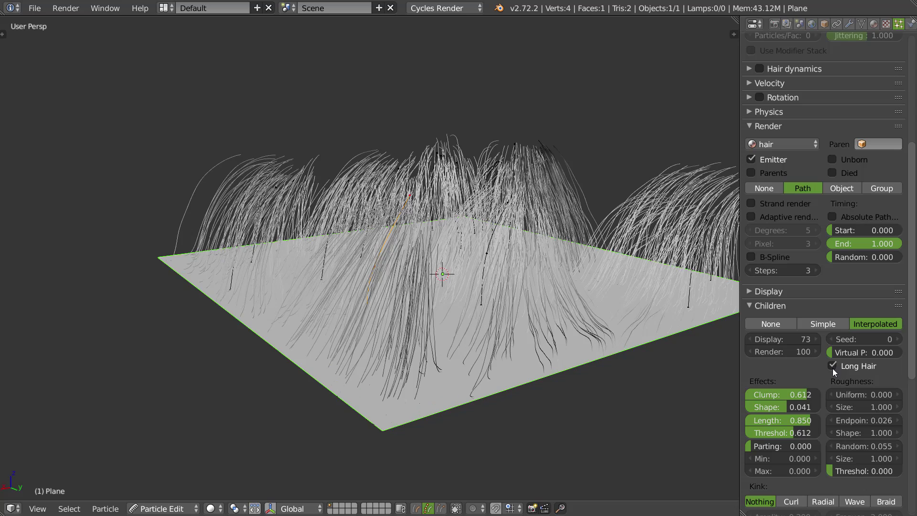
{"action": "middle_click_drag", "start_coordinate": [541, 305], "coordinate": [523, 297]}
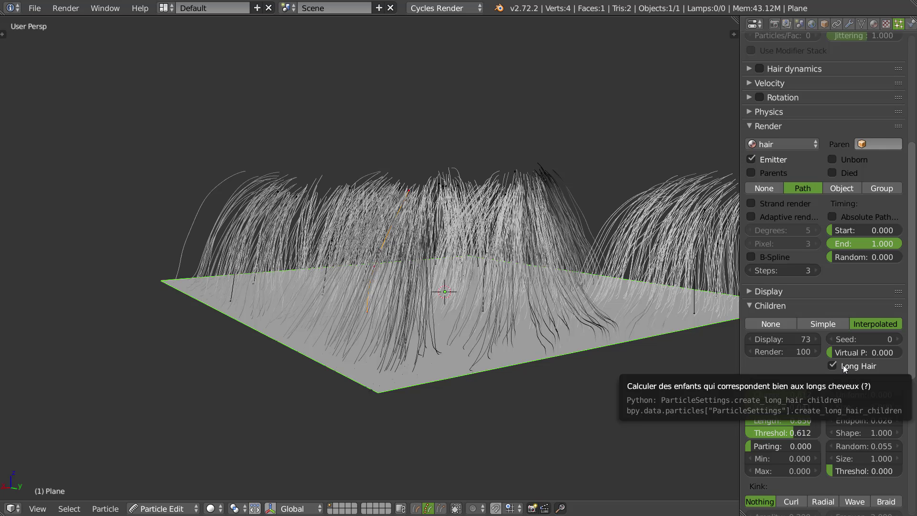
{"action": "middle_click_drag", "start_coordinate": [349, 257], "coordinate": [377, 178]}
{"action": "middle_click_drag", "start_coordinate": [418, 208], "coordinate": [620, 259]}
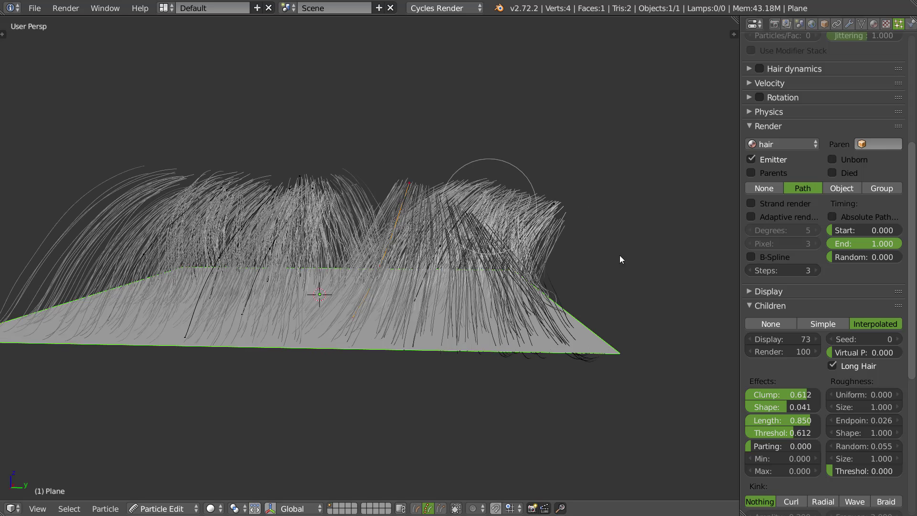
- Compare Simple with Interpolated children, ending on Simple, and inspect the resulting tufts up close
{"action": "left_click", "coordinate": [820, 324]}
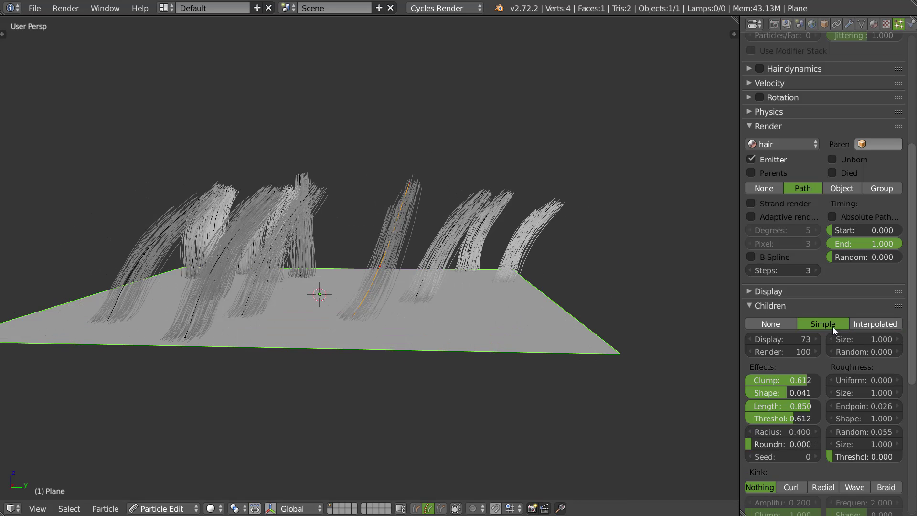
{"action": "left_click", "coordinate": [855, 324]}
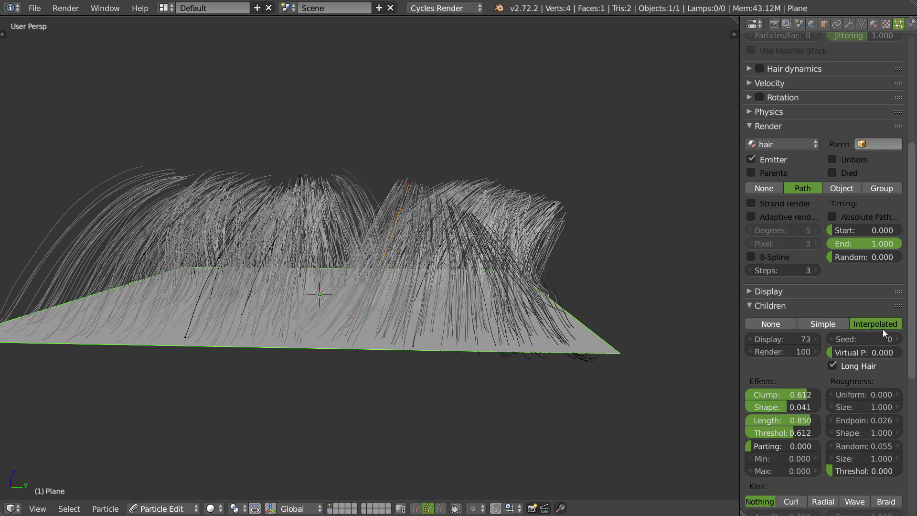
{"action": "left_click", "coordinate": [823, 325]}
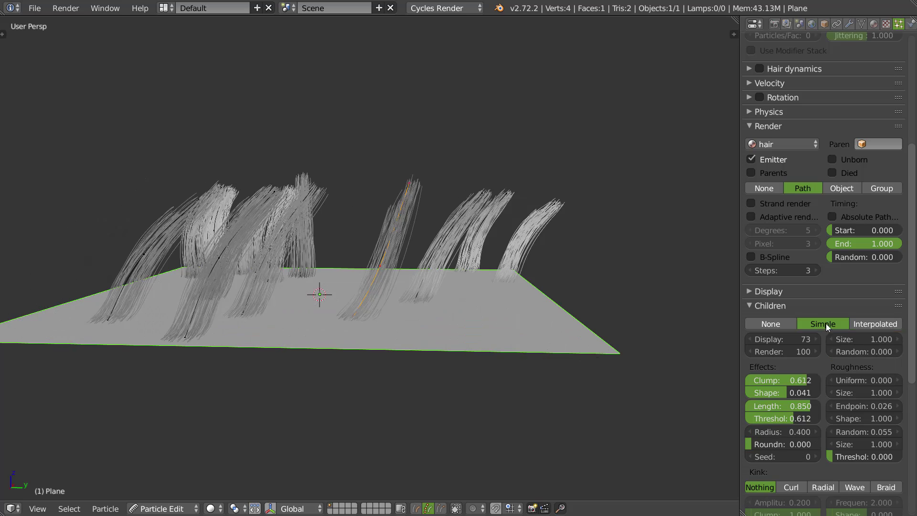
{"action": "middle_click_drag", "start_coordinate": [573, 258], "coordinate": [399, 251]}
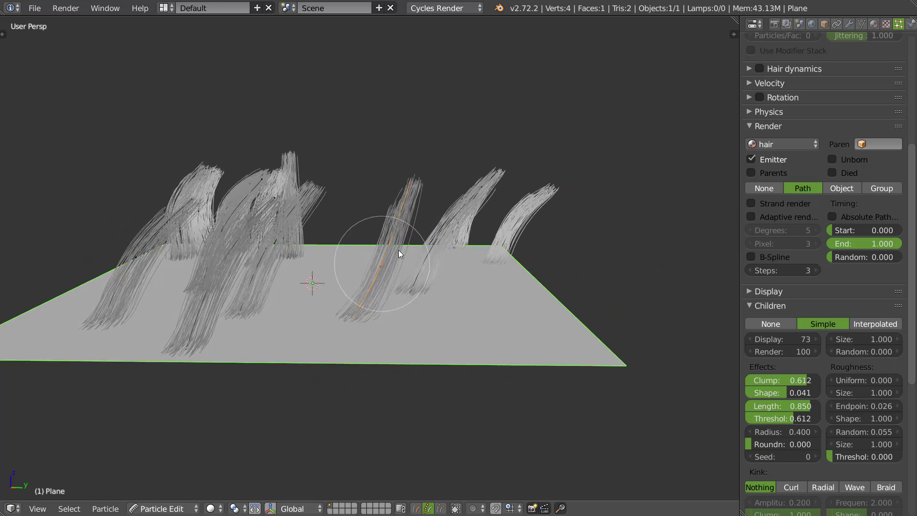
{"action": "scroll", "coordinate": [398, 250], "scroll_direction": "up", "scroll_amount": 3}
{"action": "middle_click_drag", "start_coordinate": [418, 219], "coordinate": [375, 243]}
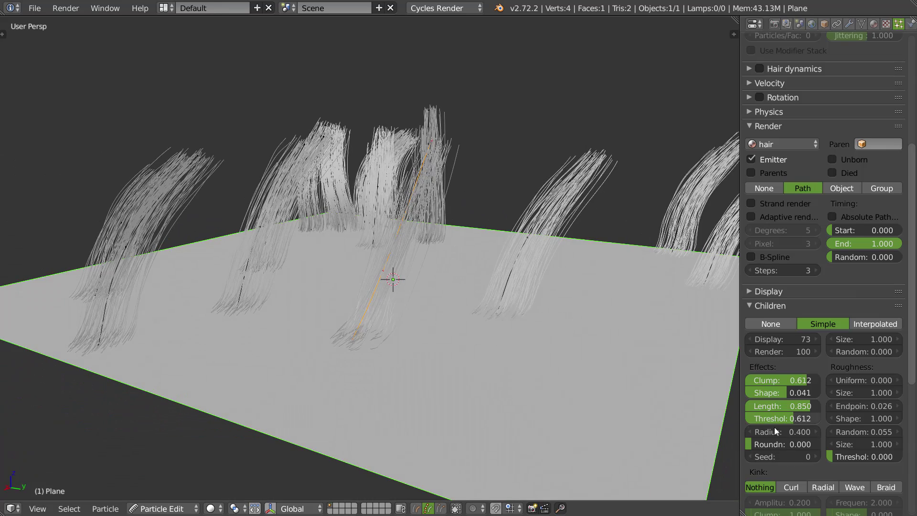
- Set the simple children's radius to 0.700 and their clump to 1.000
{"action": "left_click_drag", "start_coordinate": [767, 432], "coordinate": [771, 435]}
{"action": "middle_click_drag", "start_coordinate": [342, 352], "coordinate": [451, 339]}
{"action": "left_click_drag", "start_coordinate": [808, 380], "coordinate": [823, 383]}
{"action": "mouse_move", "coordinate": [391, 301]}
{"action": "middle_mouse_down"}
{"action": "mouse_move", "coordinate": [288, 310]}
{"action": "mouse_move", "coordinate": [340, 311]}
{"action": "middle_mouse_up"}
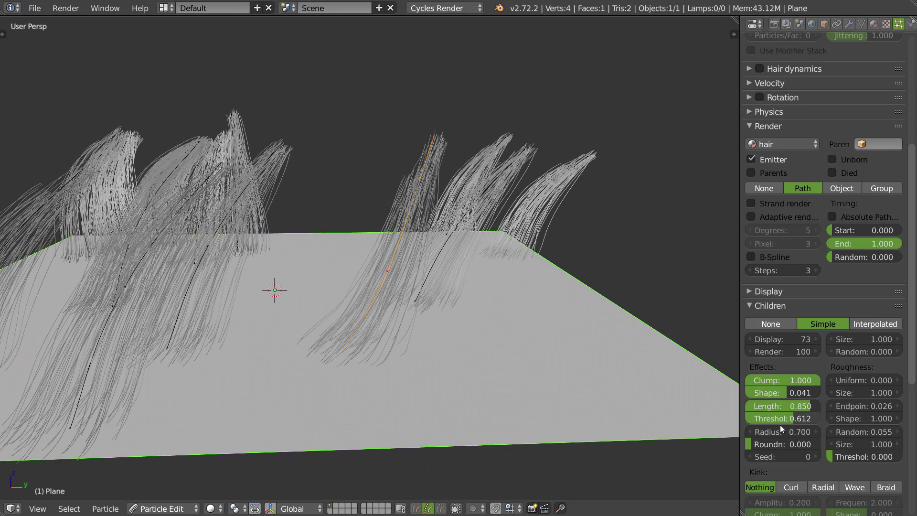
- Set the children's length threshold to 0.966, with uniform roughness 0.038, endpoint roughness 0.006 and random roughness 0.054
{"action": "mouse_move", "coordinate": [793, 421]}
{"action": "left_mouse_down"}
{"action": "mouse_move", "coordinate": [783, 420]}
{"action": "mouse_move", "coordinate": [804, 423]}
{"action": "left_mouse_up"}
{"action": "left_click_drag", "start_coordinate": [861, 381], "coordinate": [858, 431]}
{"action": "mouse_move", "coordinate": [525, 296]}
{"action": "middle_mouse_down"}
{"action": "mouse_move", "coordinate": [393, 318]}
{"action": "mouse_move", "coordinate": [471, 319]}
{"action": "middle_mouse_up"}
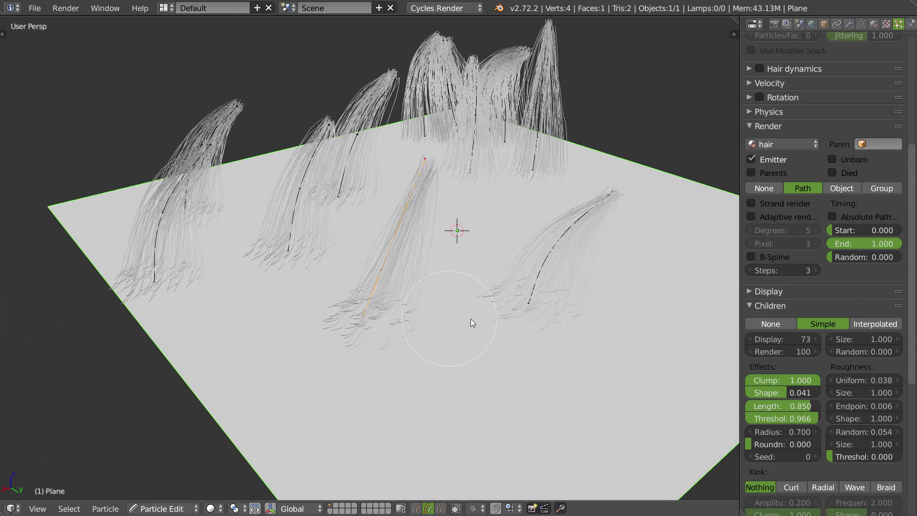
- Choose a particle brush and switch the render engine to Blender Render
{"action": "key", "text": "w"}
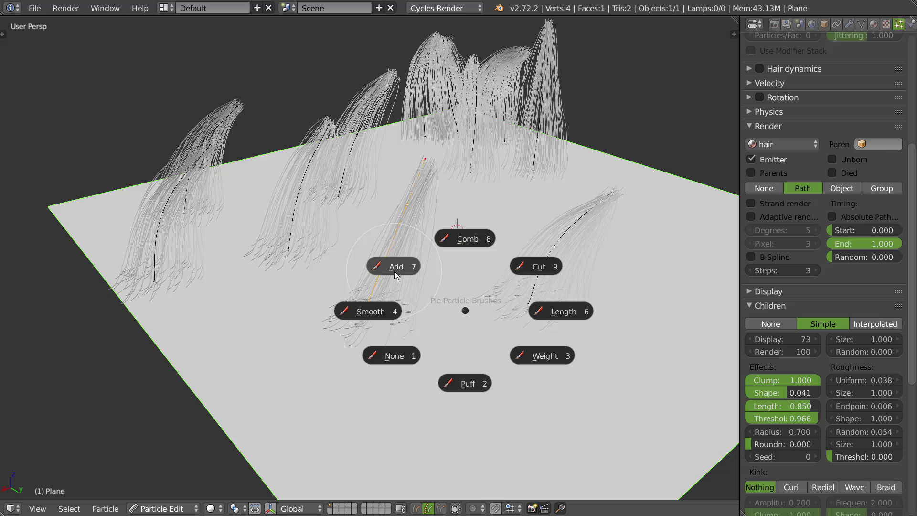
{"action": "left_click", "coordinate": [448, 162]}
{"action": "left_click", "coordinate": [432, 9]}
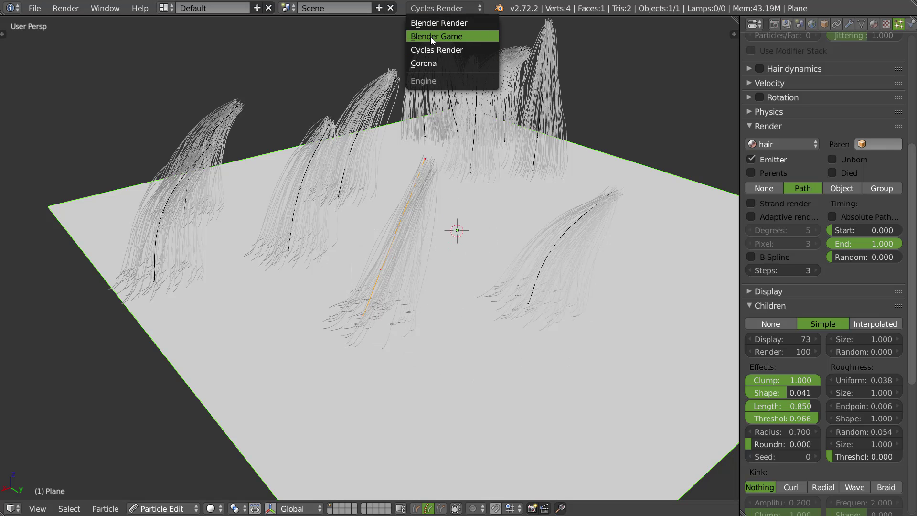
{"action": "left_click", "coordinate": [432, 23]}
{"action": "mouse_move", "coordinate": [389, 160]}
{"action": "middle_mouse_down"}
{"action": "mouse_move", "coordinate": [460, 158]}
{"action": "mouse_move", "coordinate": [412, 208]}
{"action": "mouse_move", "coordinate": [417, 168]}
{"action": "mouse_move", "coordinate": [406, 154]}
{"action": "mouse_move", "coordinate": [430, 205]}
{"action": "middle_mouse_up"}
- Add several new parent hairs at different spots on the plane with the Add brush
{"action": "key", "text": "w"}
{"action": "left_click", "coordinate": [459, 219]}
{"action": "left_click", "coordinate": [387, 187]}
{"action": "mouse_move", "coordinate": [466, 302]}
{"action": "middle_mouse_down"}
{"action": "mouse_move", "coordinate": [522, 308]}
{"action": "mouse_move", "coordinate": [449, 309]}
{"action": "mouse_move", "coordinate": [452, 329]}
{"action": "middle_mouse_up"}
{"action": "mouse_move", "coordinate": [452, 329]}
{"action": "left_mouse_down"}
{"action": "mouse_move", "coordinate": [367, 361]}
{"action": "mouse_move", "coordinate": [379, 351]}
{"action": "mouse_move", "coordinate": [517, 351]}
{"action": "mouse_move", "coordinate": [626, 311]}
{"action": "left_mouse_up"}
{"action": "middle_click_drag", "start_coordinate": [626, 311], "coordinate": [597, 331]}
{"action": "middle_click_drag", "start_coordinate": [506, 282], "coordinate": [532, 290]}
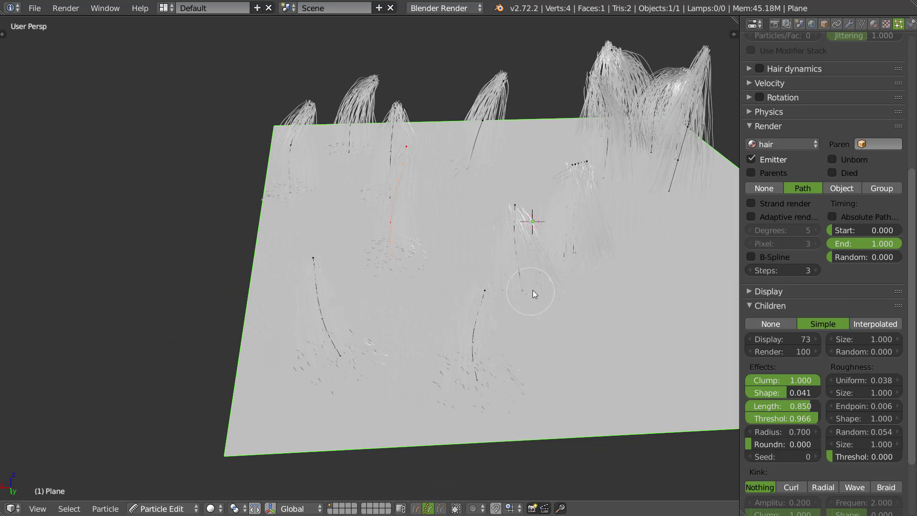
{"action": "left_click_drag", "start_coordinate": [548, 190], "coordinate": [549, 202]}
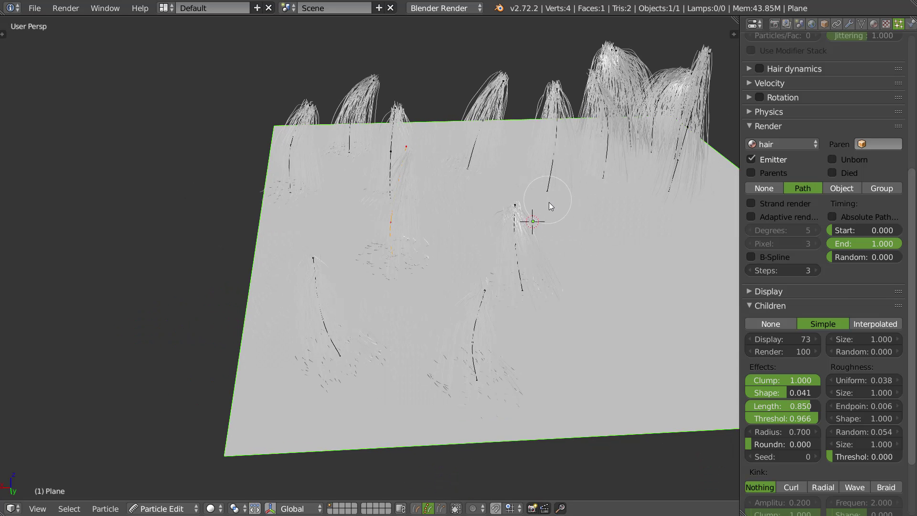
{"action": "left_click", "coordinate": [594, 221]}
{"action": "left_click", "coordinate": [461, 210]}
- Try to add a dense row of hairs with one long Add brush stroke, and undo it
{"action": "left_click_drag", "start_coordinate": [618, 305], "coordinate": [591, 360]}
{"action": "middle_click_drag", "start_coordinate": [526, 311], "coordinate": [465, 305]}
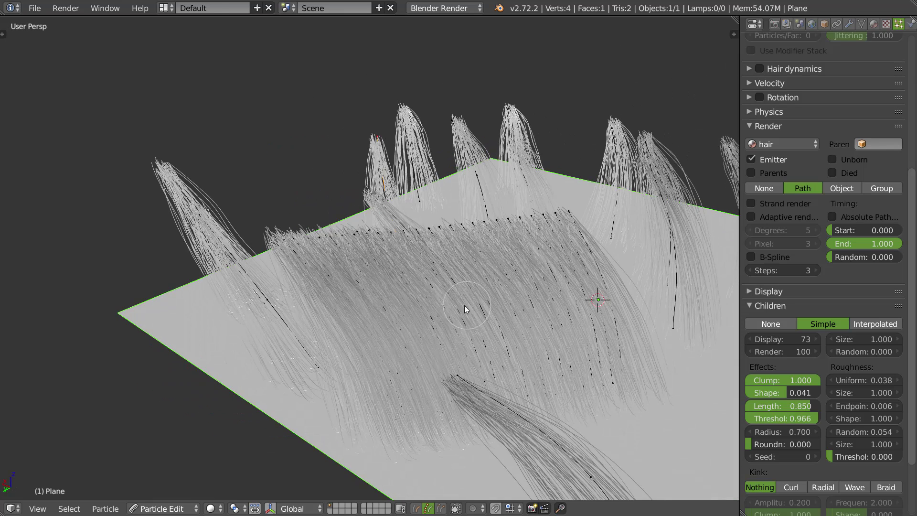
{"action": "key", "text": "ctrl+z"}
- Select one parent hair near the plane's edge and activate the Comb brush, viewing the hair from different angles
{"action": "mouse_move", "coordinate": [527, 234]}
{"action": "middle_mouse_down"}
{"action": "mouse_move", "coordinate": [510, 288]}
{"action": "mouse_move", "coordinate": [460, 302]}
{"action": "mouse_move", "coordinate": [417, 288]}
{"action": "mouse_move", "coordinate": [406, 237]}
{"action": "middle_mouse_up"}
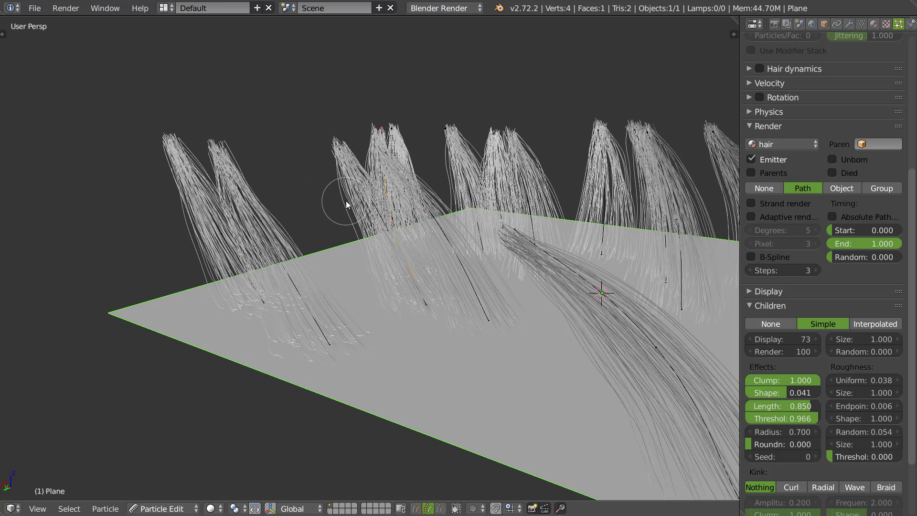
{"action": "right_click", "coordinate": [356, 178]}
{"action": "key", "text": "w"}
{"action": "left_click", "coordinate": [333, 58]}
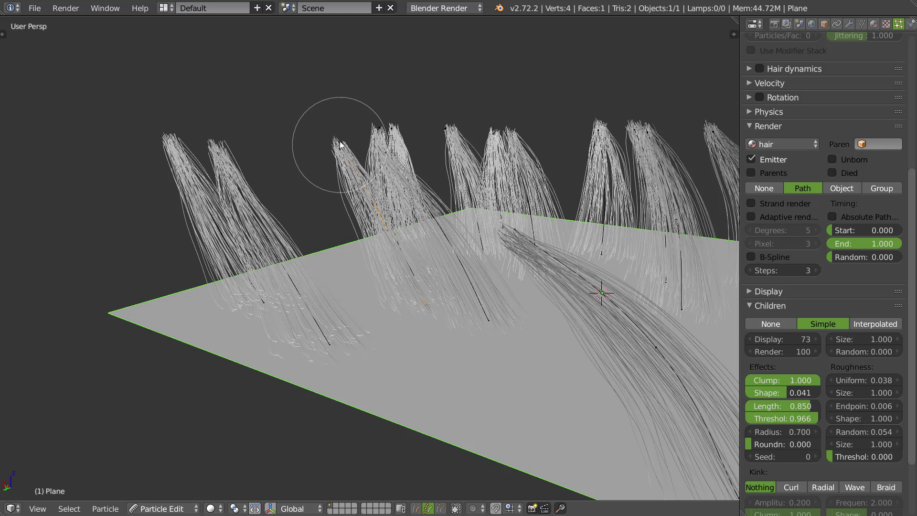
{"action": "mouse_move", "coordinate": [353, 148]}
{"action": "middle_mouse_down"}
{"action": "mouse_move", "coordinate": [426, 183]}
{"action": "mouse_move", "coordinate": [411, 171]}
{"action": "mouse_move", "coordinate": [403, 113]}
{"action": "middle_mouse_up"}
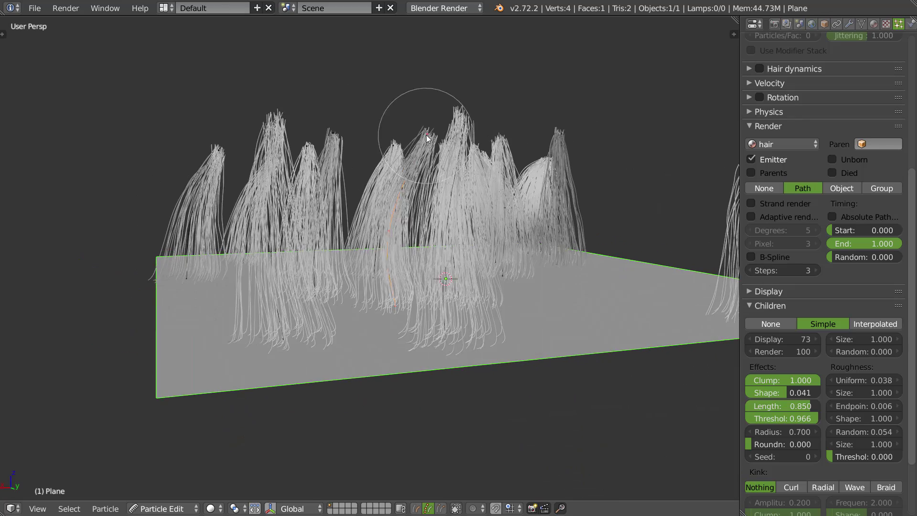
{"action": "mouse_move", "coordinate": [406, 210]}
{"action": "middle_mouse_down"}
{"action": "mouse_move", "coordinate": [425, 145]}
{"action": "mouse_move", "coordinate": [408, 166]}
{"action": "mouse_move", "coordinate": [231, 188]}
{"action": "mouse_move", "coordinate": [364, 174]}
{"action": "mouse_move", "coordinate": [448, 217]}
{"action": "middle_mouse_up"}
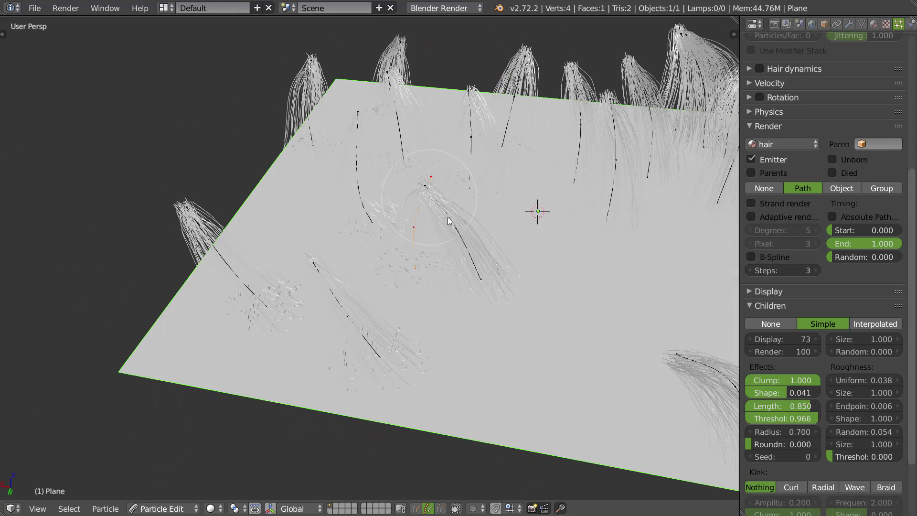
- Switch to the Add brush and briefly check the brush settings
{"action": "key", "text": "w"}
{"action": "left_click", "coordinate": [390, 176]}
{"action": "key", "text": "t"}
{"action": "key", "text": "t"}
{"action": "middle_click_drag", "start_coordinate": [476, 193], "coordinate": [483, 202]}
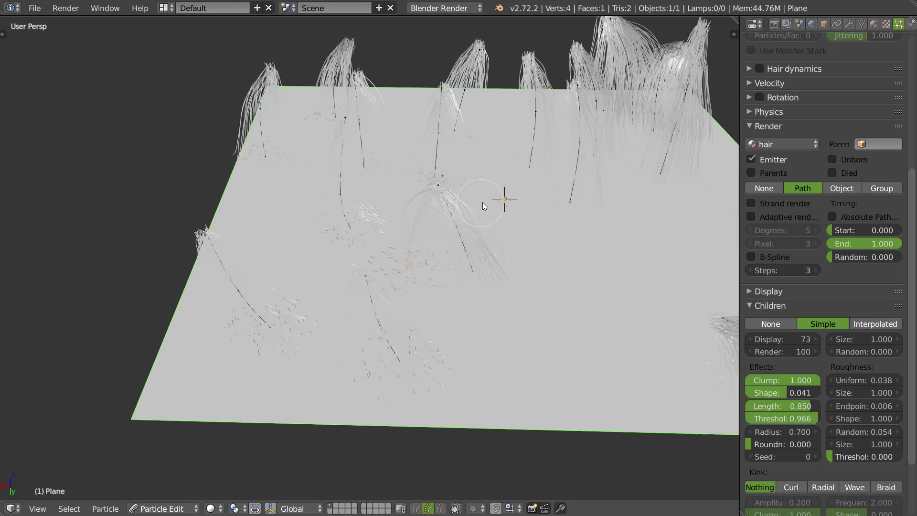
{"action": "mouse_move", "coordinate": [434, 296]}
{"action": "middle_mouse_down"}
{"action": "mouse_move", "coordinate": [431, 248]}
{"action": "mouse_move", "coordinate": [377, 241]}
{"action": "mouse_move", "coordinate": [371, 222]}
{"action": "middle_mouse_up"}
- Comb the selected parent hair toward the neighbouring tuft with the Comb brush
{"action": "key", "text": "w"}
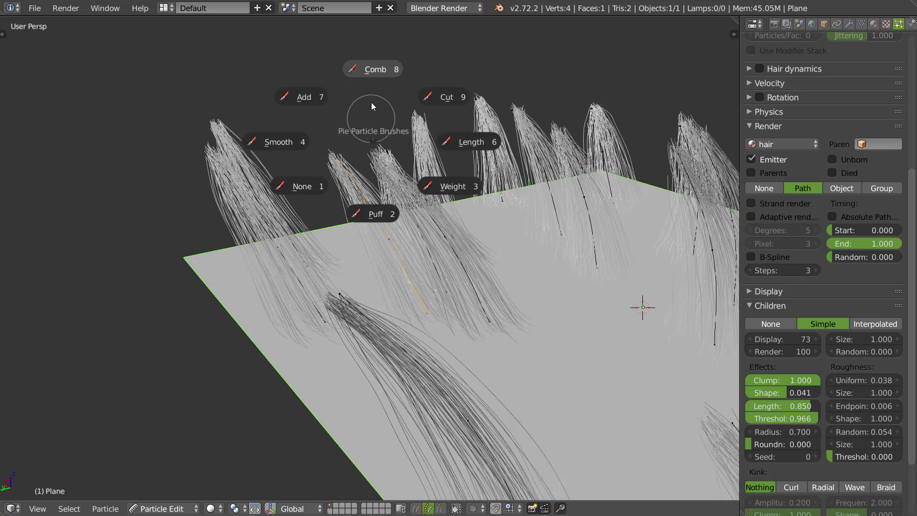
{"action": "left_click", "coordinate": [368, 71]}
{"action": "mouse_move", "coordinate": [352, 159]}
{"action": "left_mouse_down"}
{"action": "mouse_move", "coordinate": [379, 153]}
{"action": "mouse_move", "coordinate": [391, 239]}
{"action": "left_mouse_up"}
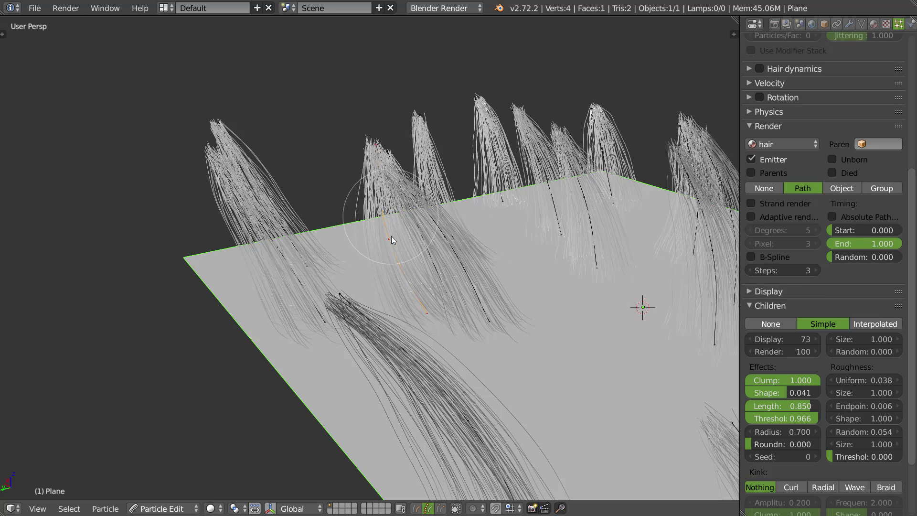
{"action": "mouse_move", "coordinate": [401, 235]}
{"action": "middle_mouse_down"}
{"action": "mouse_move", "coordinate": [371, 192]}
{"action": "mouse_move", "coordinate": [400, 239]}
{"action": "middle_mouse_up"}
{"action": "left_click_drag", "start_coordinate": [400, 238], "coordinate": [409, 238]}
- Adjust the clump shape of the simple children slightly and check the tufts
{"action": "mouse_move", "coordinate": [409, 238]}
{"action": "middle_mouse_down"}
{"action": "mouse_move", "coordinate": [474, 196]}
{"action": "mouse_move", "coordinate": [541, 195]}
{"action": "mouse_move", "coordinate": [563, 214]}
{"action": "mouse_move", "coordinate": [530, 208]}
{"action": "mouse_move", "coordinate": [550, 181]}
{"action": "middle_mouse_up"}
{"action": "left_click_drag", "start_coordinate": [788, 391], "coordinate": [789, 395]}
{"action": "middle_click_drag", "start_coordinate": [458, 267], "coordinate": [396, 248]}
- Show the plane's materials and select the hair material slot
{"action": "scroll", "coordinate": [829, 219], "scroll_direction": "up", "scroll_amount": 6}
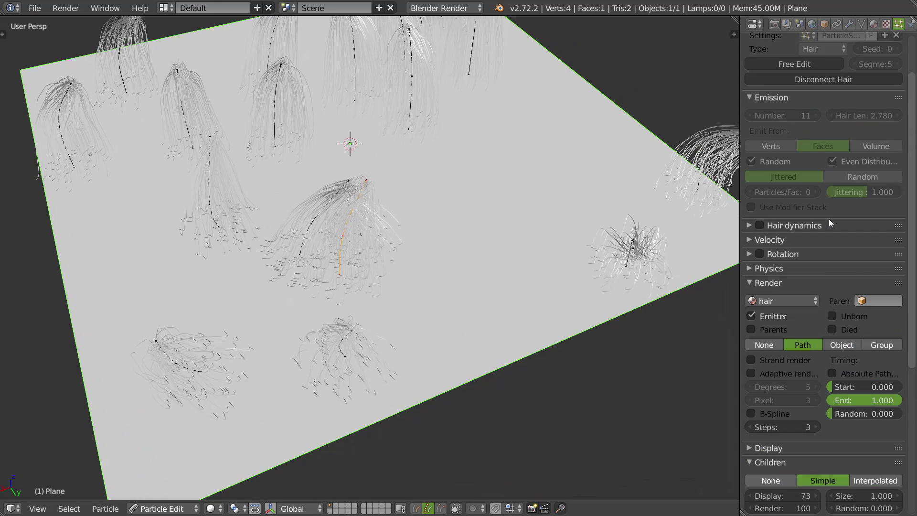
{"action": "scroll", "coordinate": [829, 219], "scroll_direction": "up", "scroll_amount": 3}
{"action": "left_click", "coordinate": [873, 23]}
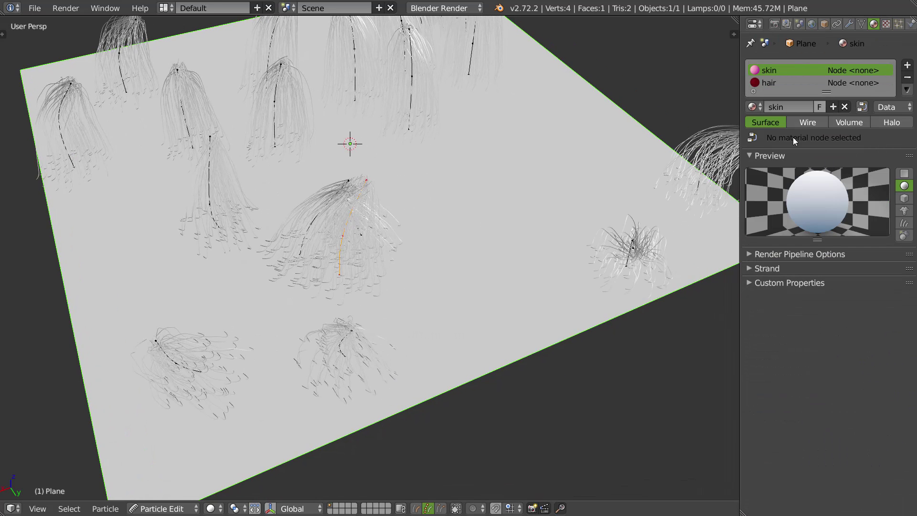
{"action": "left_click", "coordinate": [778, 83]}
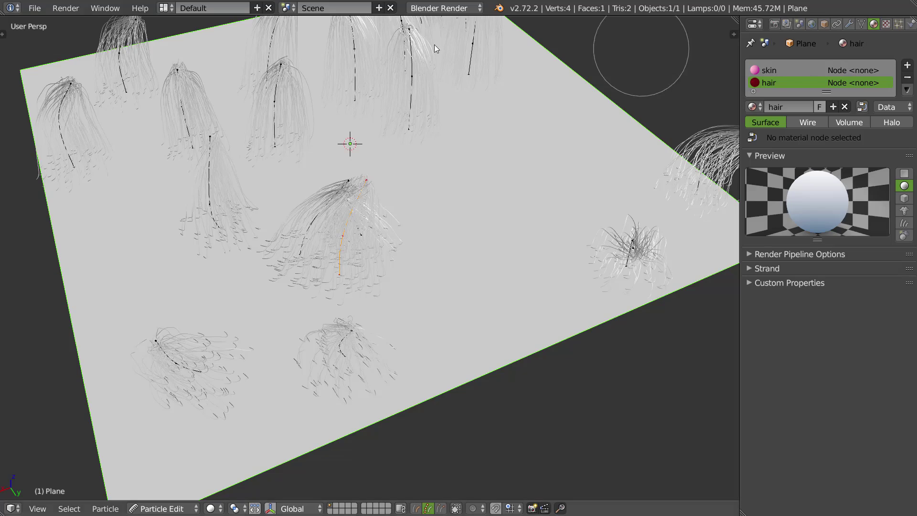
- Switch the render engine back to Cycles Render and view the tufts from a low angle
{"action": "left_click", "coordinate": [444, 8]}
{"action": "left_click", "coordinate": [437, 60]}
{"action": "mouse_move", "coordinate": [443, 47]}
{"action": "middle_mouse_down"}
{"action": "mouse_move", "coordinate": [394, 210]}
{"action": "mouse_move", "coordinate": [422, 182]}
{"action": "mouse_move", "coordinate": [445, 178]}
{"action": "mouse_move", "coordinate": [399, 223]}
{"action": "mouse_move", "coordinate": [377, 128]}
{"action": "mouse_move", "coordinate": [374, 197]}
{"action": "middle_mouse_up"}
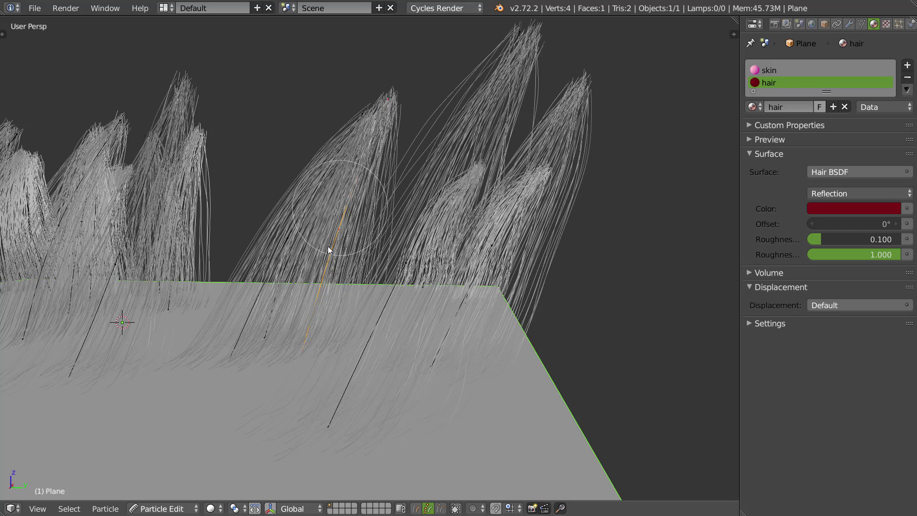
{"action": "middle_click_drag", "start_coordinate": [445, 240], "coordinate": [495, 162]}
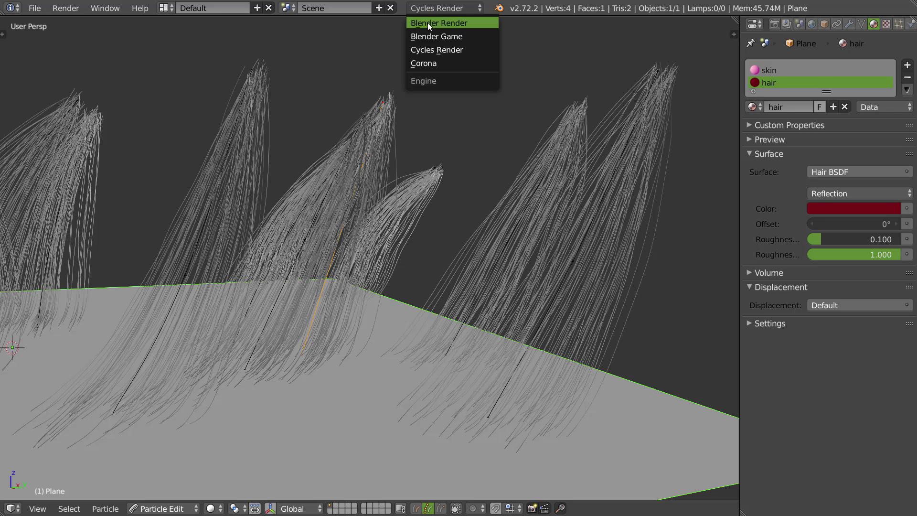
- Switch the render engine to Blender Render and add a new material with a black diffuse colour to the plane
{"action": "left_click", "coordinate": [433, 23]}
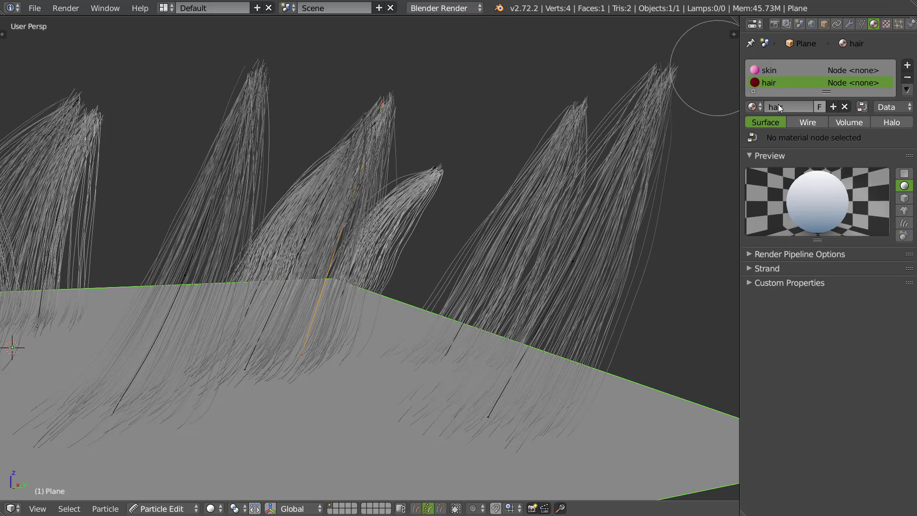
{"action": "left_click", "coordinate": [908, 67]}
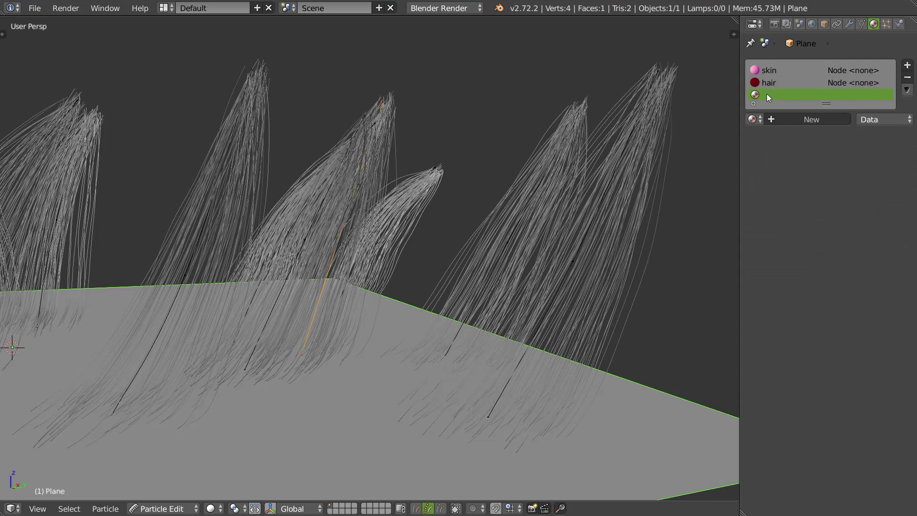
{"action": "left_click", "coordinate": [792, 121]}
{"action": "left_click", "coordinate": [810, 269]}
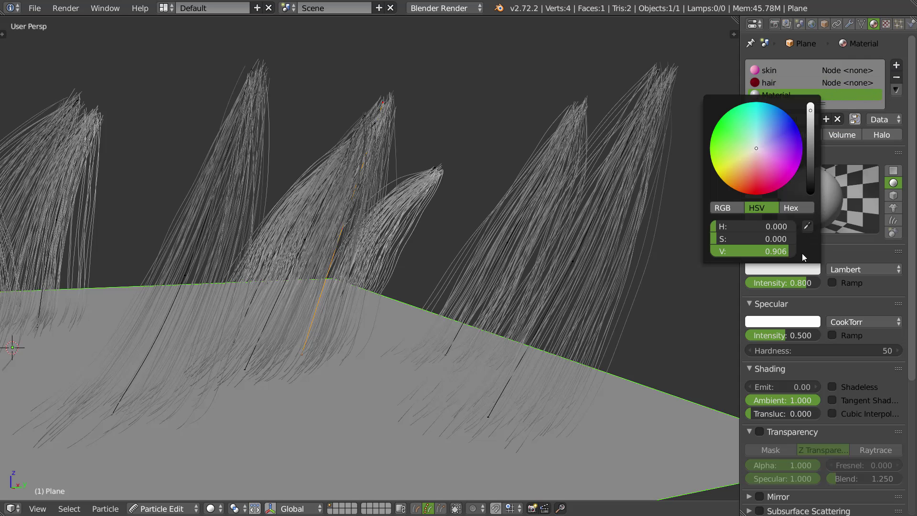
{"action": "left_click_drag", "start_coordinate": [810, 145], "coordinate": [816, 262]}
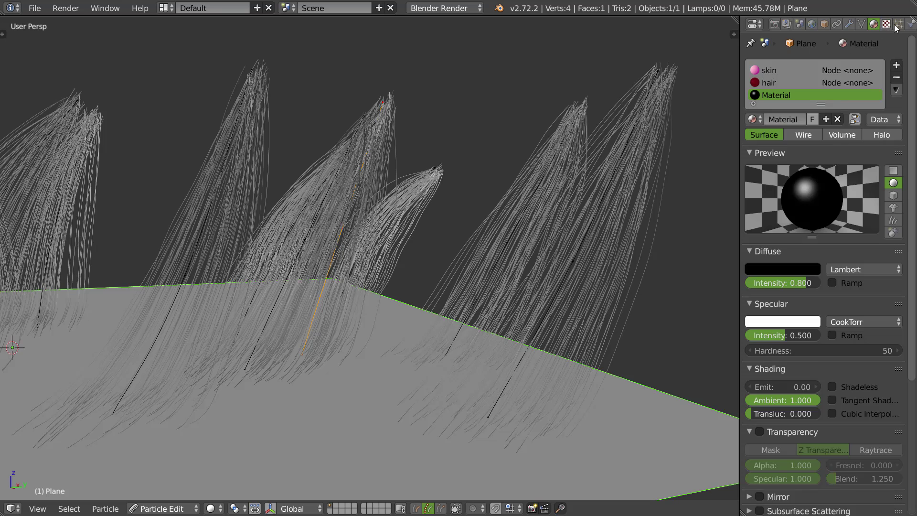
- Assign the new material named Material to the hair particle system's render settings and check the tufts
{"action": "left_click", "coordinate": [898, 24]}
{"action": "left_click", "coordinate": [788, 361]}
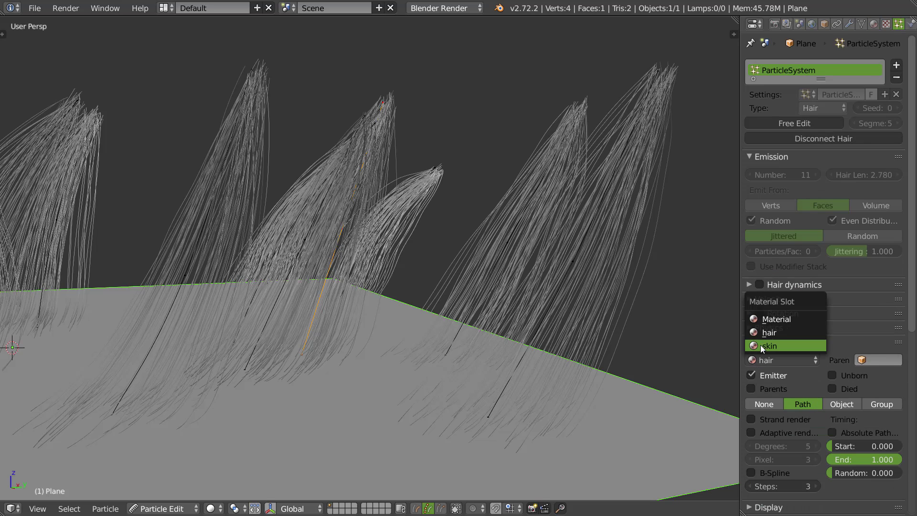
{"action": "left_click", "coordinate": [781, 319]}
{"action": "middle_click_drag", "start_coordinate": [525, 258], "coordinate": [651, 127]}
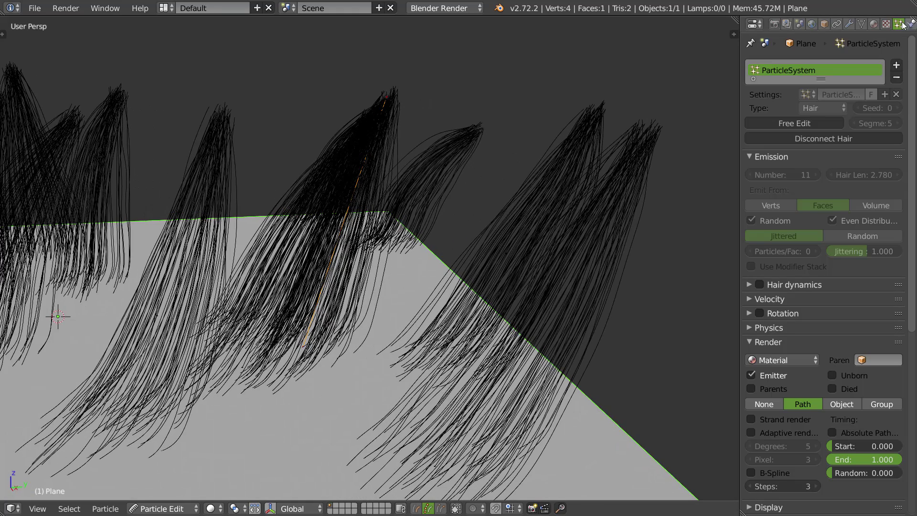
- Lighten the new material's diffuse colour to a mid grey and check the tufts from a low angle
{"action": "left_click", "coordinate": [874, 24]}
{"action": "left_click", "coordinate": [787, 274]}
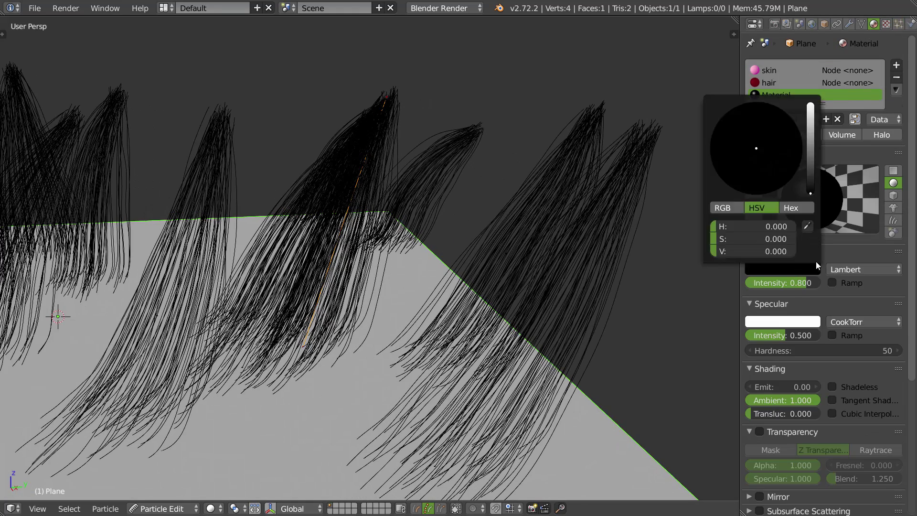
{"action": "left_click", "coordinate": [785, 269]}
{"action": "left_click_drag", "start_coordinate": [810, 192], "coordinate": [817, 141]}
{"action": "middle_click_drag", "start_coordinate": [547, 264], "coordinate": [686, 214]}
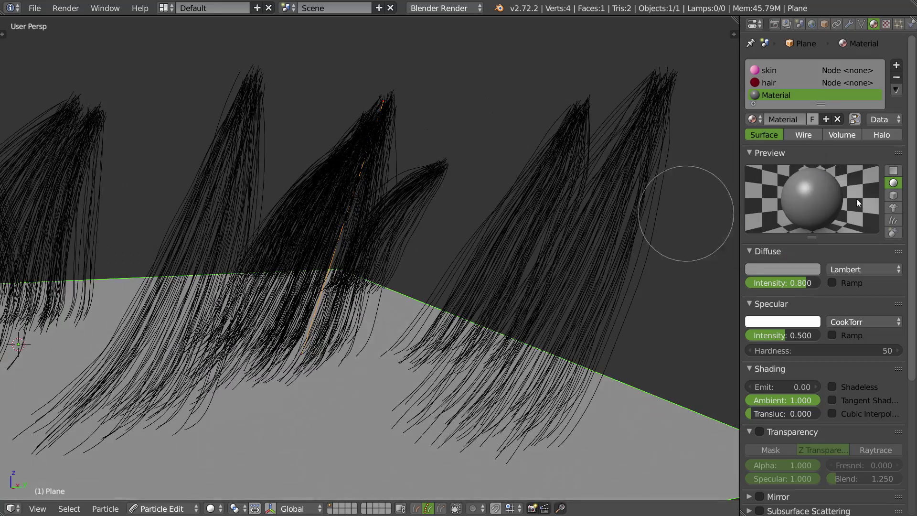
- Show the Particle Edit brush settings and examine the hair tufts across the whole plane from several angles
{"action": "scroll", "coordinate": [506, 219], "scroll_direction": "down", "scroll_amount": 3}
{"action": "mouse_move", "coordinate": [505, 219]}
{"action": "middle_mouse_down"}
{"action": "mouse_move", "coordinate": [360, 232]}
{"action": "mouse_move", "coordinate": [397, 220]}
{"action": "mouse_move", "coordinate": [366, 235]}
{"action": "mouse_move", "coordinate": [372, 231]}
{"action": "mouse_move", "coordinate": [333, 233]}
{"action": "middle_mouse_up"}
{"action": "mouse_move", "coordinate": [392, 108]}
{"action": "middle_mouse_down"}
{"action": "mouse_move", "coordinate": [217, 211]}
{"action": "mouse_move", "coordinate": [295, 208]}
{"action": "mouse_move", "coordinate": [377, 129]}
{"action": "middle_mouse_up"}
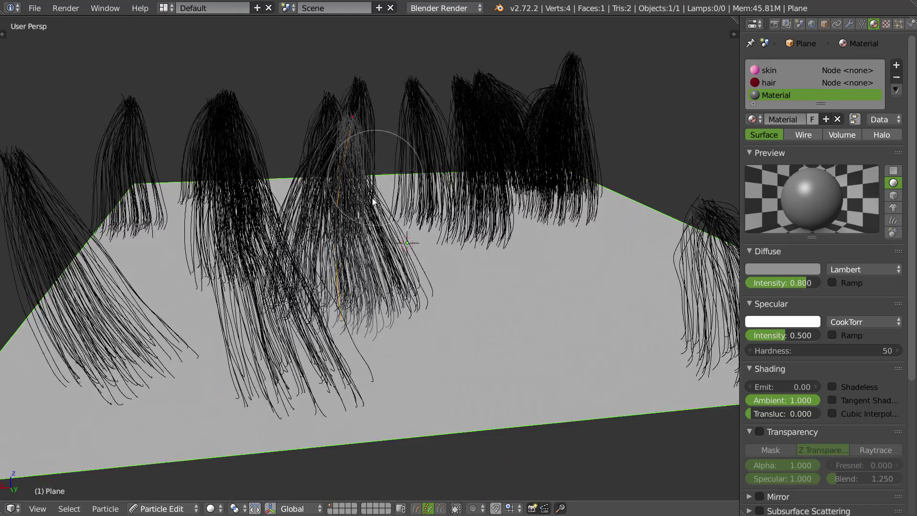
{"action": "key", "text": "t"}
{"action": "scroll", "coordinate": [76, 256], "scroll_direction": "down", "scroll_amount": 1}
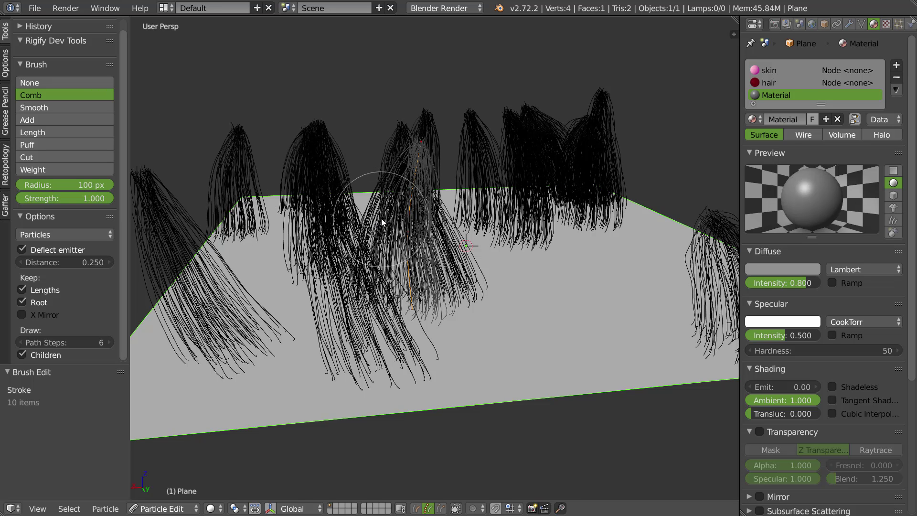
{"action": "key", "text": "shift+f"}
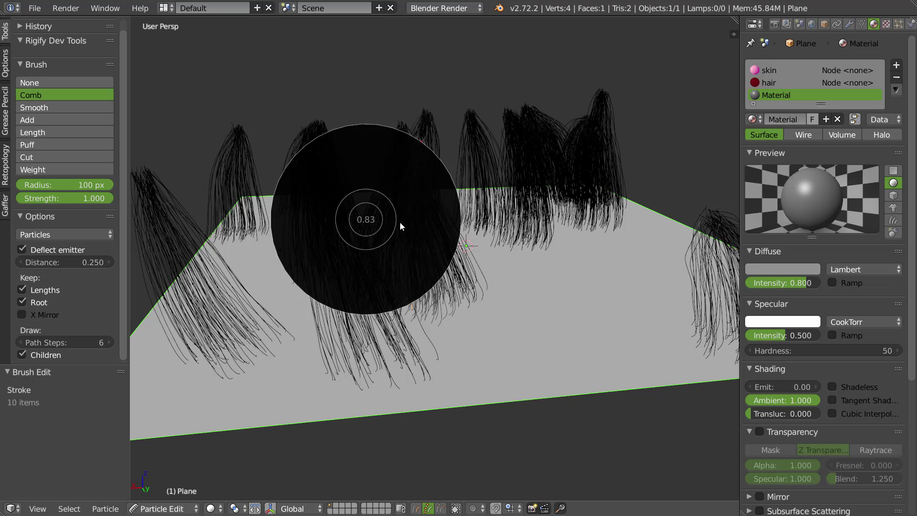
{"action": "key", "text": "Escape"}
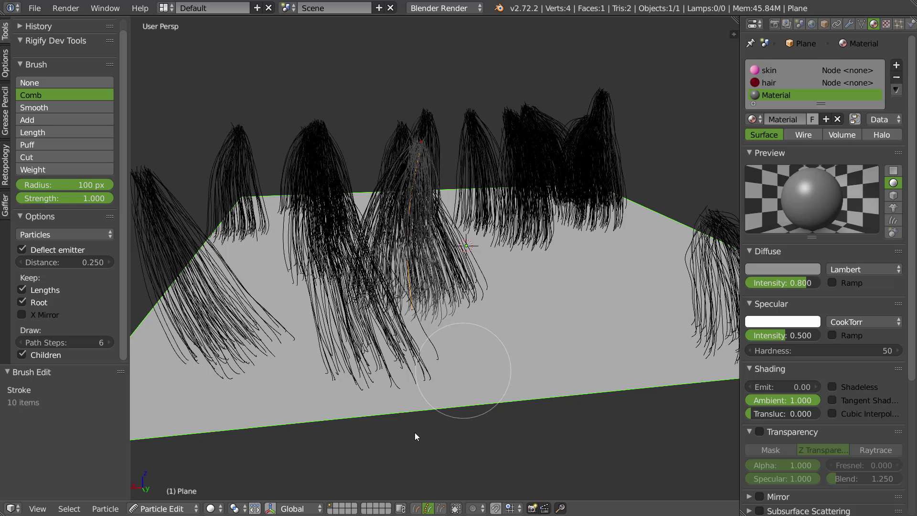
{"action": "mouse_move", "coordinate": [528, 277]}
{"action": "middle_mouse_down"}
{"action": "mouse_move", "coordinate": [676, 328]}
{"action": "mouse_move", "coordinate": [348, 349]}
{"action": "middle_mouse_up"}
{"action": "mouse_move", "coordinate": [482, 332]}
{"action": "middle_mouse_down"}
{"action": "mouse_move", "coordinate": [465, 219]}
{"action": "mouse_move", "coordinate": [452, 256]}
{"action": "middle_mouse_up"}
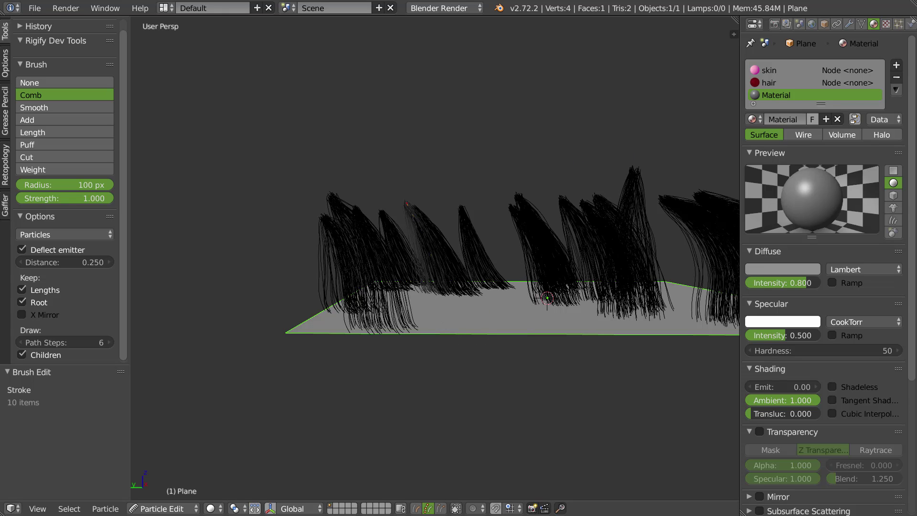
- Enable B-Spline interpolation in the render settings of the plane's hair particle system
{"action": "left_click", "coordinate": [898, 24]}
{"action": "scroll", "coordinate": [829, 351], "scroll_direction": "down", "scroll_amount": 4}
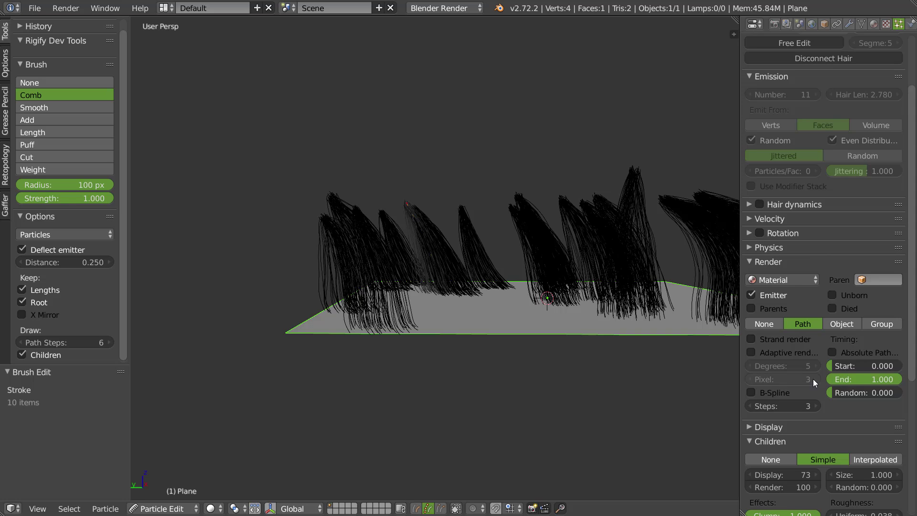
{"action": "scroll", "coordinate": [813, 379], "scroll_direction": "down", "scroll_amount": 5}
{"action": "left_click", "coordinate": [752, 284]}
{"action": "mouse_move", "coordinate": [454, 298]}
{"action": "middle_mouse_down"}
{"action": "mouse_move", "coordinate": [468, 291]}
{"action": "mouse_move", "coordinate": [446, 282]}
{"action": "mouse_move", "coordinate": [511, 233]}
{"action": "mouse_move", "coordinate": [451, 306]}
{"action": "mouse_move", "coordinate": [418, 305]}
{"action": "middle_mouse_up"}
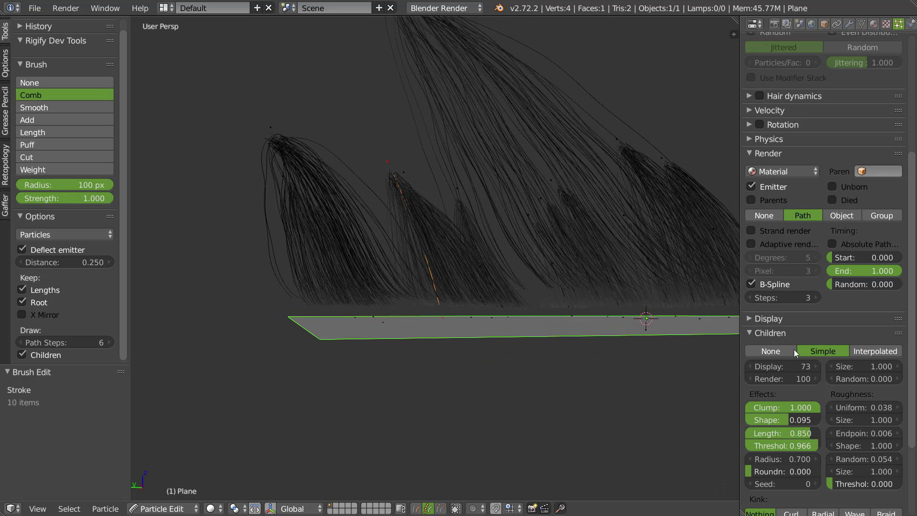
- Compare the child hair types None and Simple, and set the children to Interpolated
{"action": "left_click", "coordinate": [777, 352]}
{"action": "left_click", "coordinate": [822, 351]}
{"action": "left_click", "coordinate": [867, 351]}
{"action": "middle_click_drag", "start_coordinate": [540, 317], "coordinate": [599, 332]}
- Toggle B-Spline off and on to compare how smooth the hair strands look
{"action": "left_click", "coordinate": [755, 285]}
{"action": "left_click", "coordinate": [758, 286]}
{"action": "left_click", "coordinate": [757, 286]}
{"action": "left_click", "coordinate": [758, 287]}
{"action": "mouse_move", "coordinate": [417, 313]}
{"action": "middle_mouse_down"}
{"action": "mouse_move", "coordinate": [404, 325]}
{"action": "mouse_move", "coordinate": [380, 314]}
{"action": "mouse_move", "coordinate": [406, 305]}
{"action": "middle_mouse_up"}
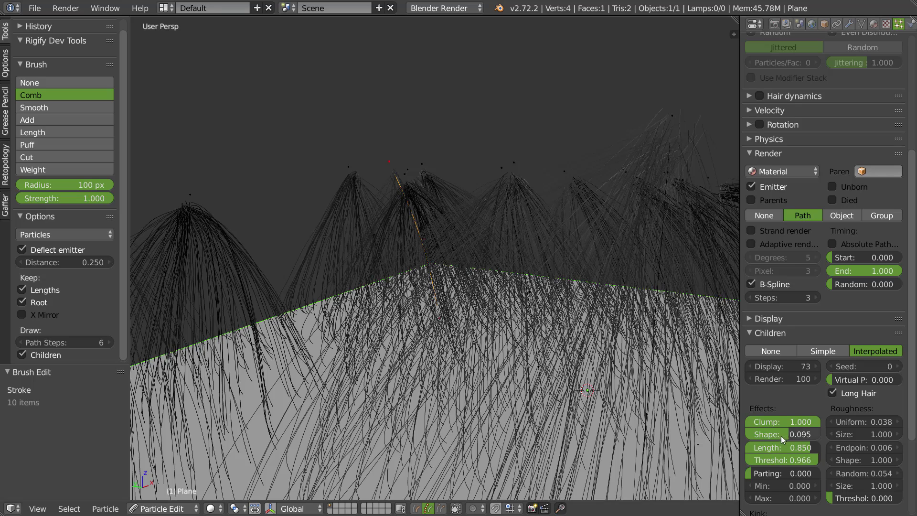
- Set the clump Shape of the child hairs to -0.082
{"action": "key", "text": "minus"}
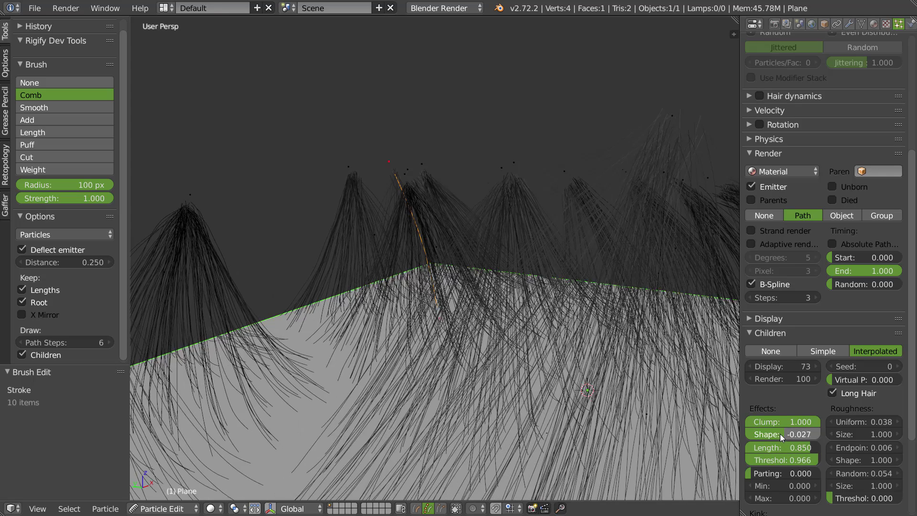
{"action": "left_click_drag", "start_coordinate": [781, 434], "coordinate": [785, 434]}
{"action": "middle_click_drag", "start_coordinate": [423, 336], "coordinate": [430, 301]}
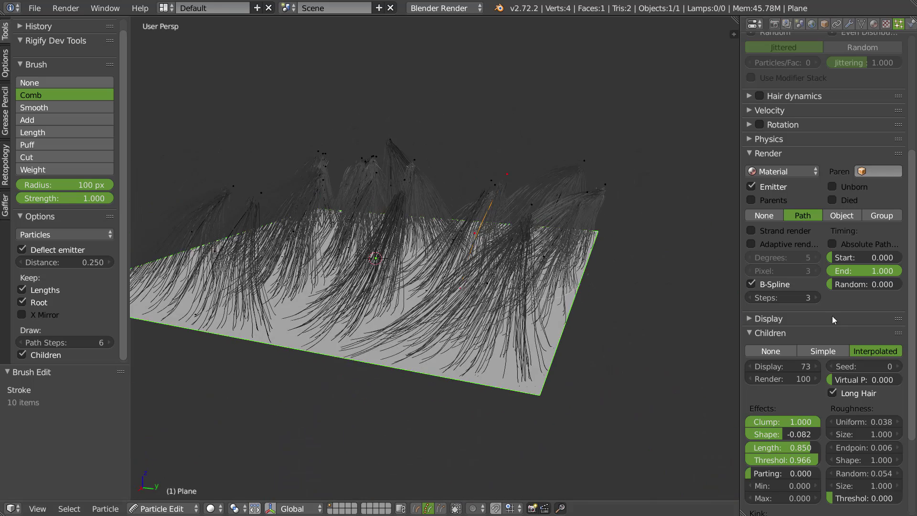
- Display the viewport in Render shading and switch the render engine to Cycles Render
{"action": "scroll", "coordinate": [858, 414], "scroll_direction": "down", "scroll_amount": 2}
{"action": "scroll", "coordinate": [833, 231], "scroll_direction": "down", "scroll_amount": 2}
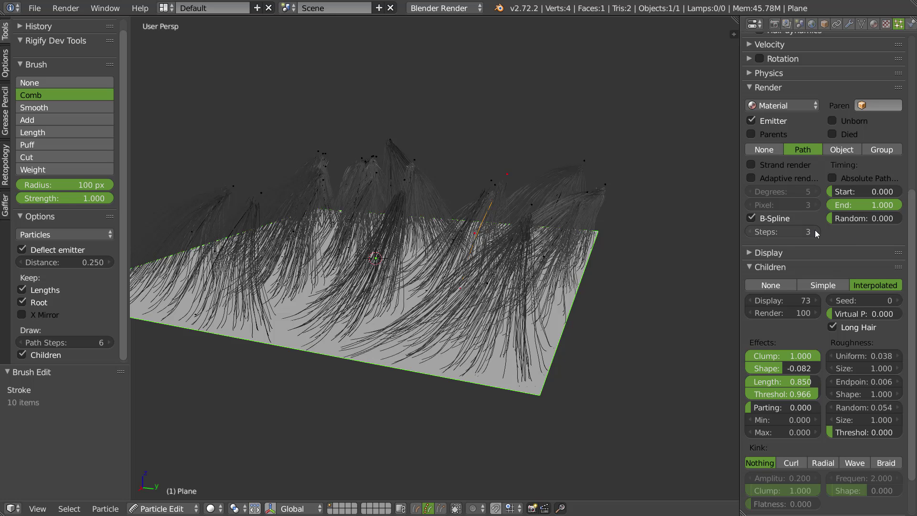
{"action": "key", "text": "z"}
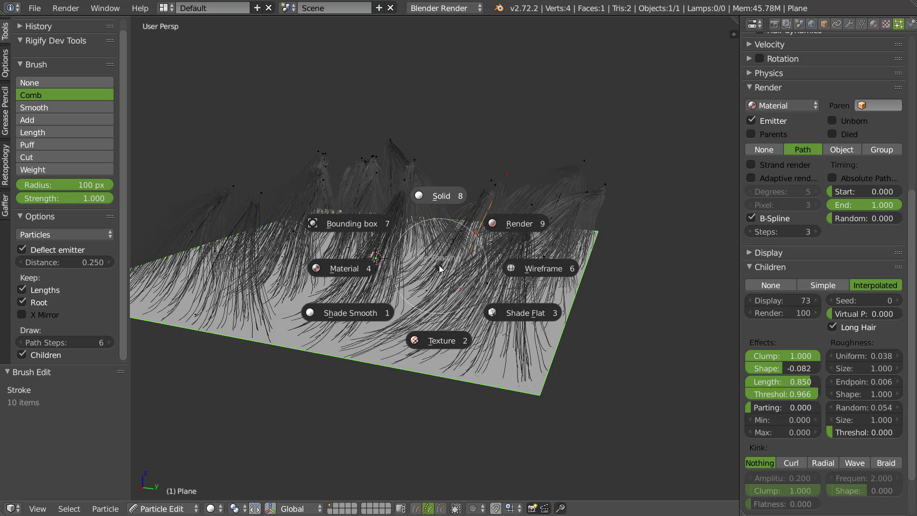
{"action": "left_click", "coordinate": [511, 225]}
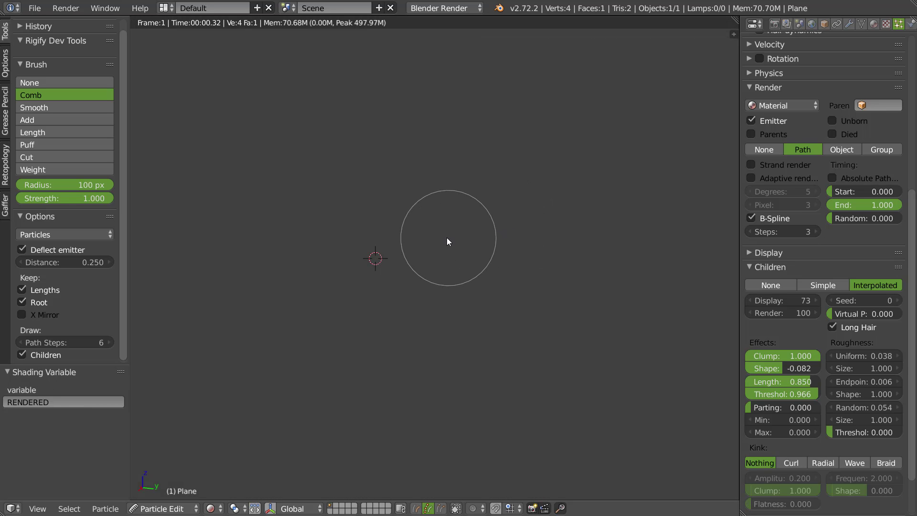
{"action": "middle_click_drag", "start_coordinate": [440, 231], "coordinate": [471, 262]}
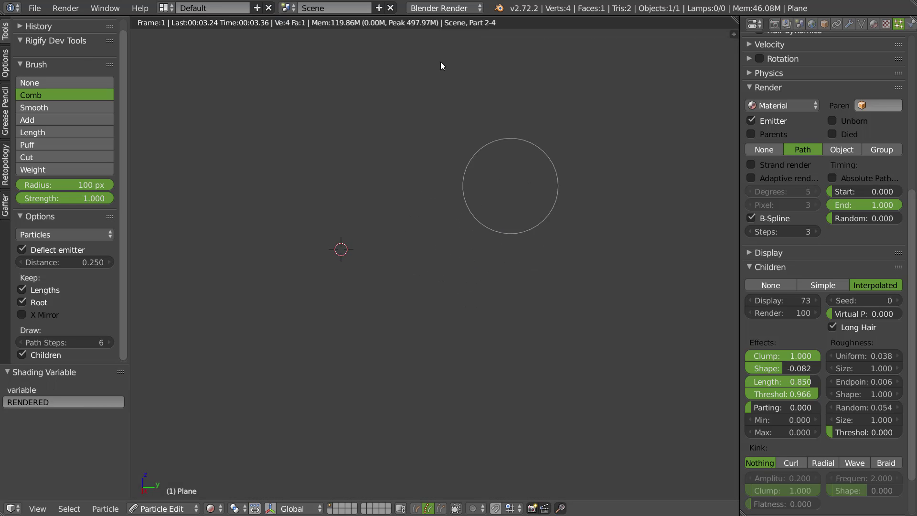
{"action": "left_click", "coordinate": [434, 9]}
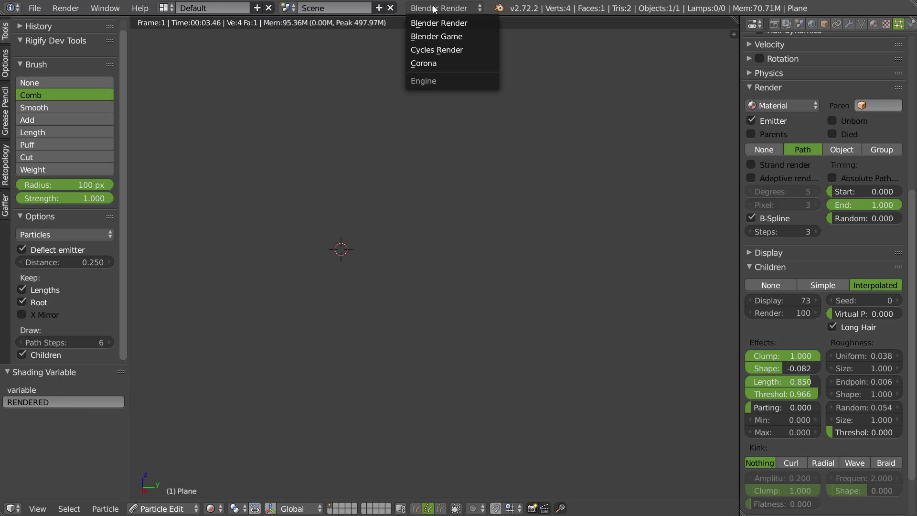
{"action": "left_click", "coordinate": [435, 51]}
{"action": "middle_click_drag", "start_coordinate": [421, 179], "coordinate": [400, 245]}
- Reload the viewport's Render shading by way of Solid, and leave Particle Edit for Object Mode
{"action": "key", "text": "z"}
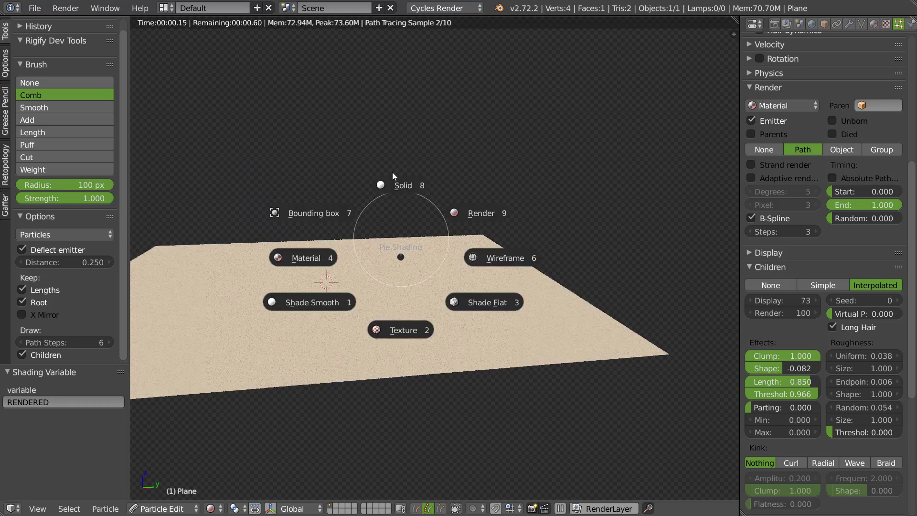
{"action": "left_click", "coordinate": [391, 172]}
{"action": "key", "text": "z"}
{"action": "left_click", "coordinate": [468, 184]}
{"action": "mouse_move", "coordinate": [468, 184]}
{"action": "middle_mouse_down"}
{"action": "mouse_move", "coordinate": [429, 205]}
{"action": "mouse_move", "coordinate": [492, 221]}
{"action": "mouse_move", "coordinate": [481, 221]}
{"action": "middle_mouse_up"}
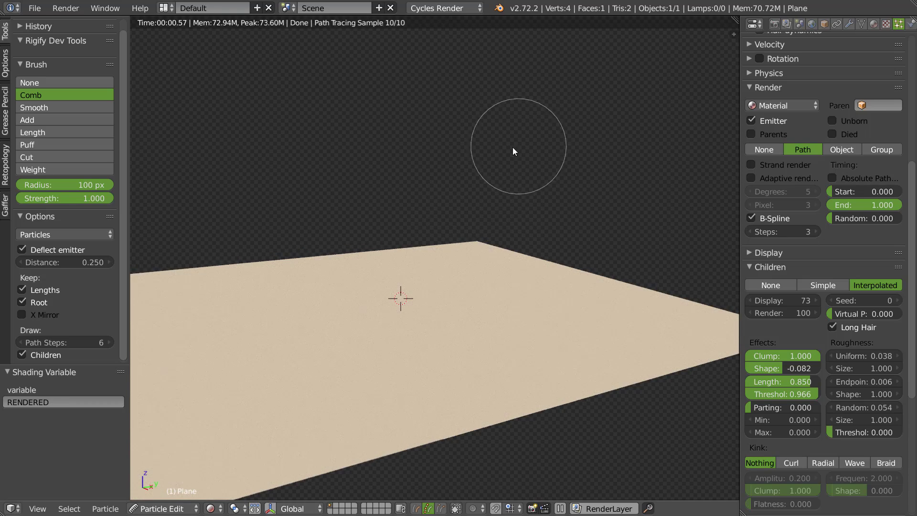
{"action": "key", "text": "Tab"}
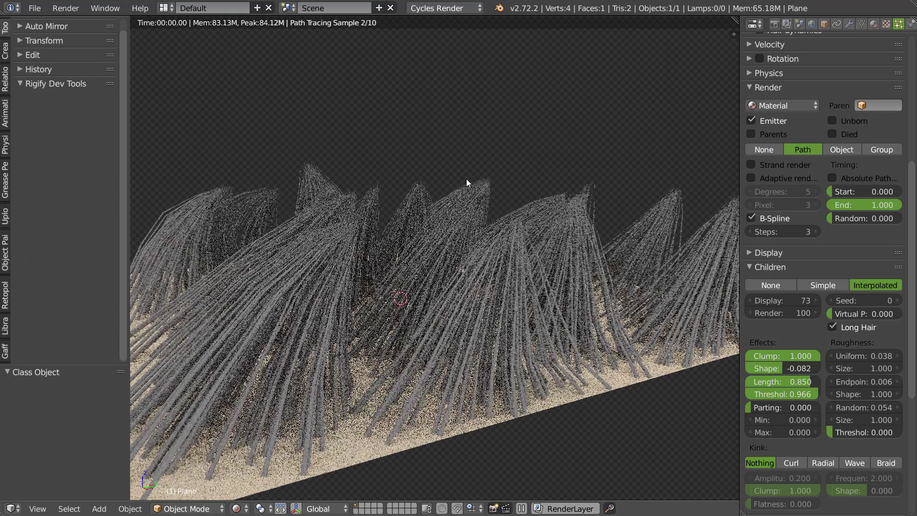
{"action": "mouse_move", "coordinate": [469, 228]}
{"action": "middle_mouse_down"}
{"action": "mouse_move", "coordinate": [454, 231]}
{"action": "mouse_move", "coordinate": [491, 223]}
{"action": "mouse_move", "coordinate": [440, 247]}
{"action": "mouse_move", "coordinate": [472, 253]}
{"action": "mouse_move", "coordinate": [434, 228]}
{"action": "mouse_move", "coordinate": [468, 243]}
{"action": "mouse_move", "coordinate": [457, 214]}
{"action": "middle_mouse_up"}
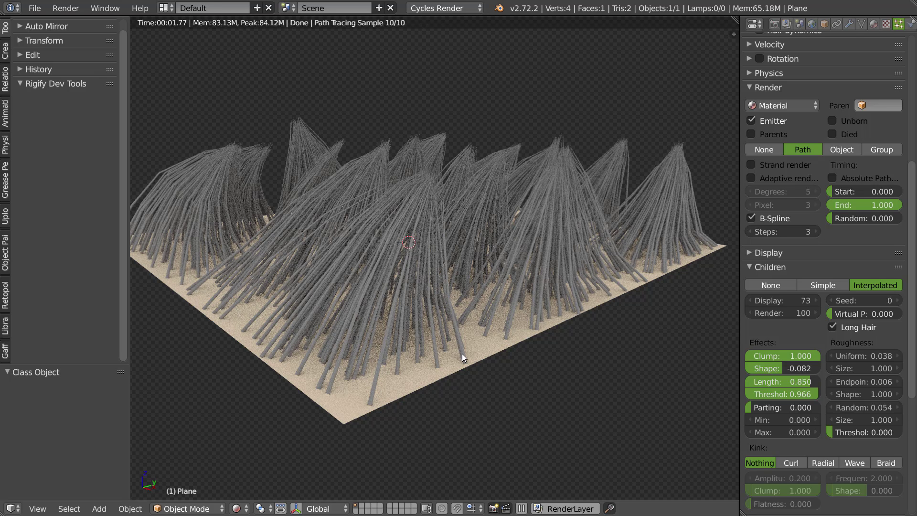
- Raise the hair's Display steps to 6 for smoother strands in the viewport
{"action": "left_click", "coordinate": [769, 252]}
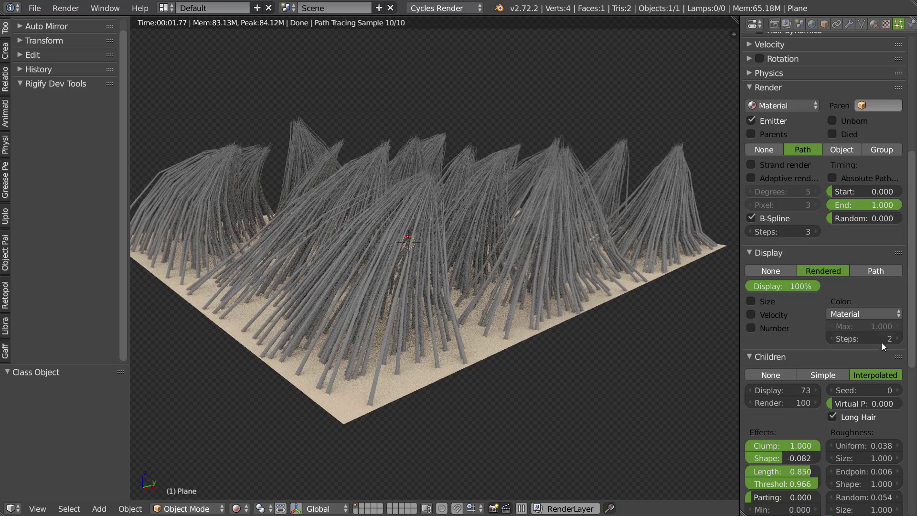
{"action": "left_click", "coordinate": [895, 339]}
{"action": "left_click", "coordinate": [895, 340]}
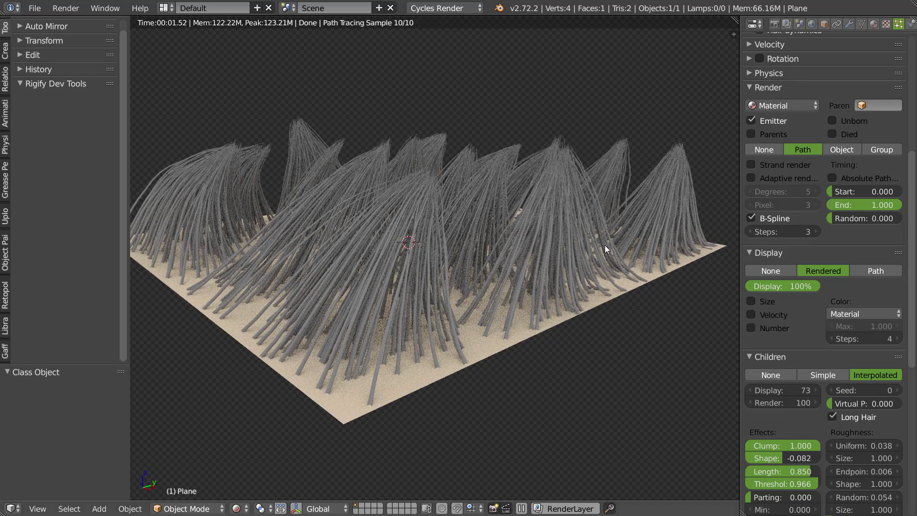
{"action": "left_click", "coordinate": [895, 339]}
{"action": "left_click", "coordinate": [895, 338]}
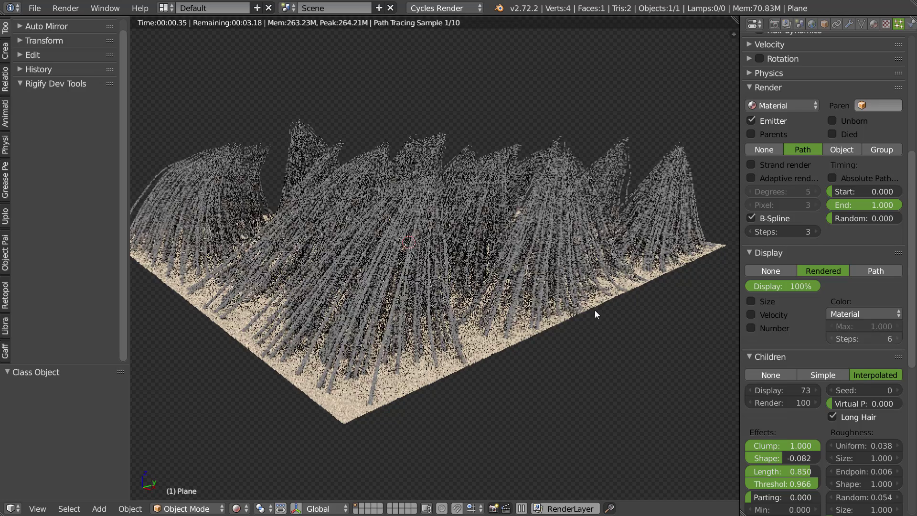
- Try a higher Steps value in the hair's Render settings and return it to 3
{"action": "left_click", "coordinate": [814, 231]}
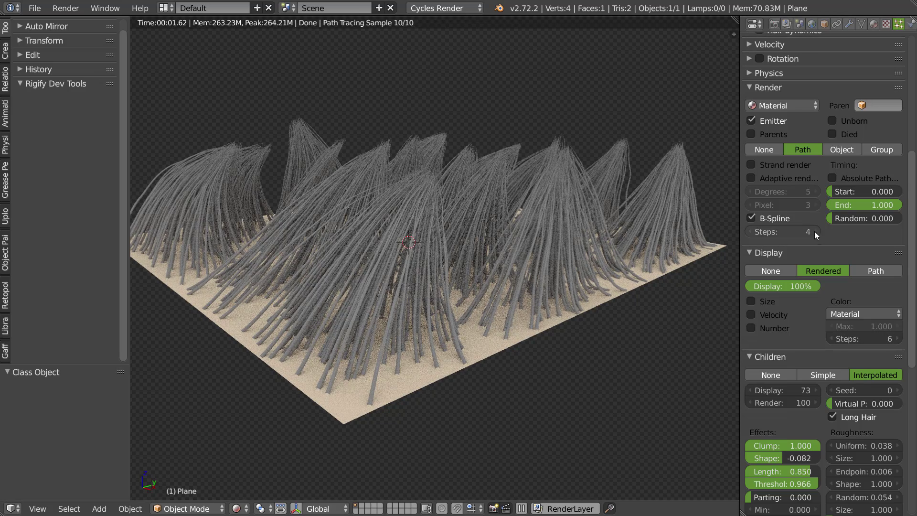
{"action": "left_click", "coordinate": [815, 232]}
{"action": "left_click", "coordinate": [751, 232]}
{"action": "left_click", "coordinate": [752, 233]}
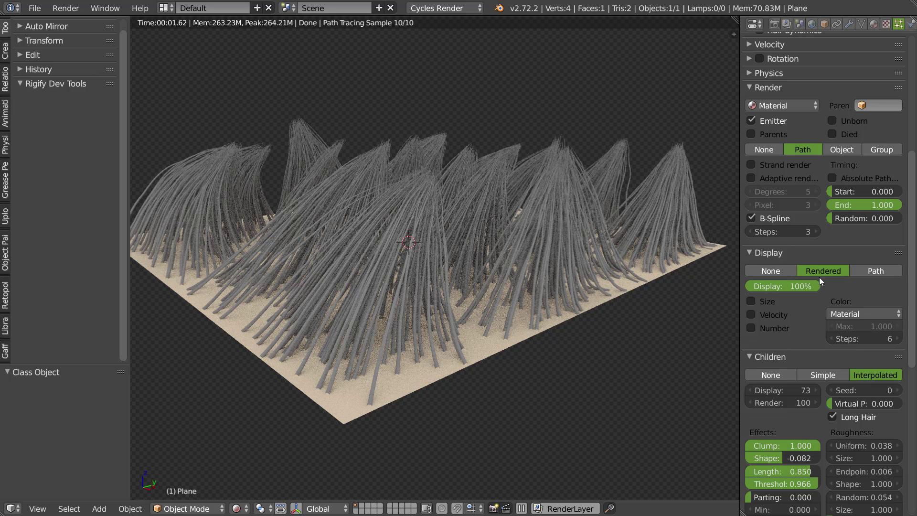
- Set the children's kink type to Curl and lower its frequency to 1.358
{"action": "scroll", "coordinate": [819, 278], "scroll_direction": "down", "scroll_amount": 10}
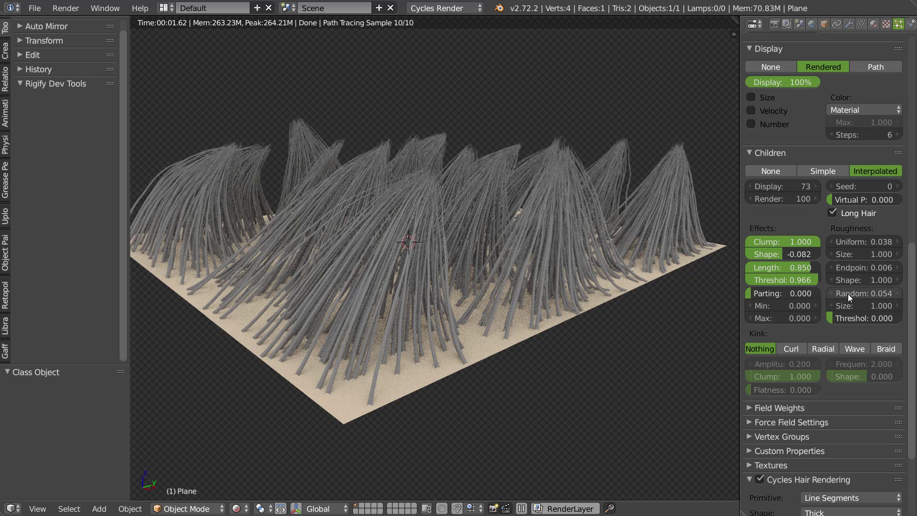
{"action": "left_click", "coordinate": [792, 349]}
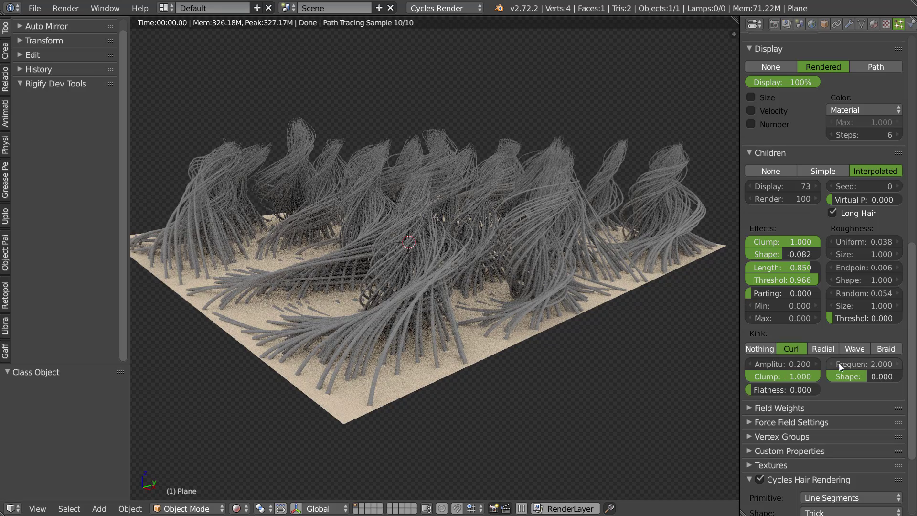
{"action": "left_click_drag", "start_coordinate": [869, 362], "coordinate": [778, 365]}
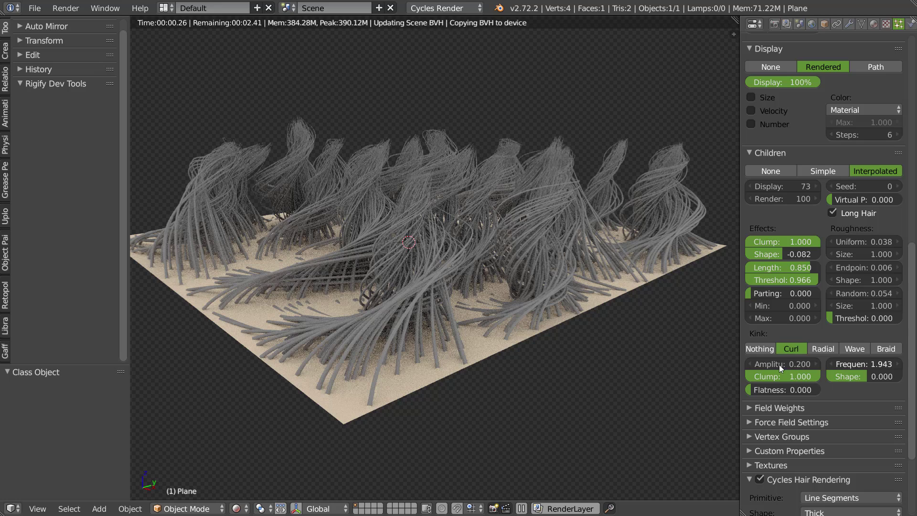
{"action": "left_click_drag", "start_coordinate": [591, 390], "coordinate": [618, 351]}
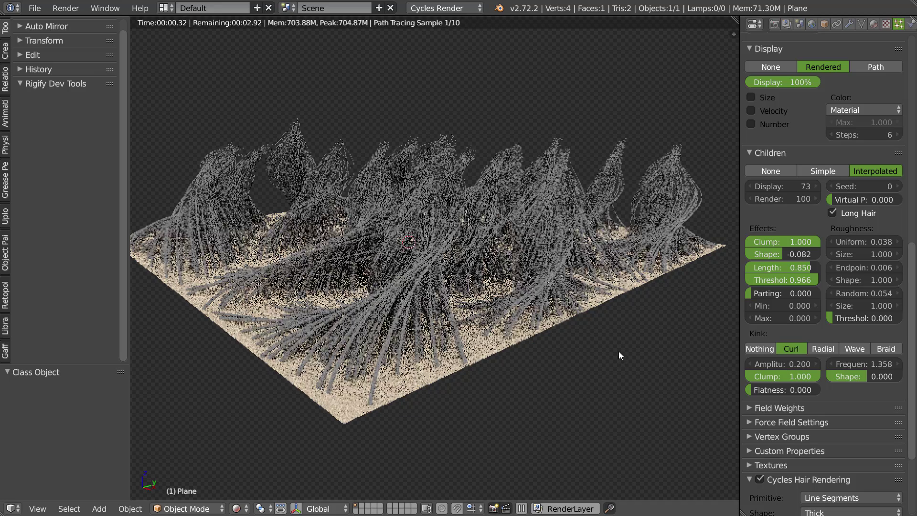
- Set the kink amplitude of the child hairs to 0.1
{"action": "left_click", "coordinate": [776, 363]}
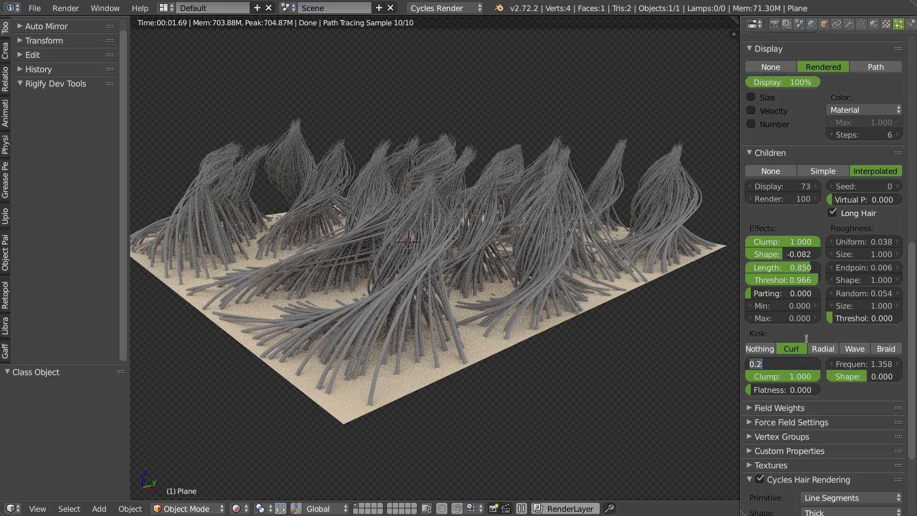
{"action": "key", "text": "BackSpace"}
{"action": "type", "text": "1"}
{"action": "key", "text": "Return"}
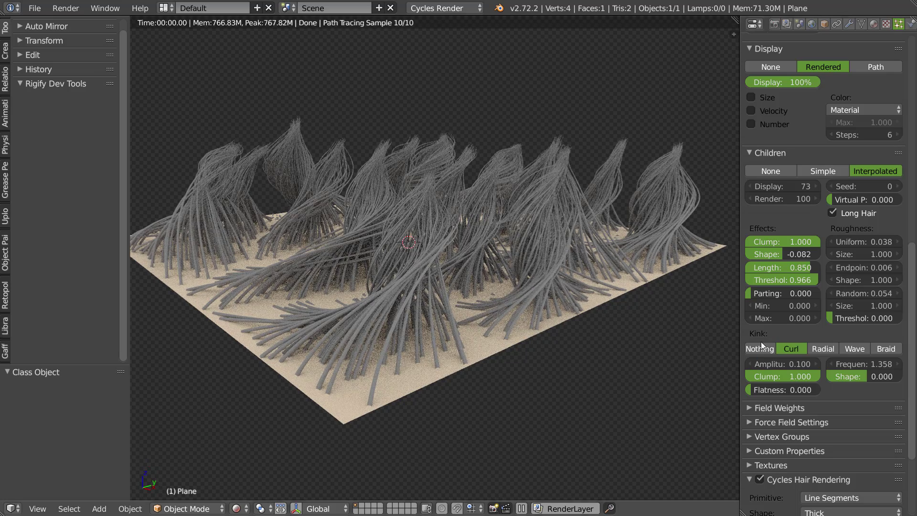
- Try the Radial and Wave kink types, set the kink to Braid and inspect the rendered strands
{"action": "left_click", "coordinate": [826, 349]}
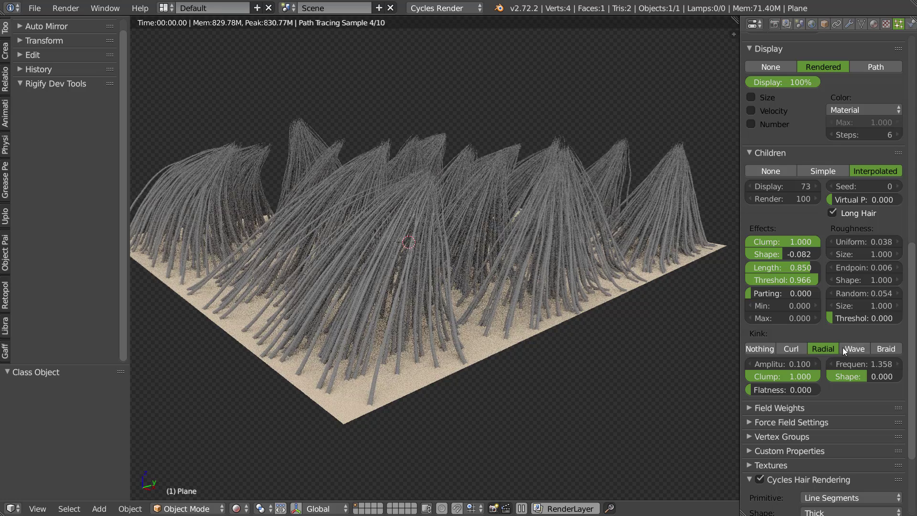
{"action": "left_click", "coordinate": [848, 349]}
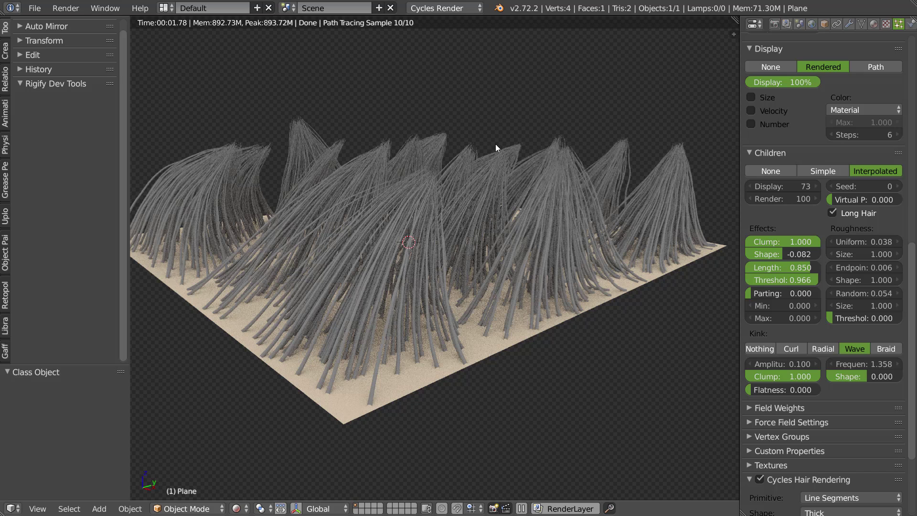
{"action": "left_click", "coordinate": [887, 348]}
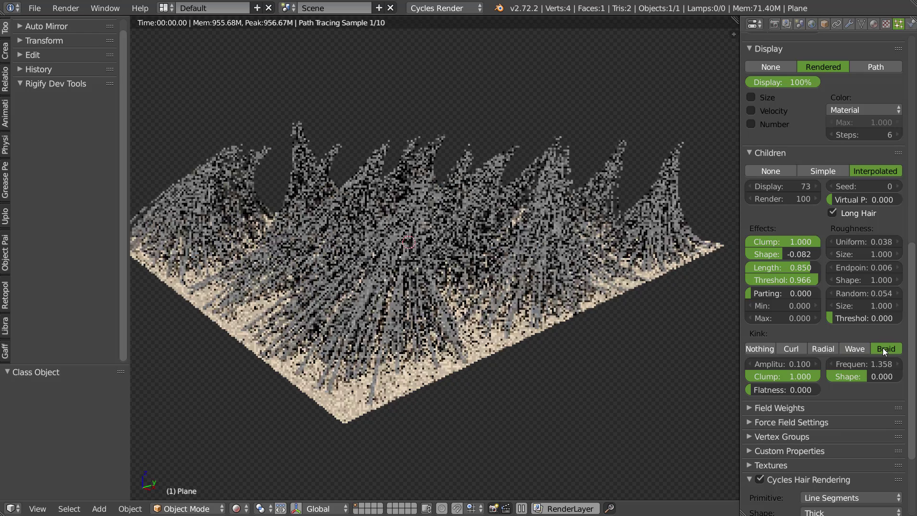
{"action": "middle_click_drag", "start_coordinate": [453, 231], "coordinate": [291, 207]}
{"action": "middle_click_drag", "start_coordinate": [383, 165], "coordinate": [386, 268]}
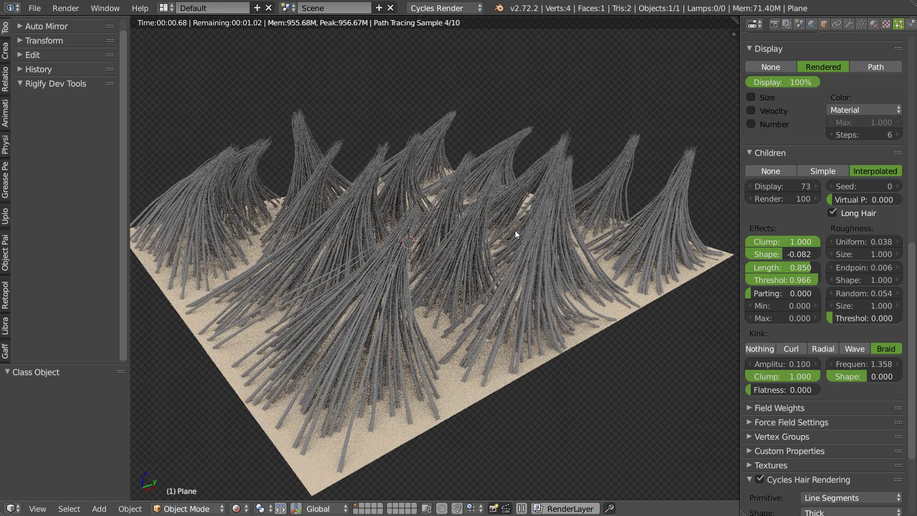
- Review the hair system's Field Weights, Force Field Settings, Vertex Groups, Custom Properties and Textures options
{"action": "scroll", "coordinate": [778, 388], "scroll_direction": "down", "scroll_amount": 5}
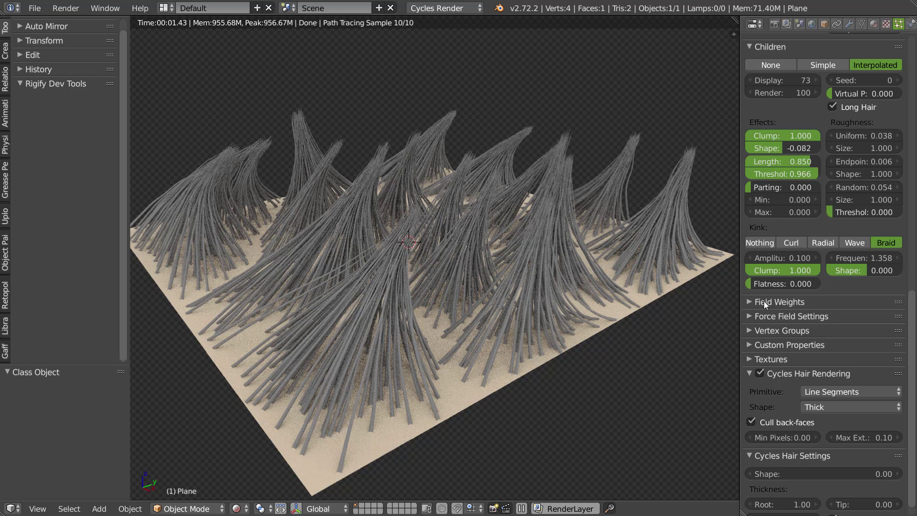
{"action": "left_click", "coordinate": [750, 303]}
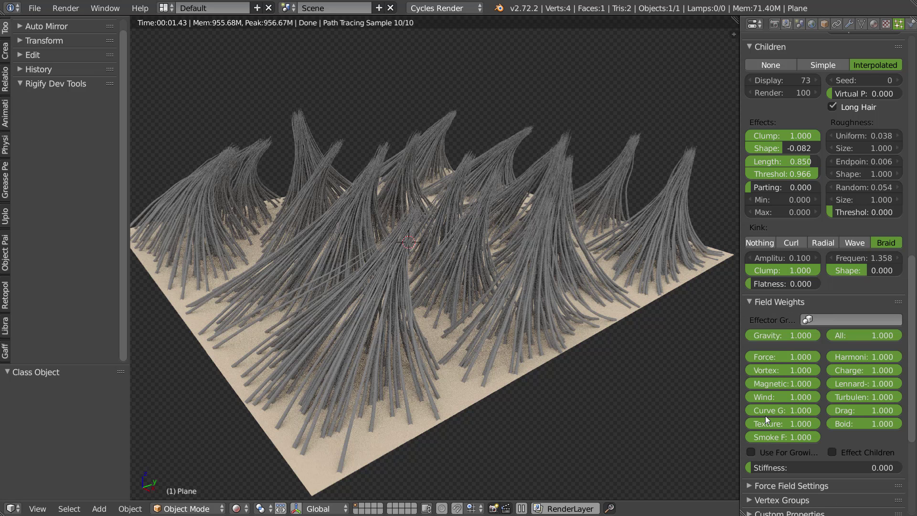
{"action": "left_click", "coordinate": [765, 304]}
{"action": "left_click", "coordinate": [759, 316]}
{"action": "left_click", "coordinate": [767, 316]}
{"action": "left_click", "coordinate": [765, 331]}
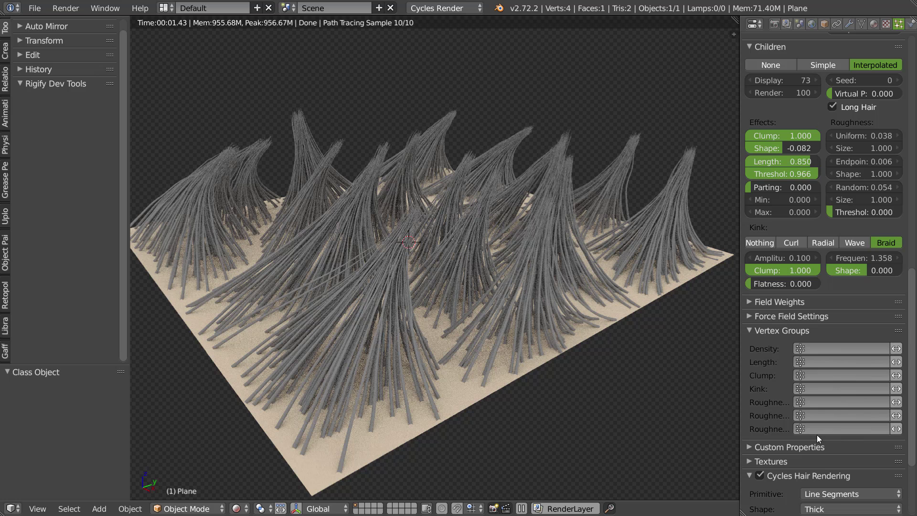
{"action": "left_click", "coordinate": [767, 329]}
{"action": "left_click", "coordinate": [769, 346]}
{"action": "left_click", "coordinate": [775, 345]}
{"action": "left_click", "coordinate": [766, 359]}
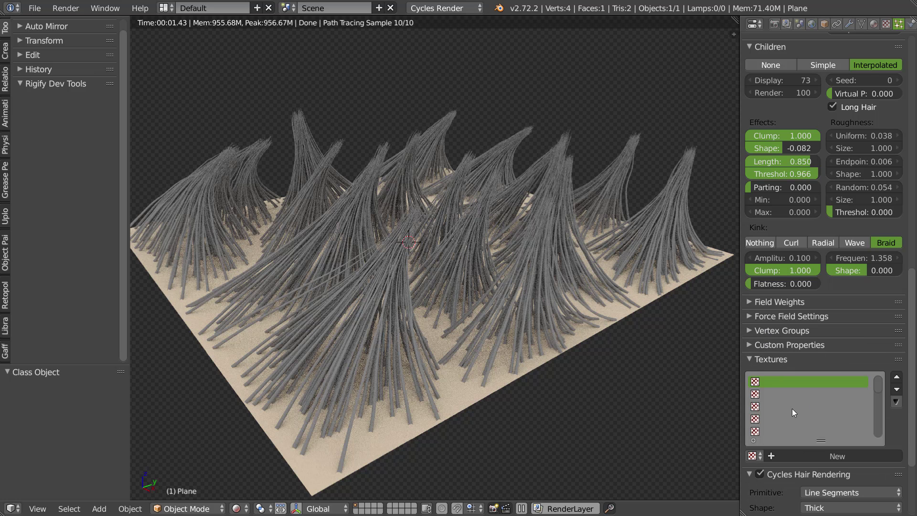
{"action": "left_click", "coordinate": [766, 359]}
- Examine the thick rendered strands up close, especially their root ends on the plane, and locate the Cycles Hair Rendering settings
{"action": "scroll", "coordinate": [790, 342], "scroll_direction": "down", "scroll_amount": 1}
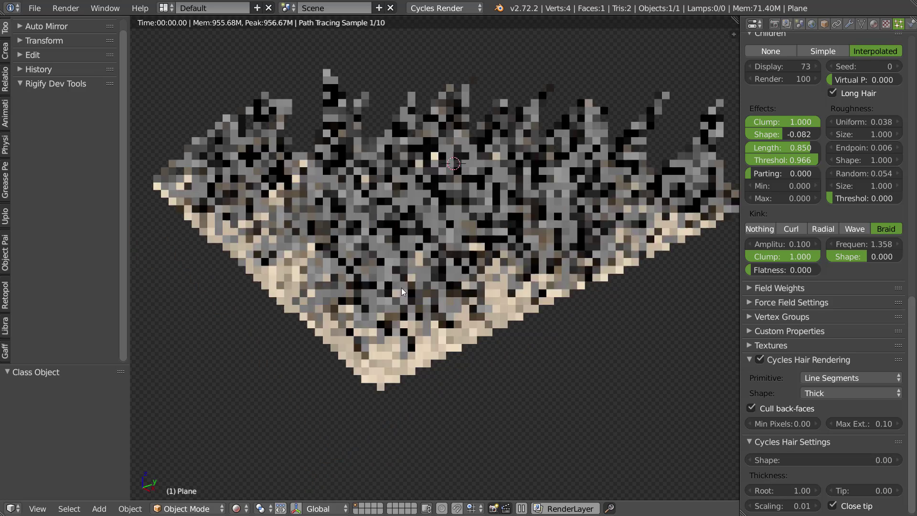
{"action": "middle_click_drag", "start_coordinate": [401, 288], "coordinate": [447, 262]}
{"action": "scroll", "coordinate": [447, 262], "scroll_direction": "up", "scroll_amount": 6}
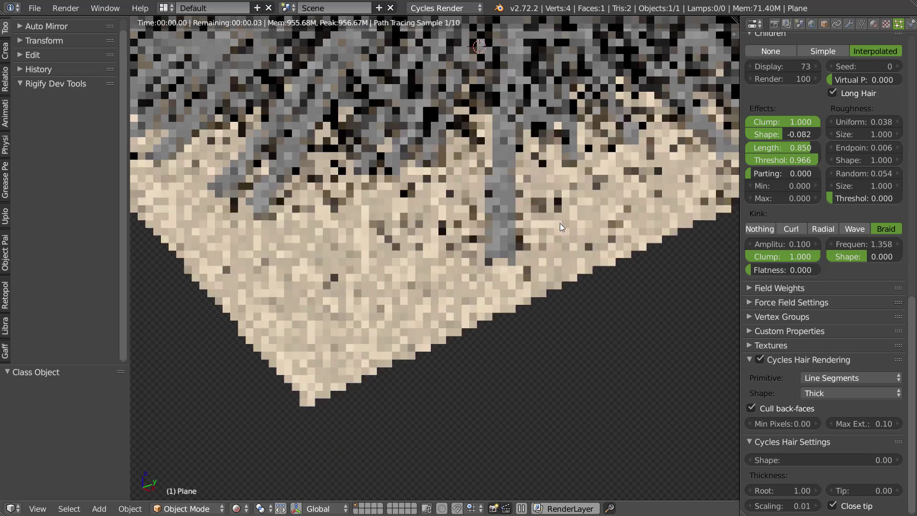
{"action": "scroll", "coordinate": [541, 226], "scroll_direction": "up", "scroll_amount": 1}
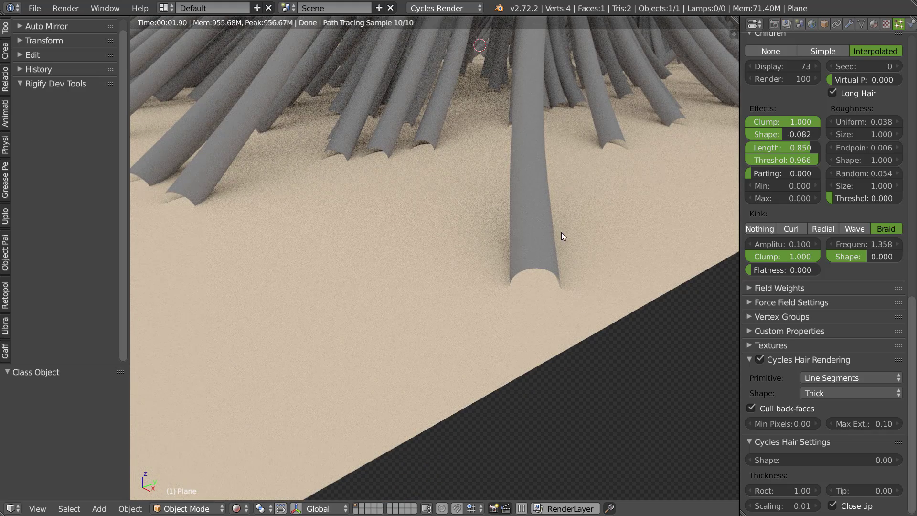
{"action": "scroll", "coordinate": [546, 206], "scroll_direction": "down", "scroll_amount": 2}
{"action": "middle_click_drag", "start_coordinate": [546, 205], "coordinate": [480, 232]}
{"action": "scroll", "coordinate": [492, 234], "scroll_direction": "up", "scroll_amount": 2}
{"action": "scroll", "coordinate": [480, 230], "scroll_direction": "down", "scroll_amount": 2}
{"action": "scroll", "coordinate": [480, 231], "scroll_direction": "up", "scroll_amount": 2}
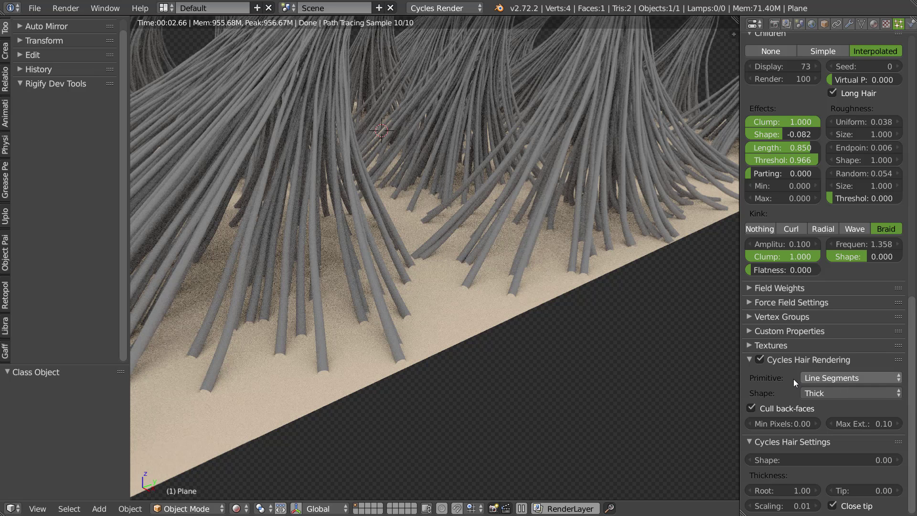
- Change the Cycles hair shape to Ribbons and inspect the flat strands from near and far
{"action": "left_click", "coordinate": [820, 393]}
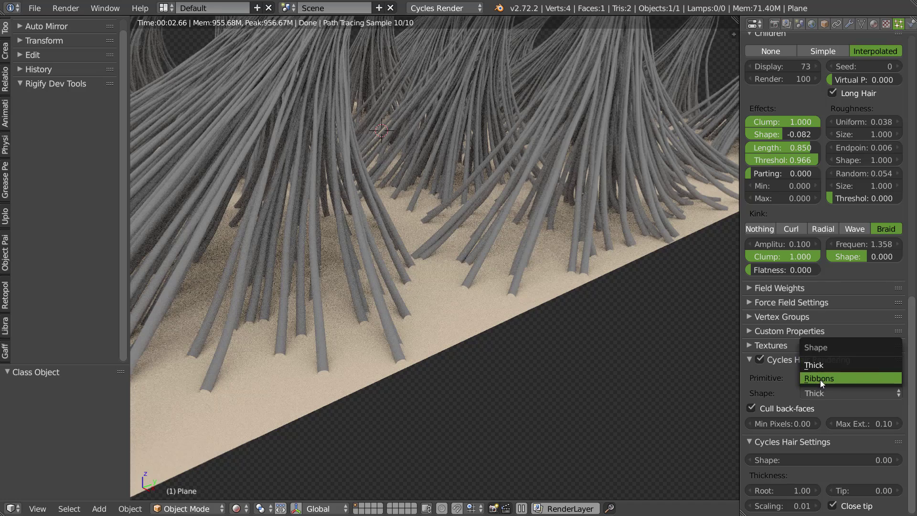
{"action": "left_click", "coordinate": [821, 379]}
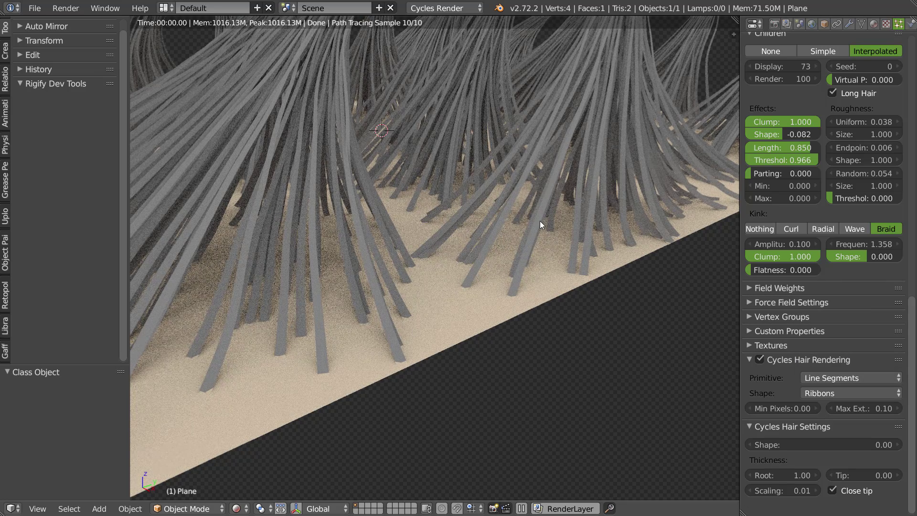
{"action": "scroll", "coordinate": [498, 188], "scroll_direction": "down", "scroll_amount": 6}
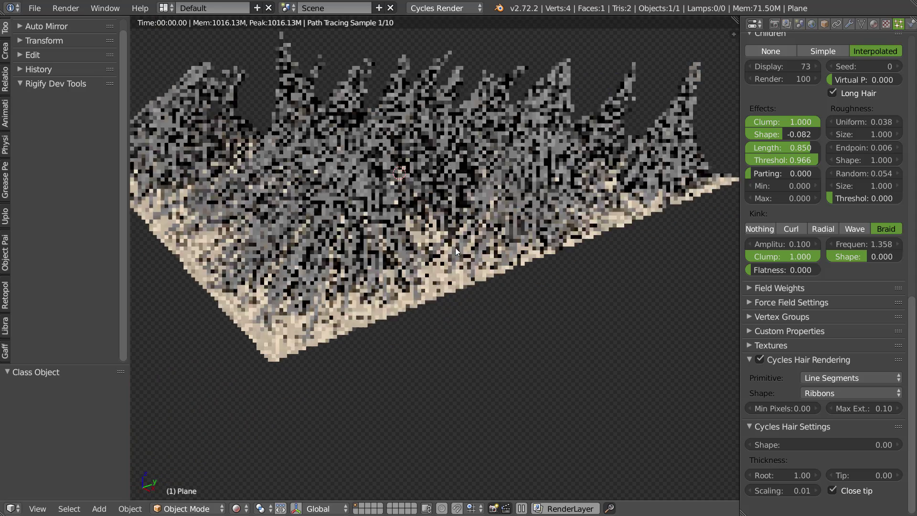
{"action": "scroll", "coordinate": [336, 245], "scroll_direction": "up", "scroll_amount": 6}
{"action": "scroll", "coordinate": [340, 245], "scroll_direction": "down", "scroll_amount": 6}
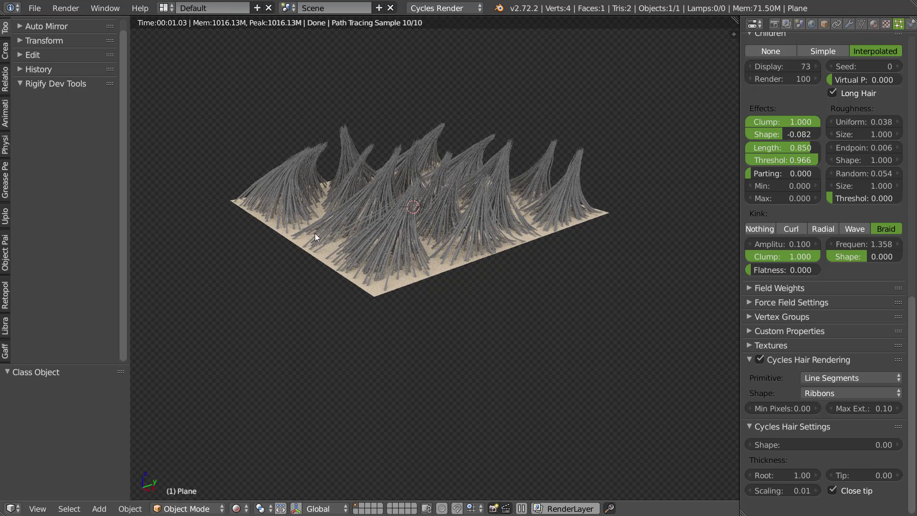
{"action": "scroll", "coordinate": [378, 206], "scroll_direction": "up", "scroll_amount": 6}
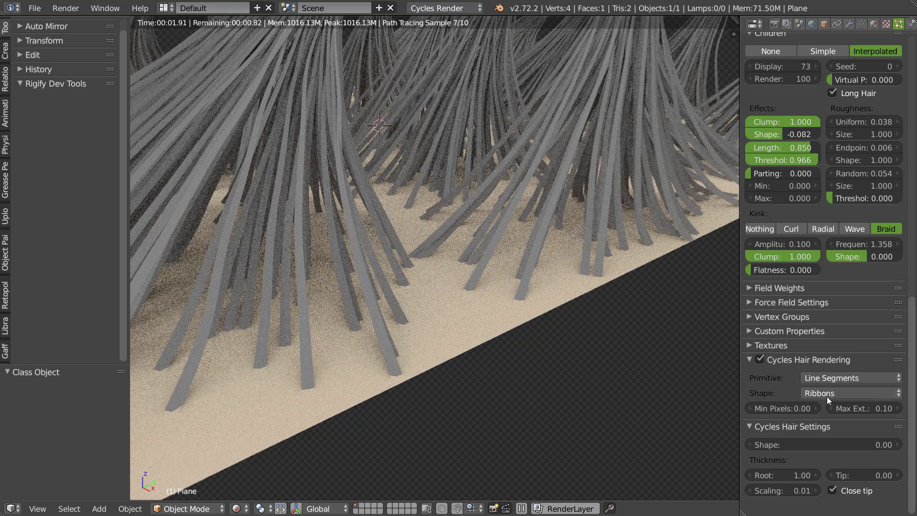
- Switch the hair primitive to Triangles with the Thick shape and inspect the strand ends near the plane's corner
{"action": "left_click", "coordinate": [827, 394]}
{"action": "left_click", "coordinate": [822, 379]}
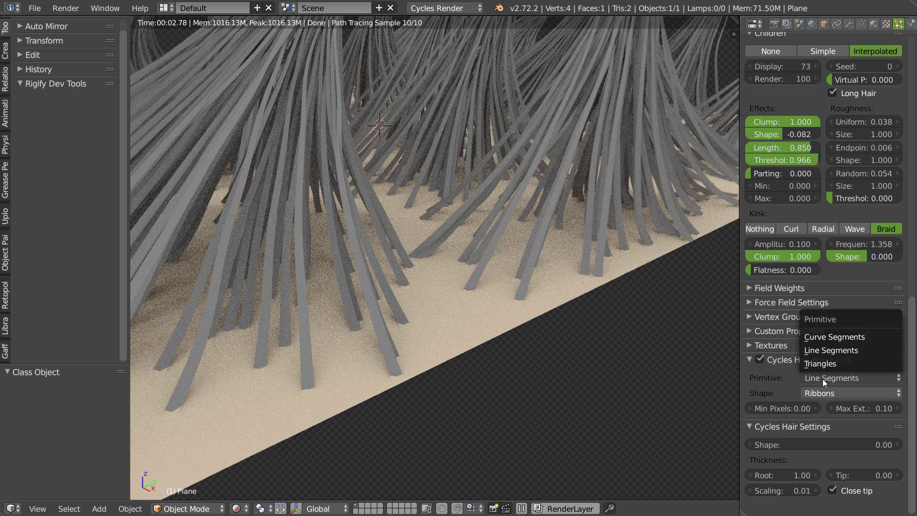
{"action": "left_click", "coordinate": [827, 365]}
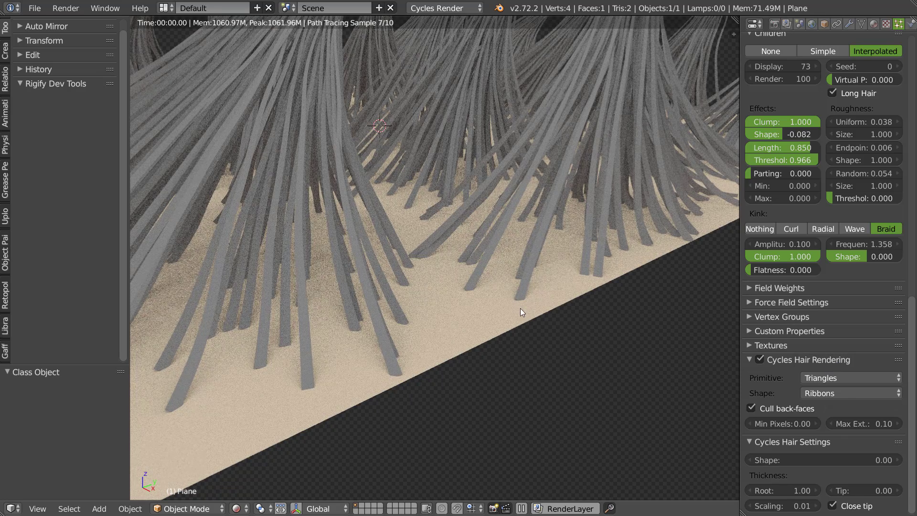
{"action": "left_click", "coordinate": [845, 394]}
{"action": "left_click", "coordinate": [819, 366]}
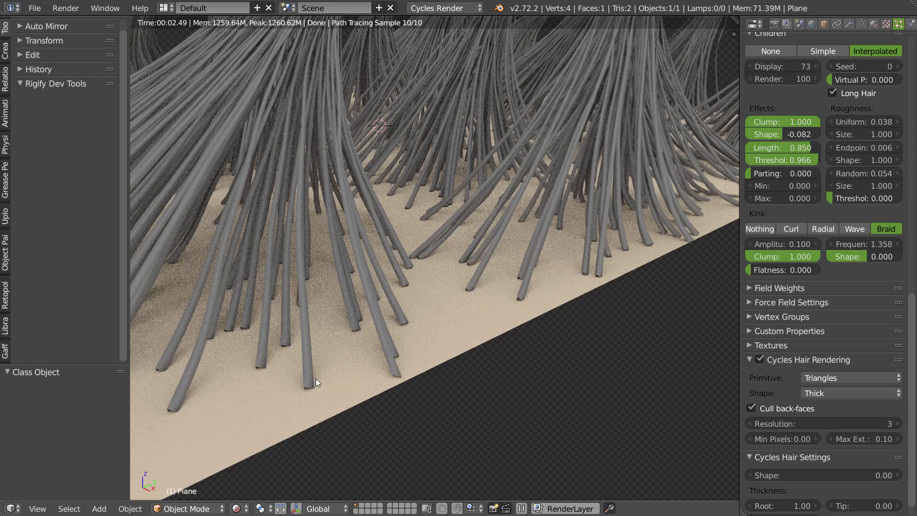
{"action": "middle_click_drag", "start_coordinate": [436, 285], "coordinate": [425, 328]}
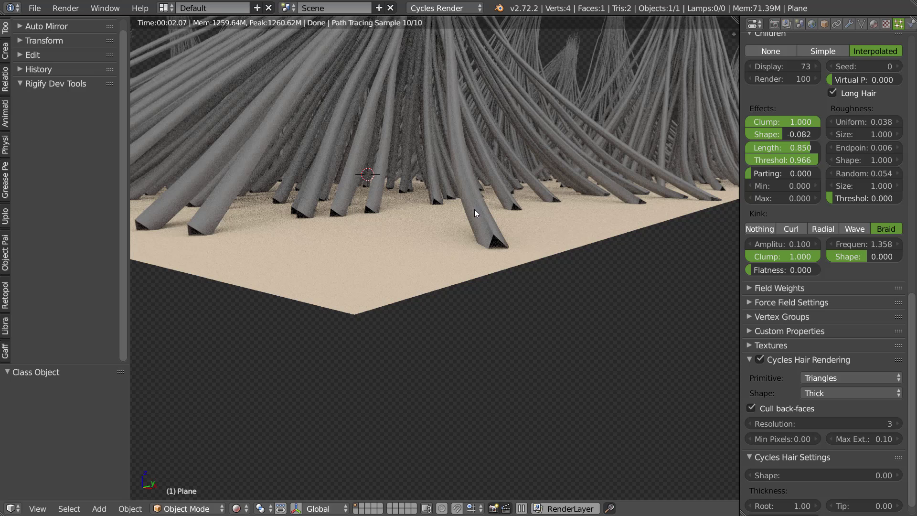
- Try the Curve Segments primitive with Thick and Ribbons shapes, and return the primitive to Line Segments
{"action": "left_click", "coordinate": [818, 379]}
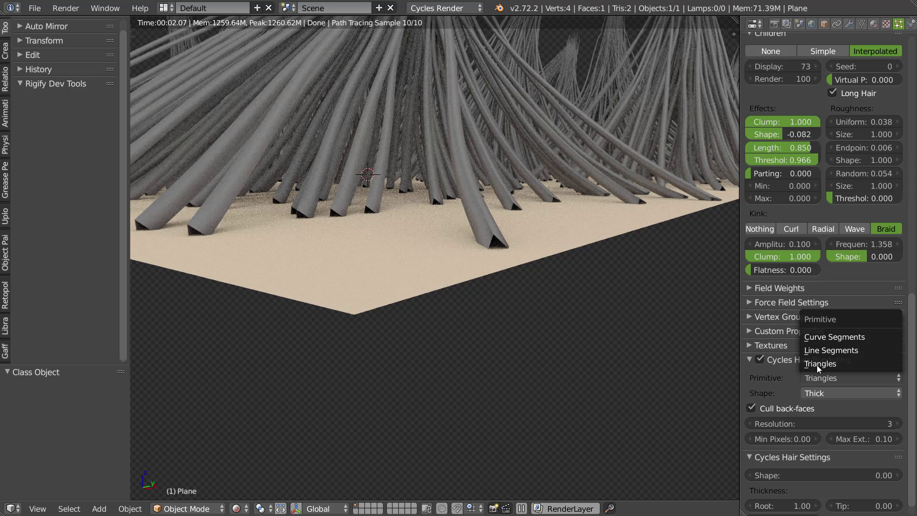
{"action": "left_click", "coordinate": [823, 337]}
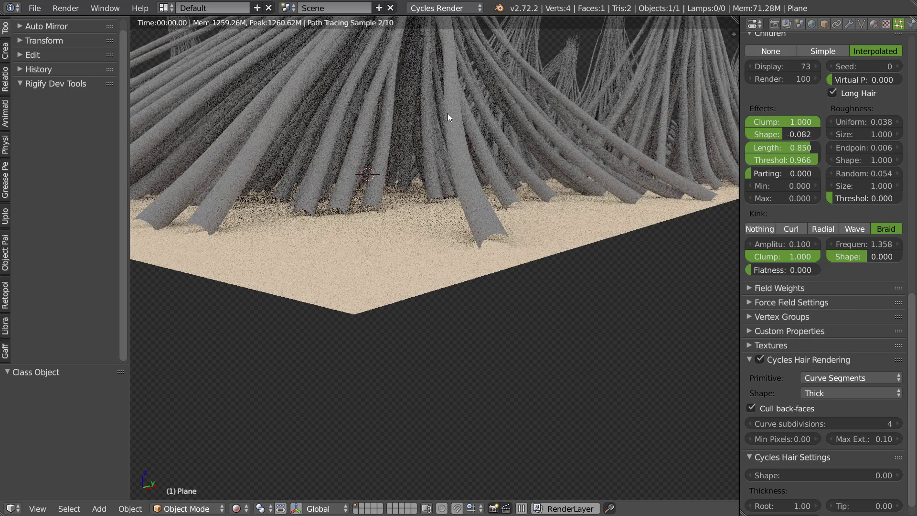
{"action": "left_click", "coordinate": [835, 393]}
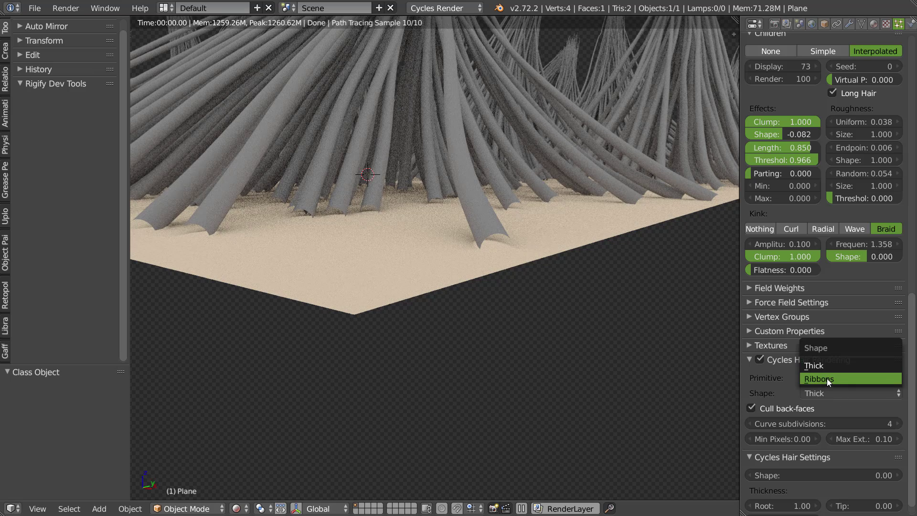
{"action": "left_click", "coordinate": [824, 379]}
{"action": "left_click", "coordinate": [819, 378]}
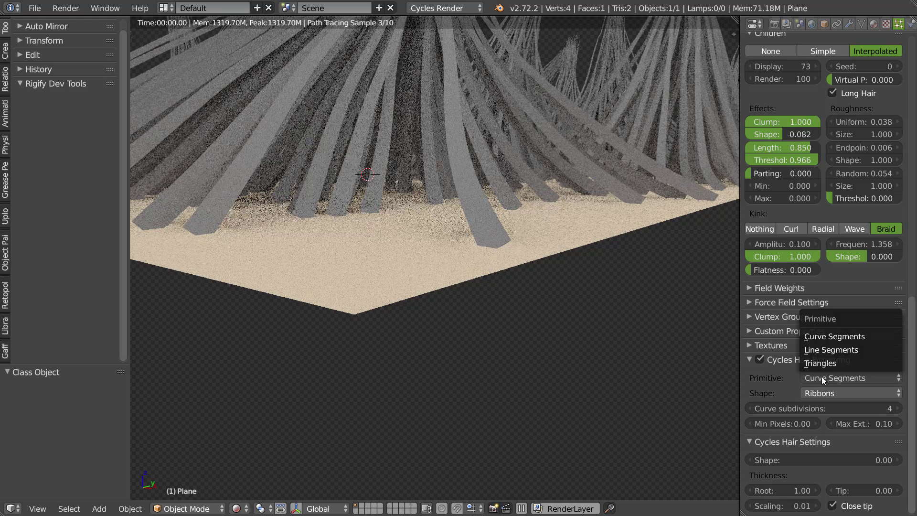
{"action": "left_click", "coordinate": [821, 350]}
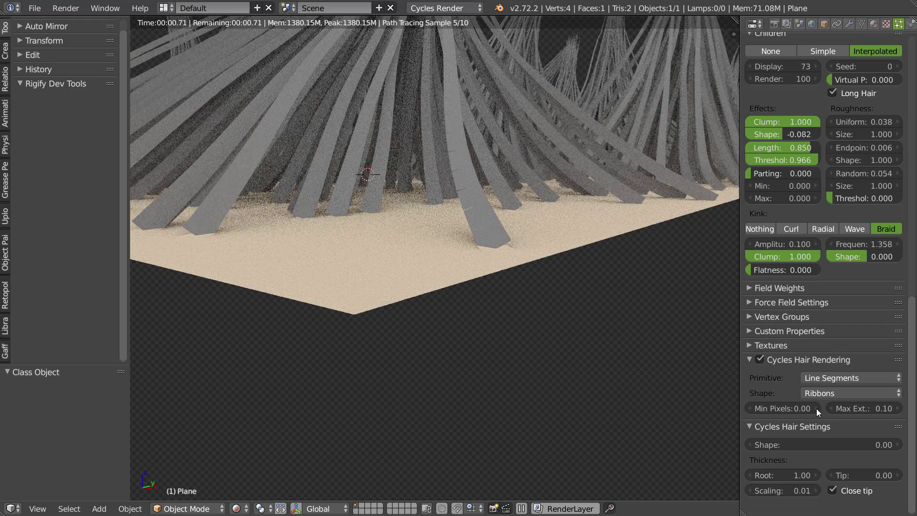
- Lower the Steps value in the hair's Display settings to 3
{"action": "scroll", "coordinate": [810, 409], "scroll_direction": "up", "scroll_amount": 5}
{"action": "scroll", "coordinate": [810, 408], "scroll_direction": "up", "scroll_amount": 1}
{"action": "left_click", "coordinate": [832, 142]}
{"action": "left_click", "coordinate": [832, 142]}
{"action": "left_click", "coordinate": [831, 142]}
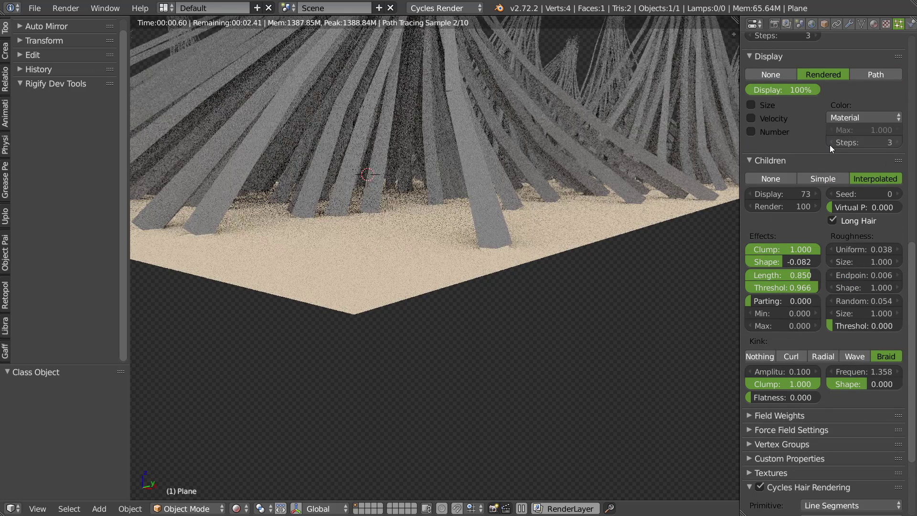
- Raise the hair's display Steps to 7 to smooth the ribbon strands
{"action": "left_click", "coordinate": [899, 143]}
{"action": "left_click", "coordinate": [898, 143]}
{"action": "left_click", "coordinate": [898, 142]}
{"action": "left_click", "coordinate": [898, 143]}
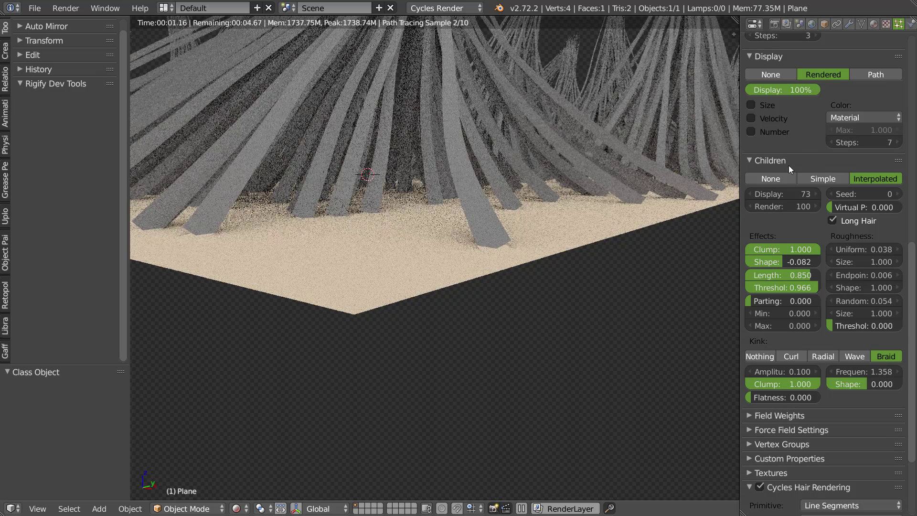
- Set the hair's display Steps back to 3 and inspect the angular strands from several viewpoints
{"action": "left_click", "coordinate": [830, 142]}
{"action": "left_click", "coordinate": [831, 143]}
{"action": "left_click", "coordinate": [830, 142]}
{"action": "left_click", "coordinate": [832, 143]}
{"action": "left_click", "coordinate": [832, 143]}
{"action": "left_click", "coordinate": [896, 143]}
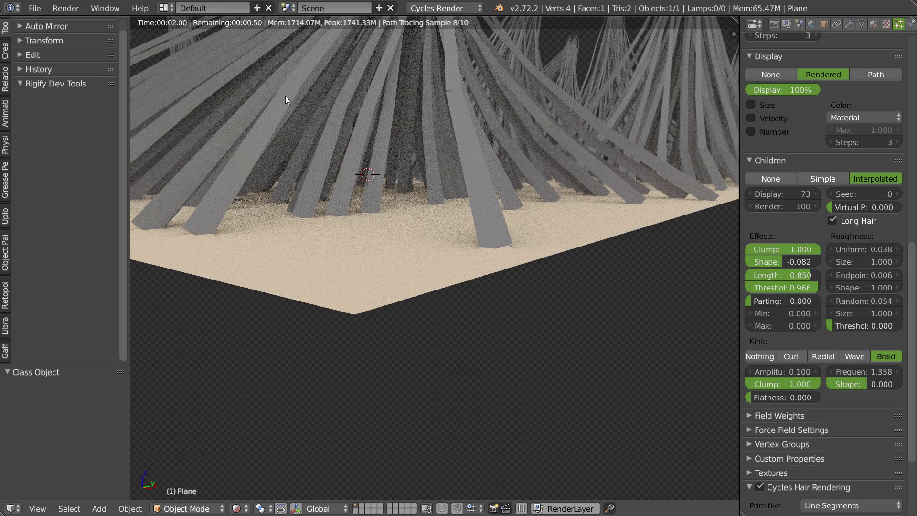
{"action": "middle_click_drag", "start_coordinate": [458, 130], "coordinate": [431, 224]}
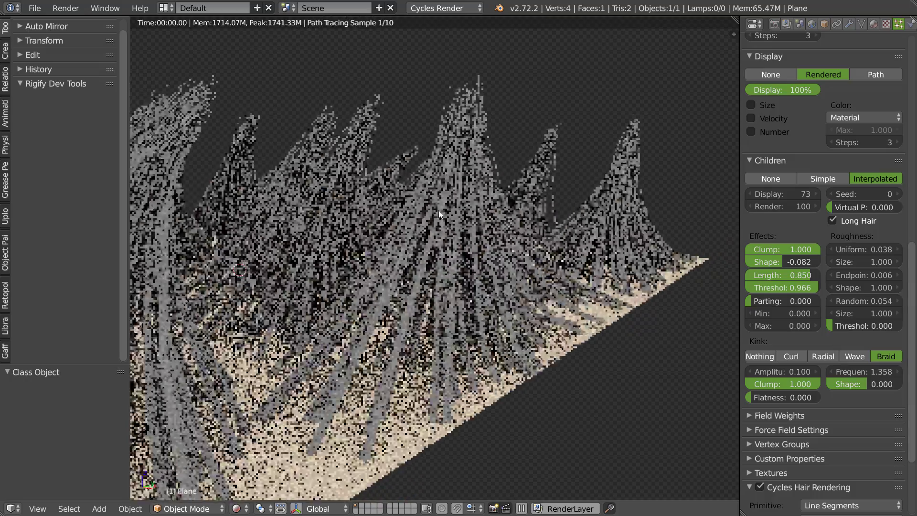
{"action": "middle_click_drag", "start_coordinate": [357, 247], "coordinate": [487, 215]}
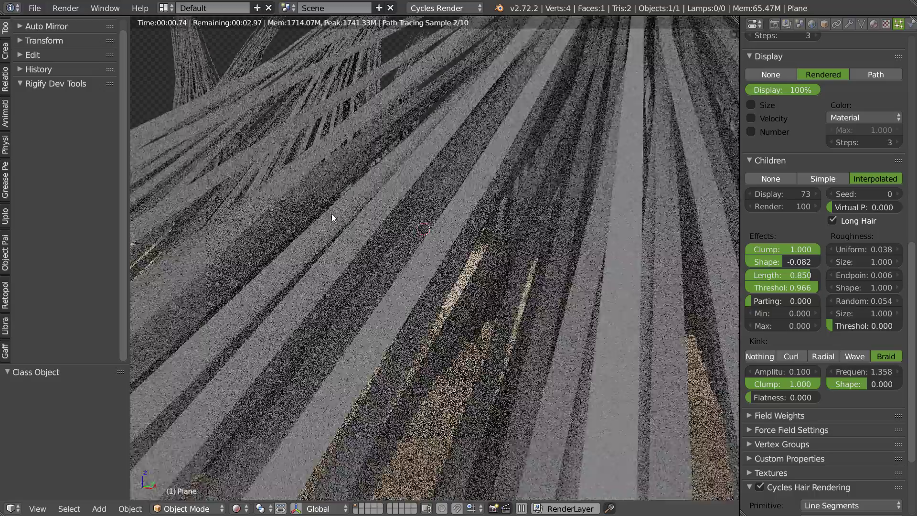
{"action": "middle_click_drag", "start_coordinate": [550, 311], "coordinate": [597, 280]}
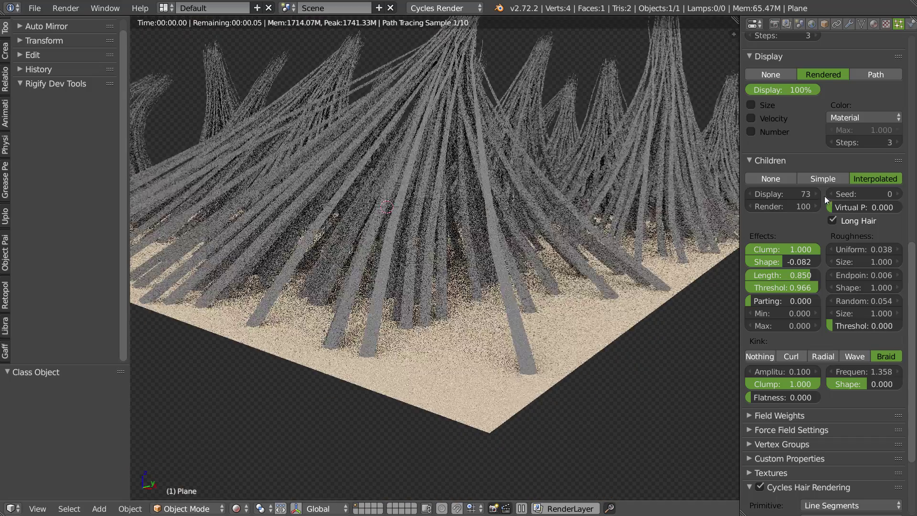
- Set the children's kink type to Curl and the hair's display Steps to 5
{"action": "left_click", "coordinate": [790, 356]}
{"action": "scroll", "coordinate": [503, 294], "scroll_direction": "up", "scroll_amount": 5}
{"action": "scroll", "coordinate": [529, 278], "scroll_direction": "up", "scroll_amount": 2}
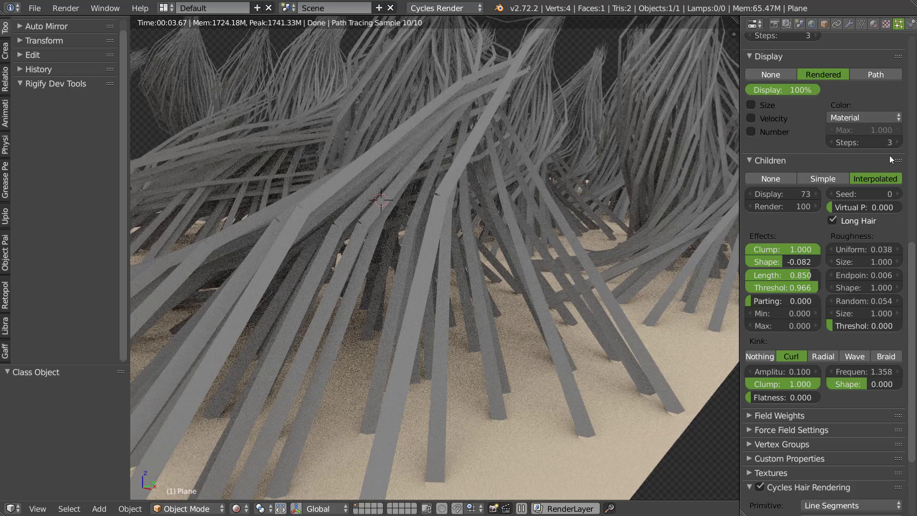
{"action": "left_click", "coordinate": [898, 143]}
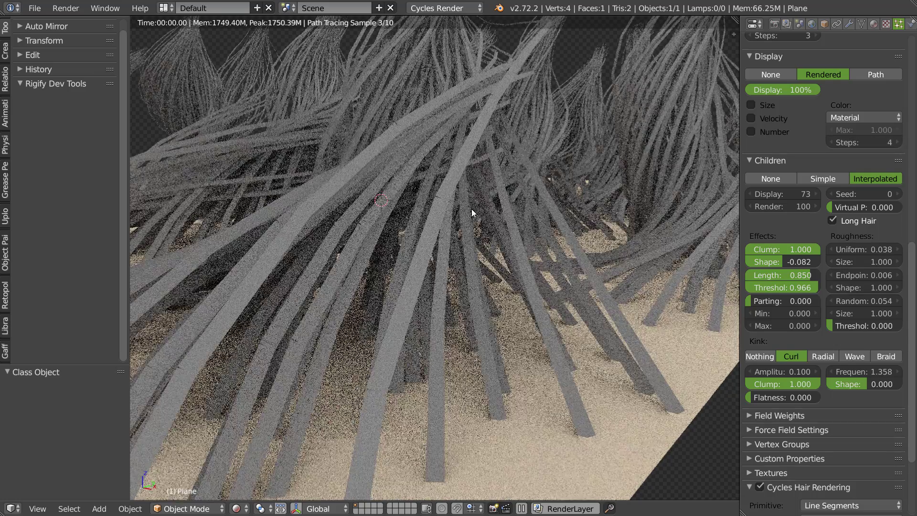
{"action": "left_click", "coordinate": [898, 143]}
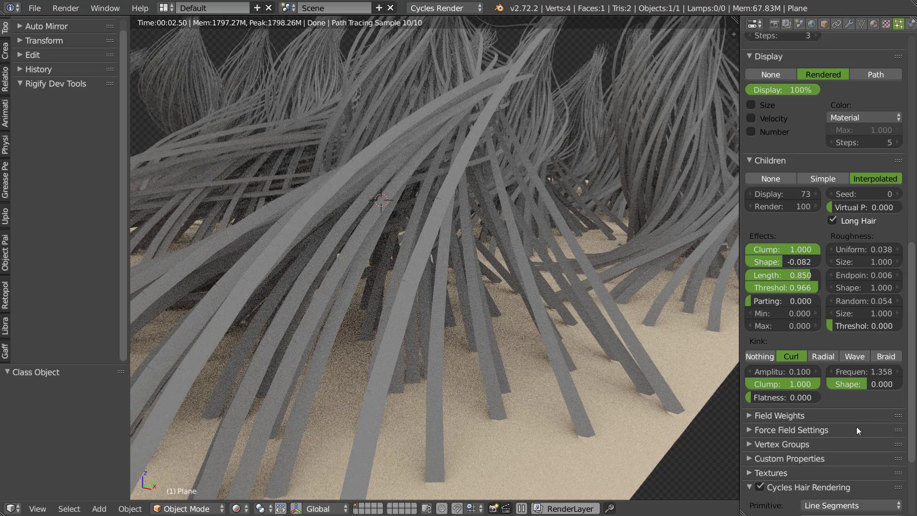
- Set the Cycles hair primitive to Curve Segments and the shape to Thick
{"action": "scroll", "coordinate": [856, 426], "scroll_direction": "down", "scroll_amount": 5}
{"action": "left_click", "coordinate": [822, 397]}
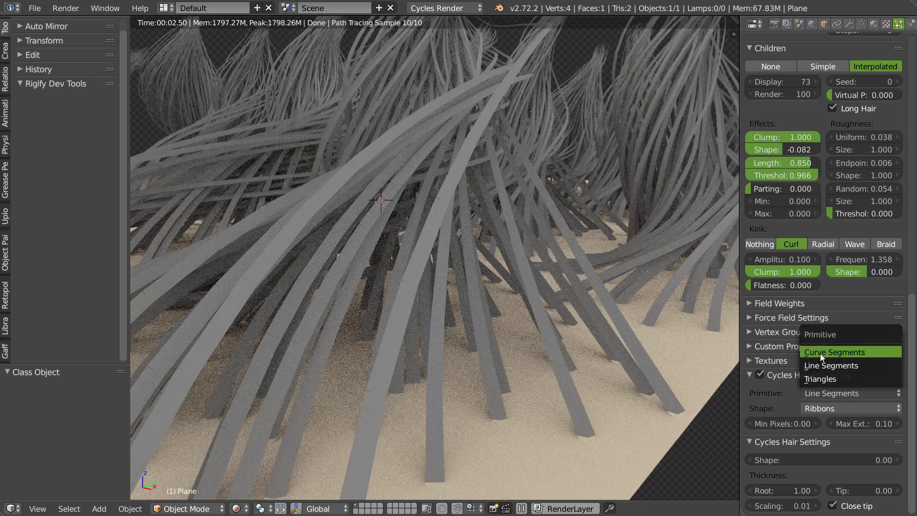
{"action": "left_click", "coordinate": [821, 354]}
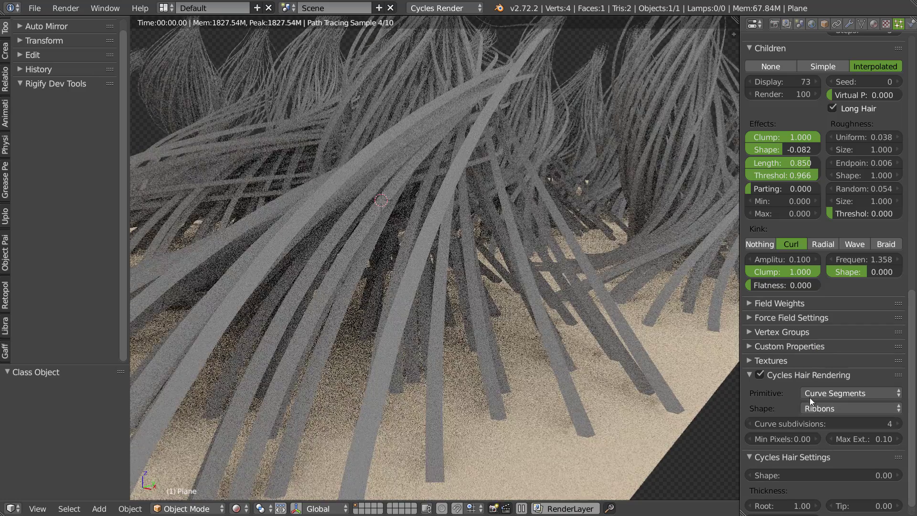
{"action": "left_click", "coordinate": [814, 406]}
{"action": "left_click", "coordinate": [812, 394]}
{"action": "left_click", "coordinate": [815, 407]}
{"action": "left_click", "coordinate": [816, 381]}
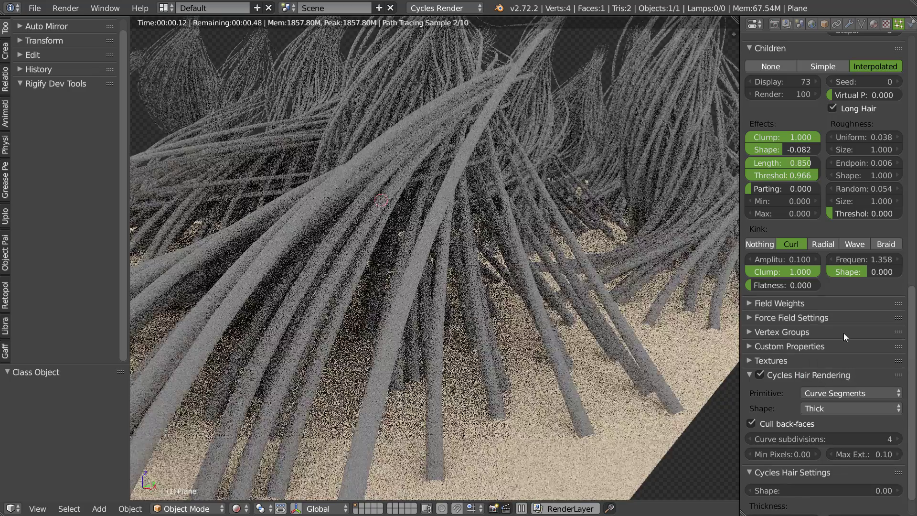
- Set the Cycles hair's curve subdivisions to 1 and collapse the Cycles Hair Rendering settings
{"action": "scroll", "coordinate": [480, 302], "scroll_direction": "down", "scroll_amount": 3}
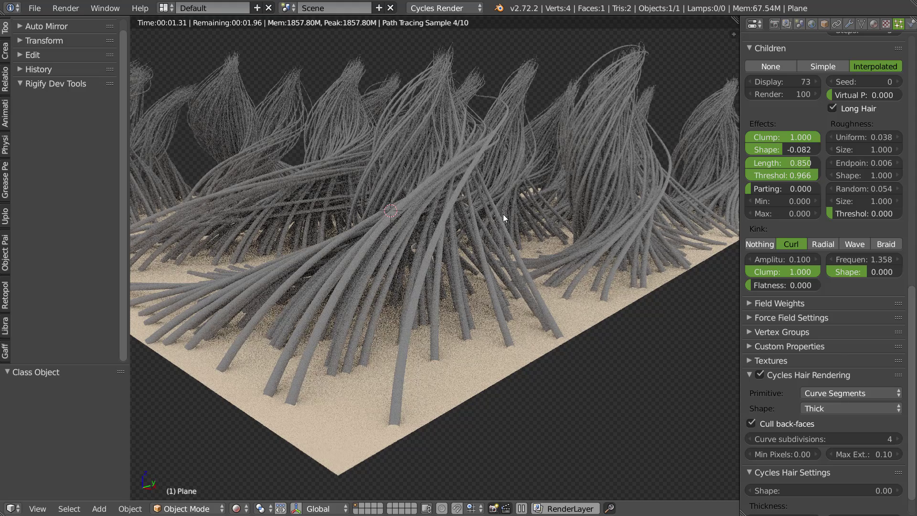
{"action": "scroll", "coordinate": [817, 356], "scroll_direction": "down", "scroll_amount": 2}
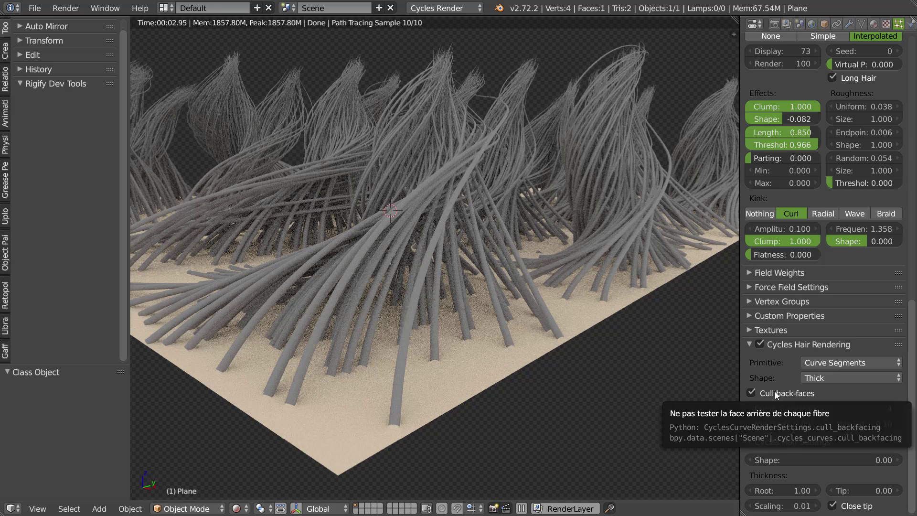
{"action": "left_click", "coordinate": [748, 408]}
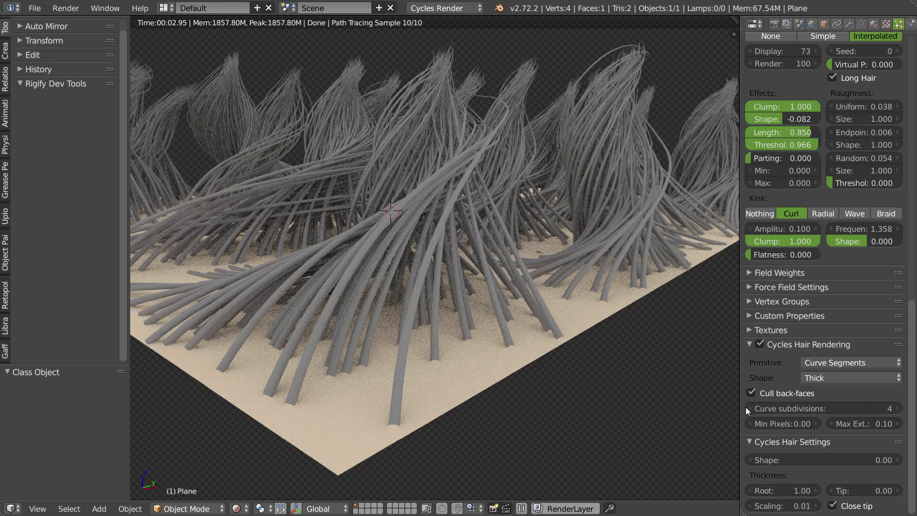
{"action": "left_click", "coordinate": [748, 409]}
{"action": "left_click", "coordinate": [746, 413]}
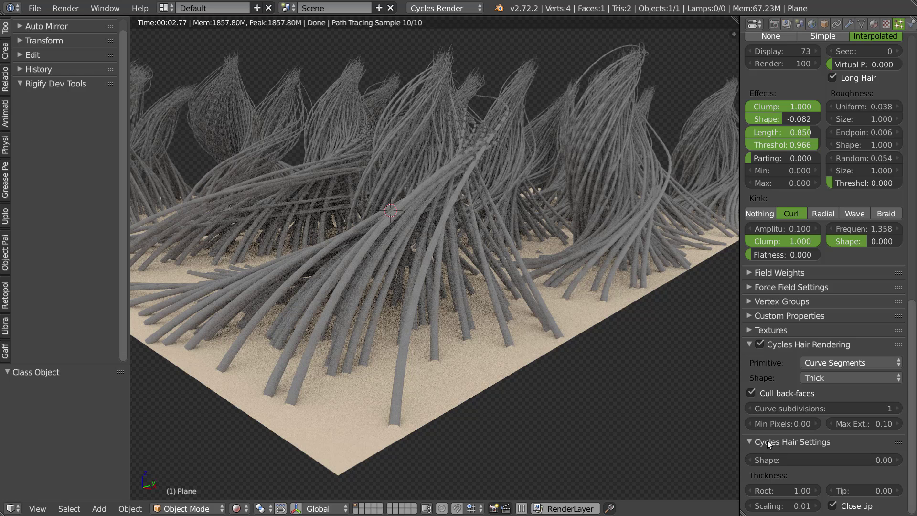
{"action": "left_click", "coordinate": [751, 344]}
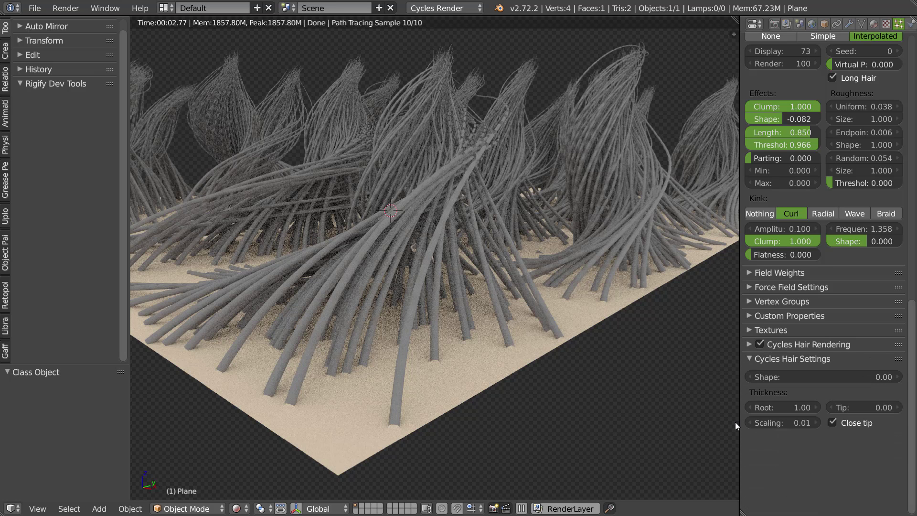
- Try raising the Cycles hair shape value to between 0.69 and 0.78, and reset it to 0
{"action": "left_click_drag", "start_coordinate": [827, 376], "coordinate": [832, 377]}
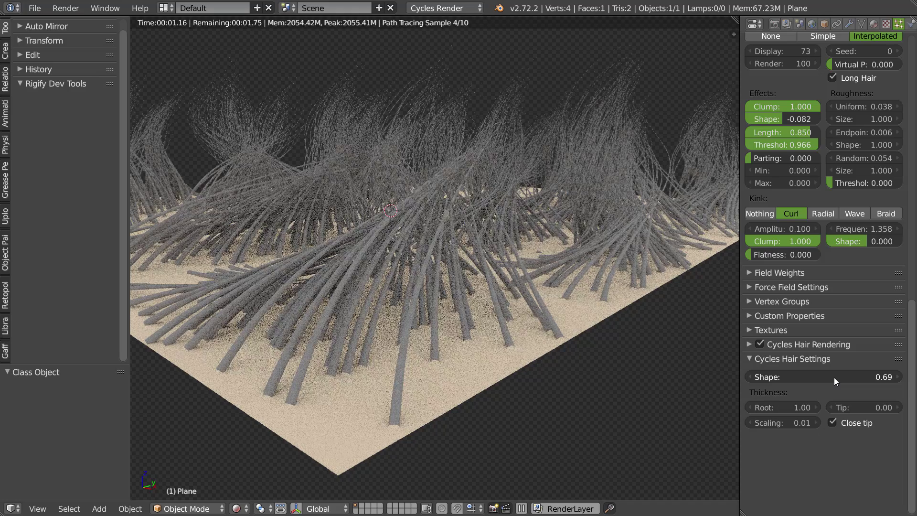
{"action": "scroll", "coordinate": [834, 377], "scroll_direction": "up", "scroll_amount": 9, "text": "ctrl"}
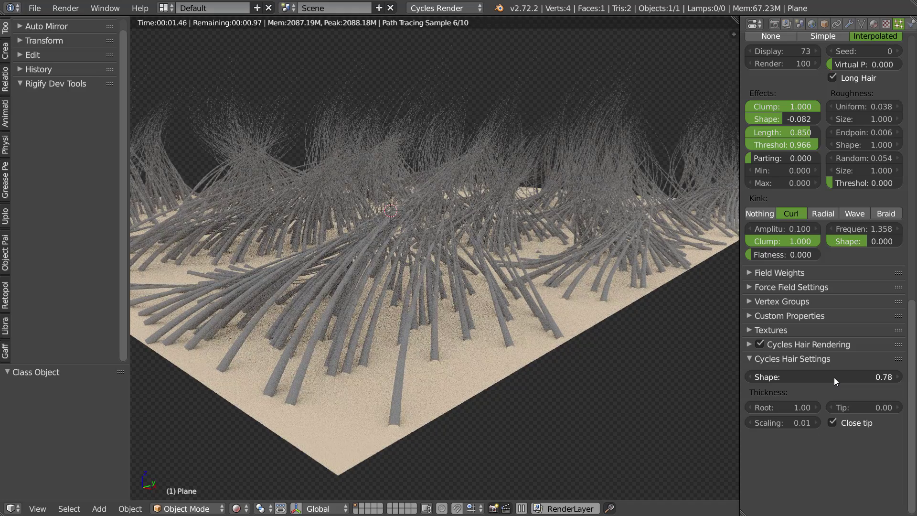
{"action": "mouse_move", "coordinate": [830, 377]}
{"action": "left_mouse_down"}
{"action": "mouse_move", "coordinate": [787, 374]}
{"action": "mouse_move", "coordinate": [829, 377]}
{"action": "left_mouse_up"}
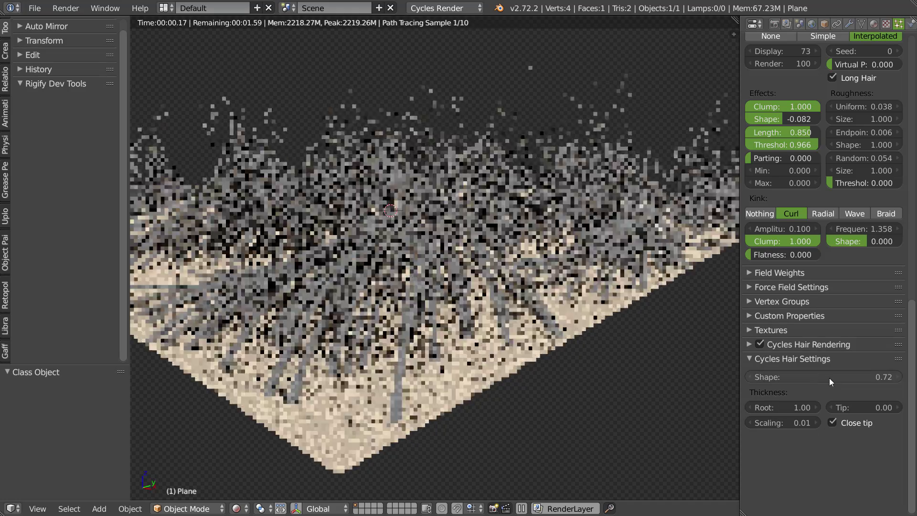
{"action": "left_click", "coordinate": [830, 378]}
{"action": "type", "text": "0"}
{"action": "key", "text": "Return"}
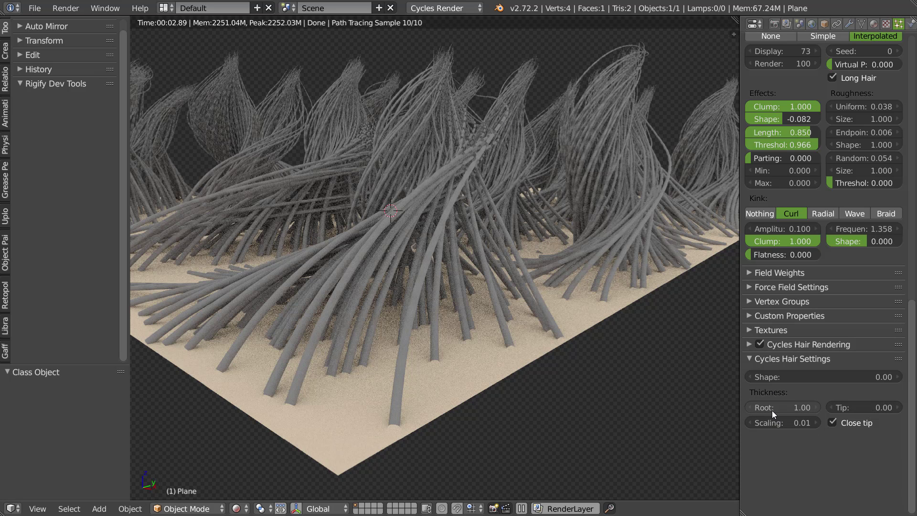
- Set the Cycles hair tip thickness to 1
{"action": "left_click", "coordinate": [870, 406]}
{"action": "type", "text": "1"}
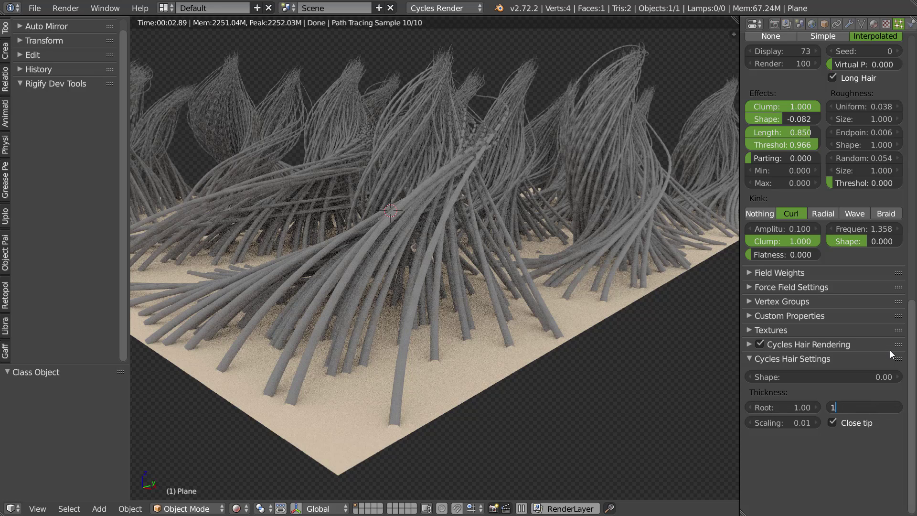
{"action": "key", "text": "Return"}
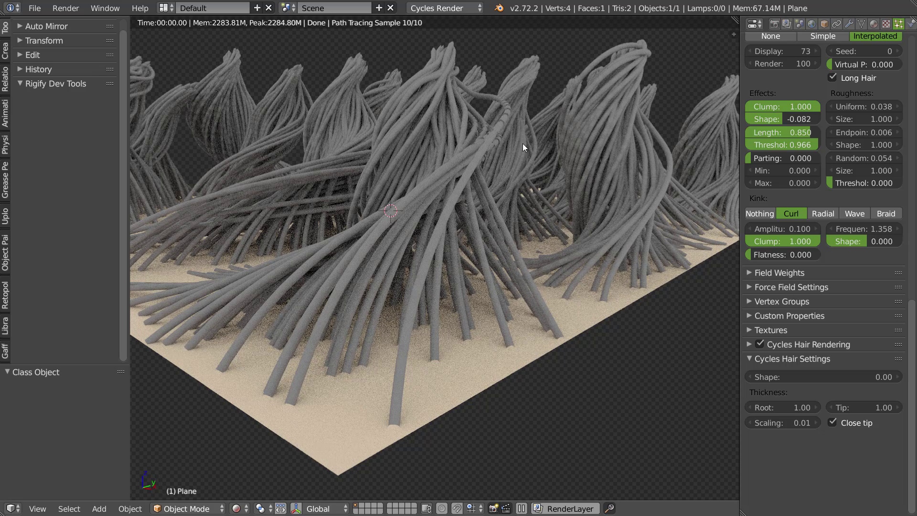
- Set the Cycles hair root and tip thickness both to 0.1 and inspect the thin strands
{"action": "left_click", "coordinate": [774, 408]}
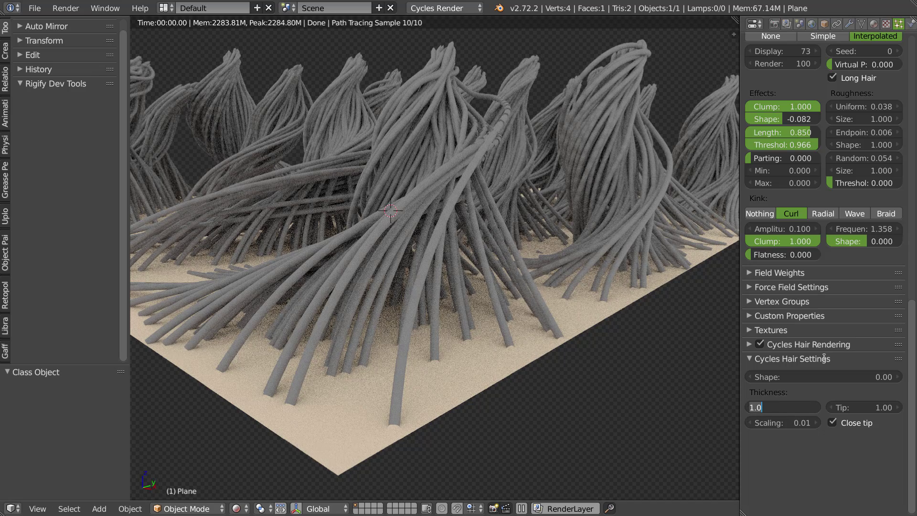
{"action": "type", "text": "0.1"}
{"action": "key", "text": "Return"}
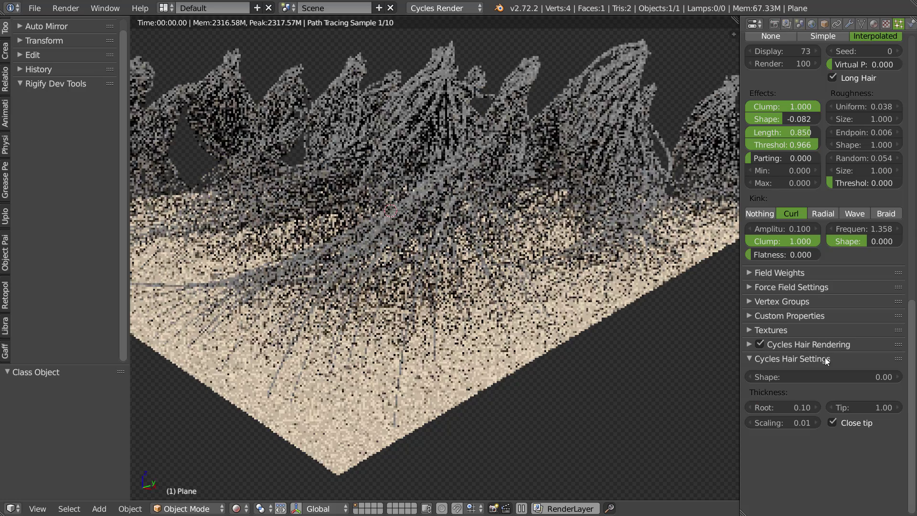
{"action": "left_click", "coordinate": [866, 408]}
{"action": "type", "text": "0.1"}
{"action": "key", "text": "Return"}
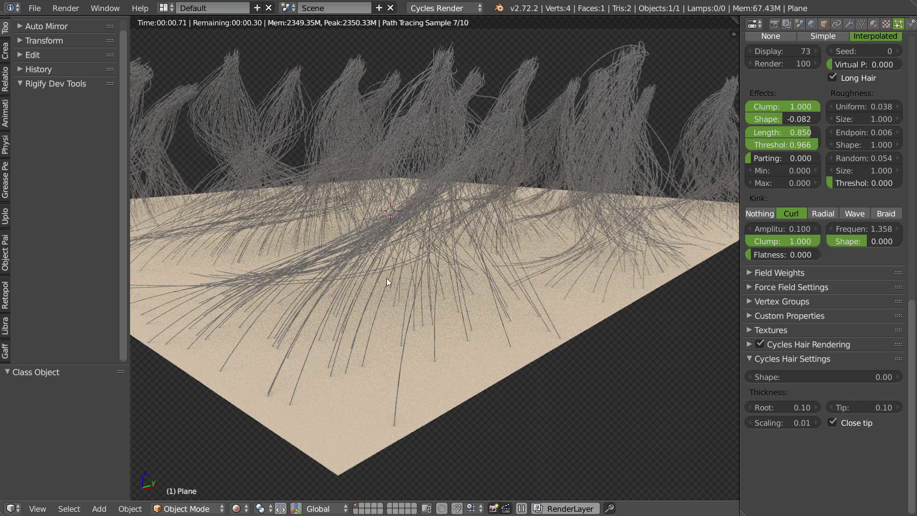
{"action": "middle_click_drag", "start_coordinate": [412, 265], "coordinate": [574, 97]}
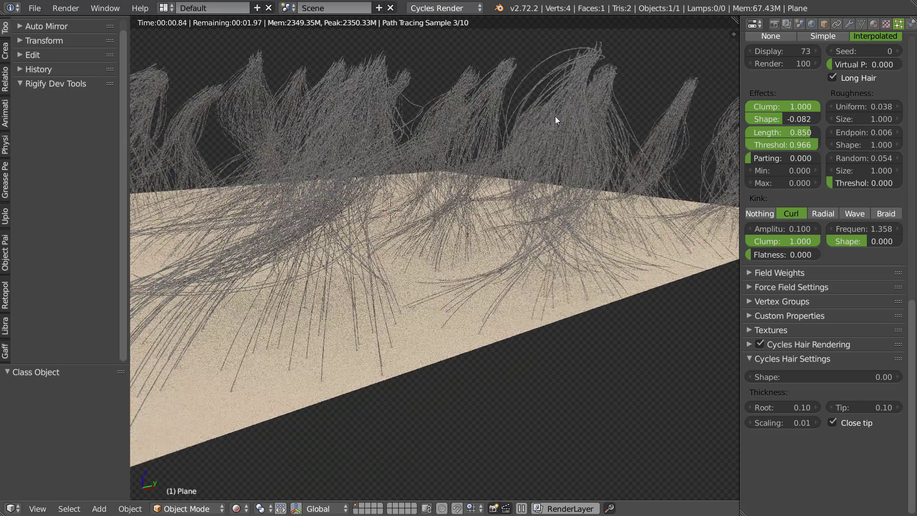
{"action": "middle_click_drag", "start_coordinate": [466, 179], "coordinate": [516, 164]}
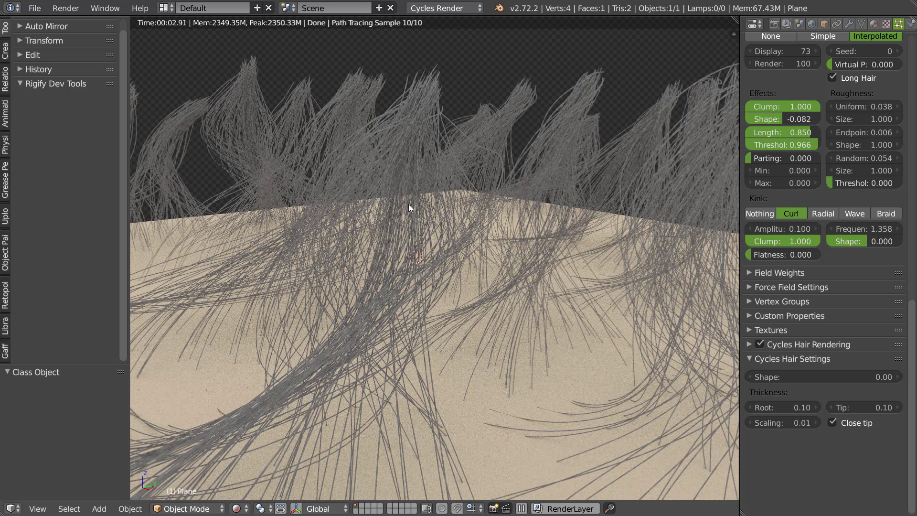
- Set the number of displayed children to 200 and inspect the denser hair
{"action": "scroll", "coordinate": [802, 296], "scroll_direction": "up", "scroll_amount": 8}
{"action": "left_click", "coordinate": [779, 235]}
{"action": "type", "text": "200"}
{"action": "key", "text": "Return"}
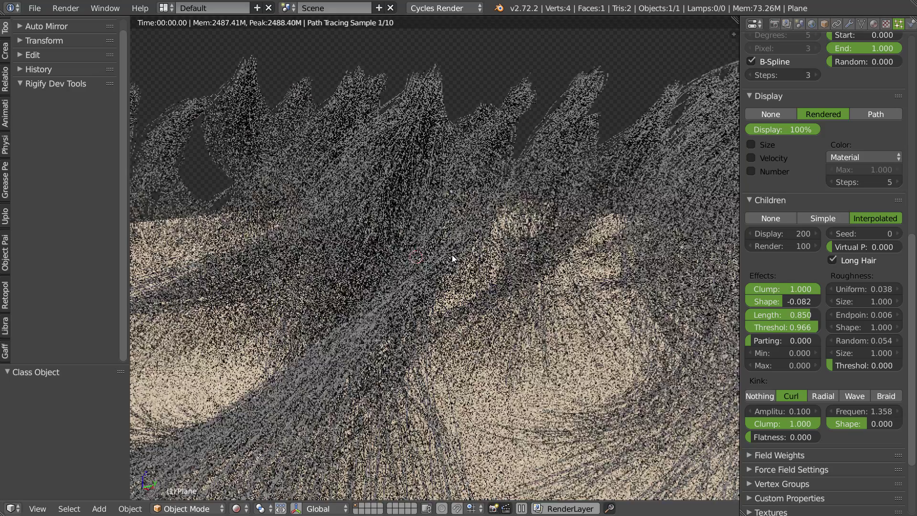
{"action": "middle_click_drag", "start_coordinate": [451, 255], "coordinate": [396, 277]}
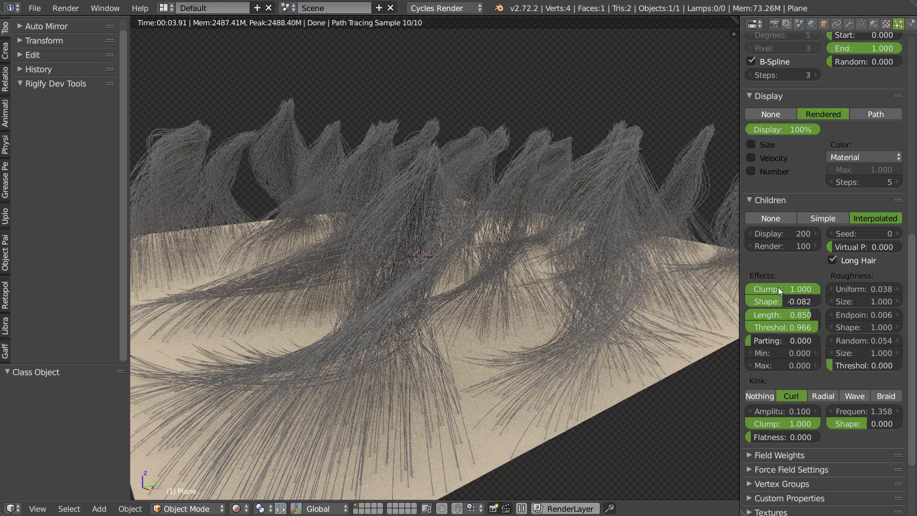
- Increase the number of displayed children to 1000
{"action": "left_click", "coordinate": [782, 233]}
{"action": "type", "text": "1000"}
{"action": "key", "text": "Return"}
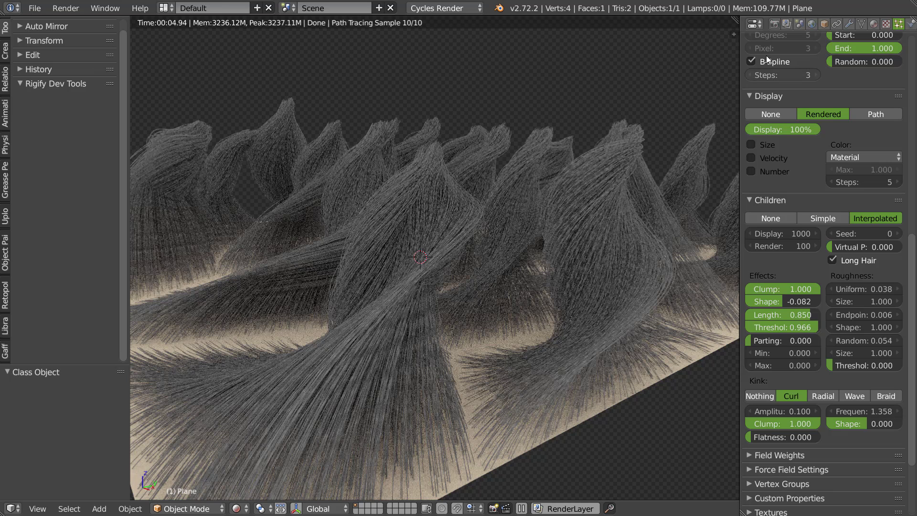
- Set the preview samples to 200 in the scene's render sampling settings
{"action": "left_click", "coordinate": [775, 24]}
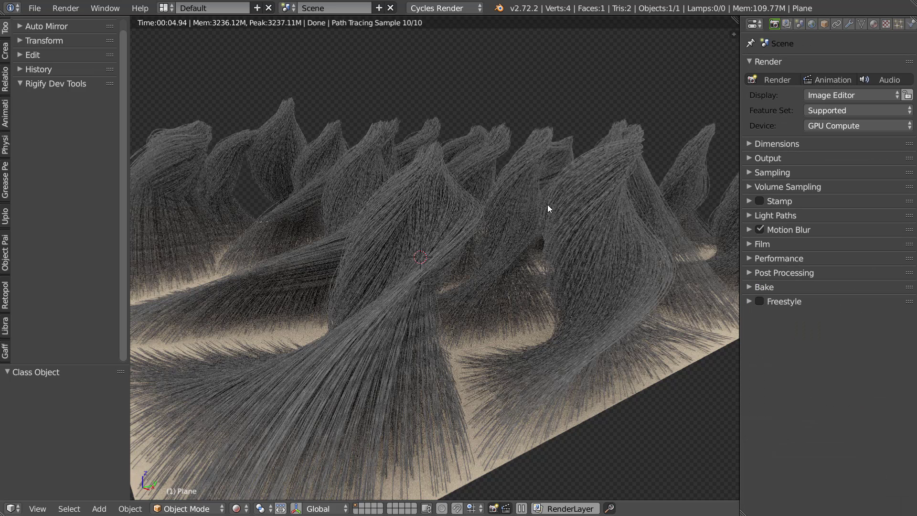
{"action": "left_click", "coordinate": [770, 143]}
{"action": "left_click", "coordinate": [770, 144]}
{"action": "left_click", "coordinate": [771, 172]}
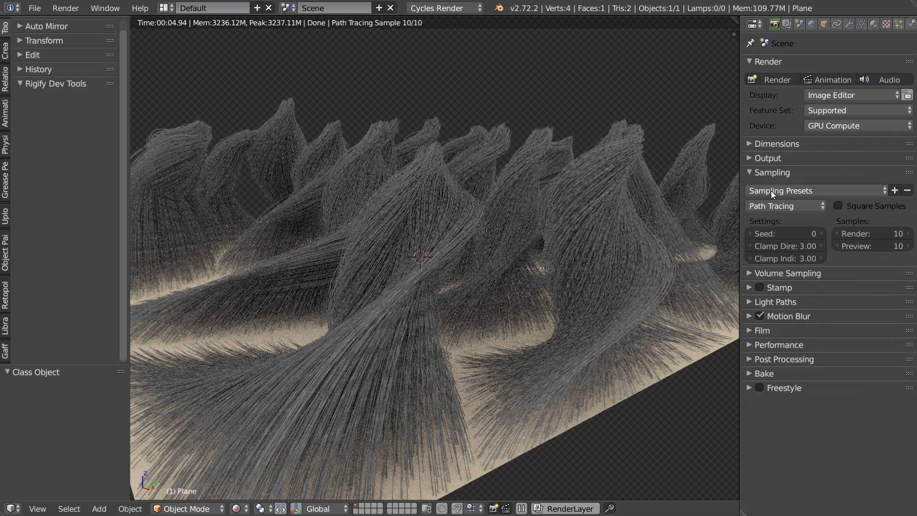
{"action": "left_click", "coordinate": [869, 246]}
{"action": "type", "text": "200"}
{"action": "key", "text": "Return"}
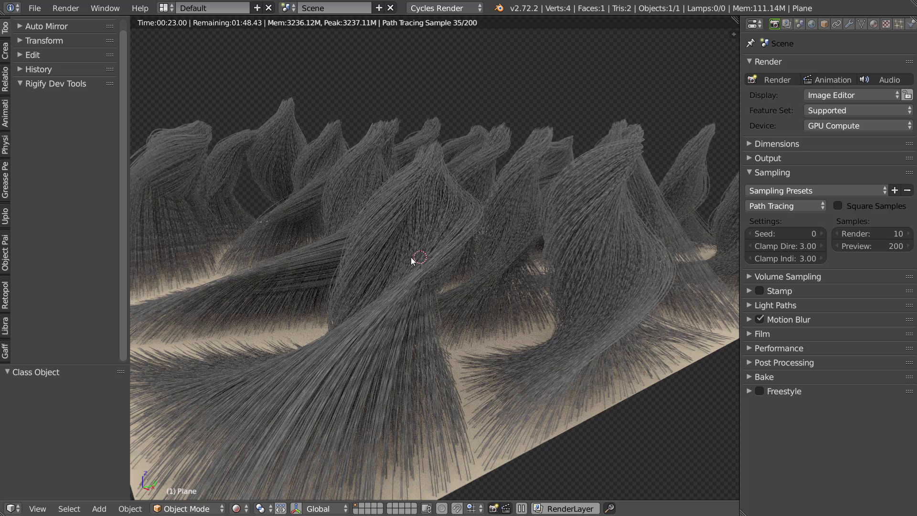
- Set the preview samples back to 10
{"action": "left_click", "coordinate": [875, 246]}
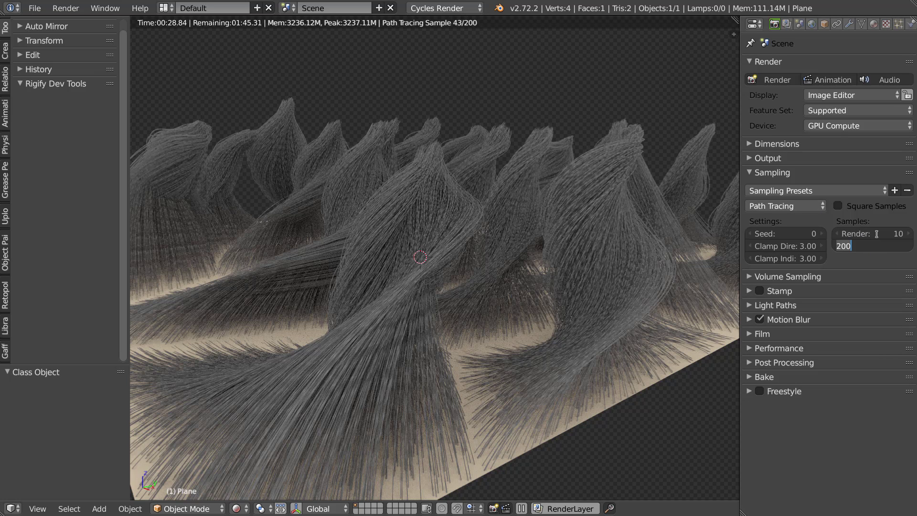
{"action": "key", "text": "BackSpace"}
{"action": "key", "text": "BackSpace"}
{"action": "key", "text": "BackSpace"}
{"action": "type", "text": "10"}
{"action": "key", "text": "Return"}
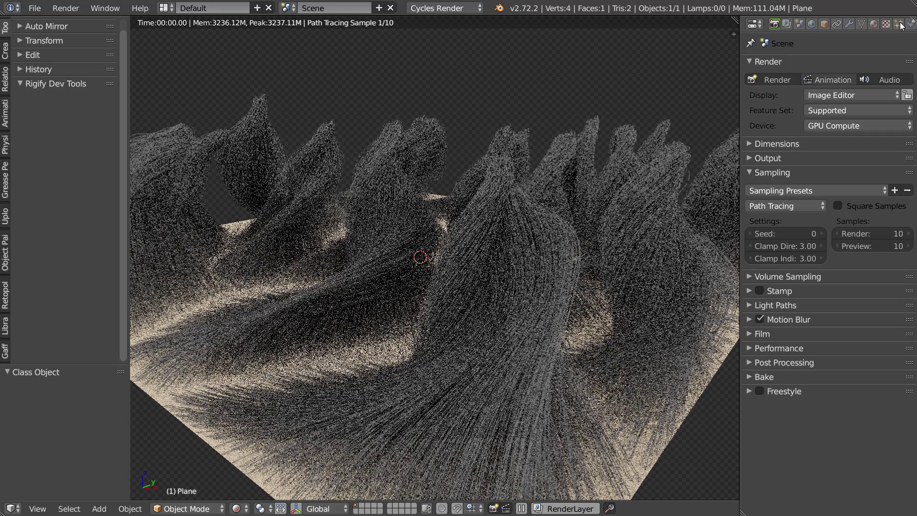
- Set the hair children's kink type to Nothing and their display count to 100, and inspect the whole plane
{"action": "left_click", "coordinate": [899, 25]}
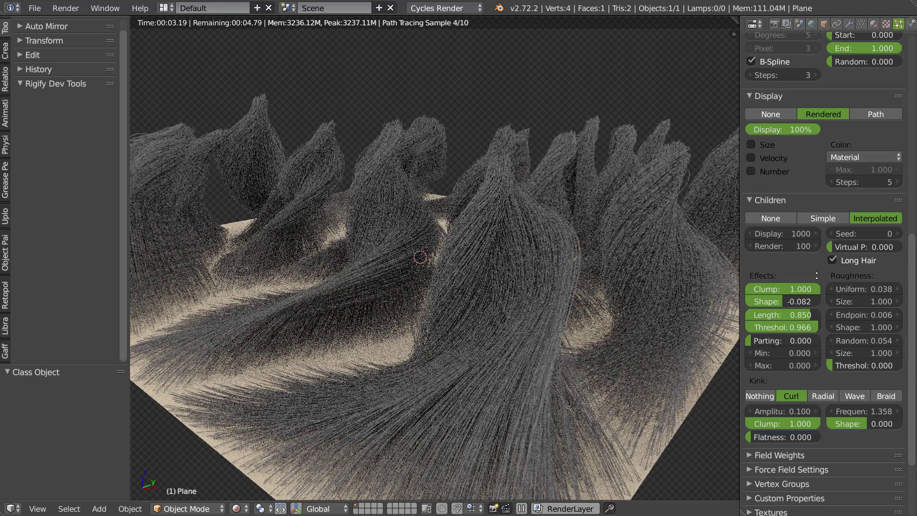
{"action": "scroll", "coordinate": [819, 244], "scroll_direction": "down", "scroll_amount": 4}
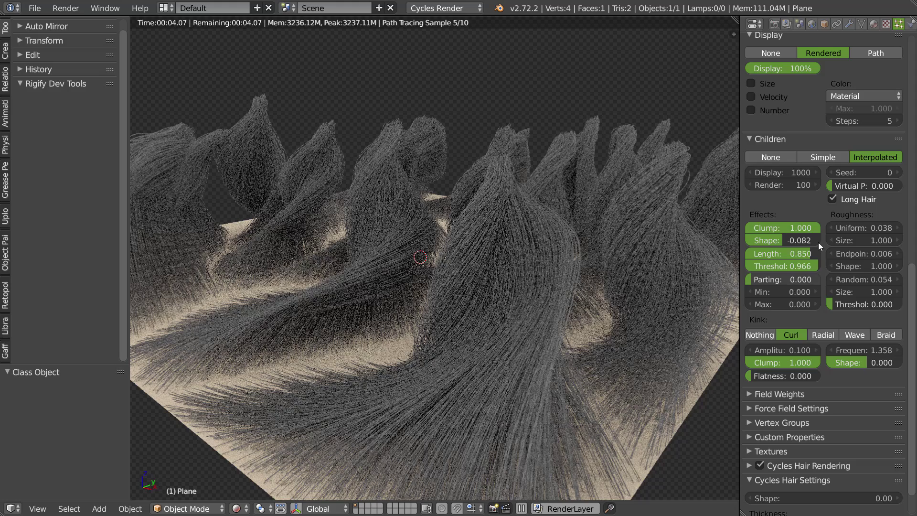
{"action": "left_click", "coordinate": [758, 336]}
{"action": "left_click", "coordinate": [784, 172]}
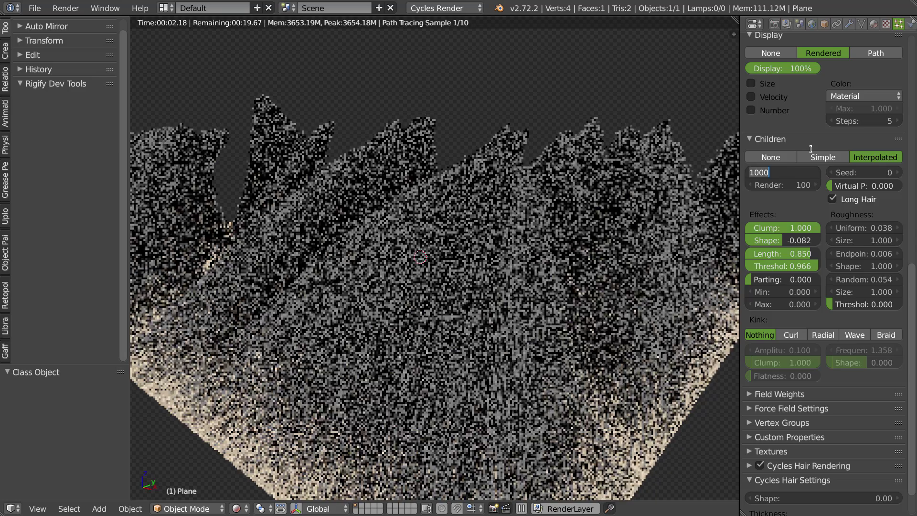
{"action": "type", "text": "14"}
{"action": "key", "text": "BackSpace"}
{"action": "type", "text": "00"}
{"action": "key", "text": "Return"}
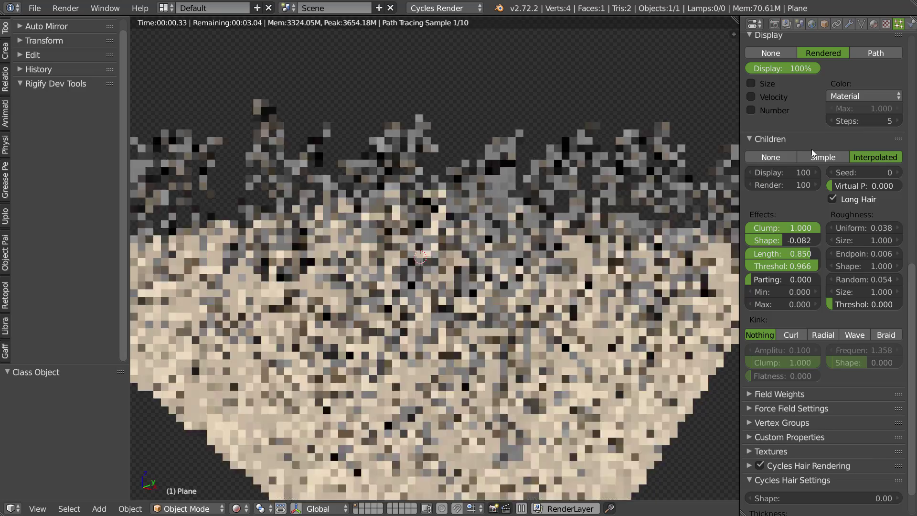
{"action": "mouse_move", "coordinate": [445, 307]}
{"action": "middle_mouse_down"}
{"action": "mouse_move", "coordinate": [454, 308]}
{"action": "mouse_move", "coordinate": [430, 312]}
{"action": "middle_mouse_up"}
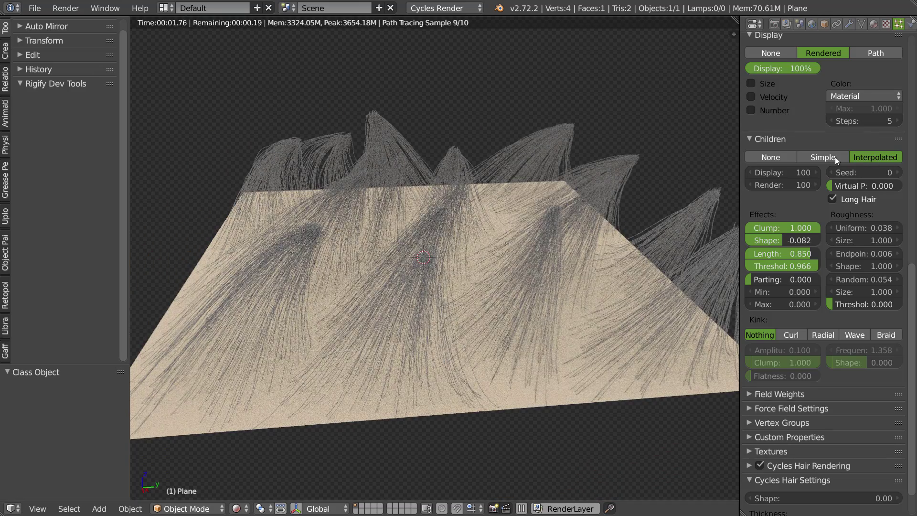
{"action": "mouse_move", "coordinate": [444, 260]}
{"action": "middle_mouse_down"}
{"action": "mouse_move", "coordinate": [460, 285]}
{"action": "mouse_move", "coordinate": [392, 315]}
{"action": "mouse_move", "coordinate": [474, 282]}
{"action": "mouse_move", "coordinate": [439, 271]}
{"action": "middle_mouse_up"}
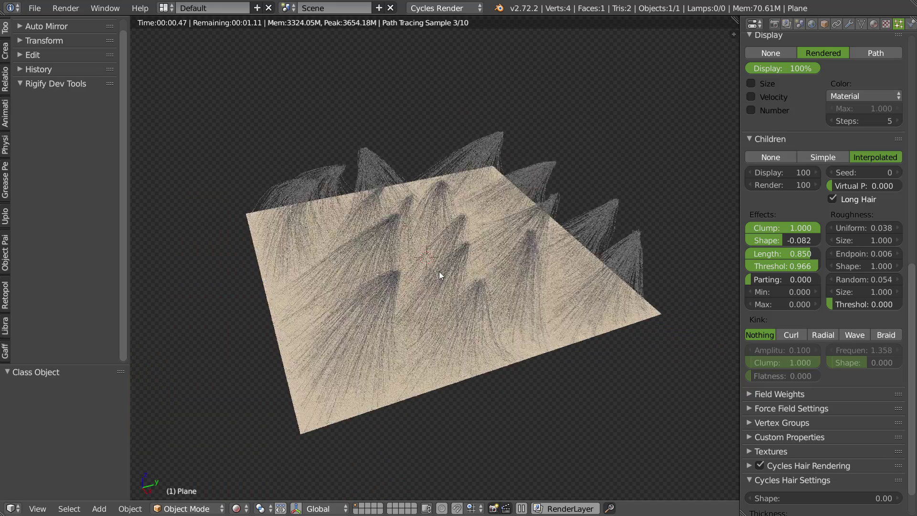
- Switch the viewport to solid shading and put the plane into Particle Edit mode
{"action": "key", "text": "Tab"}
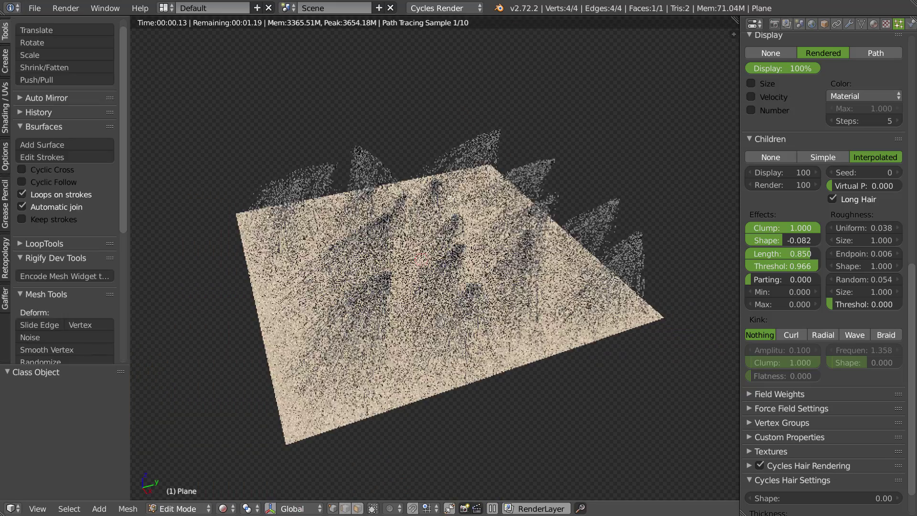
{"action": "key", "text": "shift+z"}
{"action": "middle_click_drag", "start_coordinate": [429, 238], "coordinate": [440, 262]}
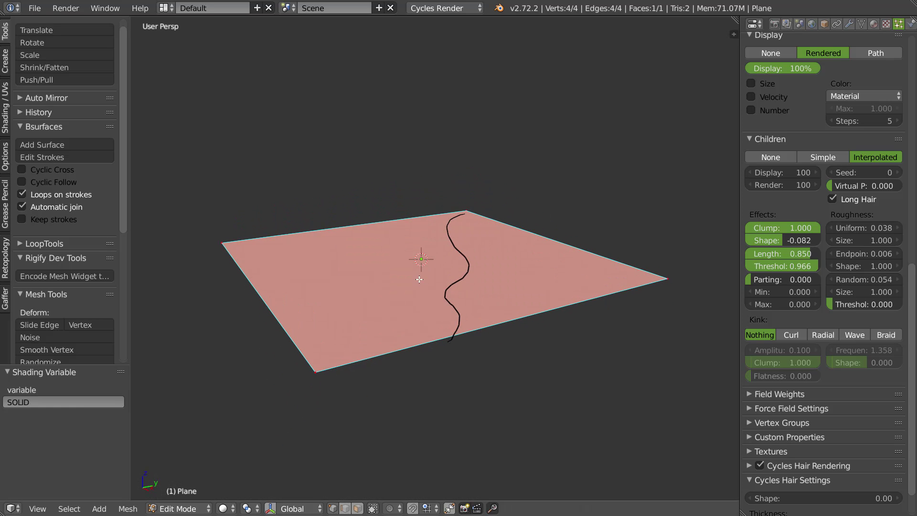
{"action": "key", "text": "ctrl+Tab"}
{"action": "left_click", "coordinate": [367, 317]}
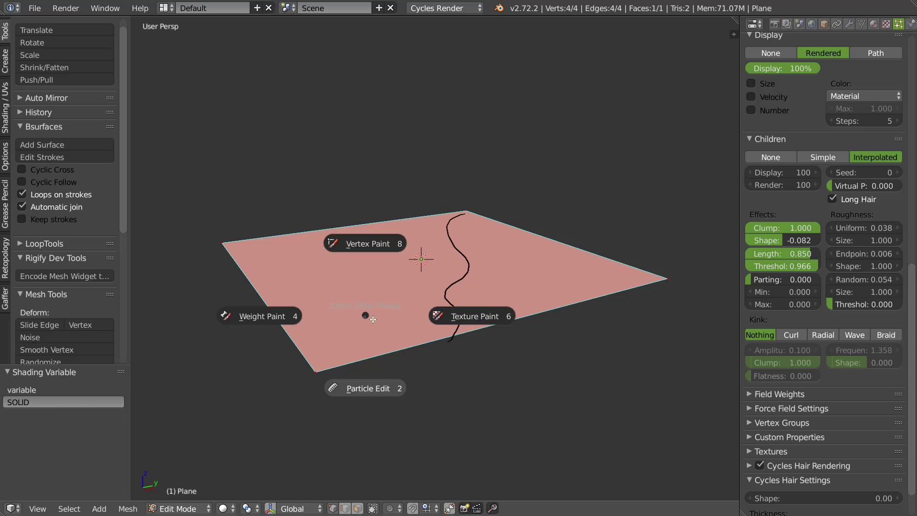
{"action": "left_click", "coordinate": [373, 368]}
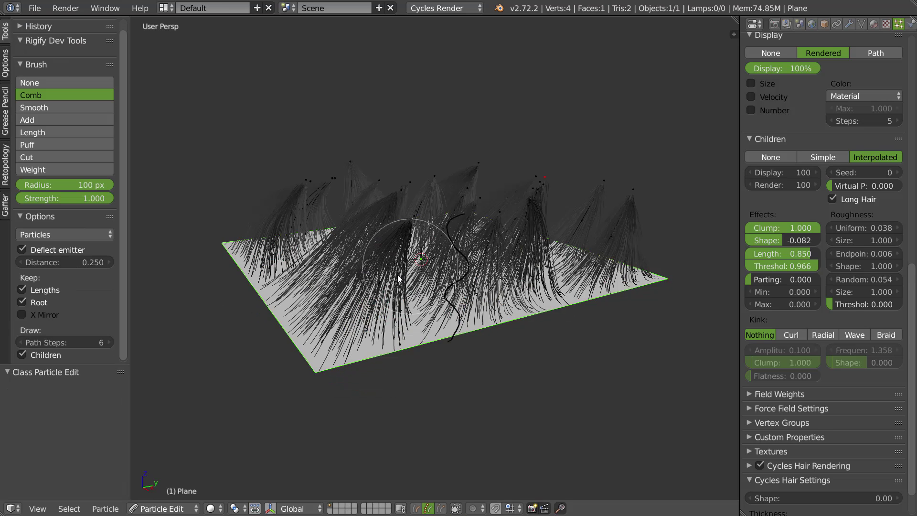
- Return to Object Mode and unlink the grease pencil data to remove the wavy stroke over the plane
{"action": "mouse_move", "coordinate": [442, 257]}
{"action": "middle_mouse_down"}
{"action": "mouse_move", "coordinate": [445, 265]}
{"action": "mouse_move", "coordinate": [464, 239]}
{"action": "middle_mouse_up"}
{"action": "key", "text": "Tab"}
{"action": "left_click", "coordinate": [474, 188]}
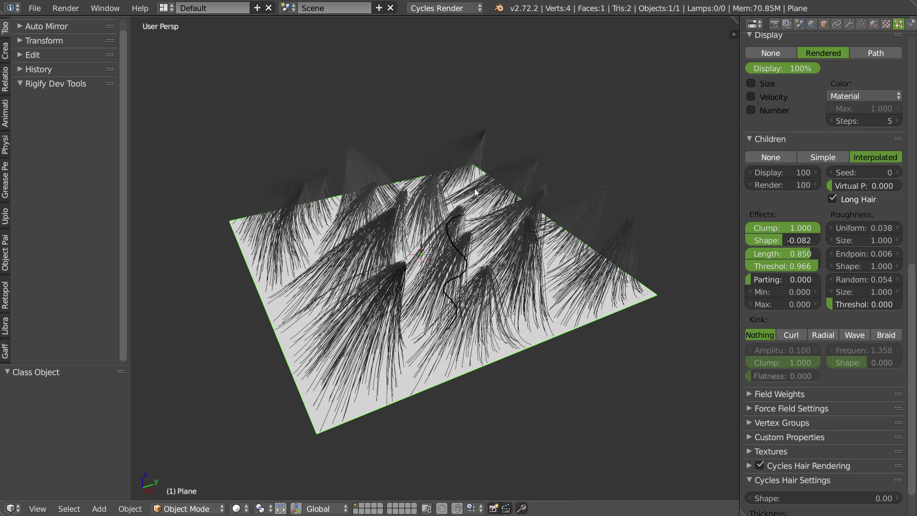
{"action": "key", "text": "n"}
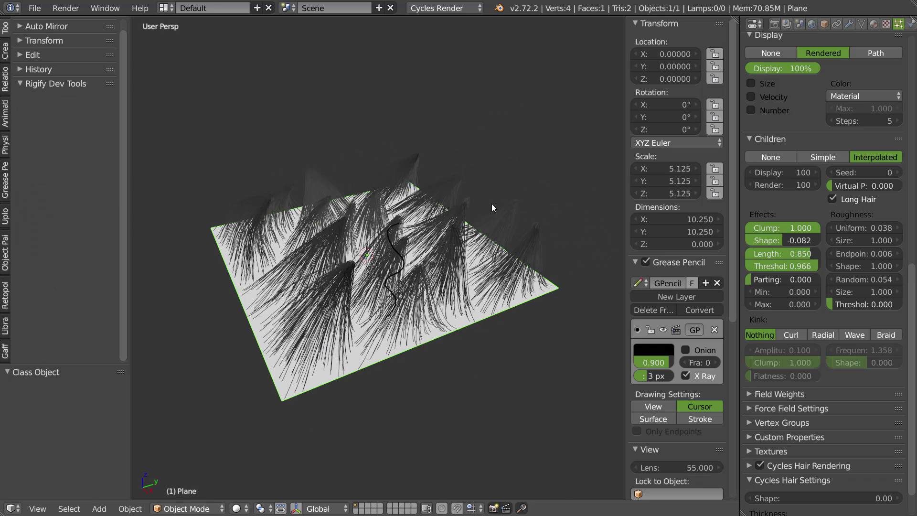
{"action": "left_click", "coordinate": [715, 284]}
{"action": "key", "text": "n"}
{"action": "scroll", "coordinate": [458, 233], "scroll_direction": "up", "scroll_amount": 2}
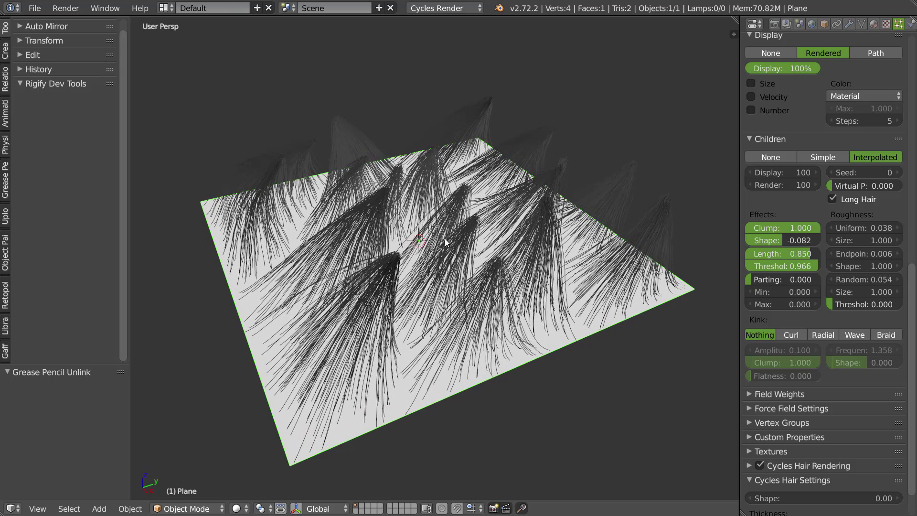
- Put the plane back into Particle Edit mode and turn off drawing of the children
{"action": "key", "text": "Tab"}
{"action": "left_click", "coordinate": [419, 332]}
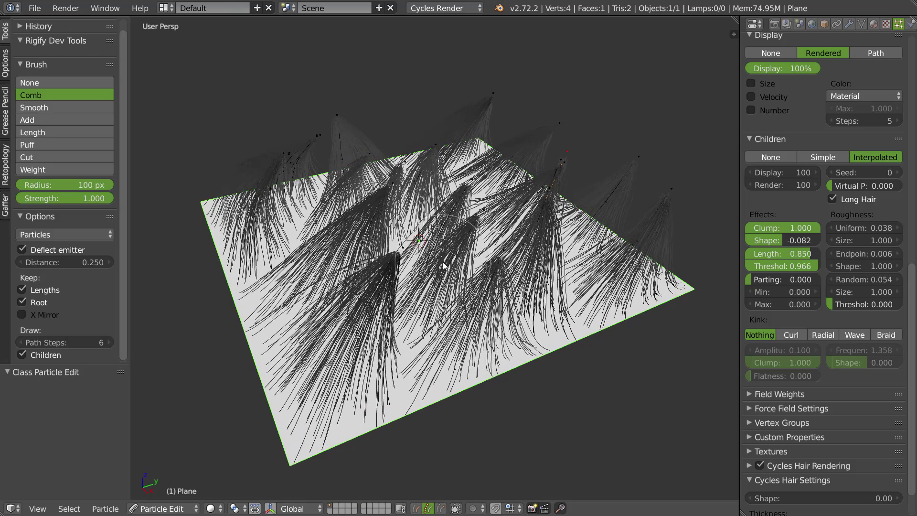
{"action": "left_click", "coordinate": [22, 355]}
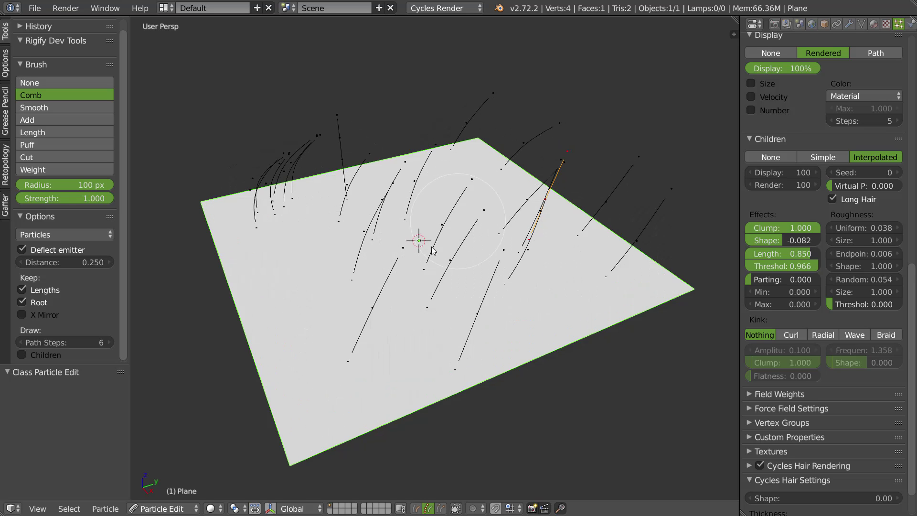
- Switch to the Cut brush and try trimming the hair near the plane's front corner
{"action": "key", "text": "w"}
{"action": "left_click", "coordinate": [432, 164]}
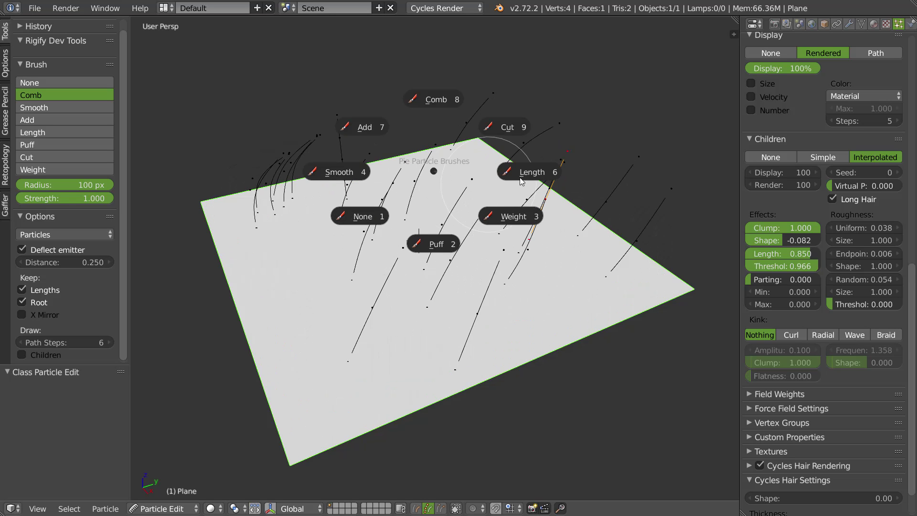
{"action": "left_click", "coordinate": [507, 127]}
{"action": "left_click_drag", "start_coordinate": [348, 326], "coordinate": [346, 361]}
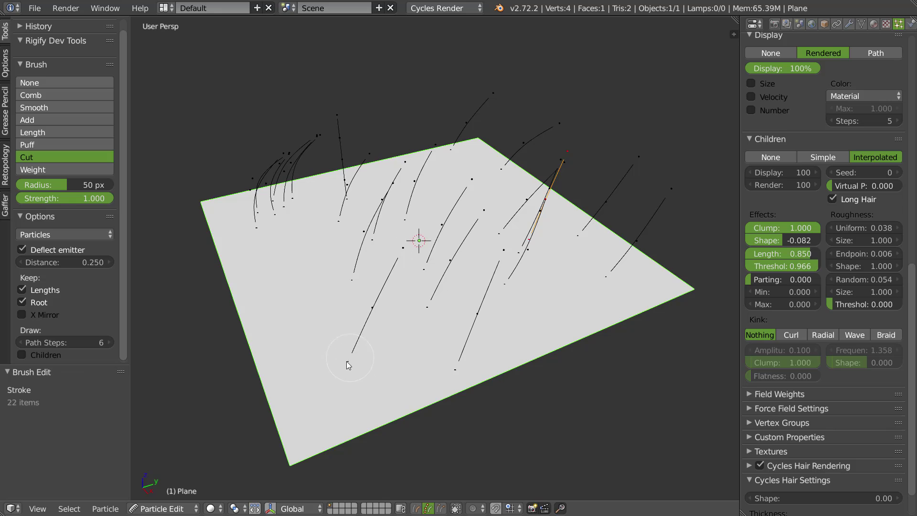
- Select all the hairs on the plane and delete the particles
{"action": "key", "text": "a"}
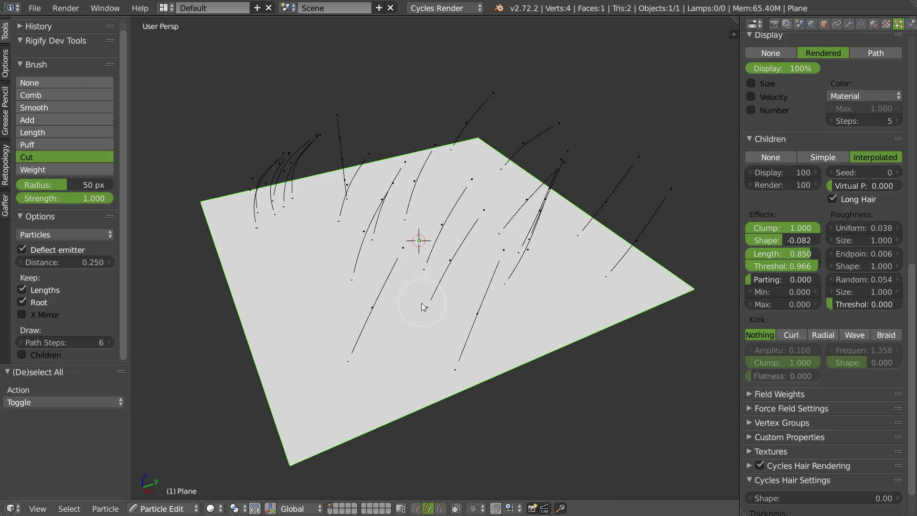
{"action": "key", "text": "a"}
{"action": "key", "text": "w"}
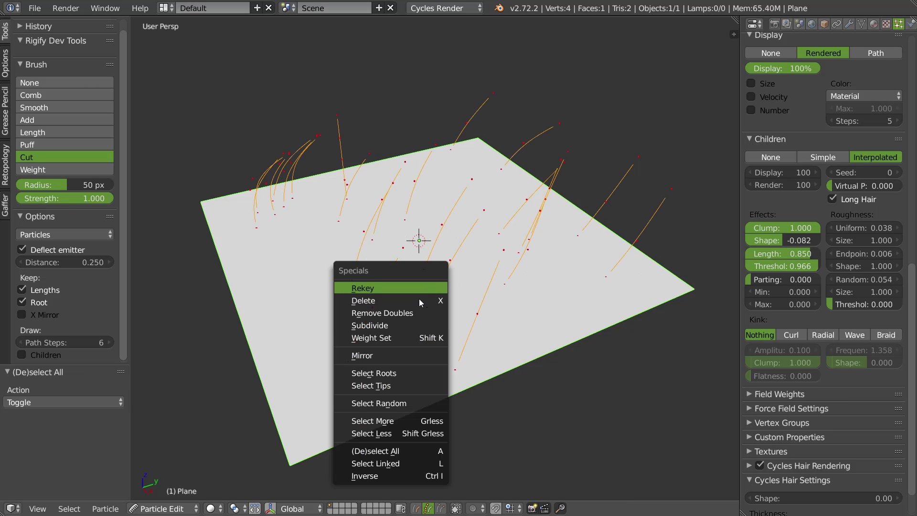
{"action": "left_click", "coordinate": [375, 299]}
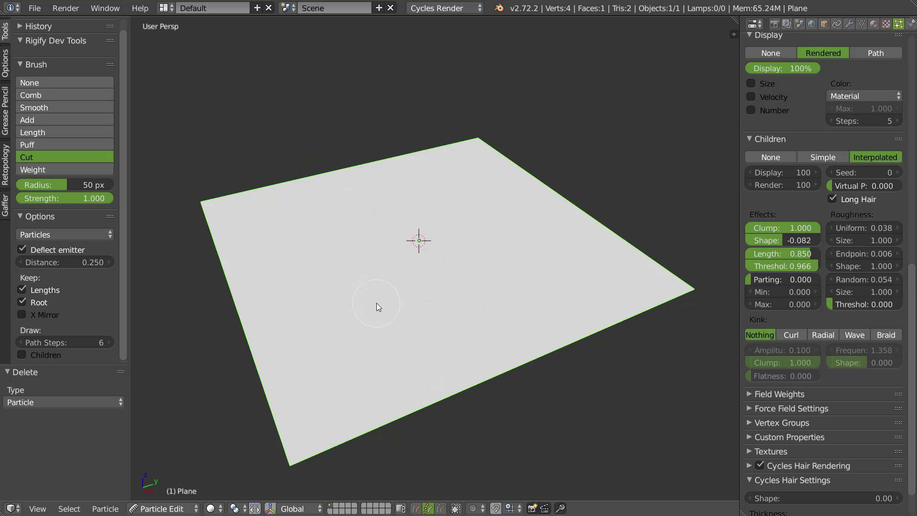
- Switch to the Add brush and place a single hair at the centre of the empty plane
{"action": "middle_click_drag", "start_coordinate": [376, 303], "coordinate": [373, 259]}
{"action": "key", "text": "q"}
{"action": "left_click", "coordinate": [359, 193]}
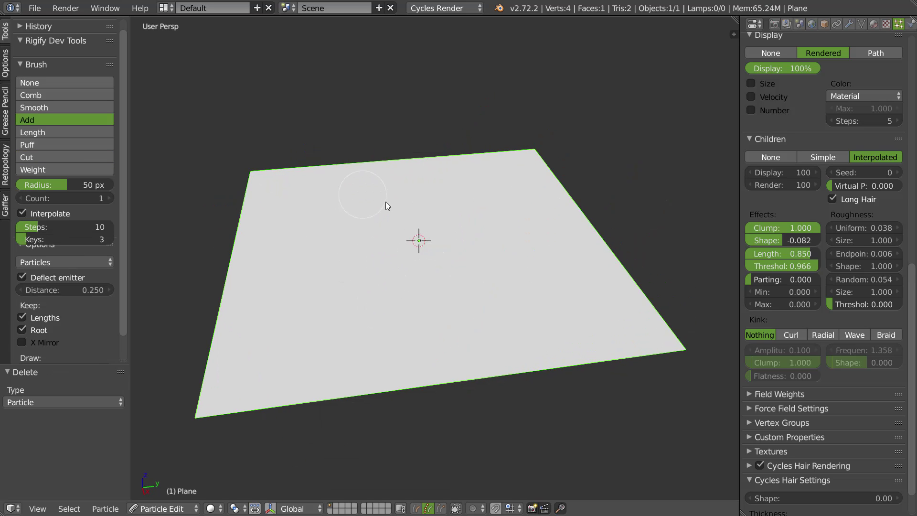
{"action": "left_click", "coordinate": [419, 246]}
- Lower the hair children's clump to -0.007
{"action": "mouse_move", "coordinate": [424, 258]}
{"action": "middle_mouse_down"}
{"action": "mouse_move", "coordinate": [504, 235]}
{"action": "mouse_move", "coordinate": [474, 262]}
{"action": "middle_mouse_up"}
{"action": "middle_click_drag", "start_coordinate": [546, 207], "coordinate": [495, 222]}
{"action": "left_click_drag", "start_coordinate": [805, 222], "coordinate": [783, 226]}
{"action": "mouse_move", "coordinate": [616, 227]}
{"action": "middle_mouse_down"}
{"action": "mouse_move", "coordinate": [597, 219]}
{"action": "mouse_move", "coordinate": [627, 211]}
{"action": "mouse_move", "coordinate": [595, 204]}
{"action": "mouse_move", "coordinate": [551, 230]}
{"action": "mouse_move", "coordinate": [492, 245]}
{"action": "mouse_move", "coordinate": [465, 213]}
{"action": "middle_mouse_up"}
- Switch to the Comb brush and comb the central hair sideways
{"action": "key", "text": "w"}
{"action": "left_click", "coordinate": [461, 72]}
{"action": "mouse_move", "coordinate": [462, 72]}
{"action": "middle_mouse_down"}
{"action": "mouse_move", "coordinate": [437, 173]}
{"action": "mouse_move", "coordinate": [429, 153]}
{"action": "mouse_move", "coordinate": [394, 155]}
{"action": "middle_mouse_up"}
{"action": "mouse_move", "coordinate": [395, 159]}
{"action": "left_mouse_down"}
{"action": "mouse_move", "coordinate": [372, 156]}
{"action": "mouse_move", "coordinate": [435, 152]}
{"action": "mouse_move", "coordinate": [410, 150]}
{"action": "mouse_move", "coordinate": [358, 174]}
{"action": "mouse_move", "coordinate": [404, 164]}
{"action": "mouse_move", "coordinate": [426, 140]}
{"action": "mouse_move", "coordinate": [457, 248]}
{"action": "left_mouse_up"}
- Switch back to the Add brush and place more guide hairs near the plane's corners
{"action": "key", "text": "w"}
{"action": "left_click", "coordinate": [379, 141]}
{"action": "mouse_move", "coordinate": [279, 259]}
{"action": "left_mouse_down"}
{"action": "mouse_move", "coordinate": [546, 233]}
{"action": "mouse_move", "coordinate": [558, 277]}
{"action": "left_mouse_up"}
{"action": "mouse_move", "coordinate": [557, 276]}
{"action": "middle_mouse_down"}
{"action": "mouse_move", "coordinate": [359, 177]}
{"action": "mouse_move", "coordinate": [442, 213]}
{"action": "middle_mouse_up"}
{"action": "left_click", "coordinate": [360, 177]}
- Comb the newly placed guide hairs and shrink the Comb brush radius to 52 px
{"action": "key", "text": "w"}
{"action": "left_click", "coordinate": [420, 82]}
{"action": "middle_click_drag", "start_coordinate": [363, 144], "coordinate": [348, 141]}
{"action": "left_click_drag", "start_coordinate": [348, 141], "coordinate": [290, 152]}
{"action": "mouse_move", "coordinate": [321, 129]}
{"action": "left_mouse_down"}
{"action": "mouse_move", "coordinate": [250, 194]}
{"action": "mouse_move", "coordinate": [433, 178]}
{"action": "left_mouse_up"}
{"action": "key", "text": "f"}
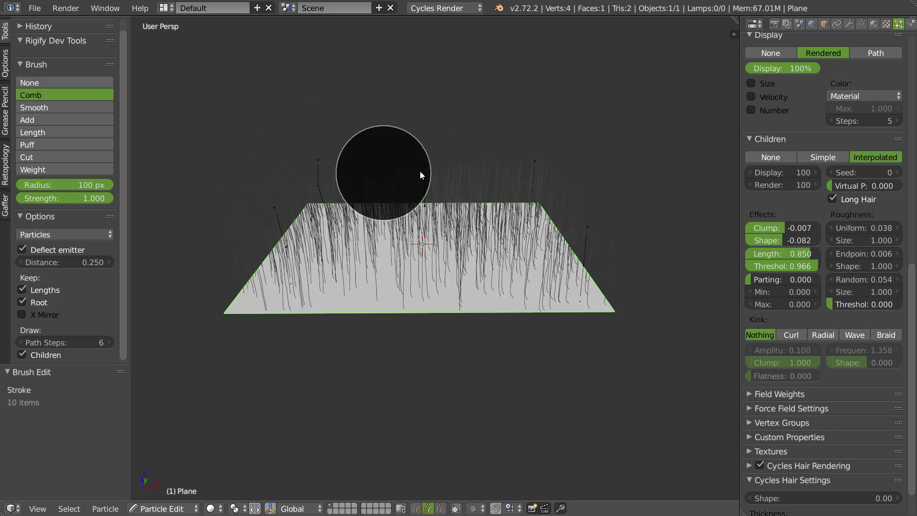
{"action": "left_click", "coordinate": [416, 173]}
- Comb the guide hairs at the plane's corners outward from several sides
{"action": "mouse_move", "coordinate": [415, 173]}
{"action": "middle_mouse_down"}
{"action": "mouse_move", "coordinate": [423, 157]}
{"action": "mouse_move", "coordinate": [410, 166]}
{"action": "middle_mouse_up"}
{"action": "mouse_move", "coordinate": [410, 166]}
{"action": "left_mouse_down"}
{"action": "mouse_move", "coordinate": [425, 157]}
{"action": "mouse_move", "coordinate": [419, 158]}
{"action": "mouse_move", "coordinate": [475, 168]}
{"action": "mouse_move", "coordinate": [500, 162]}
{"action": "mouse_move", "coordinate": [514, 184]}
{"action": "left_mouse_up"}
{"action": "mouse_move", "coordinate": [538, 164]}
{"action": "middle_mouse_down"}
{"action": "mouse_move", "coordinate": [526, 191]}
{"action": "mouse_move", "coordinate": [591, 192]}
{"action": "middle_mouse_up"}
{"action": "mouse_move", "coordinate": [589, 188]}
{"action": "left_mouse_down"}
{"action": "mouse_move", "coordinate": [598, 180]}
{"action": "mouse_move", "coordinate": [590, 174]}
{"action": "mouse_move", "coordinate": [608, 180]}
{"action": "mouse_move", "coordinate": [541, 195]}
{"action": "left_mouse_up"}
{"action": "mouse_move", "coordinate": [542, 195]}
{"action": "middle_mouse_down"}
{"action": "mouse_move", "coordinate": [405, 231]}
{"action": "mouse_move", "coordinate": [256, 191]}
{"action": "middle_mouse_up"}
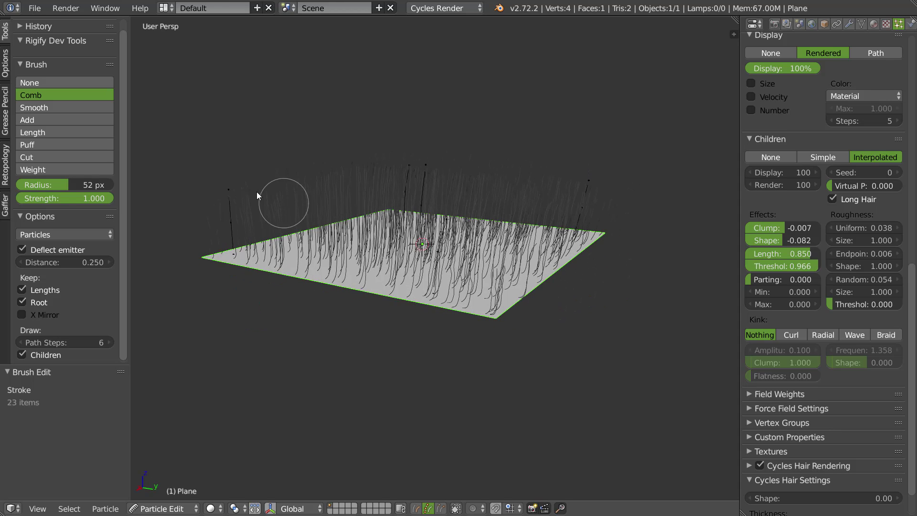
{"action": "left_click_drag", "start_coordinate": [206, 177], "coordinate": [204, 178]}
{"action": "middle_click_drag", "start_coordinate": [272, 184], "coordinate": [311, 181]}
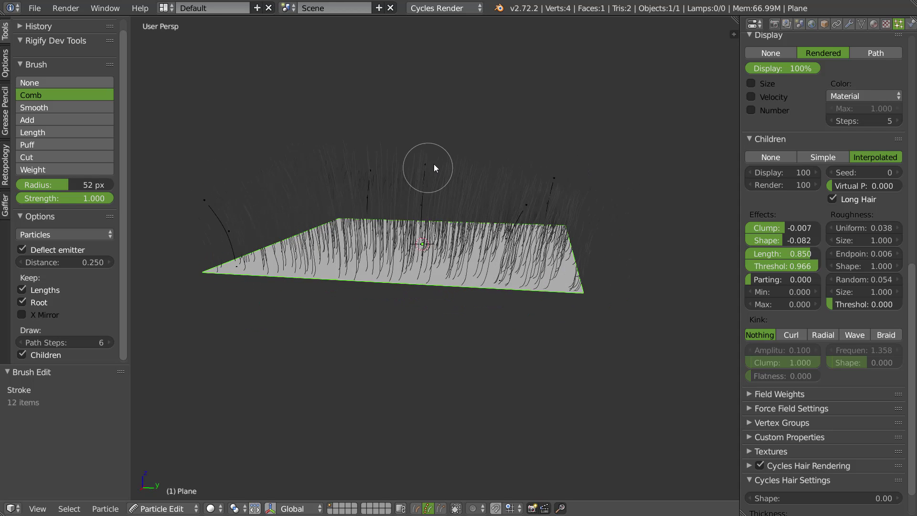
{"action": "mouse_move", "coordinate": [364, 170]}
{"action": "middle_mouse_down"}
{"action": "mouse_move", "coordinate": [252, 190]}
{"action": "mouse_move", "coordinate": [357, 179]}
{"action": "mouse_move", "coordinate": [249, 179]}
{"action": "middle_mouse_up"}
{"action": "mouse_move", "coordinate": [248, 179]}
{"action": "left_mouse_down"}
{"action": "mouse_move", "coordinate": [217, 184]}
{"action": "mouse_move", "coordinate": [225, 180]}
{"action": "left_mouse_up"}
{"action": "mouse_move", "coordinate": [225, 181]}
{"action": "middle_mouse_down"}
{"action": "mouse_move", "coordinate": [365, 177]}
{"action": "mouse_move", "coordinate": [367, 185]}
{"action": "mouse_move", "coordinate": [434, 197]}
{"action": "middle_mouse_up"}
- Select the central guide hair, turn off Keep Lengths, and comb it upward to make it taller
{"action": "key", "text": "l"}
{"action": "right_click", "coordinate": [425, 185]}
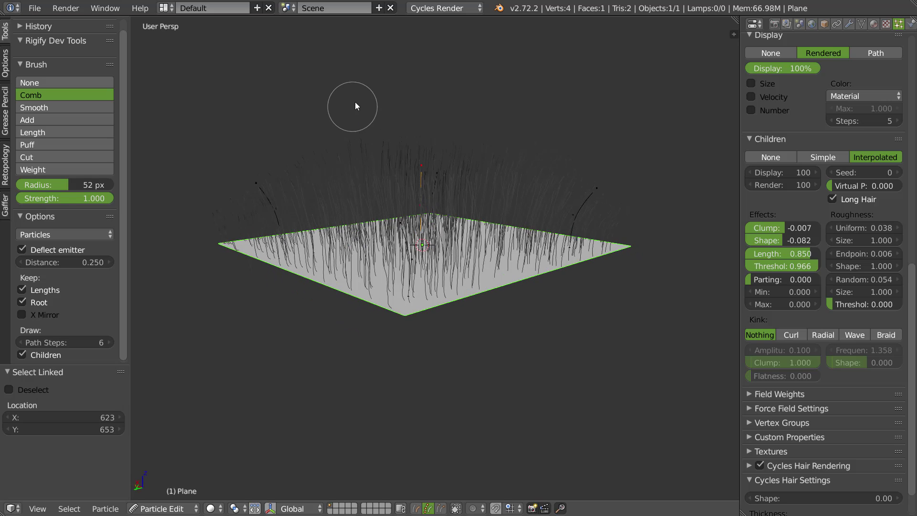
{"action": "left_click", "coordinate": [337, 117]}
{"action": "left_click", "coordinate": [344, 58]}
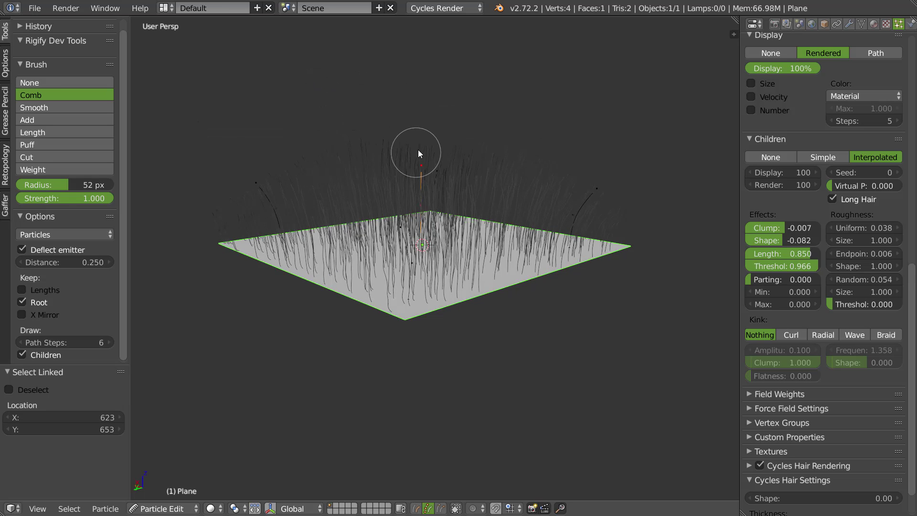
{"action": "left_click_drag", "start_coordinate": [420, 165], "coordinate": [417, 87]}
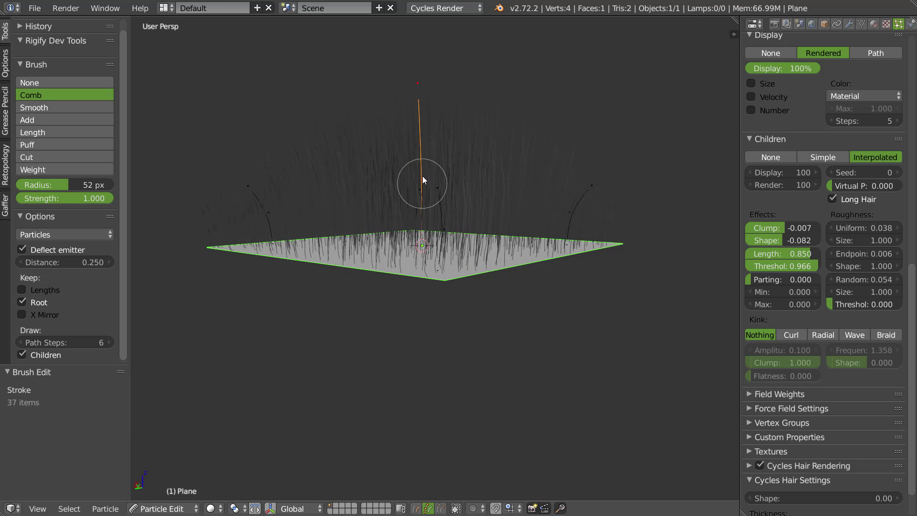
{"action": "left_click_drag", "start_coordinate": [417, 167], "coordinate": [405, 179]}
{"action": "mouse_move", "coordinate": [405, 179]}
{"action": "middle_mouse_down"}
{"action": "mouse_move", "coordinate": [492, 375]}
{"action": "mouse_move", "coordinate": [430, 218]}
{"action": "mouse_move", "coordinate": [419, 262]}
{"action": "mouse_move", "coordinate": [457, 191]}
{"action": "mouse_move", "coordinate": [426, 202]}
{"action": "mouse_move", "coordinate": [454, 177]}
{"action": "middle_mouse_up"}
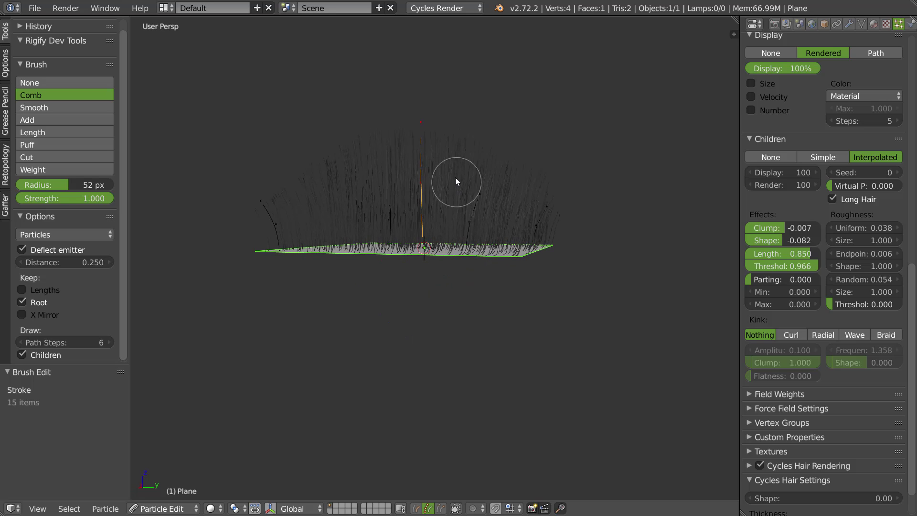
{"action": "middle_click_drag", "start_coordinate": [476, 144], "coordinate": [454, 151]}
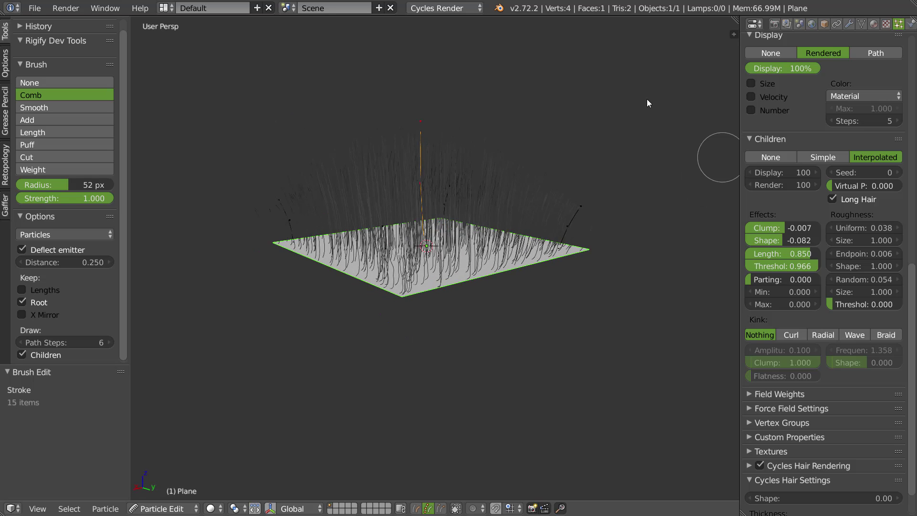
- Switch the render engine to Blender Render, check the hair in Particle Edit mode, and go back to Cycles Render
{"action": "left_click", "coordinate": [447, 8]}
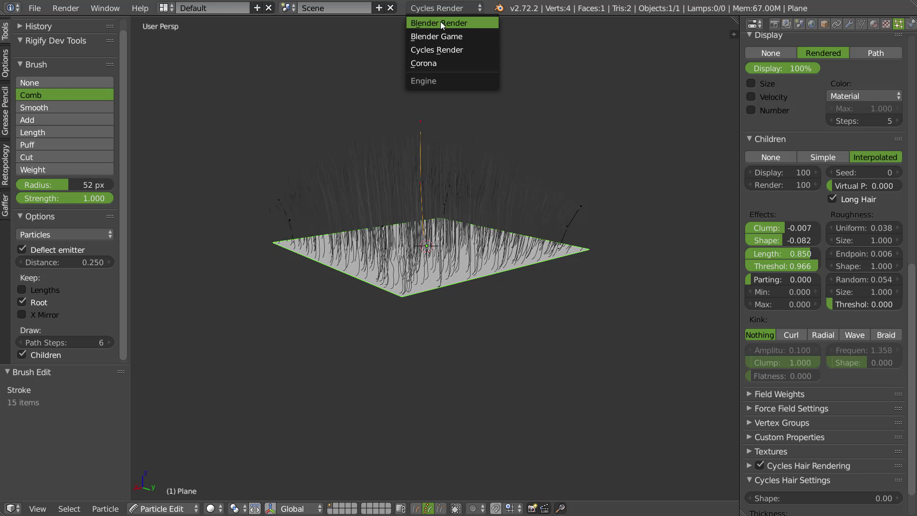
{"action": "left_click", "coordinate": [440, 22]}
{"action": "key", "text": "Tab"}
{"action": "key", "text": "Tab"}
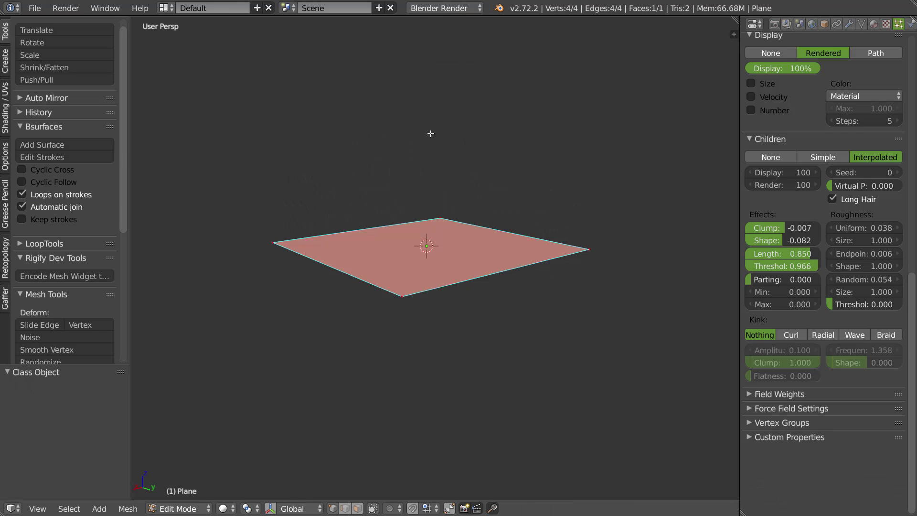
{"action": "key", "text": "Tab"}
{"action": "key", "text": "ctrl+Tab"}
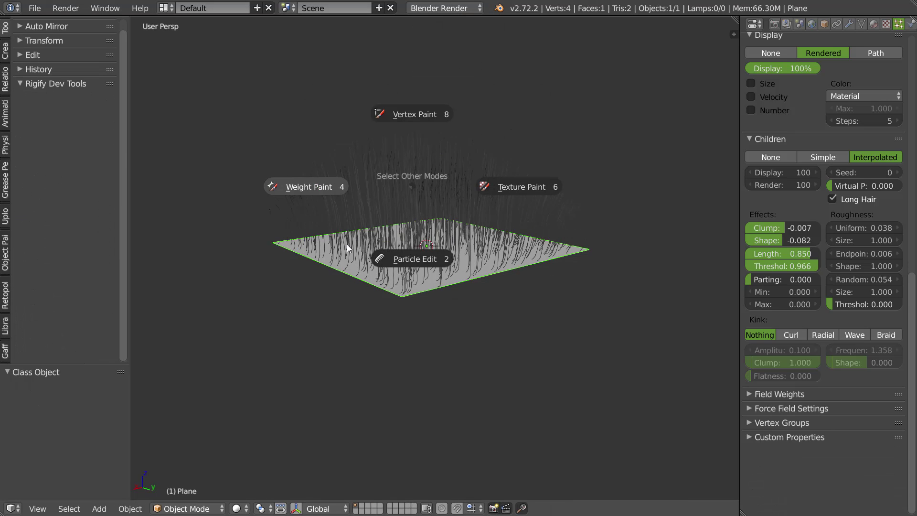
{"action": "left_click", "coordinate": [410, 258]}
{"action": "middle_click_drag", "start_coordinate": [358, 251], "coordinate": [442, 223]}
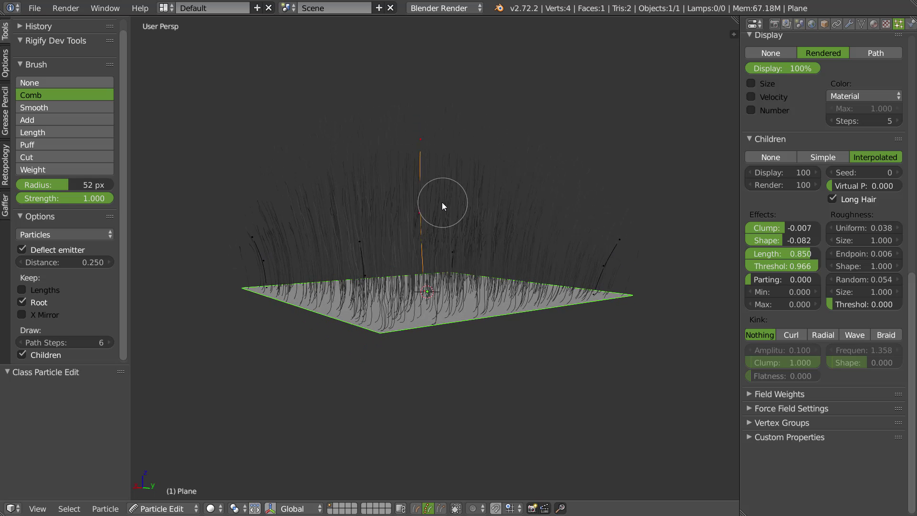
{"action": "left_click", "coordinate": [446, 8]}
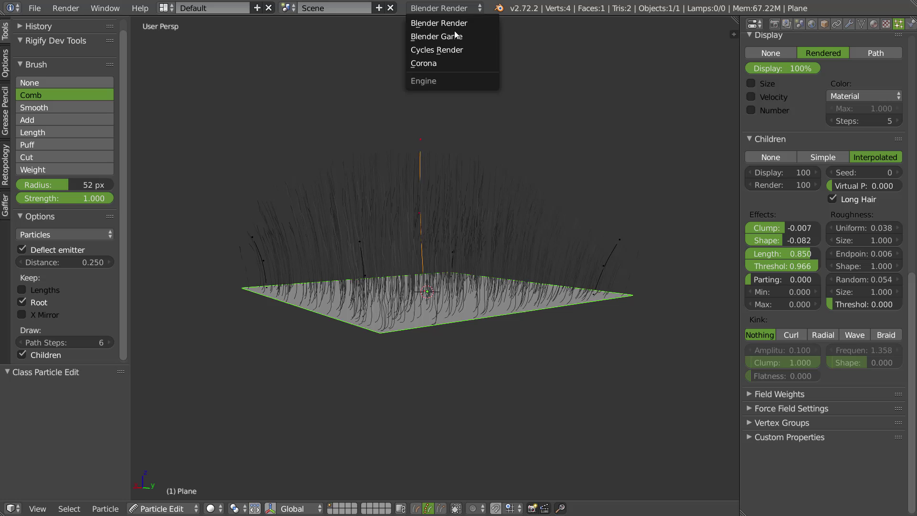
{"action": "left_click", "coordinate": [440, 49]}
- Set the hair children's display count to 442 and comb the tall central hair's tip
{"action": "left_click_drag", "start_coordinate": [785, 173], "coordinate": [479, 231]}
{"action": "middle_click_drag", "start_coordinate": [480, 232], "coordinate": [307, 205]}
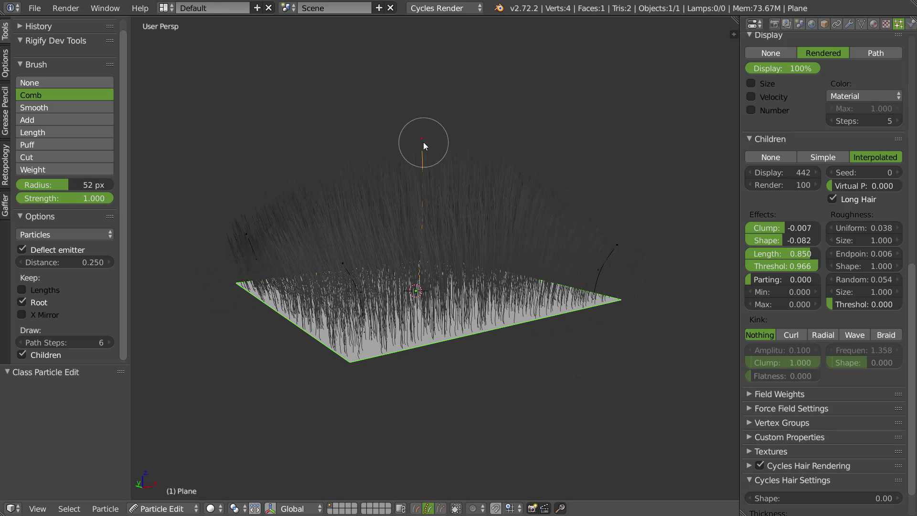
{"action": "left_click_drag", "start_coordinate": [422, 148], "coordinate": [401, 154]}
{"action": "middle_click_drag", "start_coordinate": [468, 191], "coordinate": [403, 182]}
- Lower the hair display steps to 2 and the Particle Edit path steps to 3
{"action": "left_click", "coordinate": [832, 121]}
{"action": "left_click", "coordinate": [831, 121]}
{"action": "left_click", "coordinate": [831, 121]}
{"action": "left_click", "coordinate": [21, 342]}
{"action": "left_click", "coordinate": [21, 342]}
{"action": "left_click", "coordinate": [21, 344]}
- Comb the tall central hair slightly sideways with short strokes at its tip
{"action": "mouse_move", "coordinate": [423, 147]}
{"action": "left_mouse_down"}
{"action": "mouse_move", "coordinate": [400, 147]}
{"action": "mouse_move", "coordinate": [434, 143]}
{"action": "mouse_move", "coordinate": [403, 141]}
{"action": "mouse_move", "coordinate": [428, 145]}
{"action": "mouse_move", "coordinate": [420, 141]}
{"action": "left_mouse_up"}
{"action": "mouse_move", "coordinate": [419, 142]}
{"action": "middle_mouse_down"}
{"action": "mouse_move", "coordinate": [409, 188]}
{"action": "mouse_move", "coordinate": [476, 183]}
{"action": "mouse_move", "coordinate": [415, 145]}
{"action": "middle_mouse_up"}
{"action": "mouse_move", "coordinate": [415, 146]}
{"action": "left_mouse_down"}
{"action": "mouse_move", "coordinate": [394, 141]}
{"action": "mouse_move", "coordinate": [413, 137]}
{"action": "mouse_move", "coordinate": [402, 139]}
{"action": "left_mouse_up"}
{"action": "middle_click_drag", "start_coordinate": [316, 211], "coordinate": [365, 222]}
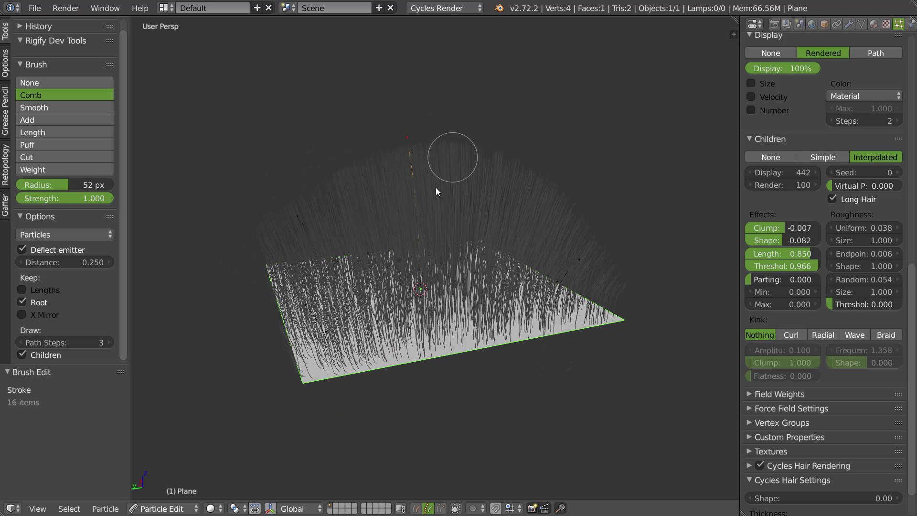
- Collapse the Cycles hair settings and show the particle system's texture slots
{"action": "left_click", "coordinate": [748, 479]}
{"action": "left_click", "coordinate": [760, 453]}
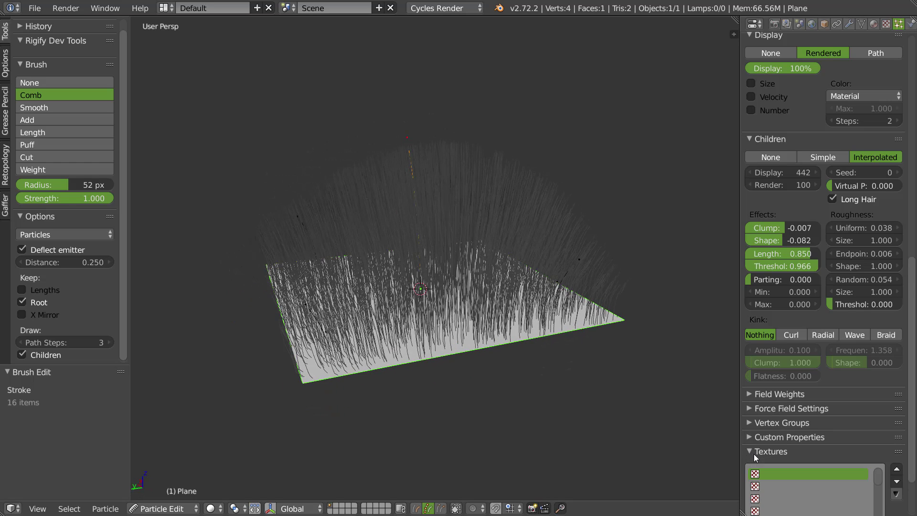
{"action": "scroll", "coordinate": [774, 337], "scroll_direction": "down", "scroll_amount": 4}
- Return the plane to Object Mode and hide its particle system modifier in the viewport
{"action": "key", "text": "Tab"}
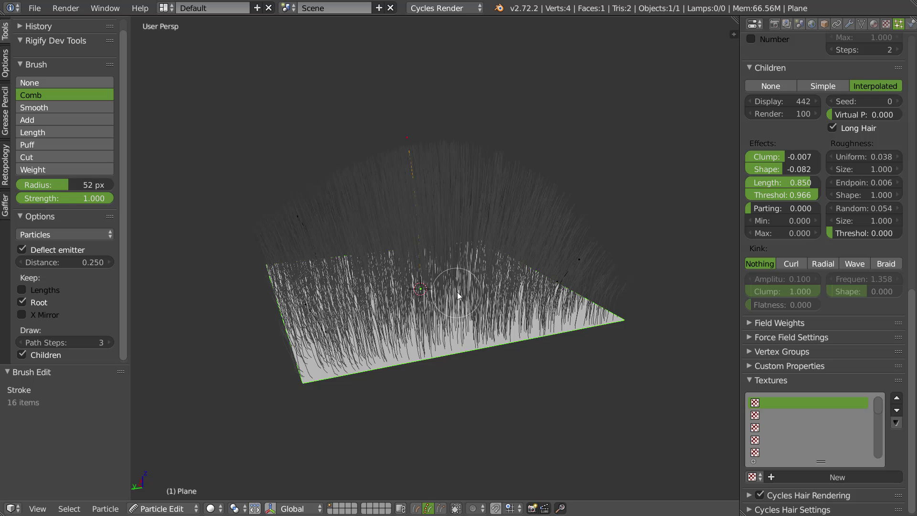
{"action": "middle_click_drag", "start_coordinate": [462, 202], "coordinate": [432, 277]}
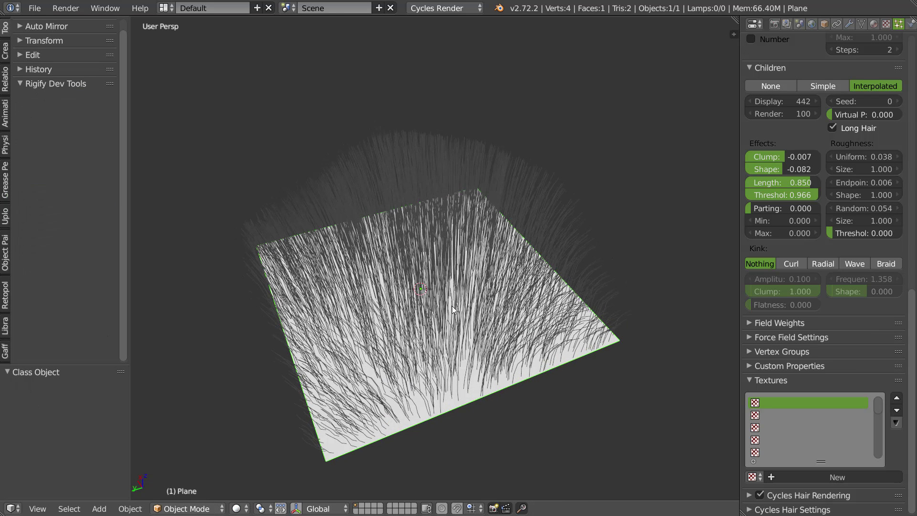
{"action": "left_click", "coordinate": [848, 24]}
{"action": "left_click", "coordinate": [851, 85]}
{"action": "middle_click_drag", "start_coordinate": [420, 296], "coordinate": [388, 259]}
- Unwrap the plane's face in Edit Mode and return to Object Mode
{"action": "key", "text": "Tab"}
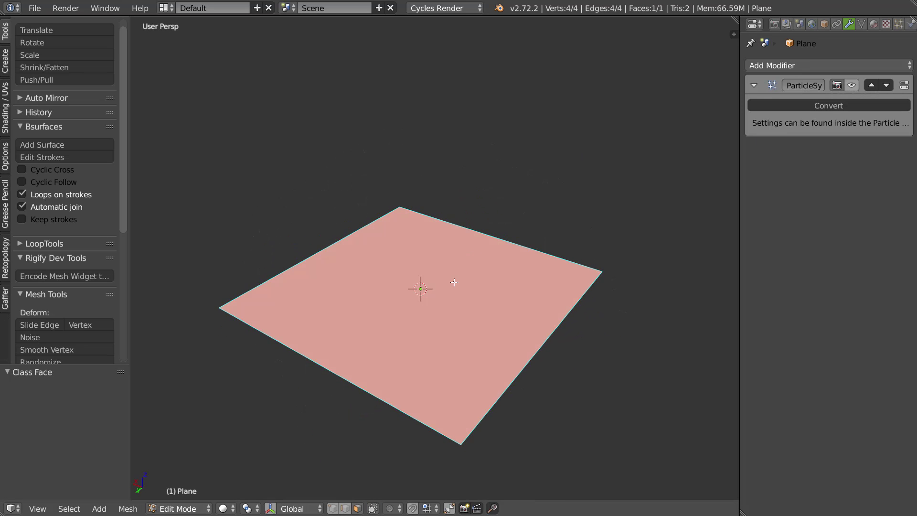
{"action": "key", "text": "u"}
{"action": "left_click", "coordinate": [443, 289]}
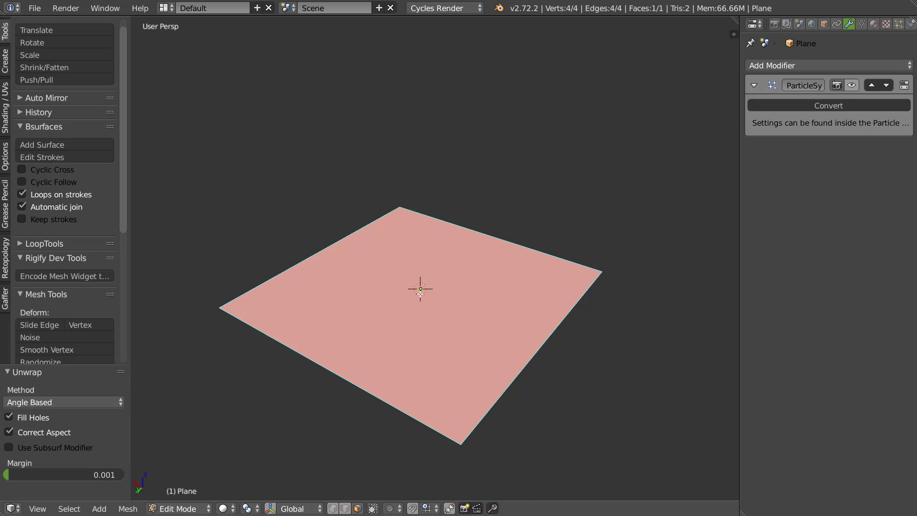
{"action": "key", "text": "Tab"}
{"action": "middle_click_drag", "start_coordinate": [429, 219], "coordinate": [410, 228]}
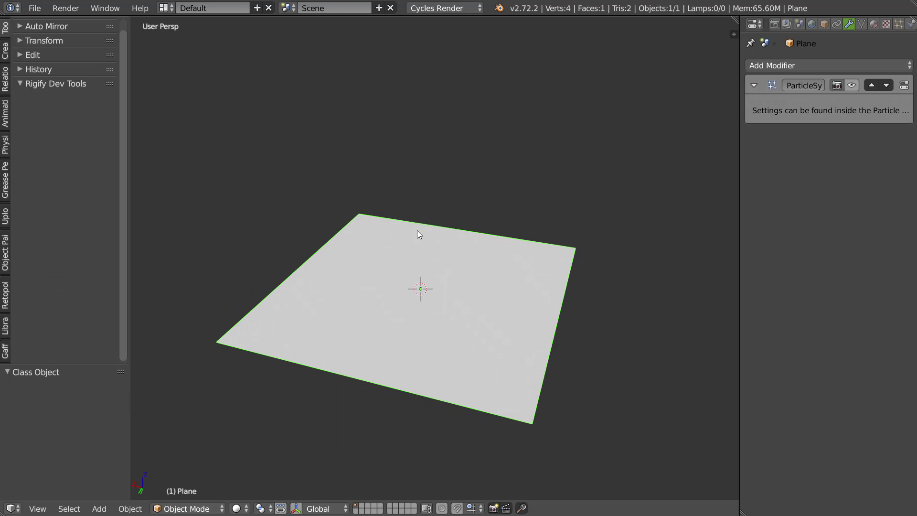
- Split the 3D view vertically and show the plane's UV layout in an Image Editor beside it
{"action": "key", "text": "alt+space"}
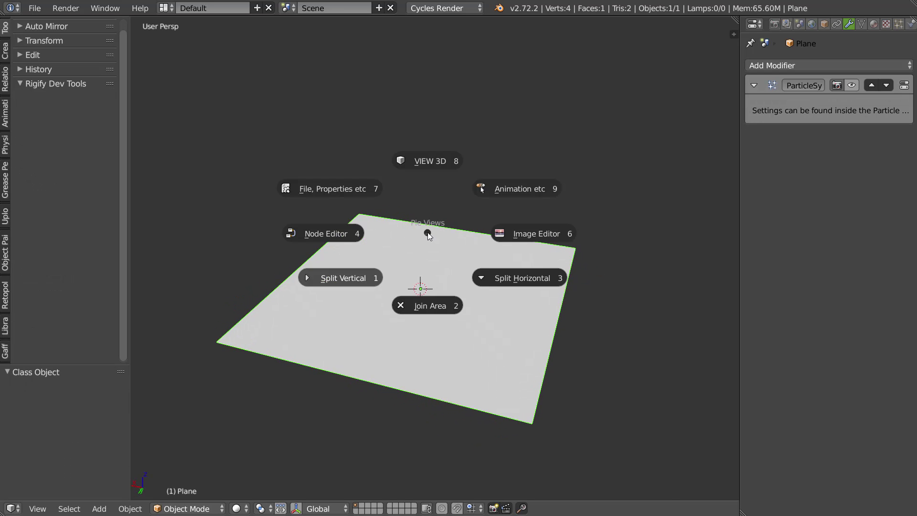
{"action": "left_click", "coordinate": [348, 274]}
{"action": "key", "text": "Tab"}
{"action": "left_click", "coordinate": [303, 184]}
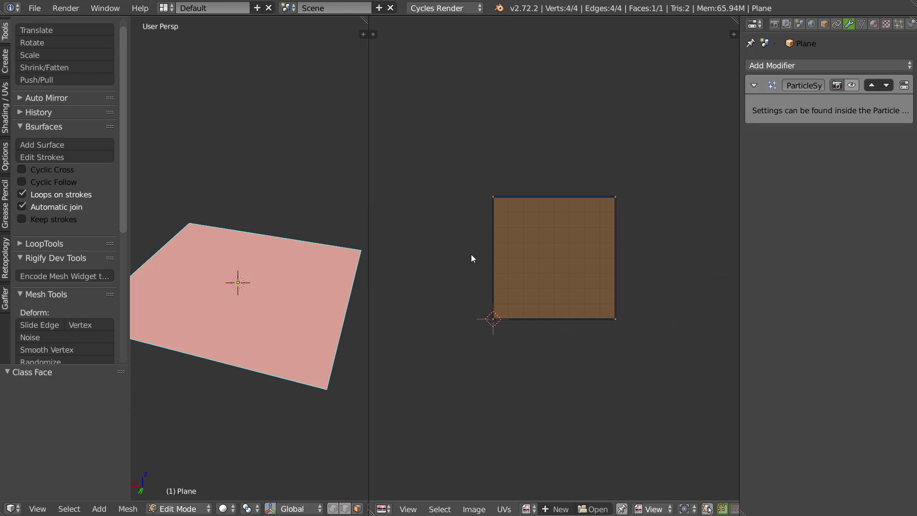
- Create a blank 1024 × 1024 px, 32-bit float image named Density for the plane and return to Object Mode
{"action": "left_click", "coordinate": [557, 509]}
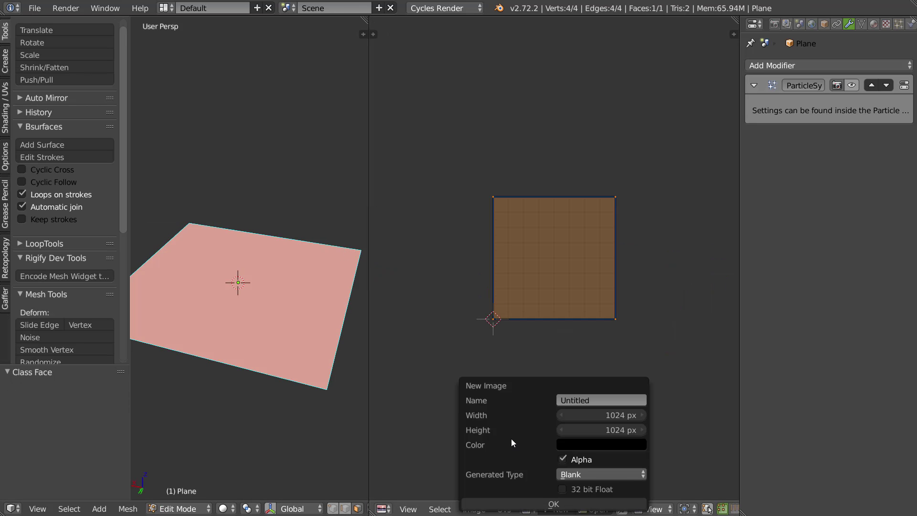
{"action": "left_click", "coordinate": [562, 489]}
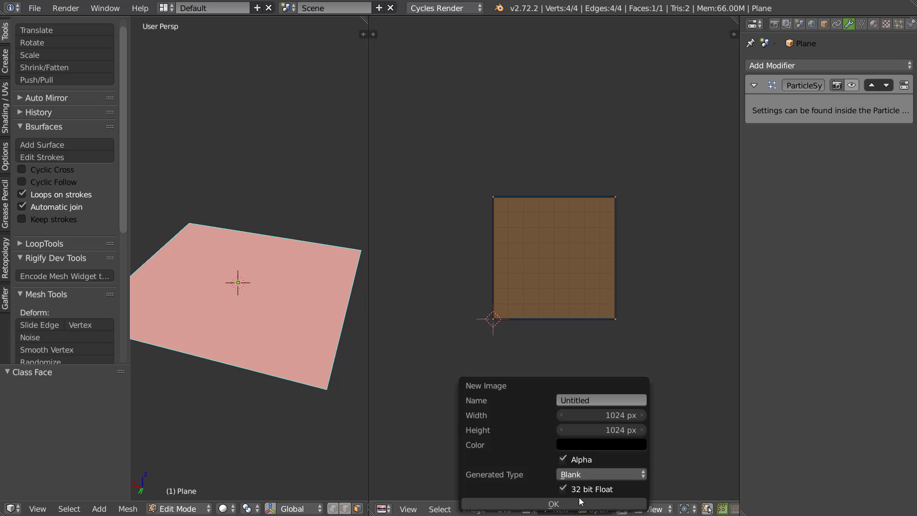
{"action": "left_click", "coordinate": [619, 399]}
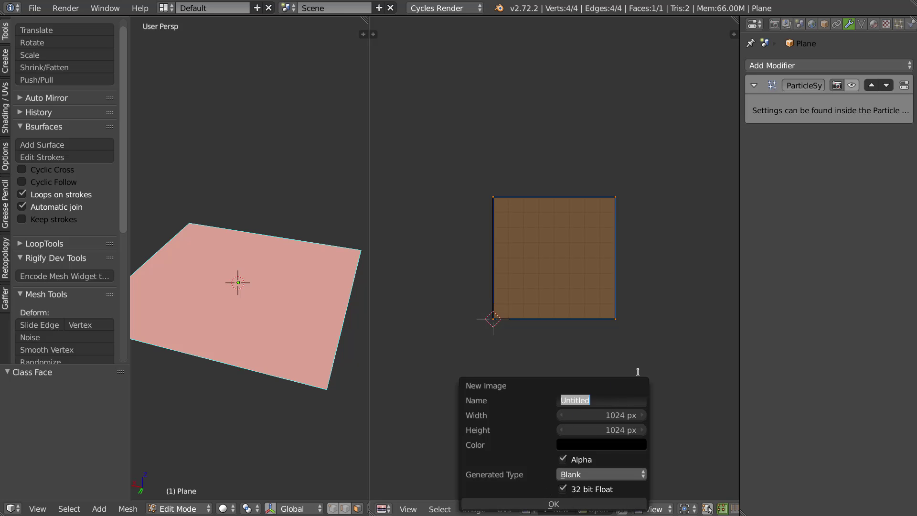
{"action": "type", "text": "Density"}
{"action": "key", "text": "Return"}
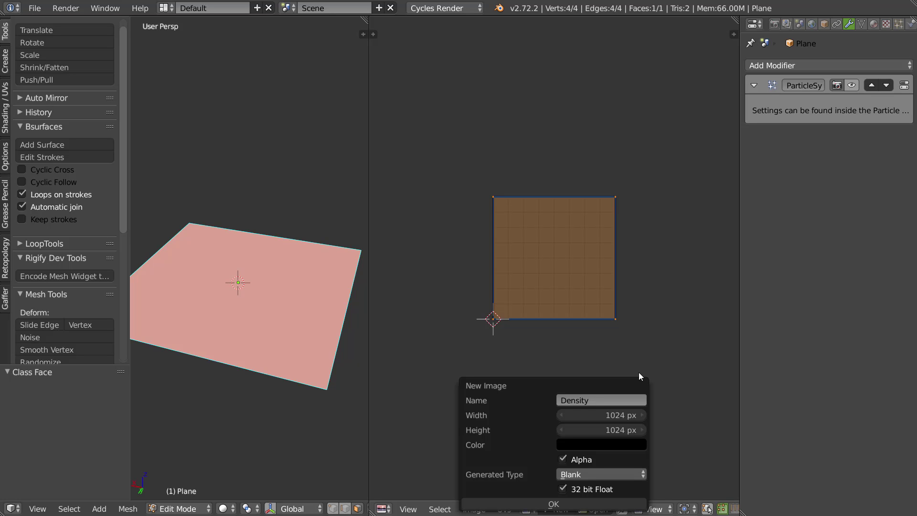
{"action": "left_click", "coordinate": [571, 504]}
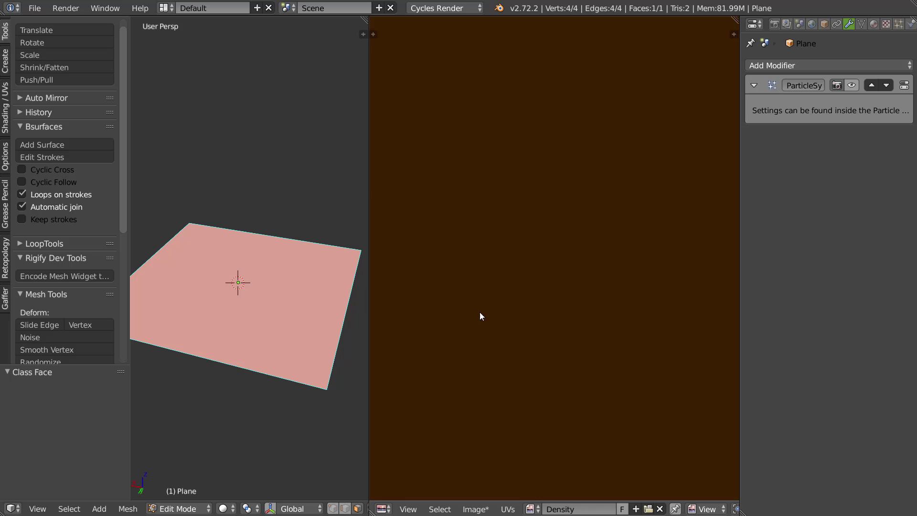
{"action": "scroll", "coordinate": [530, 306], "scroll_direction": "down", "scroll_amount": 10}
{"action": "scroll", "coordinate": [544, 298], "scroll_direction": "up", "scroll_amount": 6}
{"action": "key", "text": "Tab"}
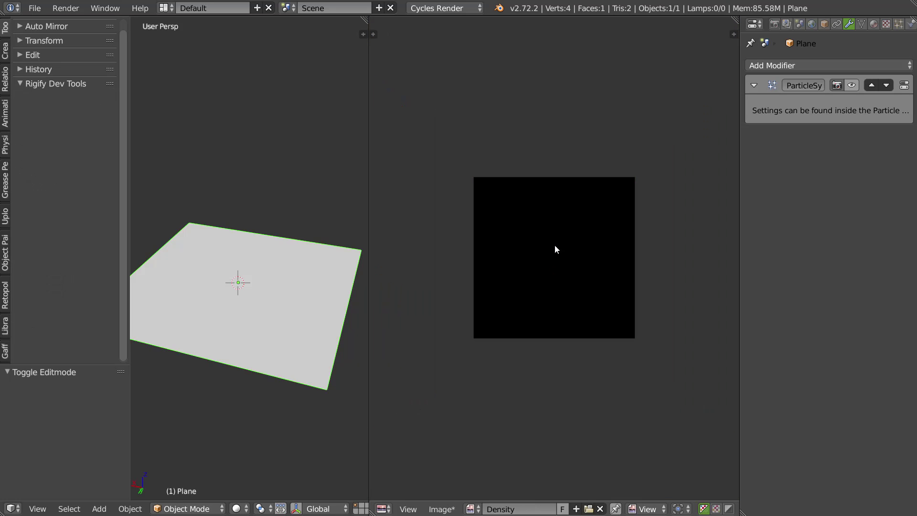
- Switch the Density image to Paint mode and show the paint brush settings beside it
{"action": "middle_click_drag", "start_coordinate": [251, 314], "coordinate": [253, 294]}
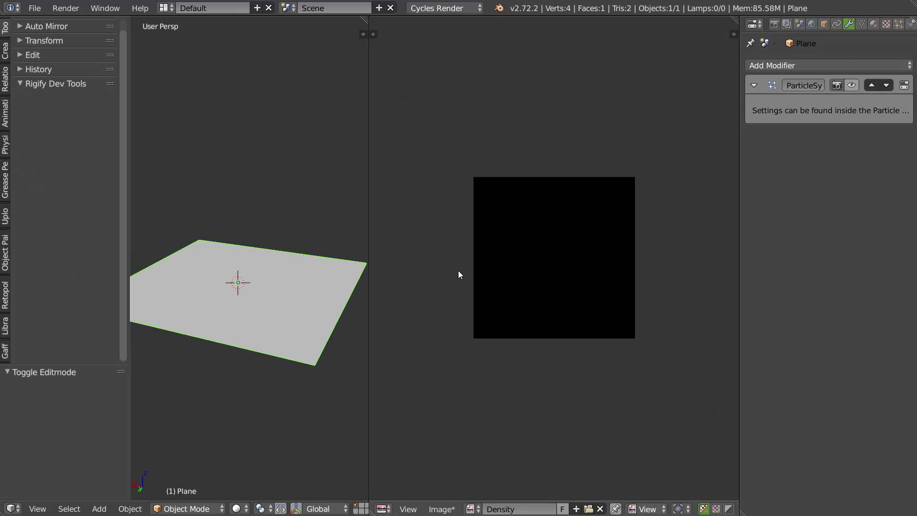
{"action": "scroll", "coordinate": [501, 244], "scroll_direction": "up", "scroll_amount": 2}
{"action": "left_click", "coordinate": [648, 509]}
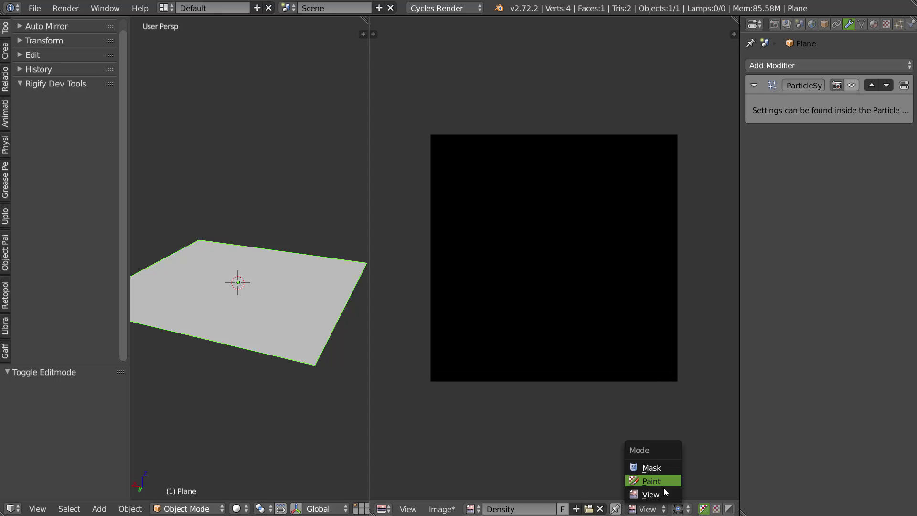
{"action": "left_click", "coordinate": [652, 481]}
{"action": "key", "text": "t"}
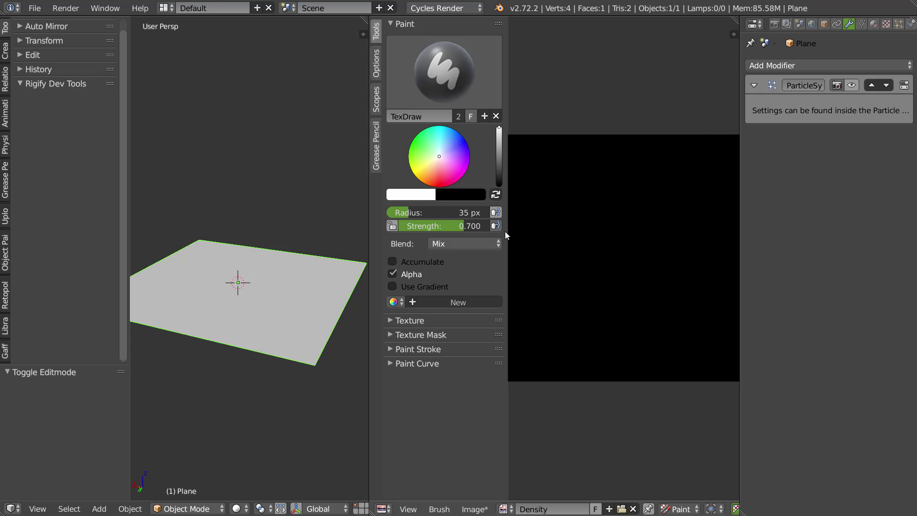
{"action": "middle_click_drag", "start_coordinate": [592, 209], "coordinate": [606, 209]}
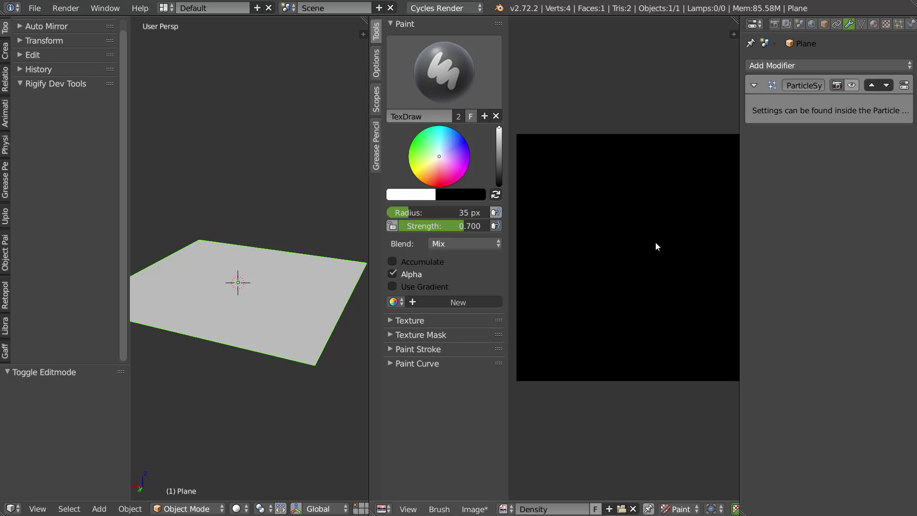
- Give the TexDraw brush a round falloff curve, a 145 px radius and a strength of 1.000, undoing the test dab
{"action": "left_click", "coordinate": [417, 364]}
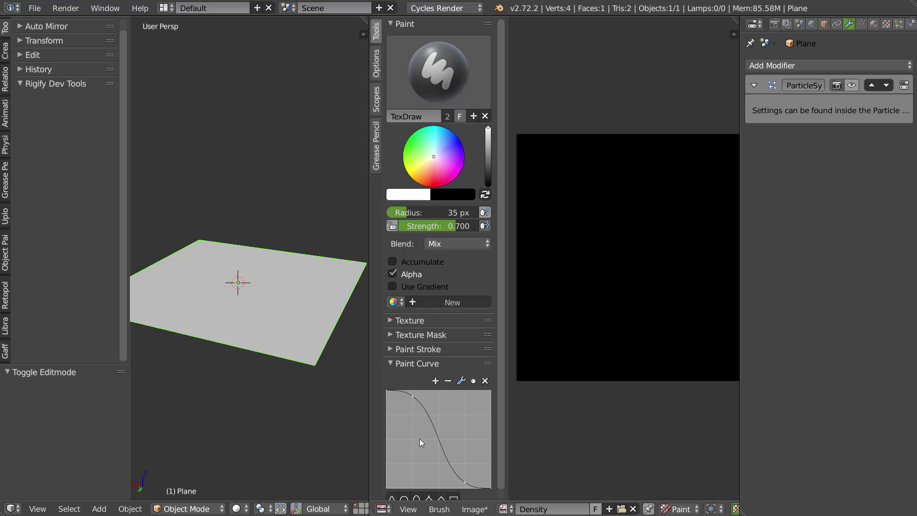
{"action": "left_click", "coordinate": [414, 497]}
{"action": "key", "text": "f"}
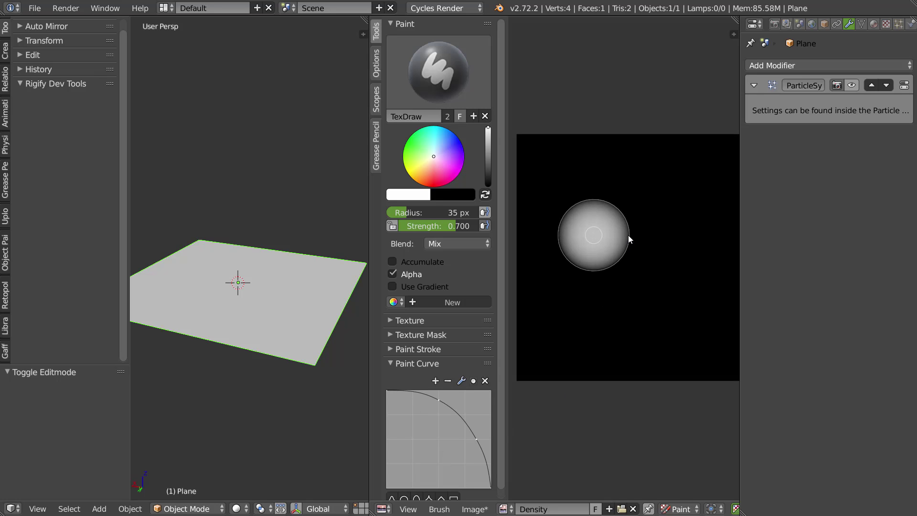
{"action": "left_click", "coordinate": [629, 237]}
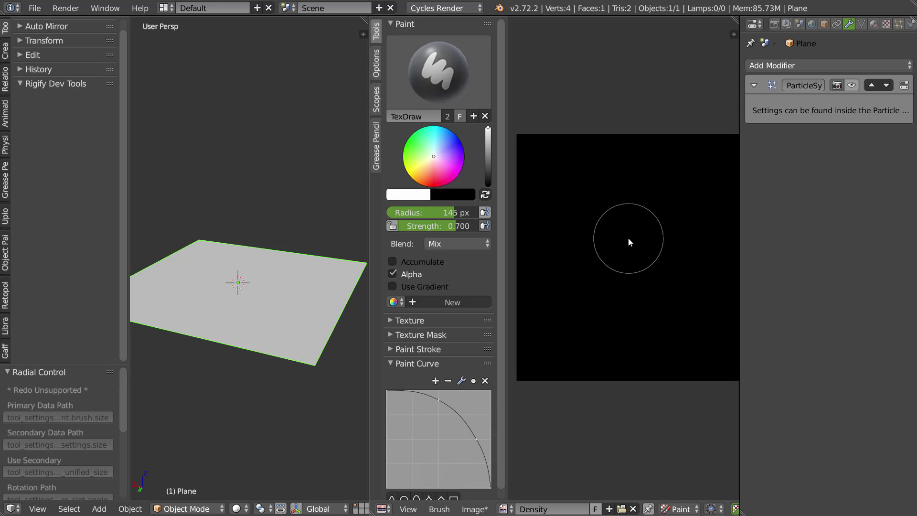
{"action": "left_click", "coordinate": [577, 201]}
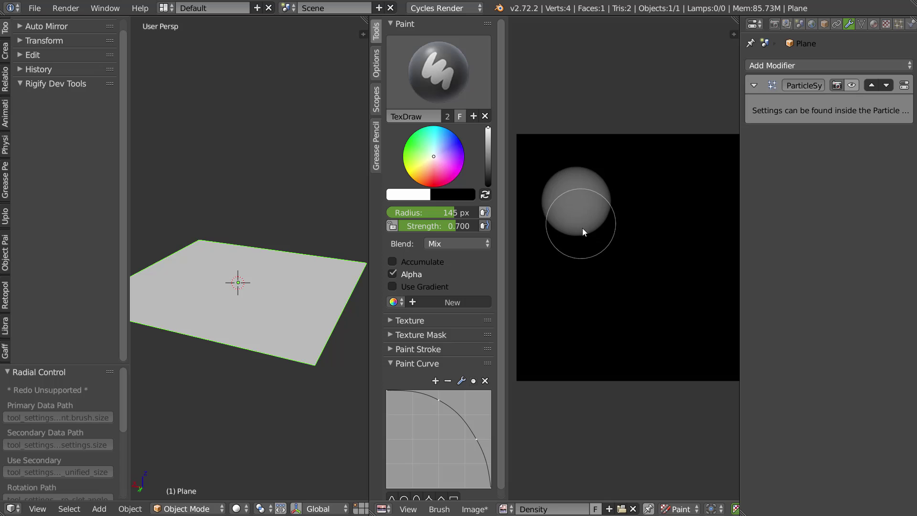
{"action": "key", "text": "ctrl+z"}
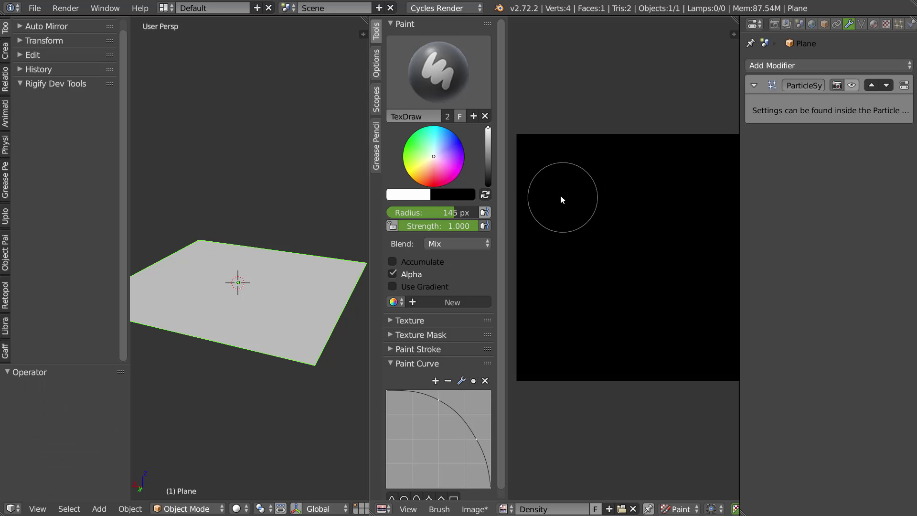
- Paint five separate white dabs on the Density image, one near each corner and one in the middle
{"action": "left_click", "coordinate": [575, 194]}
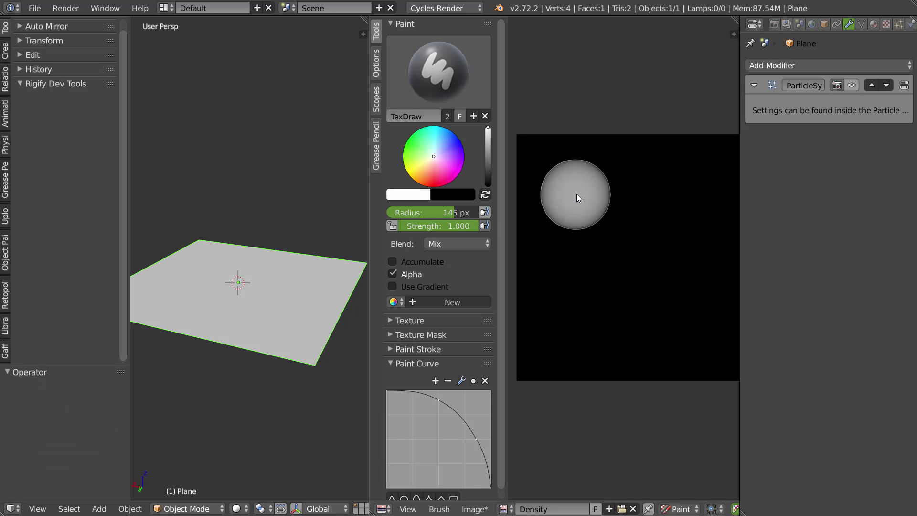
{"action": "left_click", "coordinate": [698, 197]}
{"action": "left_click", "coordinate": [633, 284]}
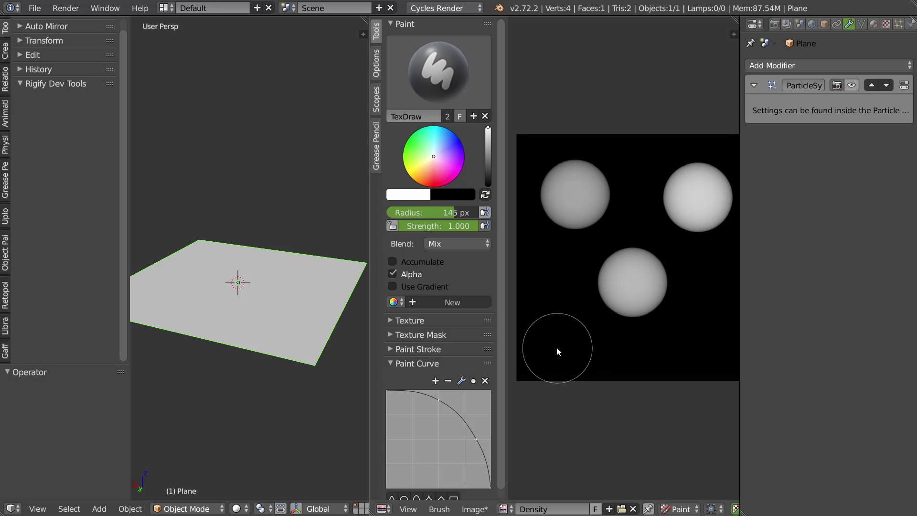
{"action": "left_click", "coordinate": [558, 338]}
{"action": "middle_click_drag", "start_coordinate": [631, 288], "coordinate": [573, 292]}
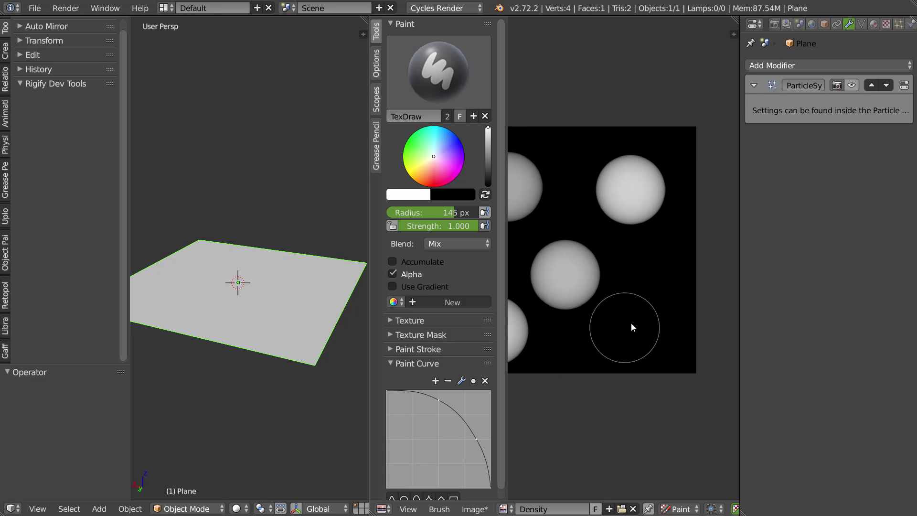
{"action": "left_click", "coordinate": [636, 323]}
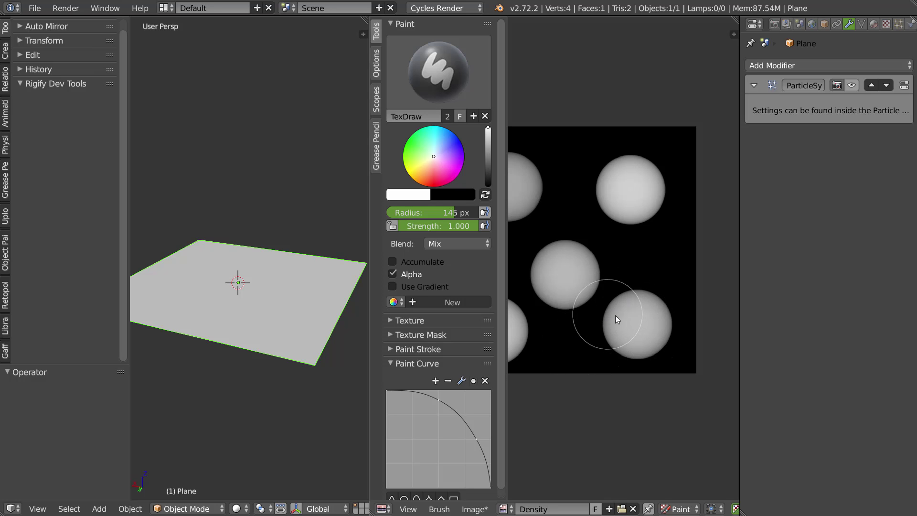
{"action": "middle_click_drag", "start_coordinate": [570, 302], "coordinate": [635, 305]}
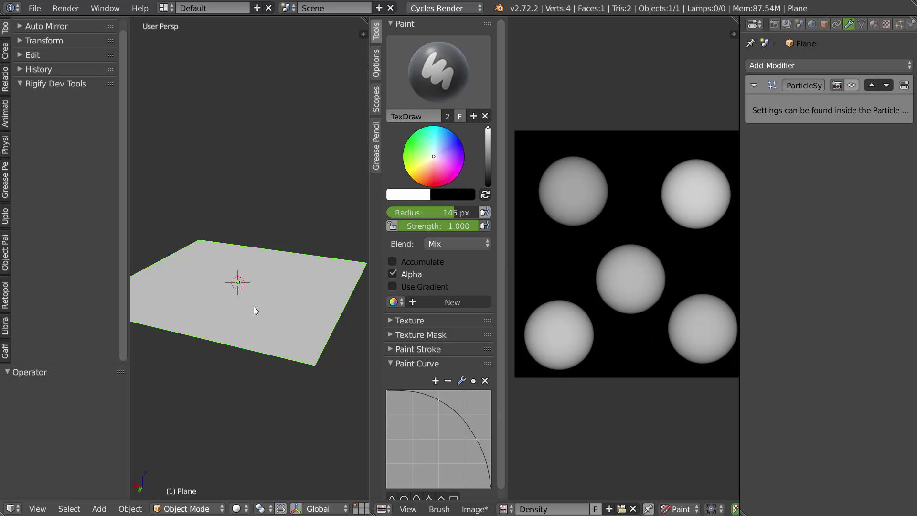
- Merge the Image Editor back into the 3D view and show the plane's particle system modifier in the viewport again
{"action": "middle_click_drag", "start_coordinate": [573, 268], "coordinate": [547, 257]}
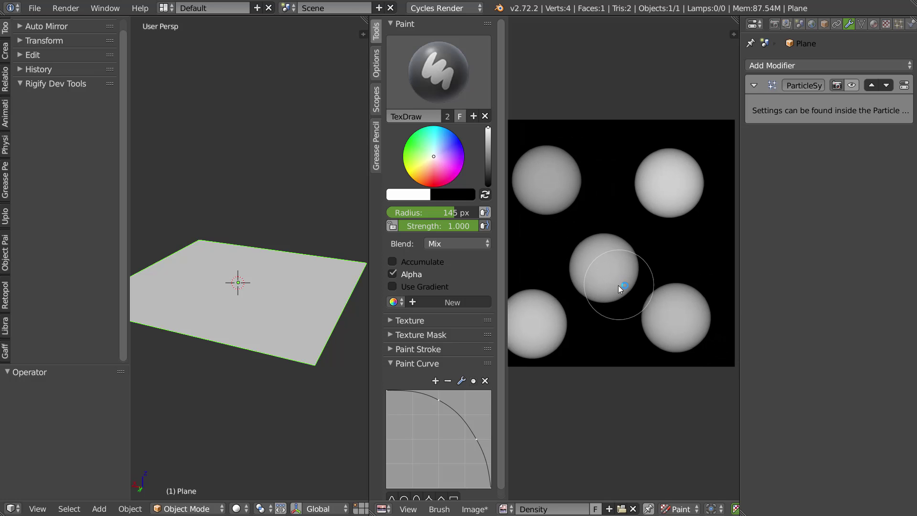
{"action": "left_click_drag", "start_coordinate": [538, 273], "coordinate": [591, 276]}
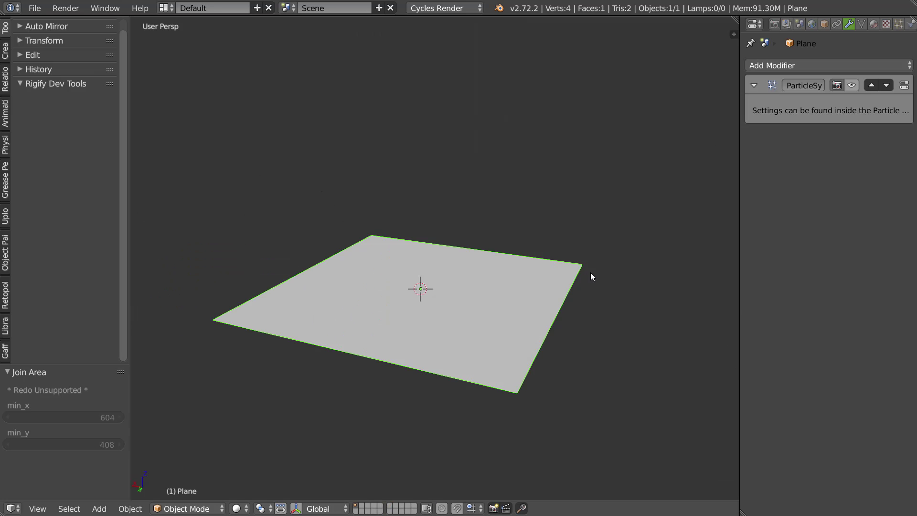
{"action": "left_click", "coordinate": [893, 25]}
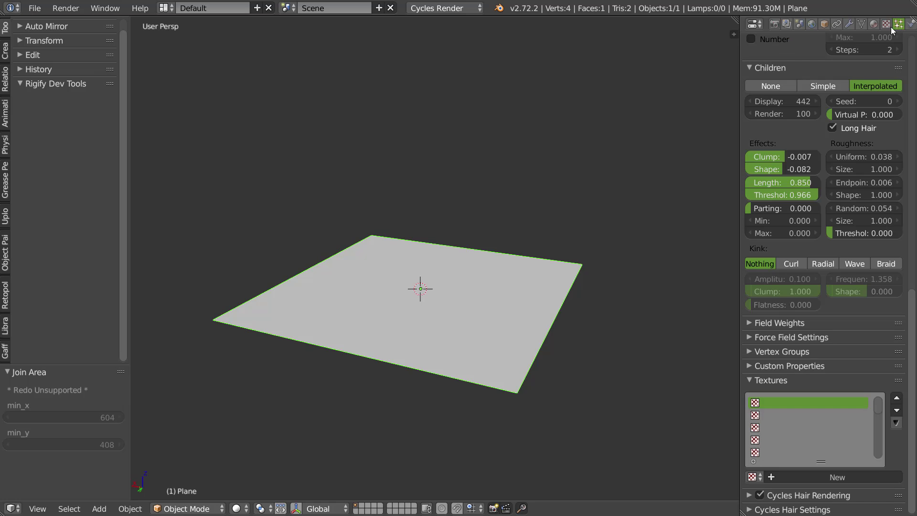
{"action": "left_click", "coordinate": [849, 24]}
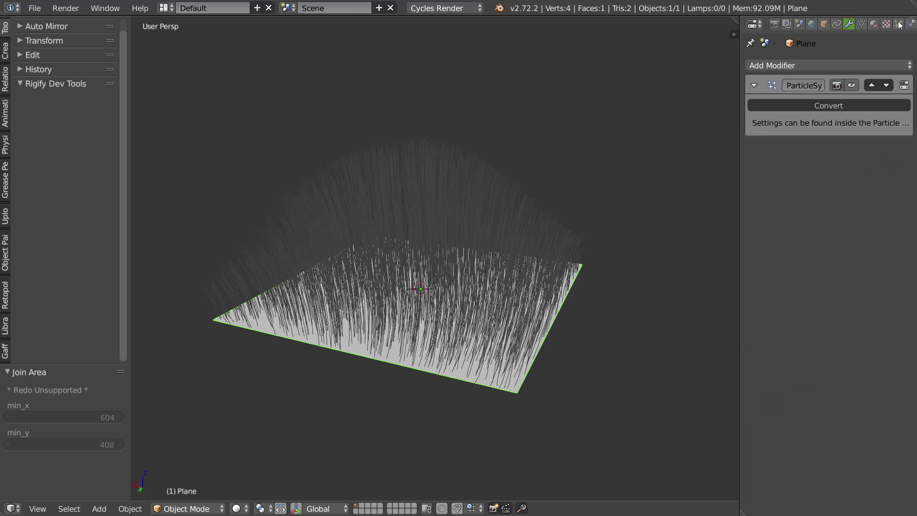
{"action": "left_click", "coordinate": [898, 24]}
{"action": "left_click", "coordinate": [886, 26]}
- Add a new texture to the plane's particle system and use the Density image as its source
{"action": "left_click", "coordinate": [899, 24]}
{"action": "left_click", "coordinate": [850, 478]}
{"action": "left_click", "coordinate": [896, 477]}
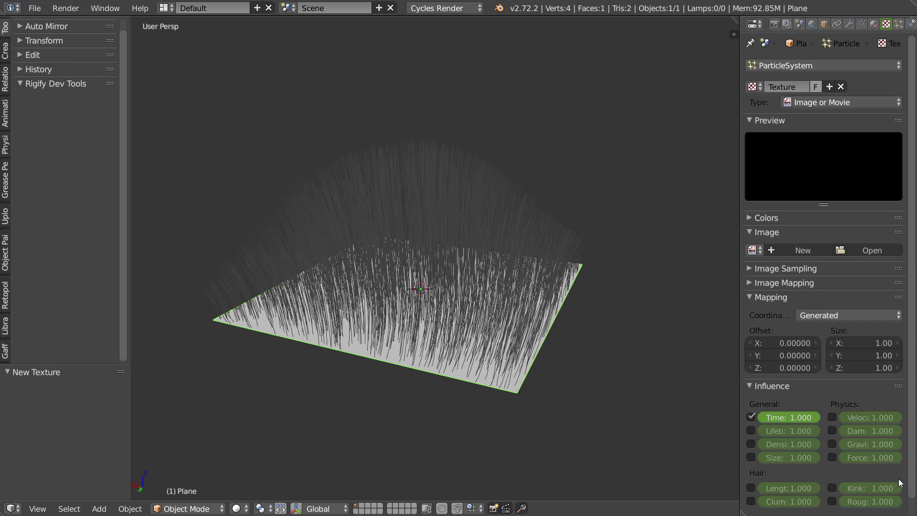
{"action": "left_click", "coordinate": [756, 250]}
{"action": "left_click", "coordinate": [640, 293]}
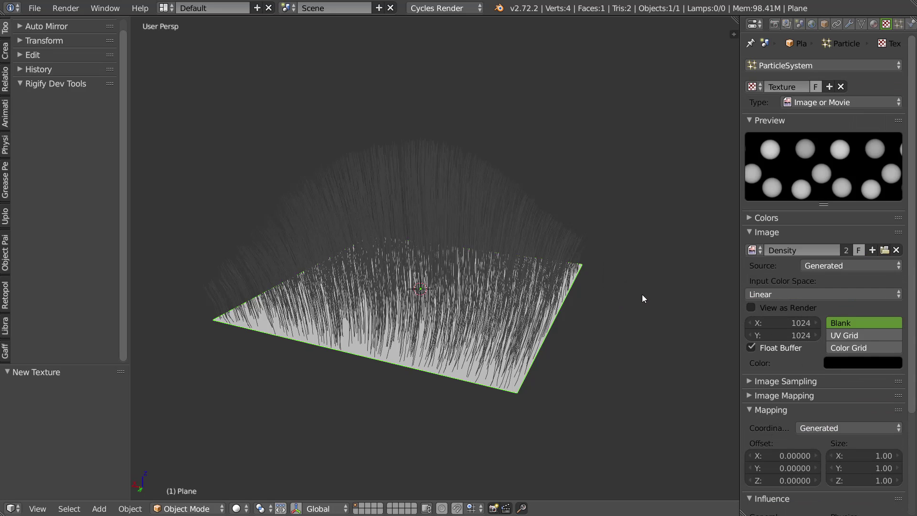
- Turn off the texture's Time influence, enable its hair Length influence and inspect the hair on the plane
{"action": "scroll", "coordinate": [798, 354], "scroll_direction": "down", "scroll_amount": 5}
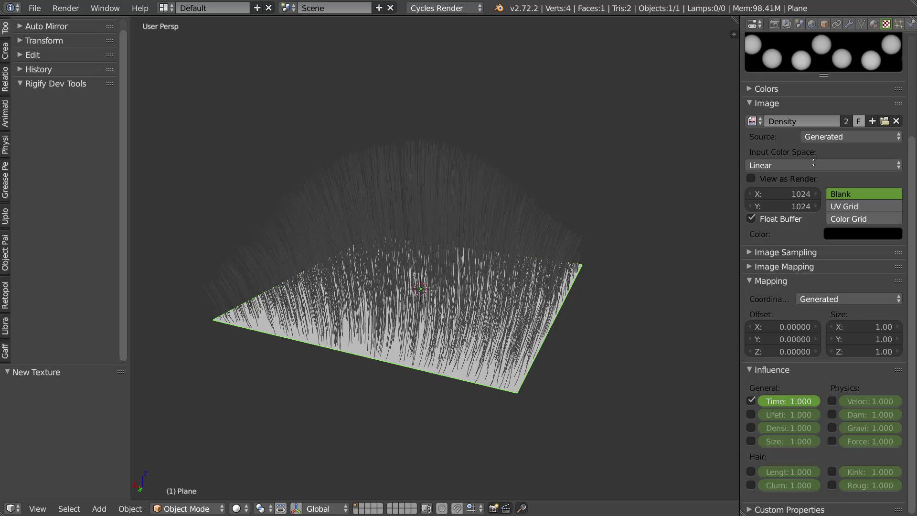
{"action": "left_click", "coordinate": [750, 401]}
{"action": "left_click", "coordinate": [751, 472]}
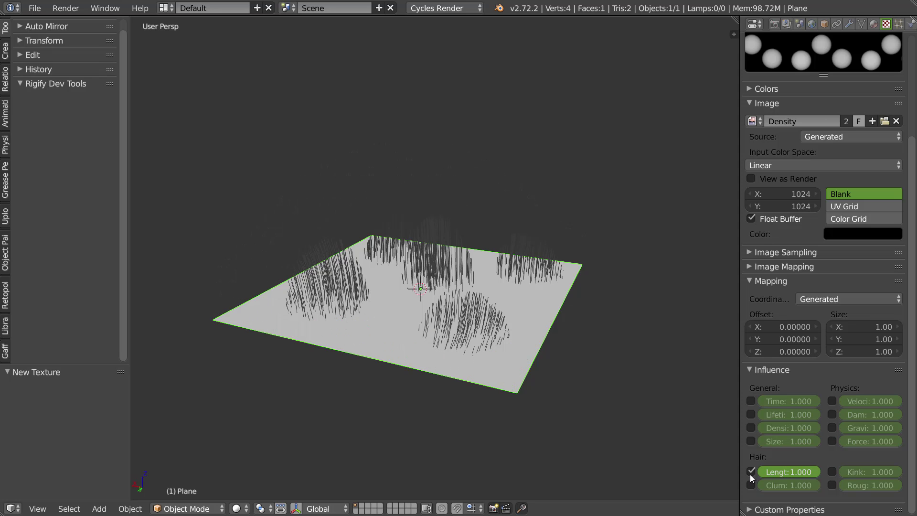
{"action": "middle_click_drag", "start_coordinate": [445, 311], "coordinate": [508, 266]}
{"action": "middle_click_drag", "start_coordinate": [520, 395], "coordinate": [489, 362]}
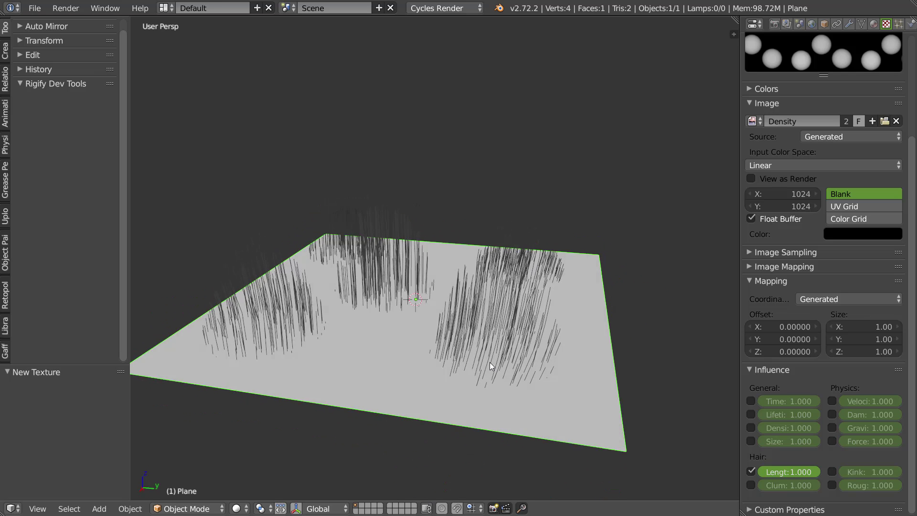
- Replace the texture's Length influence with Density and examine the hair patches from several angles
{"action": "left_click", "coordinate": [751, 472]}
{"action": "left_click", "coordinate": [751, 428]}
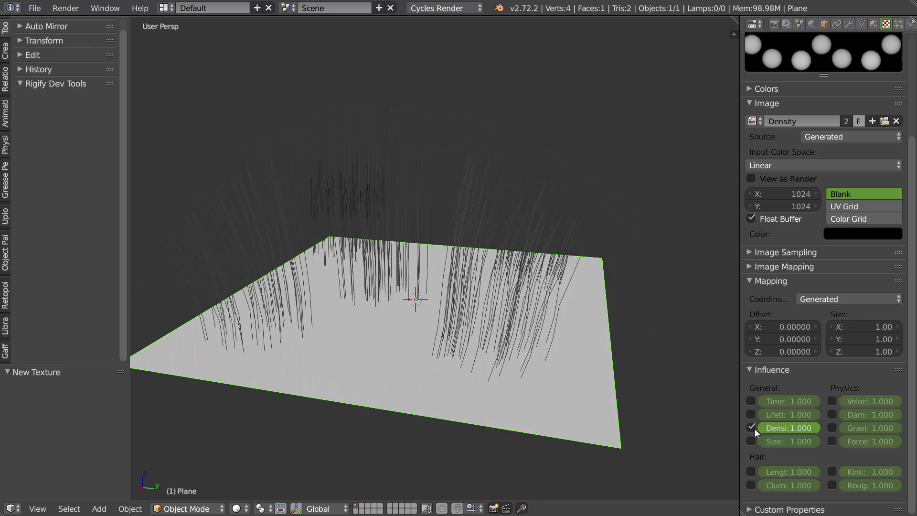
{"action": "middle_click_drag", "start_coordinate": [451, 307], "coordinate": [369, 153]}
{"action": "middle_click_drag", "start_coordinate": [547, 225], "coordinate": [292, 203]}
{"action": "middle_click_drag", "start_coordinate": [550, 208], "coordinate": [516, 258]}
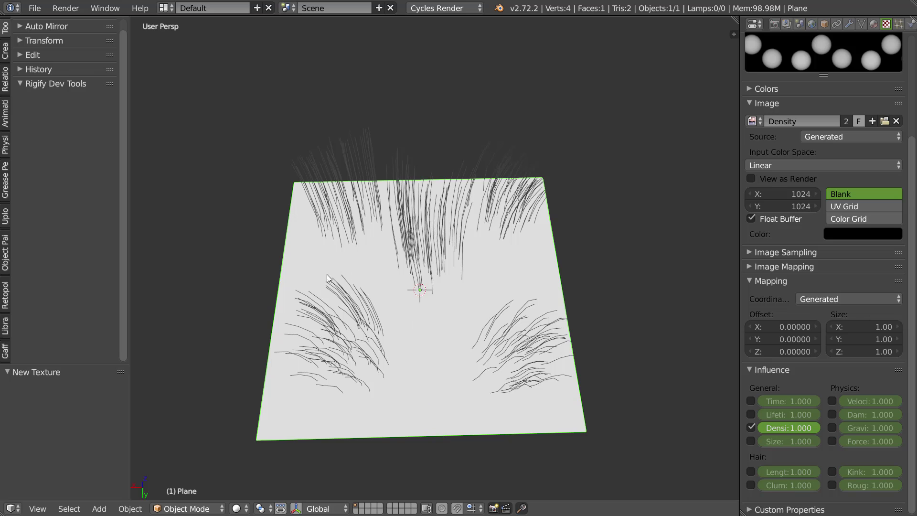
{"action": "middle_click_drag", "start_coordinate": [333, 264], "coordinate": [305, 156]}
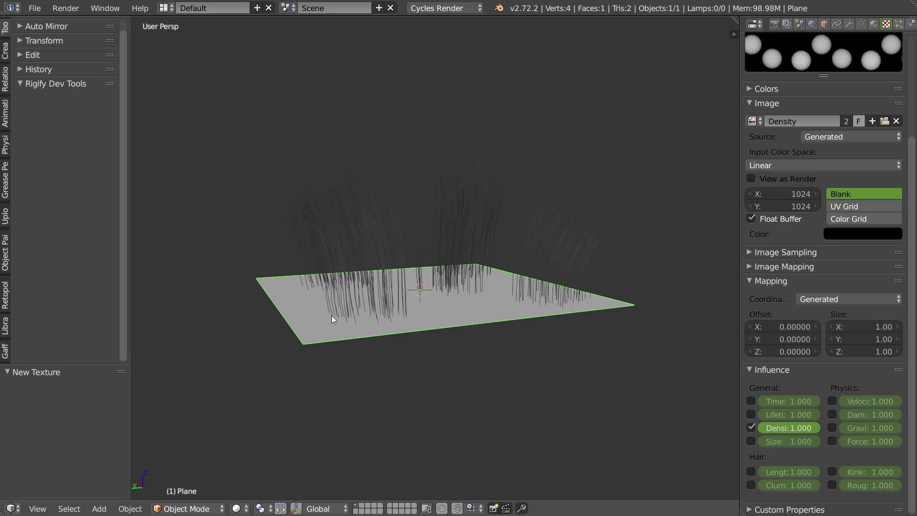
{"action": "middle_click_drag", "start_coordinate": [382, 290], "coordinate": [372, 274]}
{"action": "middle_click_drag", "start_coordinate": [381, 193], "coordinate": [282, 232]}
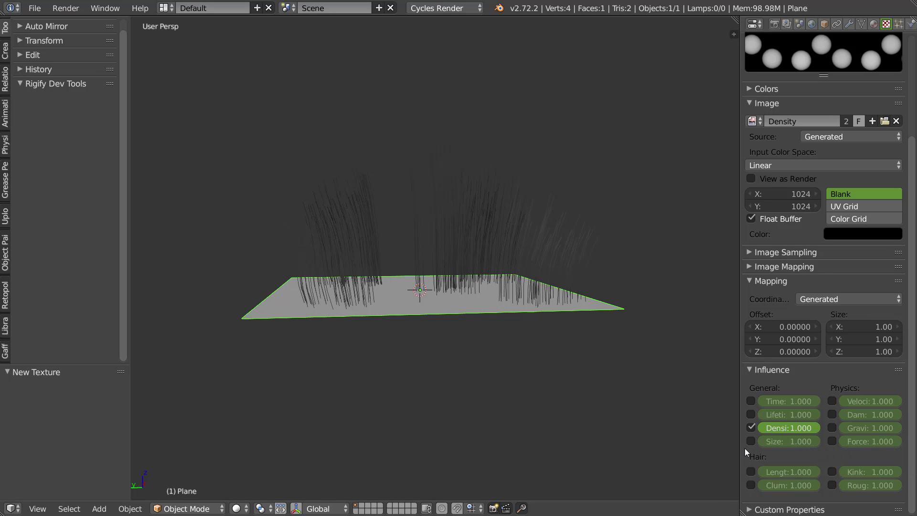
- Try the Clump influence in place of Density, restore Density as the only influence and view the hair
{"action": "left_click", "coordinate": [751, 484]}
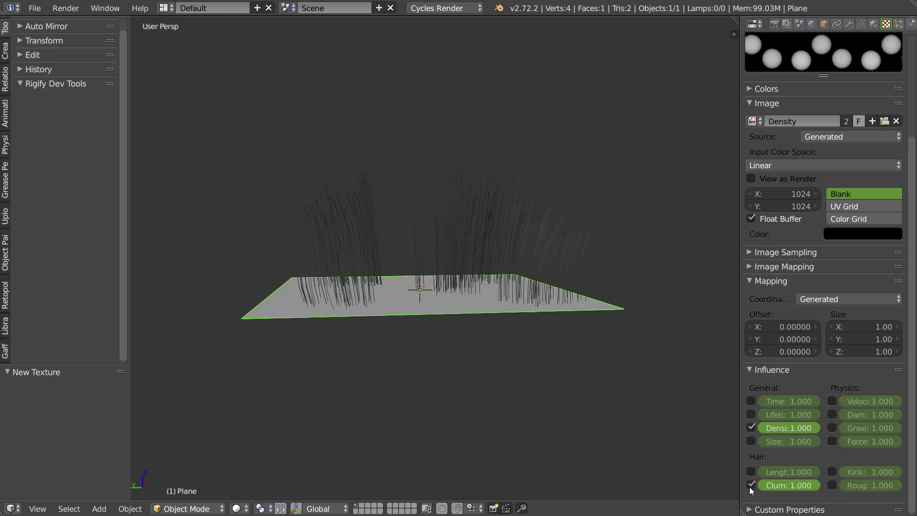
{"action": "left_click", "coordinate": [751, 428]}
{"action": "middle_click_drag", "start_coordinate": [573, 344], "coordinate": [685, 425]}
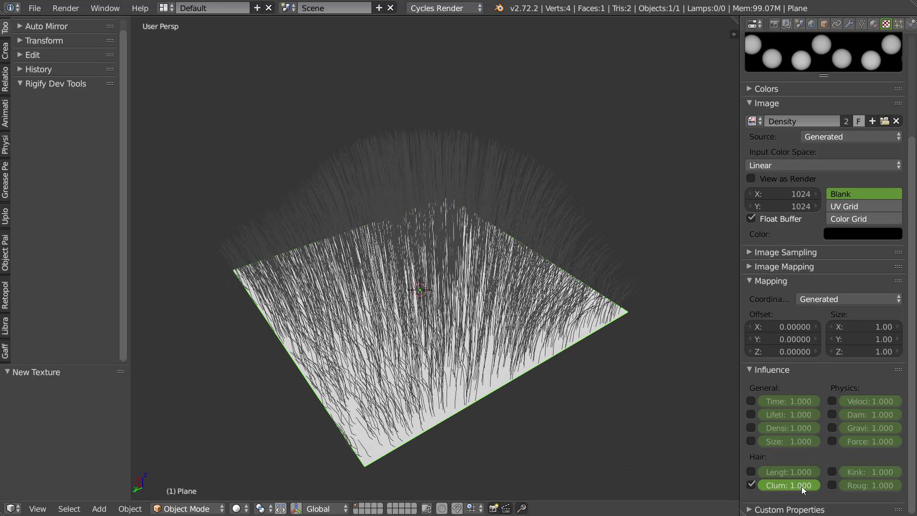
{"action": "left_click", "coordinate": [751, 485]}
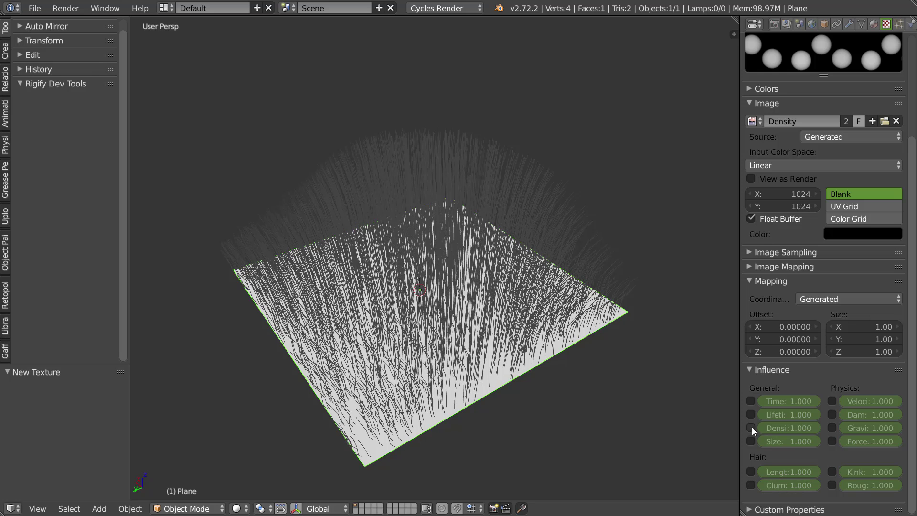
{"action": "left_click", "coordinate": [751, 428]}
{"action": "mouse_move", "coordinate": [400, 277]}
{"action": "middle_mouse_down"}
{"action": "mouse_move", "coordinate": [302, 268]}
{"action": "mouse_move", "coordinate": [398, 269]}
{"action": "middle_mouse_up"}
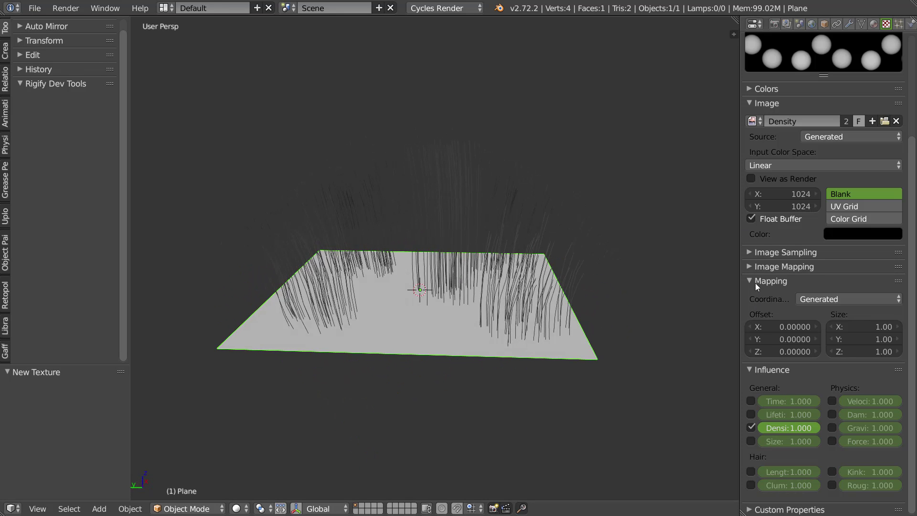
{"action": "middle_click_drag", "start_coordinate": [423, 297], "coordinate": [342, 223]}
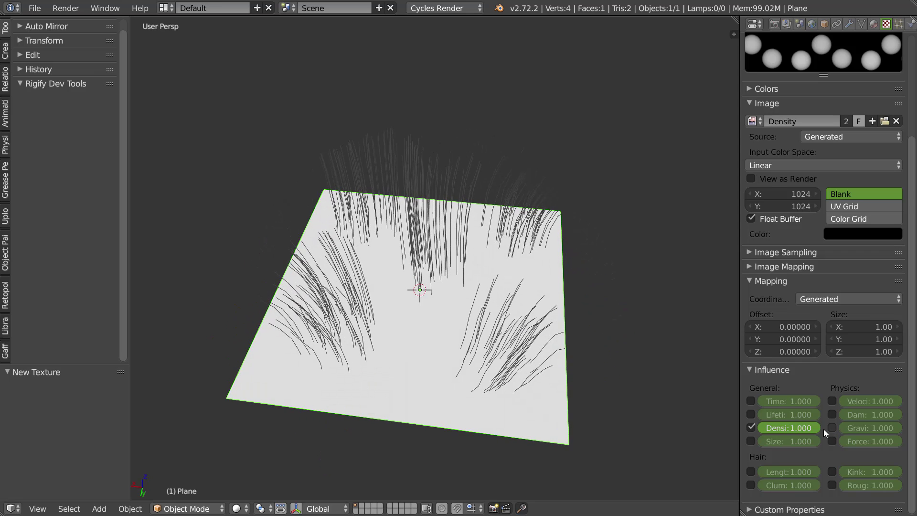
- Open an image editor beside the 3D view, display the Density image in it and switch it to Paint mode
{"action": "key", "text": "space"}
{"action": "key", "text": "space"}
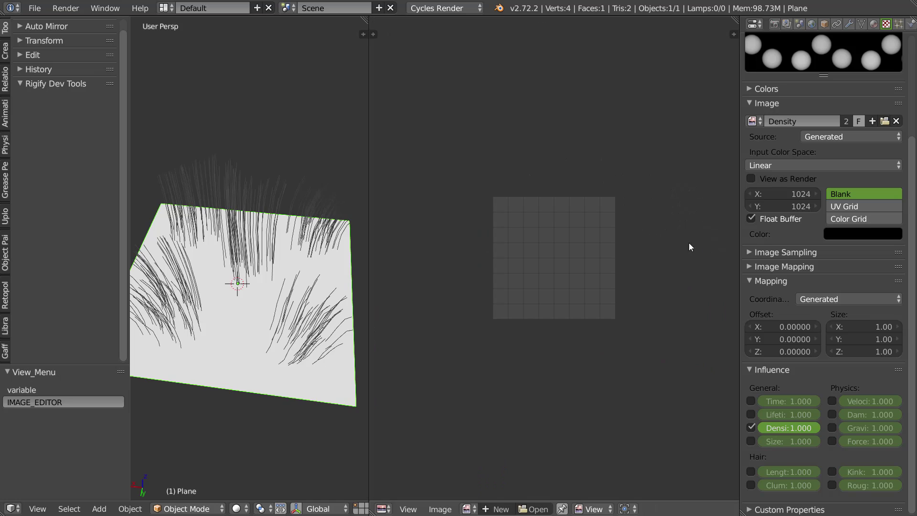
{"action": "left_click", "coordinate": [468, 508]}
{"action": "left_click", "coordinate": [500, 402]}
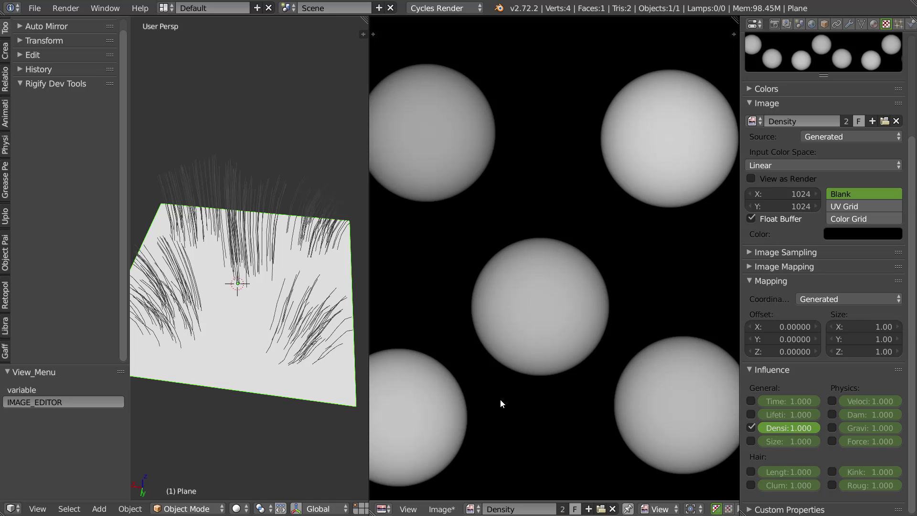
{"action": "left_click", "coordinate": [660, 508]}
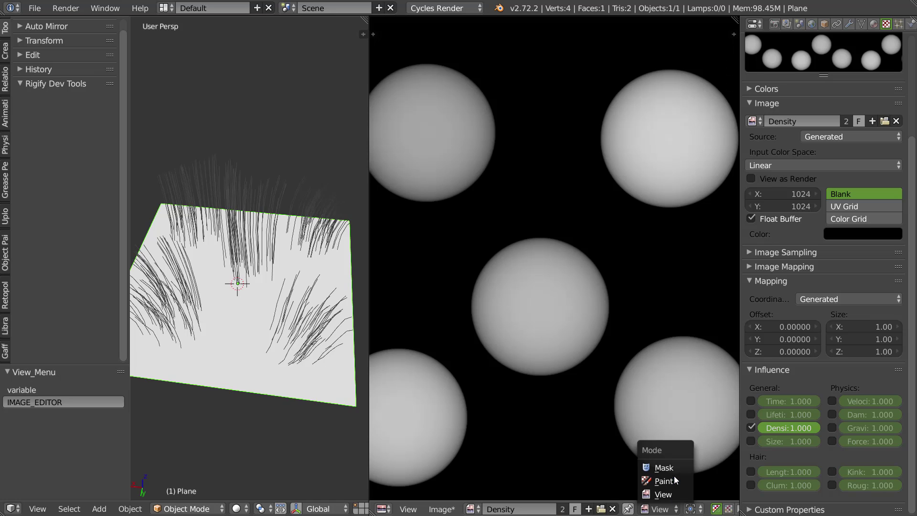
{"action": "left_click", "coordinate": [671, 482]}
{"action": "scroll", "coordinate": [538, 277], "scroll_direction": "down", "scroll_amount": 2}
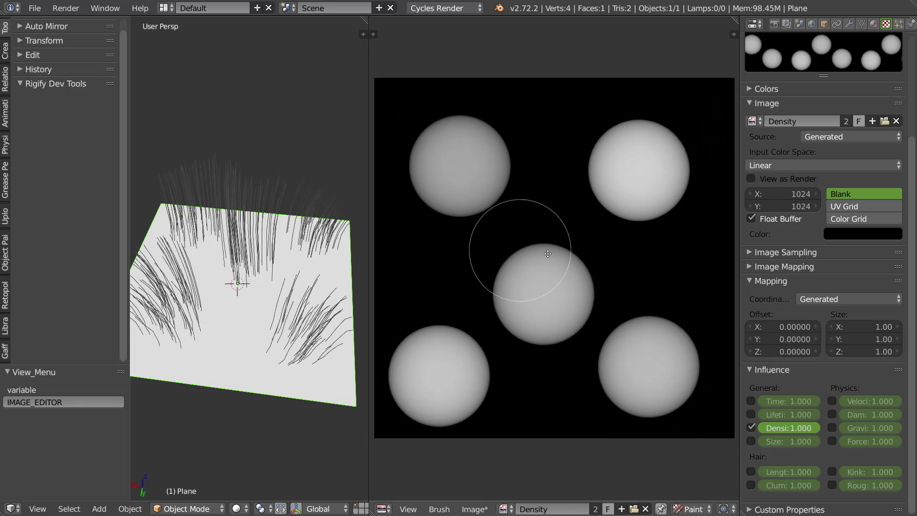
{"action": "scroll", "coordinate": [577, 199], "scroll_direction": "up", "scroll_amount": 1}
- With a black 46 px brush, paint a diagonal band across the Density image's upper-left disc and a dot in its centre disc
{"action": "key", "text": "t"}
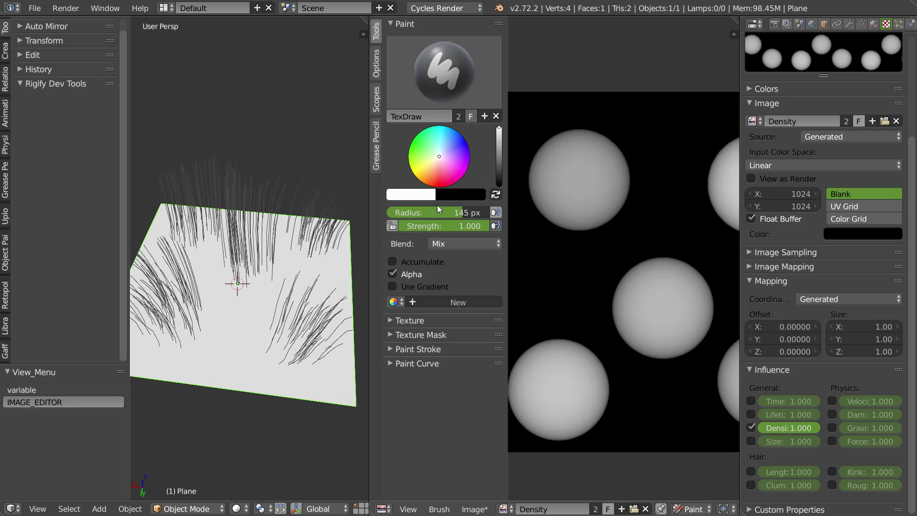
{"action": "key", "text": "f"}
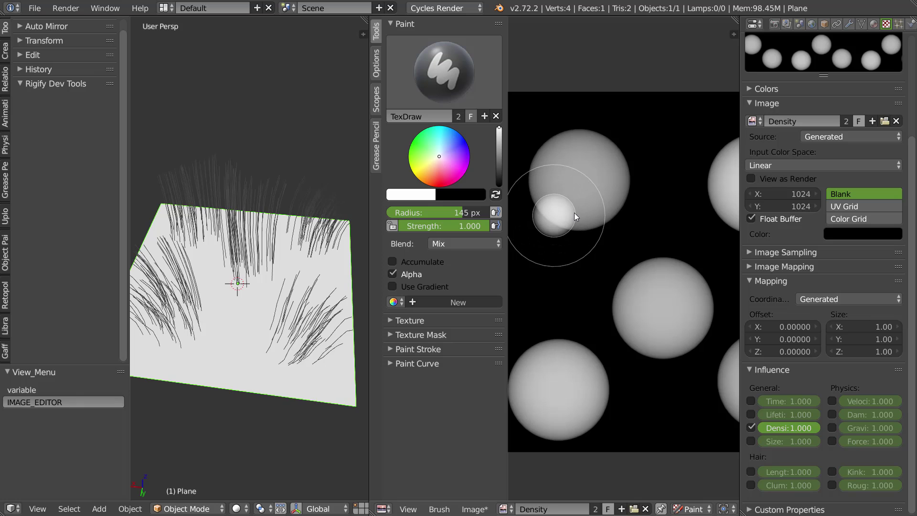
{"action": "left_click", "coordinate": [571, 213]}
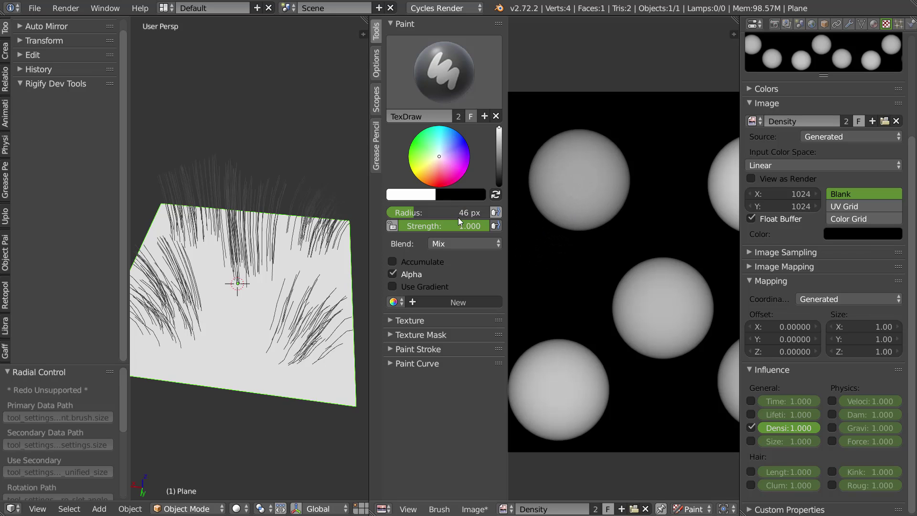
{"action": "left_click", "coordinate": [495, 195]}
{"action": "left_click_drag", "start_coordinate": [533, 216], "coordinate": [630, 137]}
{"action": "middle_click_drag", "start_coordinate": [648, 254], "coordinate": [616, 227]}
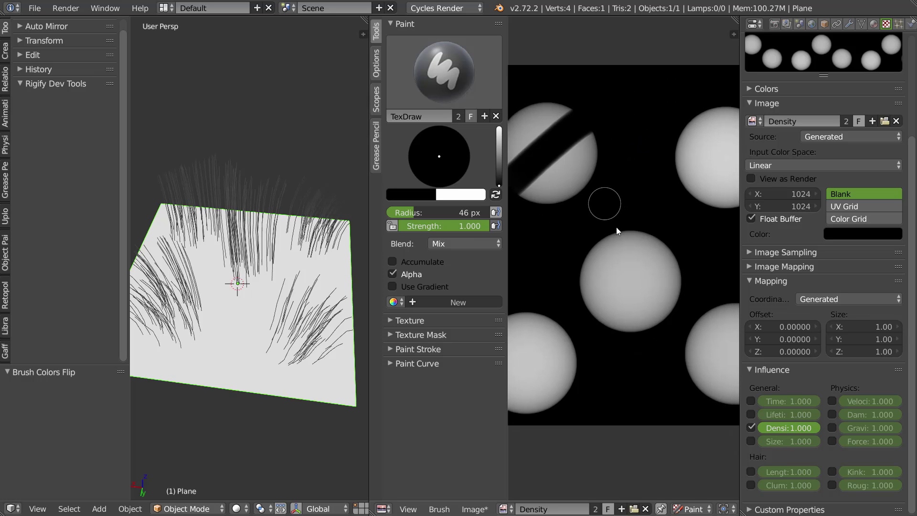
{"action": "left_click_drag", "start_coordinate": [629, 285], "coordinate": [629, 282]}
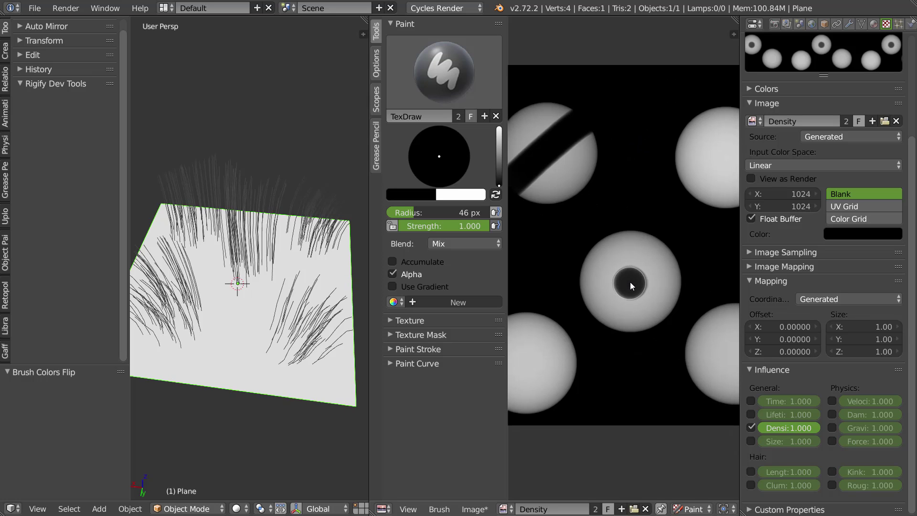
- Refresh the hair by toggling the plane's mode and reselecting the Density image in the particle texture, and view the patches
{"action": "key", "text": "Tab"}
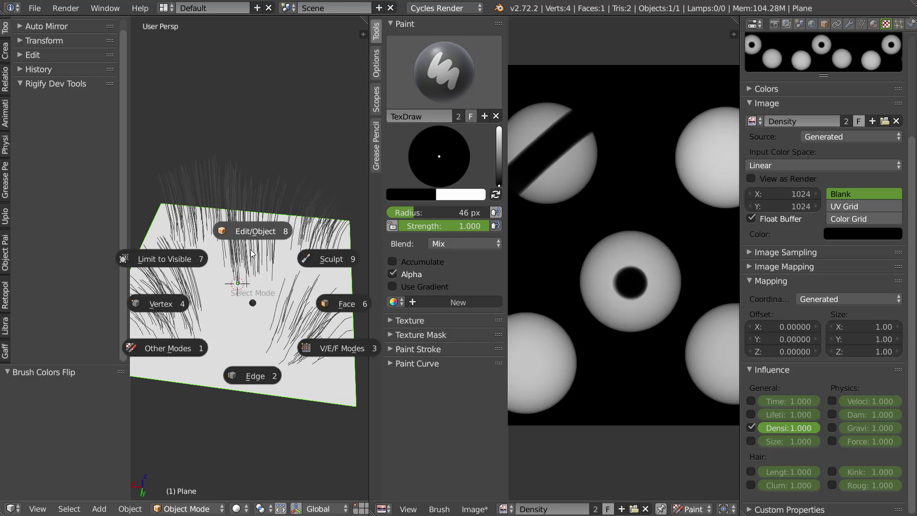
{"action": "key", "text": "Tab"}
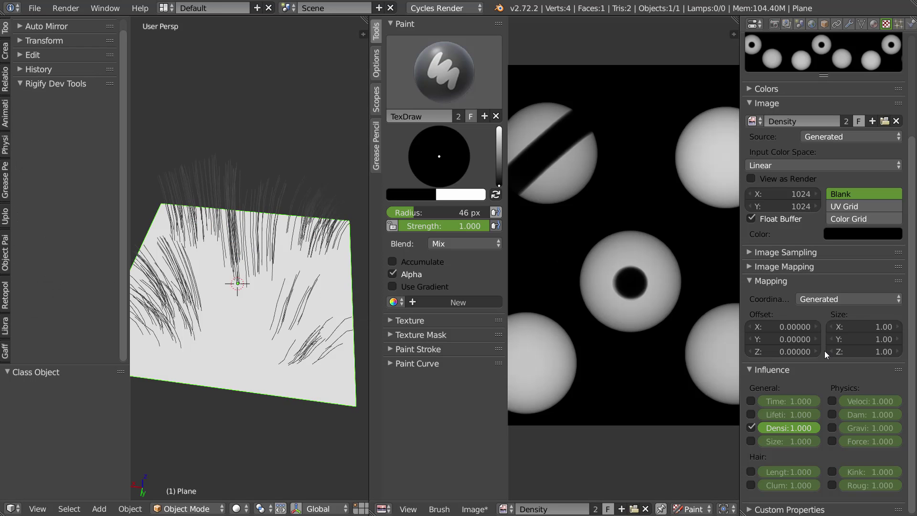
{"action": "scroll", "coordinate": [846, 192], "scroll_direction": "up", "scroll_amount": 5}
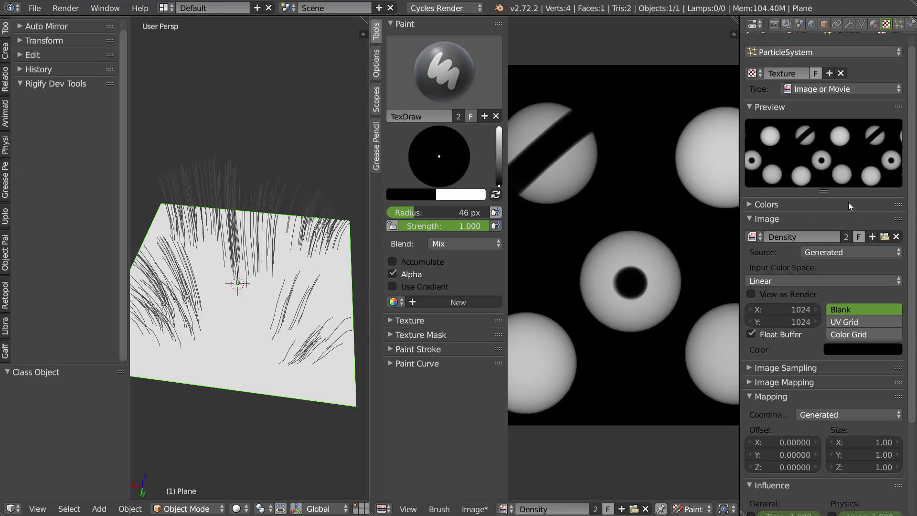
{"action": "left_click", "coordinate": [884, 237]}
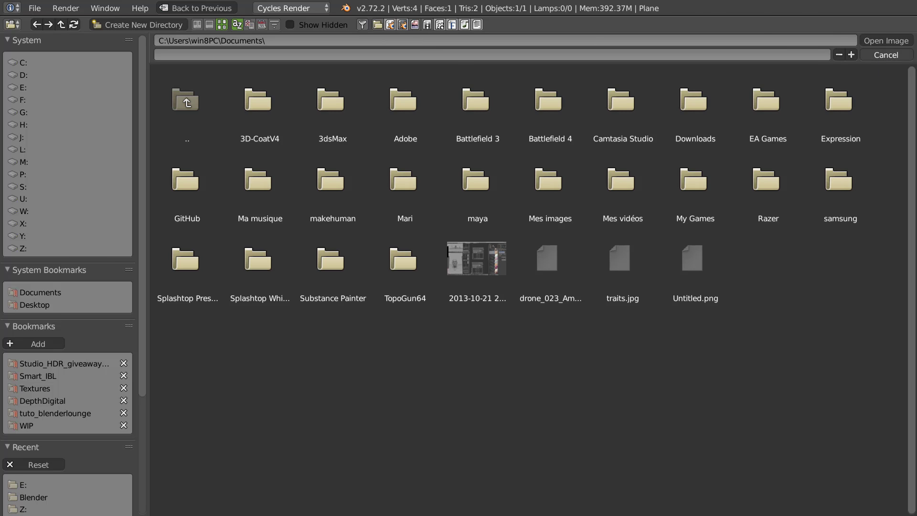
{"action": "key", "text": "Escape"}
{"action": "left_click", "coordinate": [753, 236]}
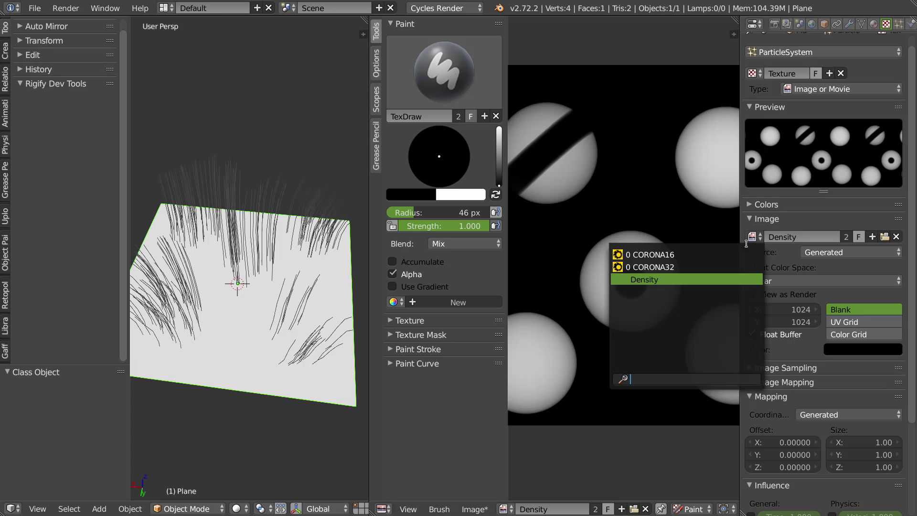
{"action": "left_click", "coordinate": [654, 281]}
{"action": "key", "text": "ctrl+z"}
{"action": "mouse_move", "coordinate": [277, 268]}
{"action": "middle_mouse_down"}
{"action": "mouse_move", "coordinate": [254, 280]}
{"action": "mouse_move", "coordinate": [252, 296]}
{"action": "mouse_move", "coordinate": [253, 278]}
{"action": "mouse_move", "coordinate": [233, 282]}
{"action": "middle_mouse_up"}
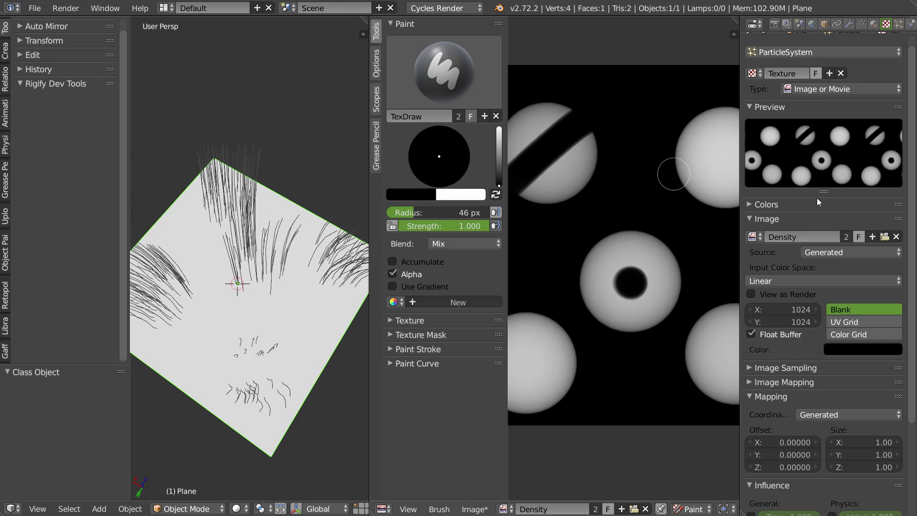
- Set the particle children's Display amount to 649 and compare the hair patches with the painted image
{"action": "left_click", "coordinate": [898, 24]}
{"action": "left_click_drag", "start_coordinate": [782, 103], "coordinate": [797, 101]}
{"action": "left_click_drag", "start_coordinate": [856, 114], "coordinate": [878, 112]}
{"action": "middle_click_drag", "start_coordinate": [287, 282], "coordinate": [477, 301]}
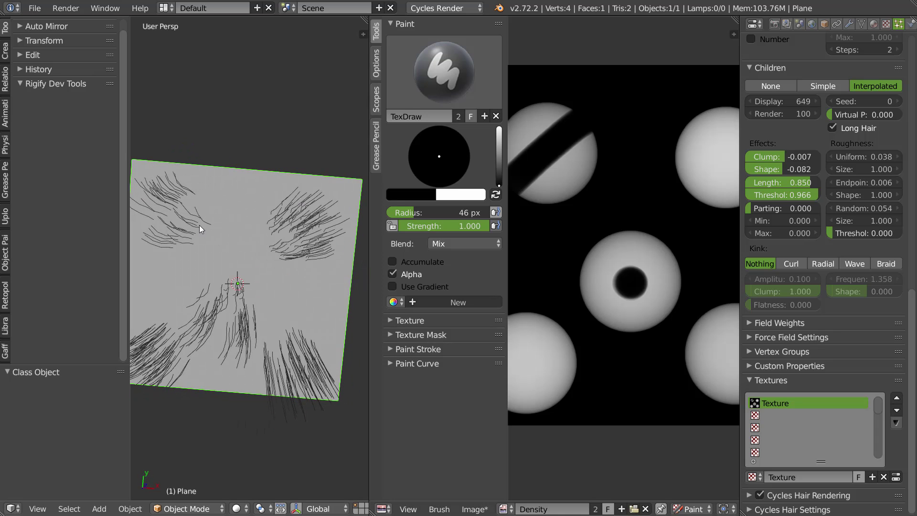
{"action": "middle_click_drag", "start_coordinate": [229, 314], "coordinate": [219, 303]}
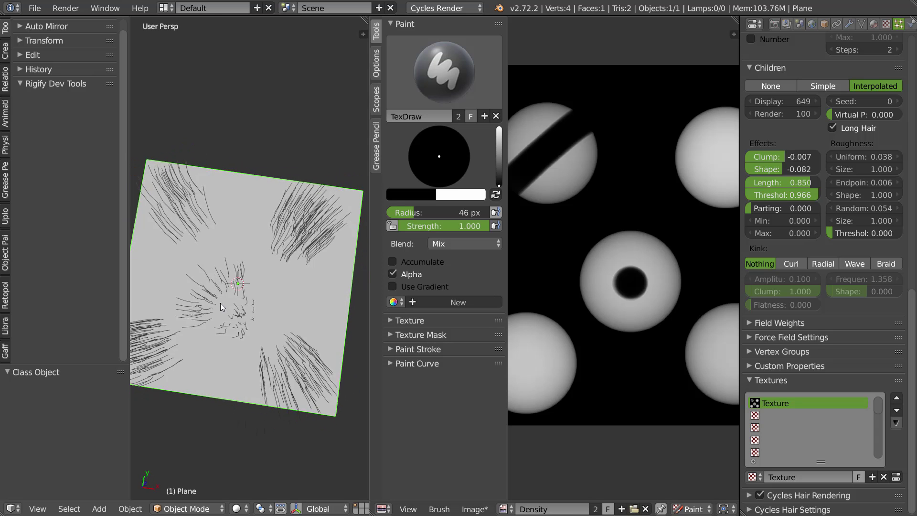
{"action": "middle_click_drag", "start_coordinate": [686, 292], "coordinate": [604, 285]}
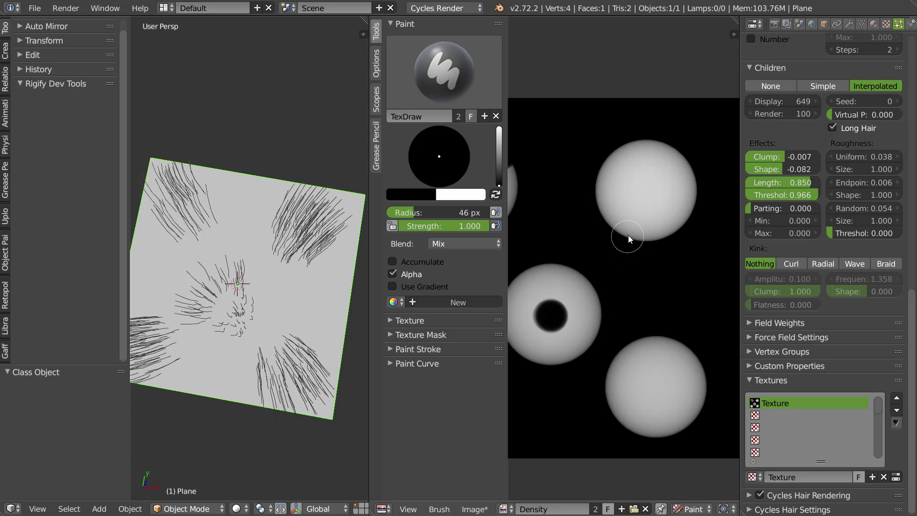
- Set the paint brush to a 119 px radius, a smooth falloff curve and a strength of 0.500
{"action": "key", "text": "f"}
{"action": "left_click", "coordinate": [625, 201]}
{"action": "left_click", "coordinate": [417, 361]}
{"action": "left_click", "coordinate": [392, 497]}
{"action": "left_click_drag", "start_coordinate": [469, 226], "coordinate": [434, 228]}
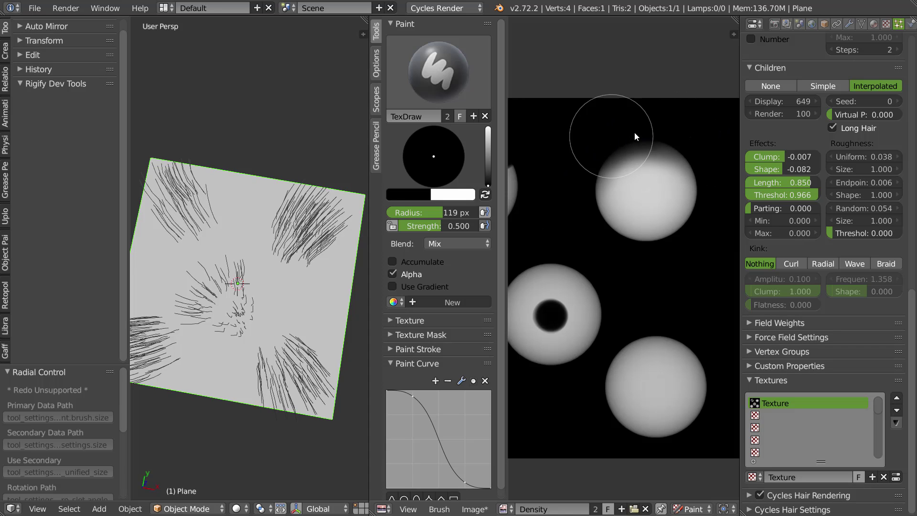
- Paint soft black over the upper and outer edges of the Density image's upper-right disc
{"action": "mouse_move", "coordinate": [652, 131]}
{"action": "left_mouse_down"}
{"action": "mouse_move", "coordinate": [700, 161]}
{"action": "mouse_move", "coordinate": [678, 134]}
{"action": "left_mouse_up"}
{"action": "mouse_move", "coordinate": [682, 219]}
{"action": "left_mouse_down"}
{"action": "mouse_move", "coordinate": [666, 209]}
{"action": "mouse_move", "coordinate": [684, 159]}
{"action": "mouse_move", "coordinate": [697, 201]}
{"action": "left_mouse_up"}
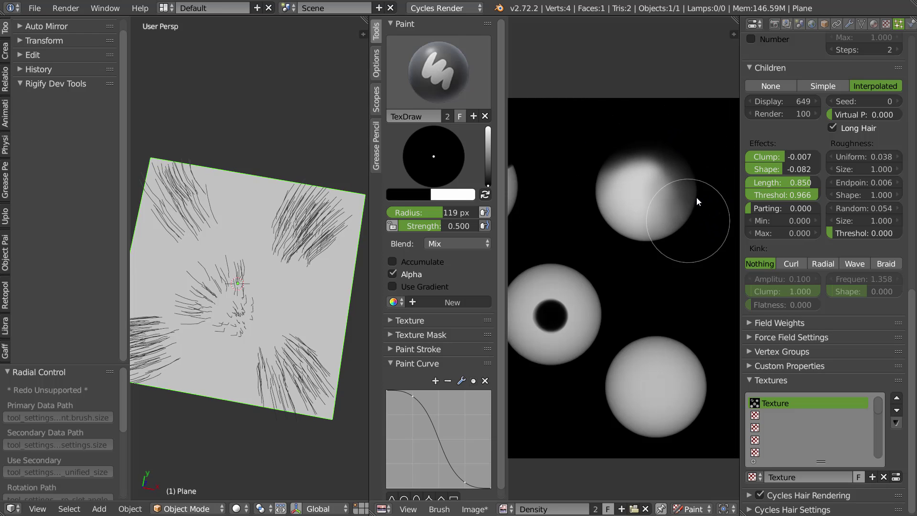
{"action": "key", "text": "ctrl+z"}
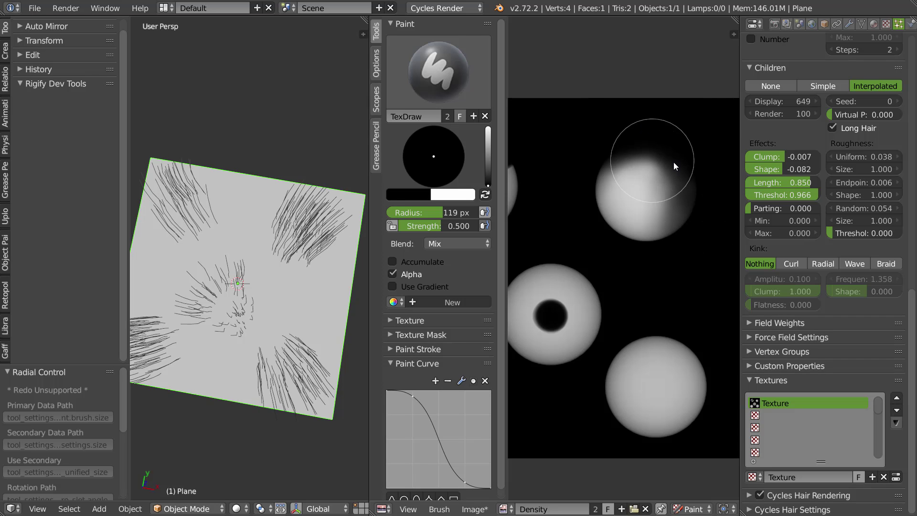
{"action": "key", "text": "ctrl+z"}
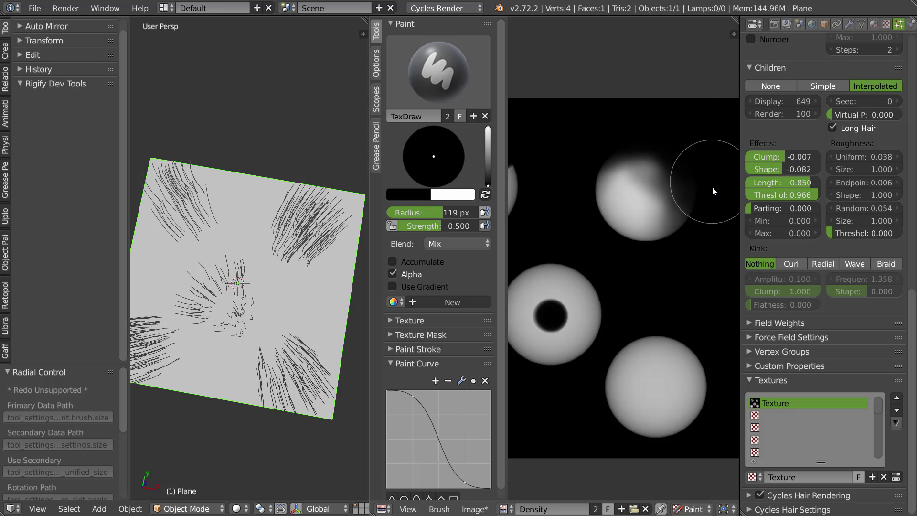
- Reassign the edited Density image in the particle texture settings and inspect the updated hair on the plane
{"action": "left_click", "coordinate": [896, 477]}
{"action": "left_click", "coordinate": [754, 236]}
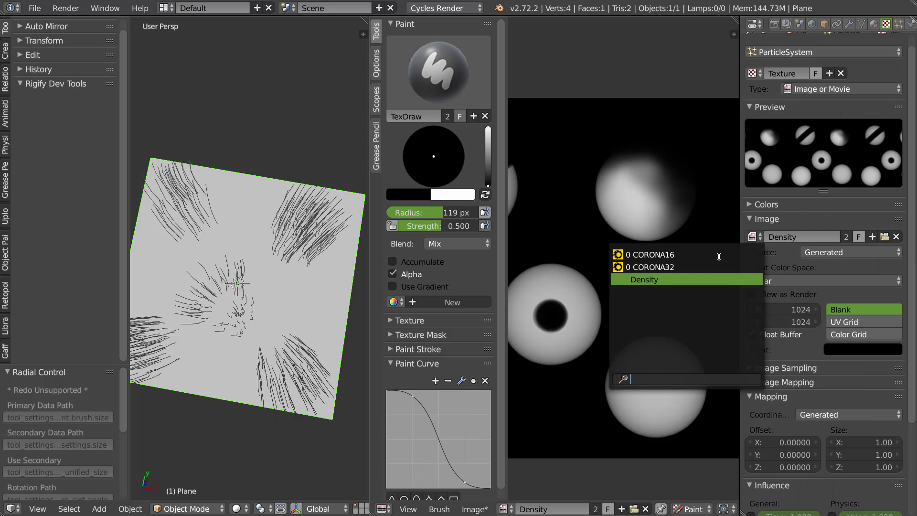
{"action": "left_click", "coordinate": [649, 279]}
{"action": "middle_click_drag", "start_coordinate": [296, 275], "coordinate": [267, 182]}
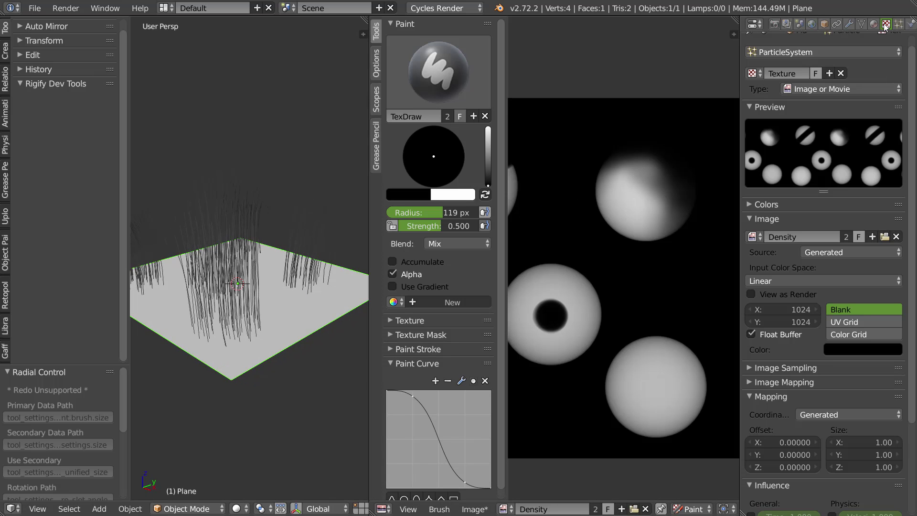
- Replace the texture's Density influence with hair Length and examine the softened patch from several angles
{"action": "scroll", "coordinate": [788, 294], "scroll_direction": "down", "scroll_amount": 5}
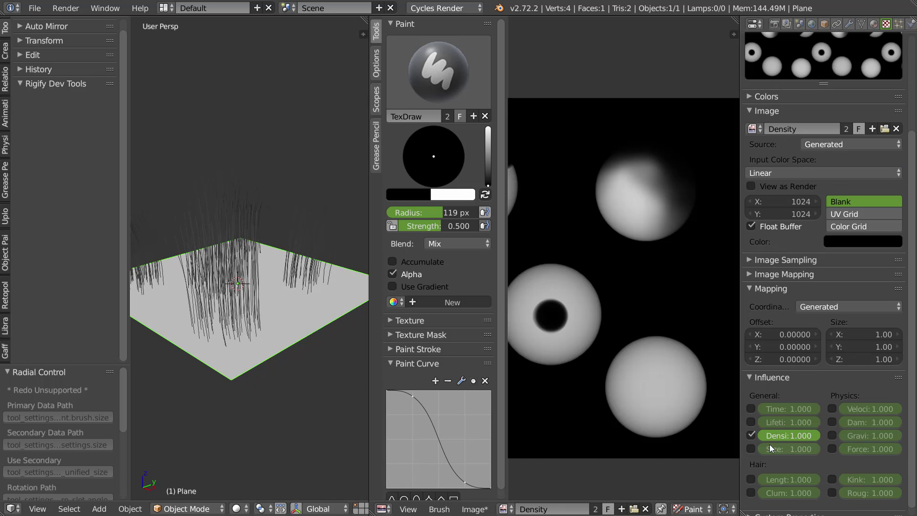
{"action": "left_click", "coordinate": [752, 436]}
{"action": "left_click", "coordinate": [752, 479]}
{"action": "middle_click_drag", "start_coordinate": [285, 297], "coordinate": [304, 239]}
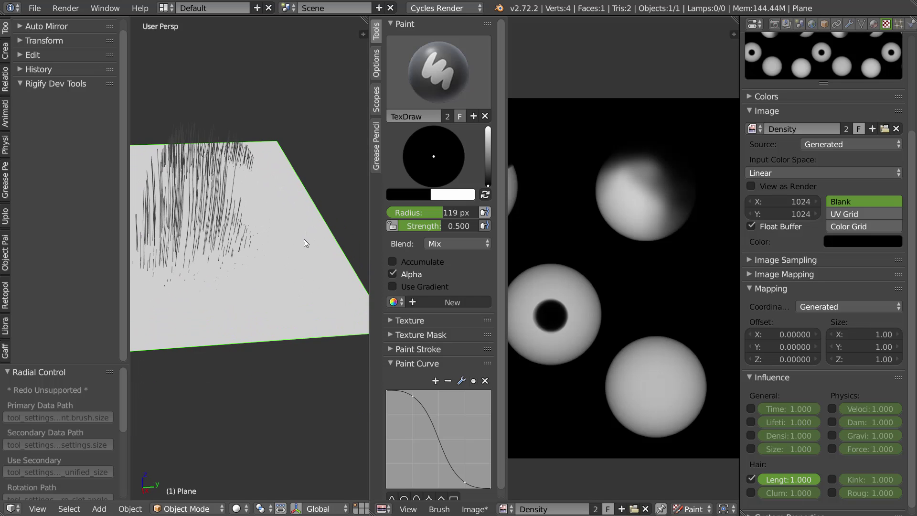
{"action": "middle_click_drag", "start_coordinate": [306, 316], "coordinate": [266, 206]}
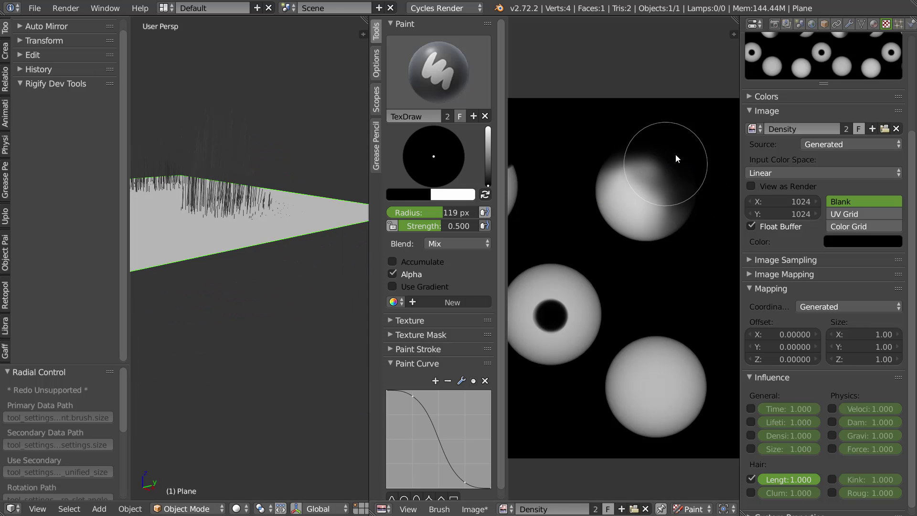
{"action": "middle_click_drag", "start_coordinate": [248, 287], "coordinate": [225, 167]}
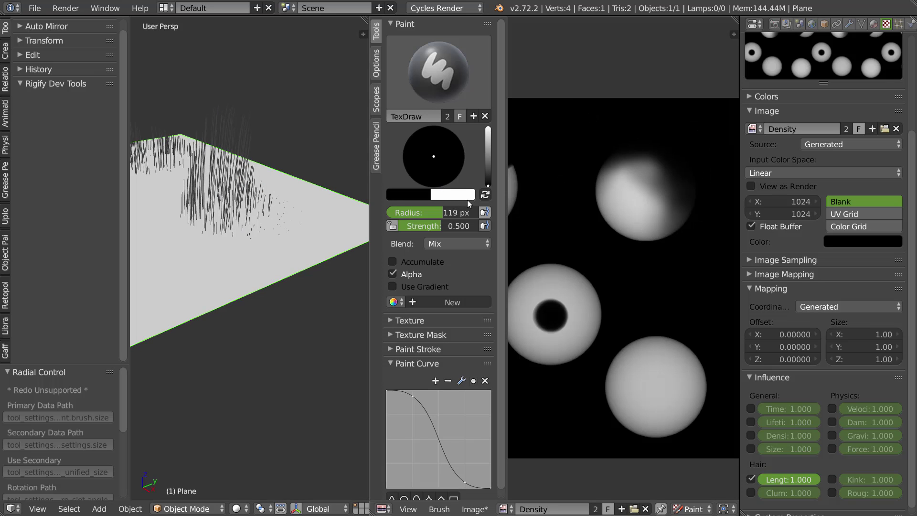
- Paint a soft white stroke from the upper-right disc to the image corner and reselect the Density image to update the hair
{"action": "left_click", "coordinate": [485, 194]}
{"action": "mouse_move", "coordinate": [636, 198]}
{"action": "left_mouse_down"}
{"action": "mouse_move", "coordinate": [638, 176]}
{"action": "mouse_move", "coordinate": [668, 194]}
{"action": "mouse_move", "coordinate": [724, 124]}
{"action": "left_mouse_up"}
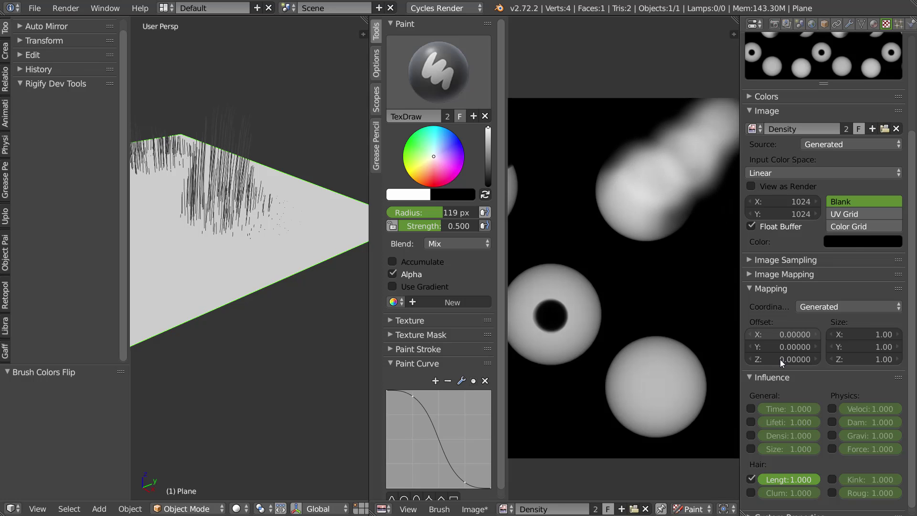
{"action": "left_click", "coordinate": [753, 129]}
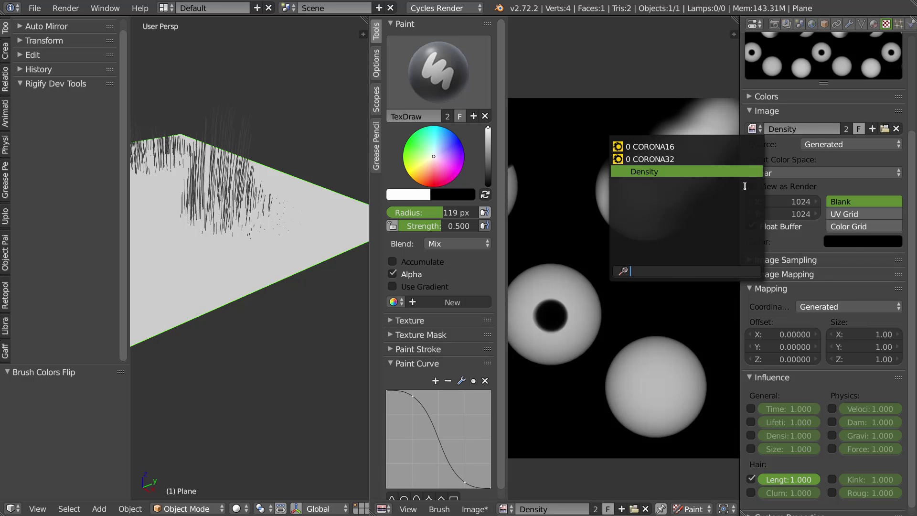
{"action": "left_click", "coordinate": [690, 173]}
{"action": "mouse_move", "coordinate": [296, 229]}
{"action": "middle_mouse_down"}
{"action": "mouse_move", "coordinate": [199, 283]}
{"action": "mouse_move", "coordinate": [302, 231]}
{"action": "mouse_move", "coordinate": [261, 228]}
{"action": "mouse_move", "coordinate": [268, 286]}
{"action": "mouse_move", "coordinate": [261, 249]}
{"action": "middle_mouse_up"}
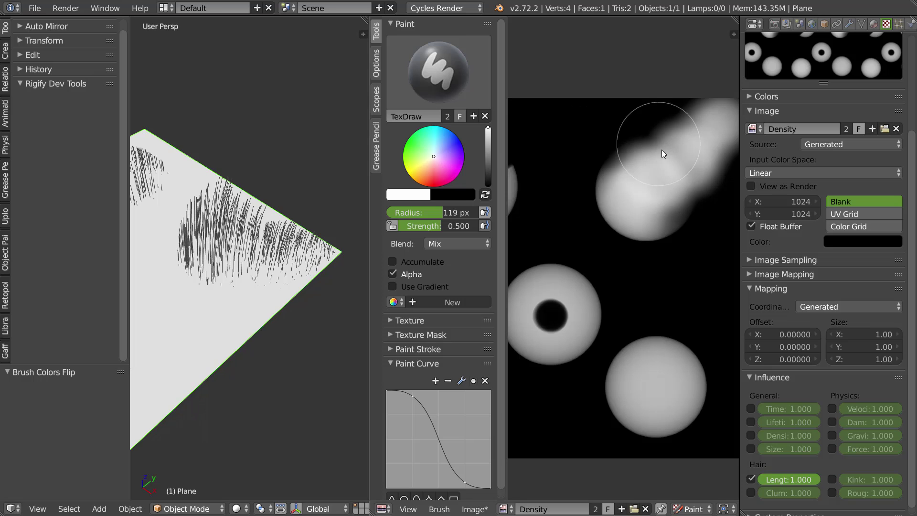
- Paint a brighter white streak along the upper-right stroke with a 59 px brush, reselect the Density image and inspect the hair
{"action": "key", "text": "f"}
{"action": "left_click", "coordinate": [659, 179]}
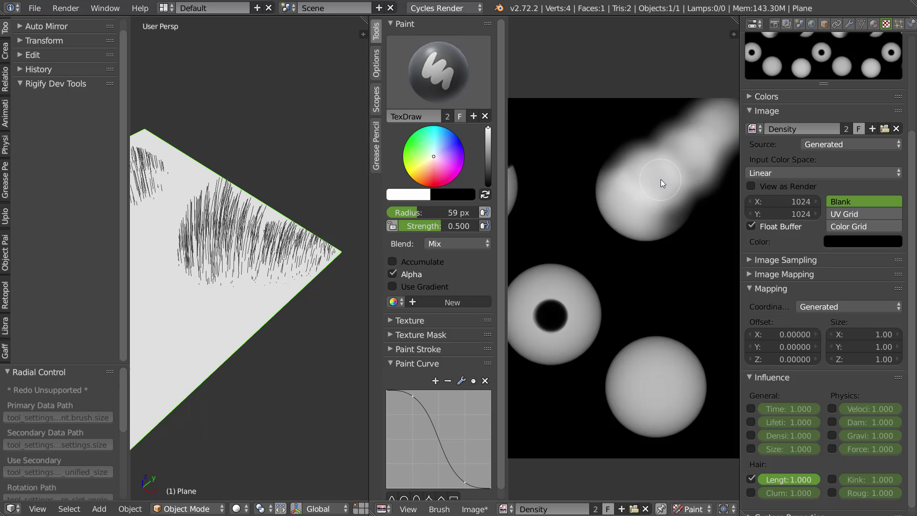
{"action": "mouse_move", "coordinate": [634, 203]}
{"action": "left_mouse_down"}
{"action": "mouse_move", "coordinate": [727, 116]}
{"action": "mouse_move", "coordinate": [633, 208]}
{"action": "left_mouse_up"}
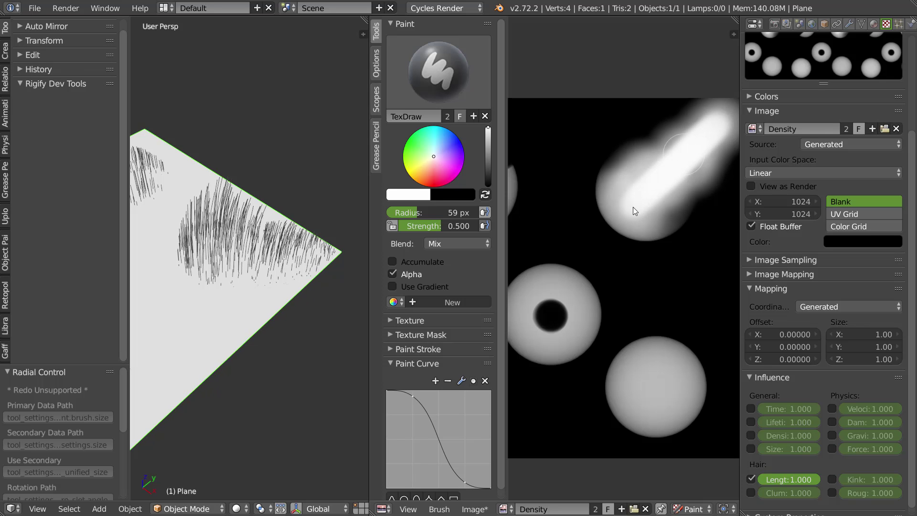
{"action": "left_click", "coordinate": [750, 128]}
{"action": "left_click", "coordinate": [710, 169]}
{"action": "mouse_move", "coordinate": [227, 244]}
{"action": "middle_mouse_down"}
{"action": "mouse_move", "coordinate": [208, 202]}
{"action": "mouse_move", "coordinate": [237, 167]}
{"action": "mouse_move", "coordinate": [202, 239]}
{"action": "mouse_move", "coordinate": [213, 218]}
{"action": "mouse_move", "coordinate": [205, 181]}
{"action": "mouse_move", "coordinate": [230, 214]}
{"action": "mouse_move", "coordinate": [226, 248]}
{"action": "middle_mouse_up"}
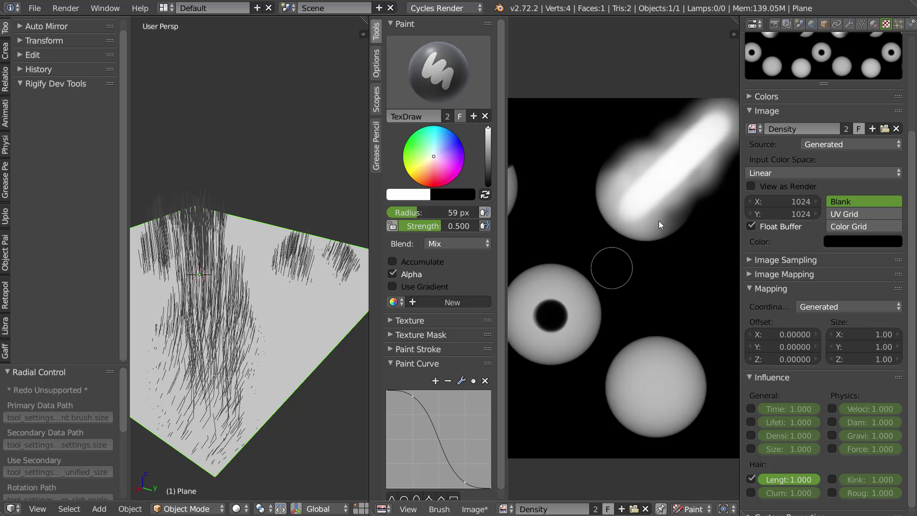
{"action": "scroll", "coordinate": [676, 177], "scroll_direction": "down", "scroll_amount": 2}
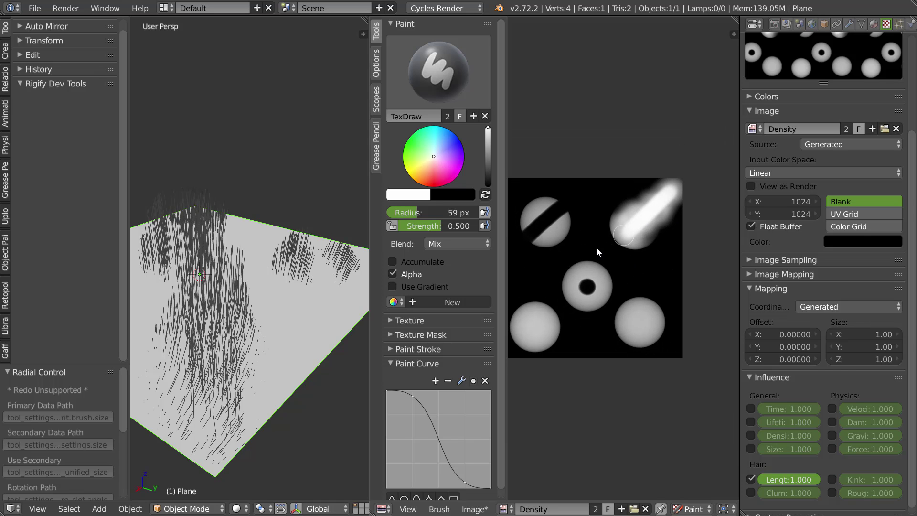
- Hide the 3D view's tool shelf and examine the length-controlled hair patches on the plane from several angles
{"action": "scroll", "coordinate": [620, 220], "scroll_direction": "up", "scroll_amount": 1}
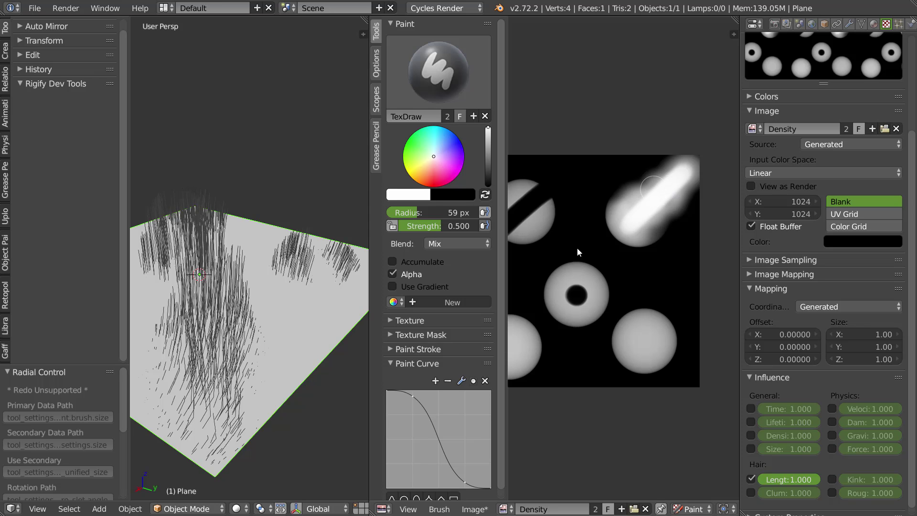
{"action": "mouse_move", "coordinate": [192, 339]}
{"action": "middle_mouse_down"}
{"action": "mouse_move", "coordinate": [269, 303]}
{"action": "mouse_move", "coordinate": [256, 325]}
{"action": "mouse_move", "coordinate": [248, 323]}
{"action": "mouse_move", "coordinate": [270, 249]}
{"action": "middle_mouse_up"}
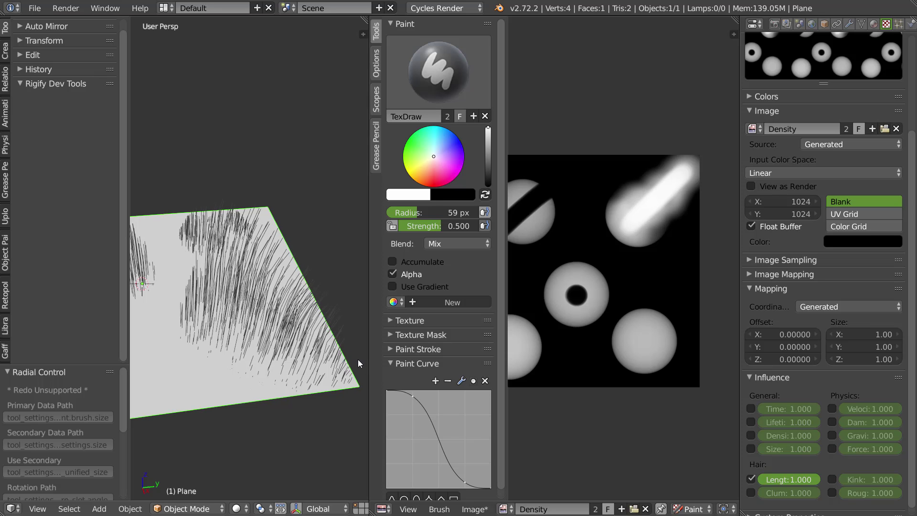
{"action": "middle_click_drag", "start_coordinate": [312, 314], "coordinate": [281, 260]}
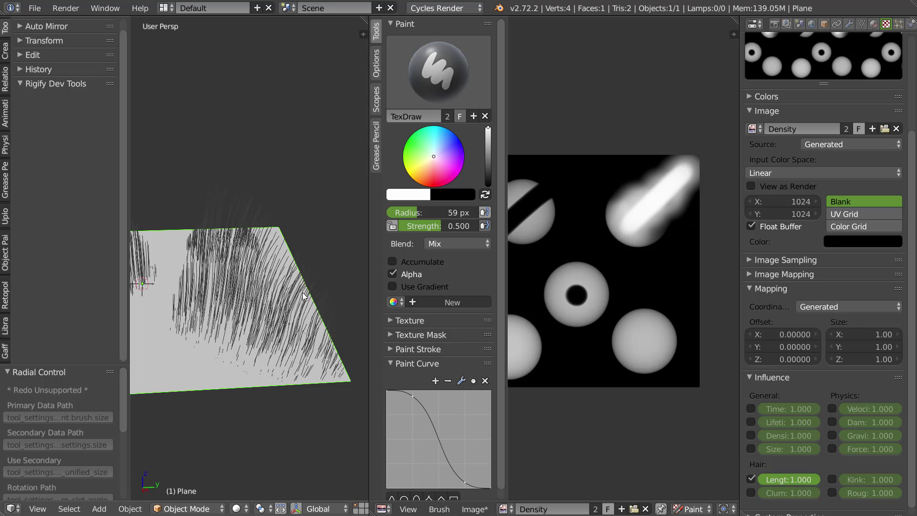
{"action": "key", "text": "t"}
{"action": "mouse_move", "coordinate": [250, 283]}
{"action": "middle_mouse_down"}
{"action": "mouse_move", "coordinate": [234, 288]}
{"action": "mouse_move", "coordinate": [236, 334]}
{"action": "mouse_move", "coordinate": [296, 292]}
{"action": "middle_mouse_up"}
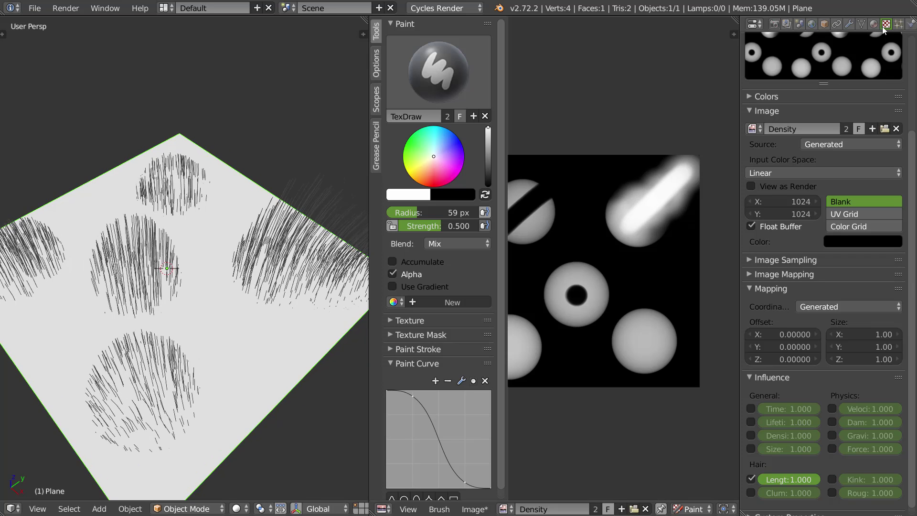
- Unlink the texture from the hair particle system and inspect the untextured hair with Rendered viewport shading
{"action": "left_click", "coordinate": [898, 24]}
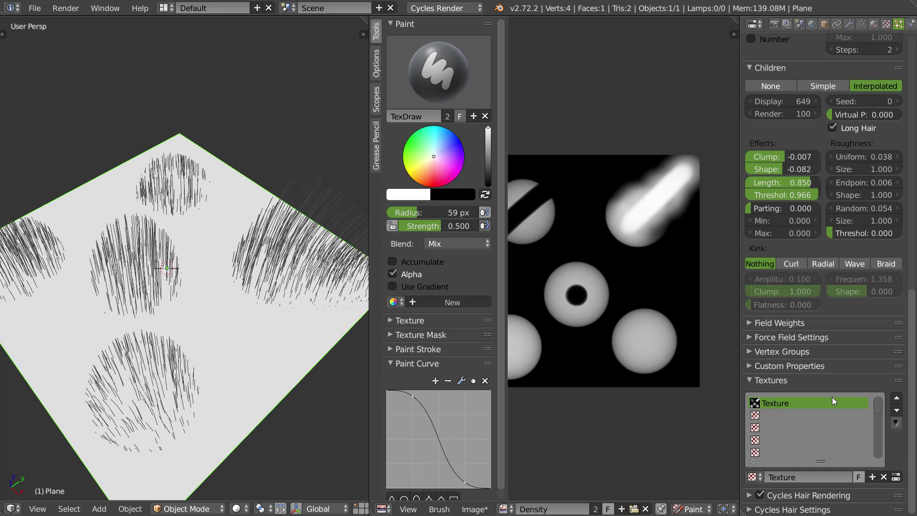
{"action": "left_click", "coordinate": [884, 476]}
{"action": "middle_click_drag", "start_coordinate": [217, 236], "coordinate": [271, 195]}
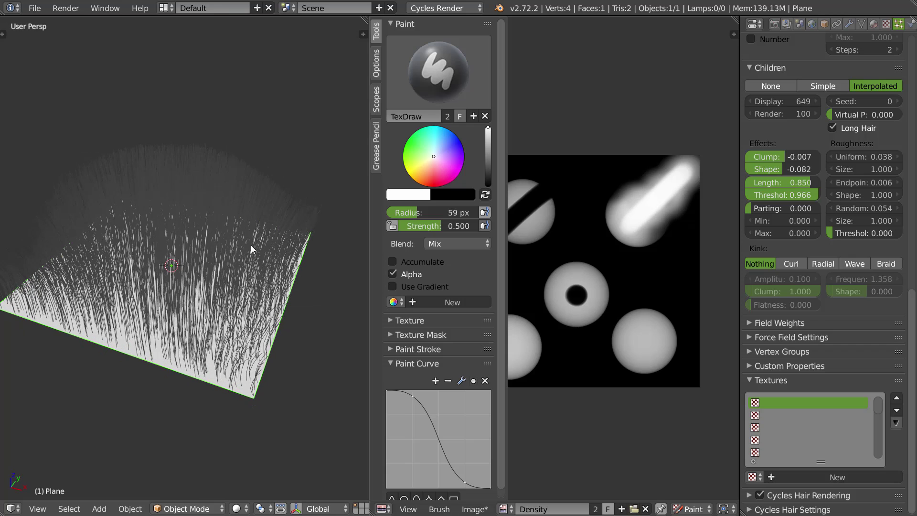
{"action": "key", "text": "z"}
{"action": "left_click", "coordinate": [346, 186]}
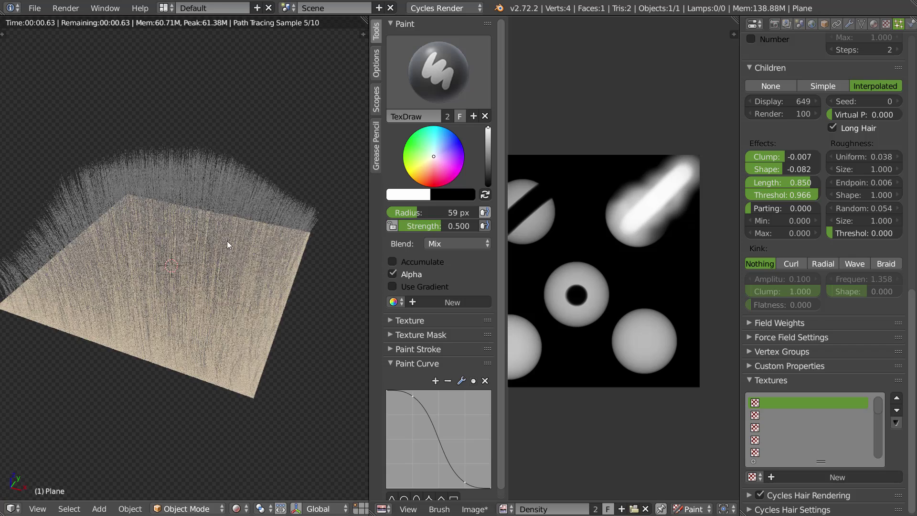
{"action": "middle_click_drag", "start_coordinate": [240, 222], "coordinate": [202, 269]}
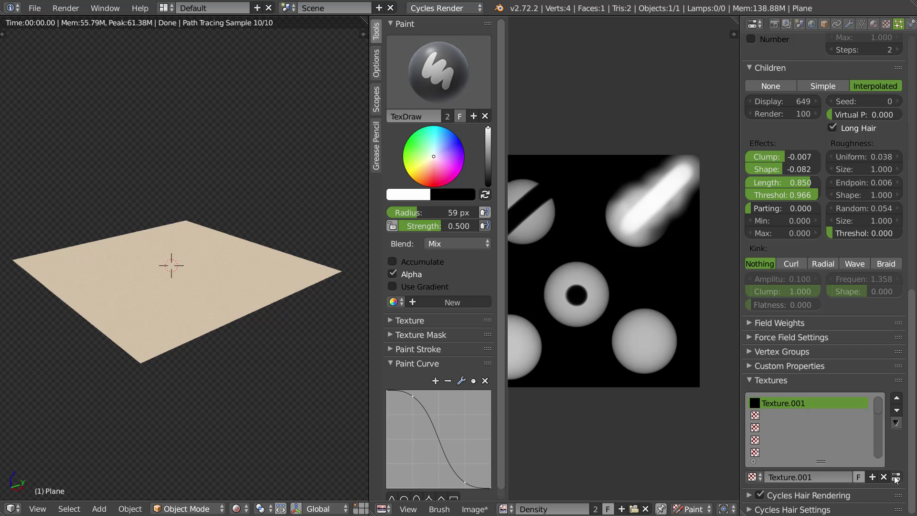
- Assign the Density image to the new hair particle texture and inspect the rendered hair patches from several angles
{"action": "left_click", "coordinate": [890, 477]}
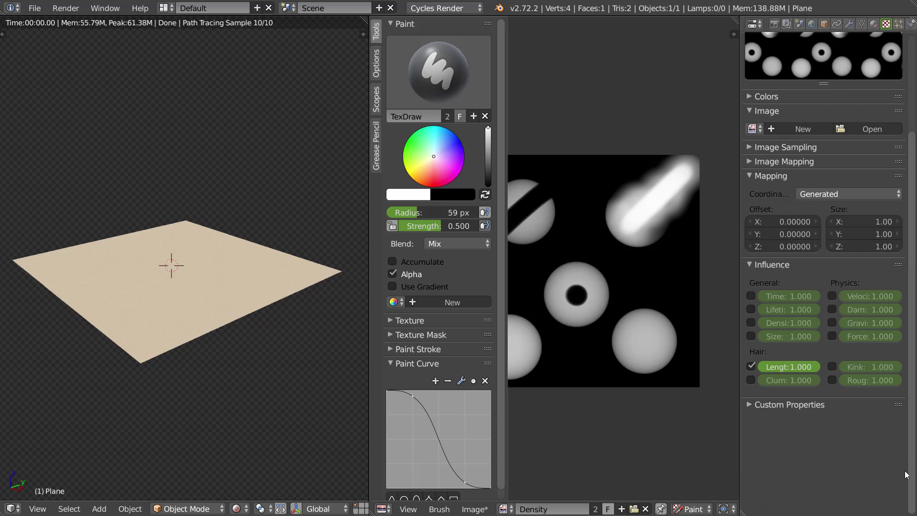
{"action": "left_click", "coordinate": [752, 129]}
{"action": "left_click", "coordinate": [645, 173]}
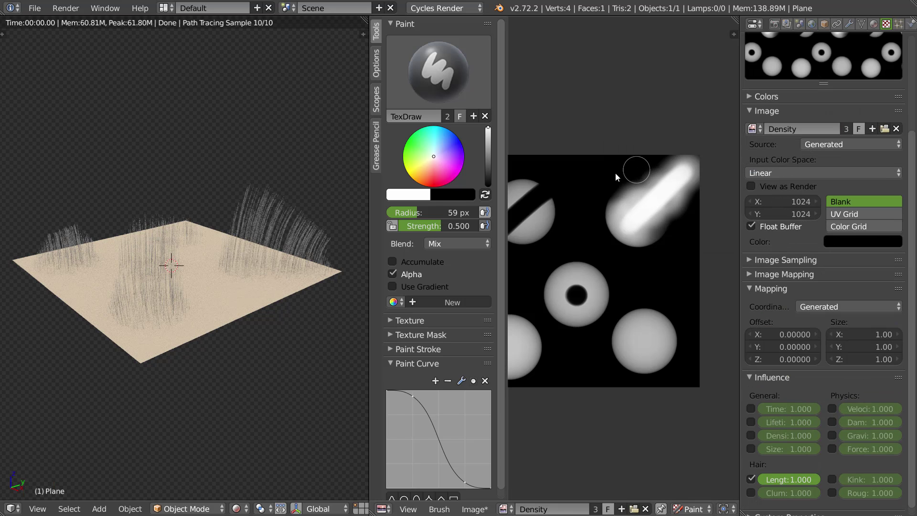
{"action": "middle_click_drag", "start_coordinate": [248, 290], "coordinate": [219, 253]}
{"action": "middle_click_drag", "start_coordinate": [182, 297], "coordinate": [251, 290]}
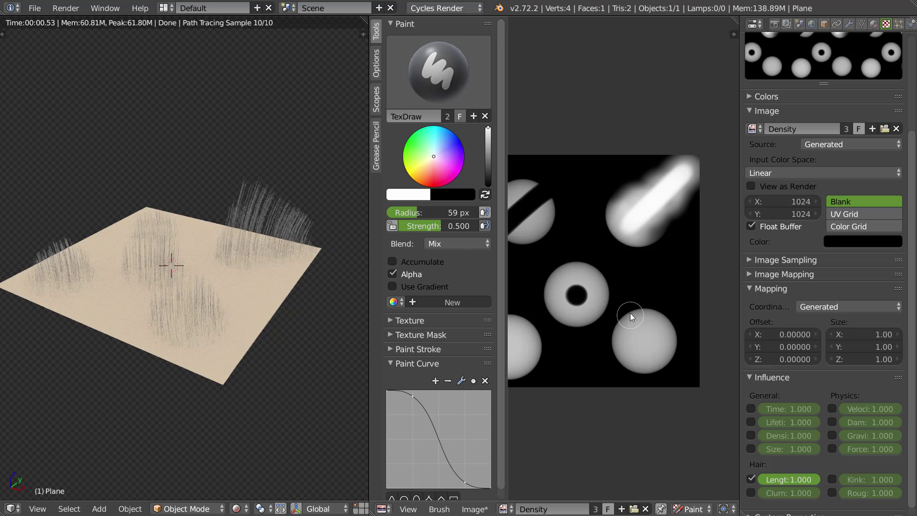
- Return to the particle system settings and collapse the Textures and Display sections
{"action": "left_click", "coordinate": [899, 24]}
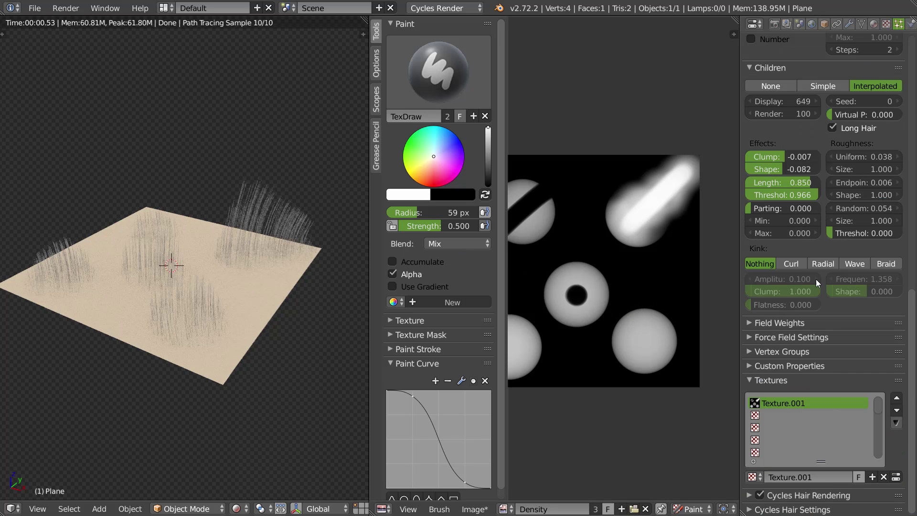
{"action": "left_click", "coordinate": [763, 378]}
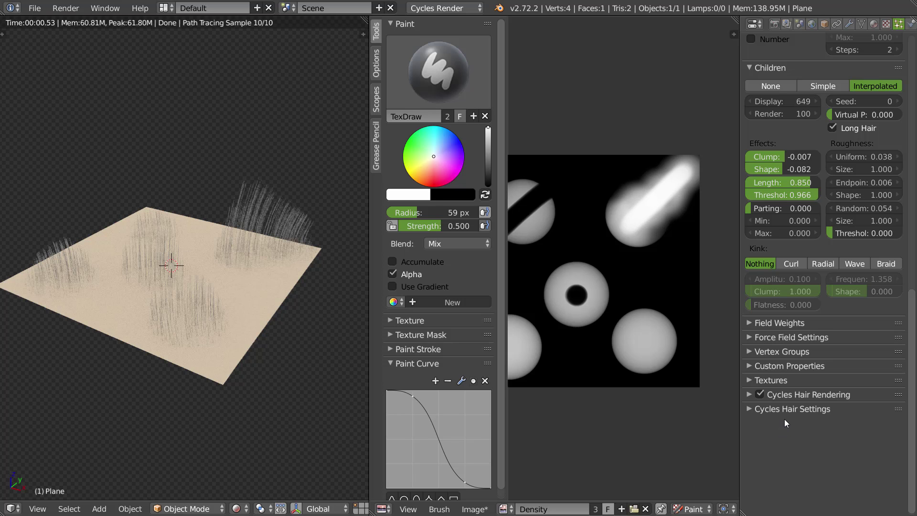
{"action": "scroll", "coordinate": [792, 373], "scroll_direction": "up", "scroll_amount": 8}
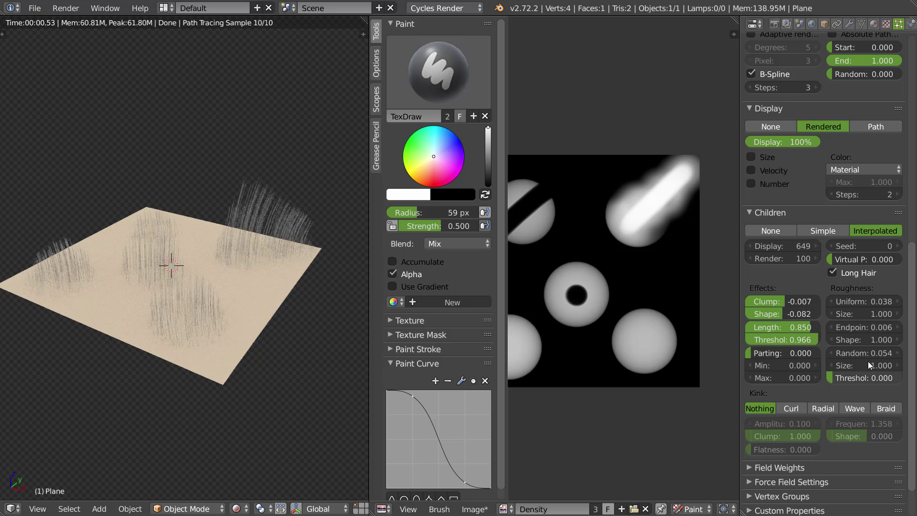
{"action": "scroll", "coordinate": [822, 213], "scroll_direction": "up", "scroll_amount": 7}
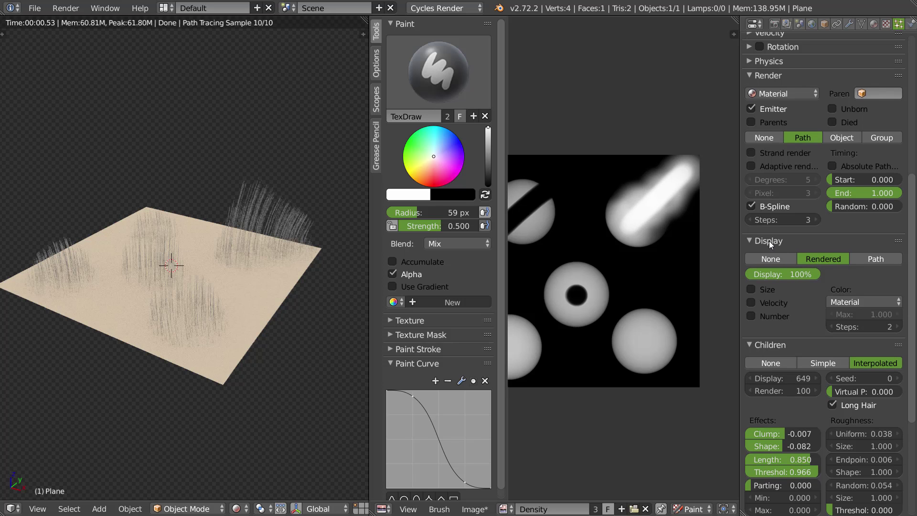
{"action": "left_click", "coordinate": [767, 240]}
{"action": "scroll", "coordinate": [784, 268], "scroll_direction": "up", "scroll_amount": 6}
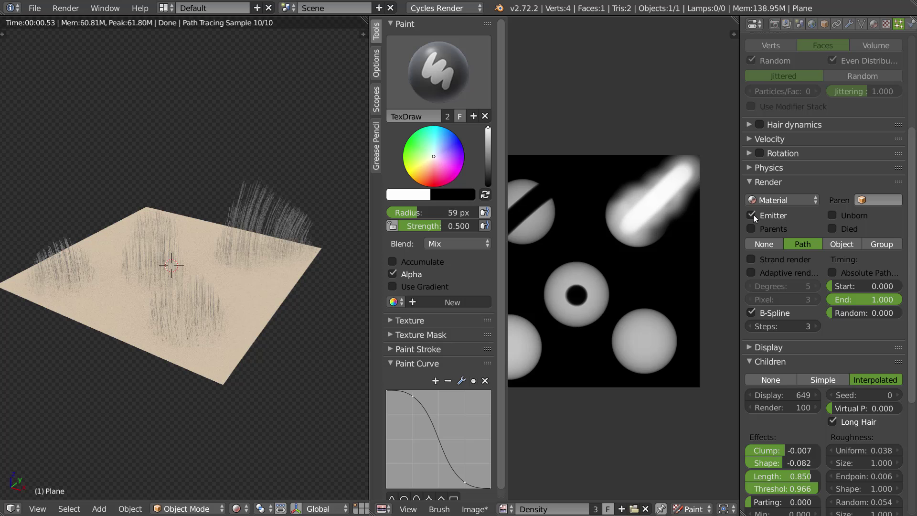
- Disable Emitter rendering to preview the hair without the plane, restore it, and briefly check the Physics section
{"action": "left_click", "coordinate": [753, 214]}
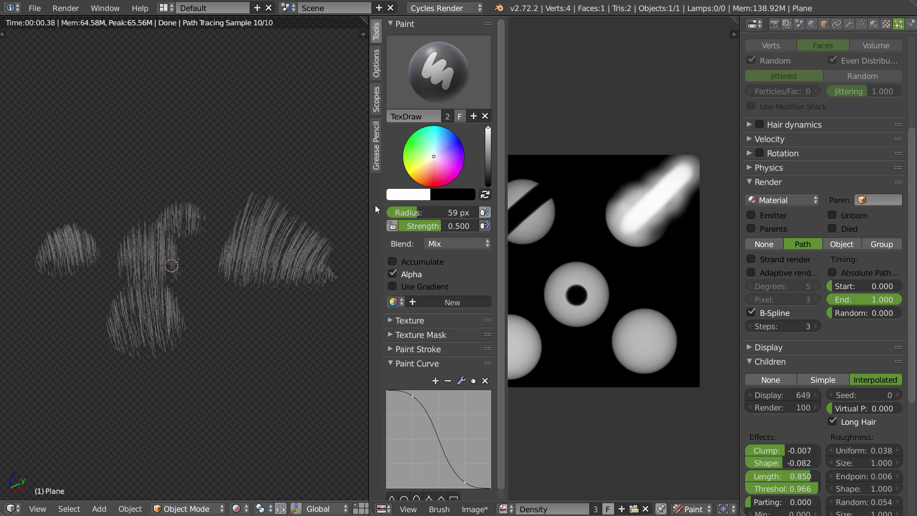
{"action": "left_click", "coordinate": [751, 216]}
{"action": "left_click", "coordinate": [765, 167]}
{"action": "left_click", "coordinate": [766, 168]}
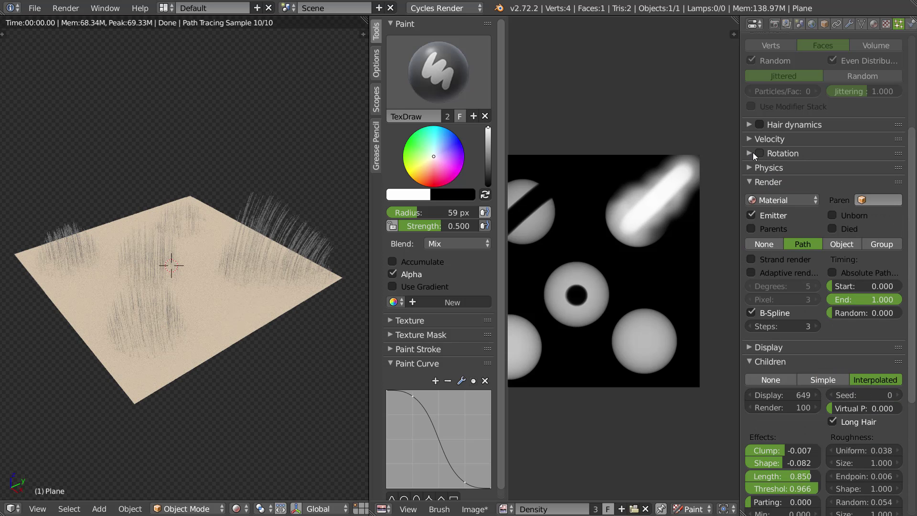
{"action": "scroll", "coordinate": [753, 124], "scroll_direction": "up", "scroll_amount": 6}
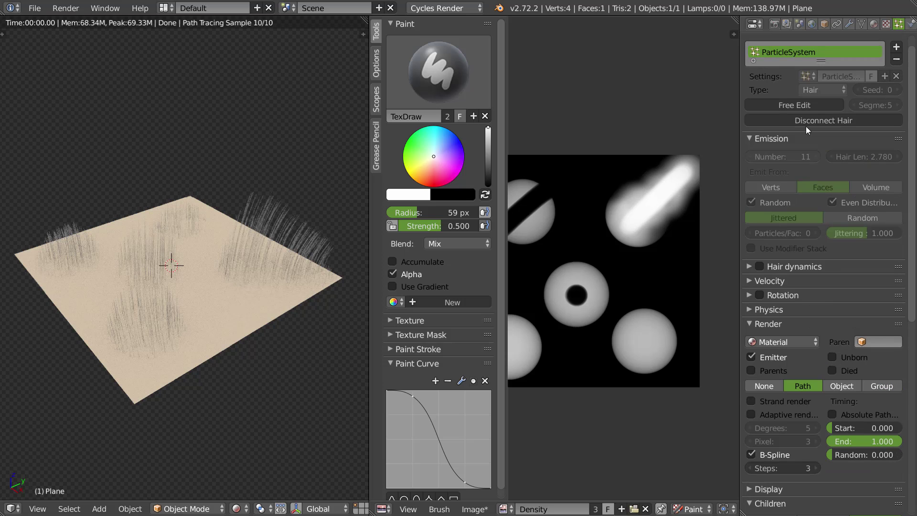